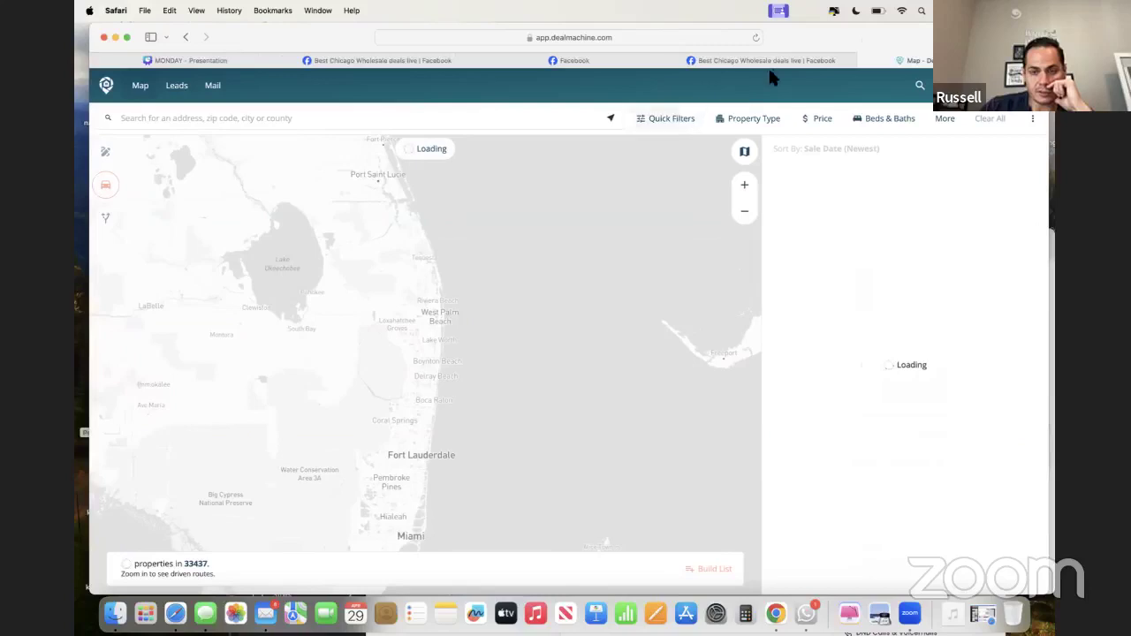
- Search 'chesn' and choose Chesnee, SC as the map's search area
mouse_move(816, 41)
left_mouse_down()
mouse_move(841, 45)
mouse_move(831, 35)
left_mouse_up()
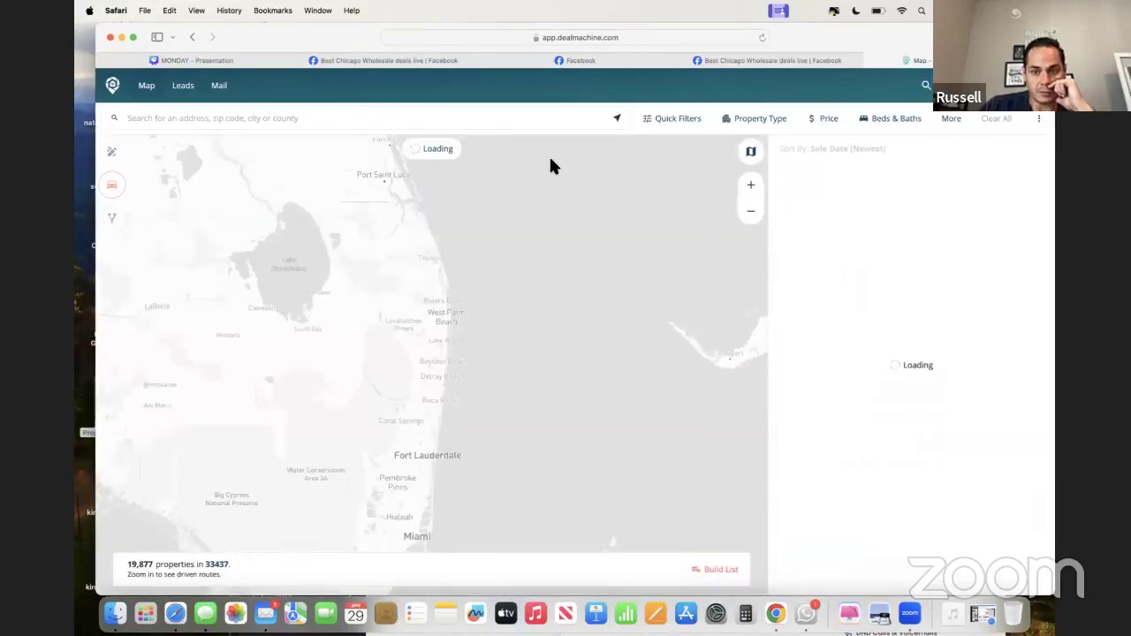
left_click(494, 124)
type("chesnee,")
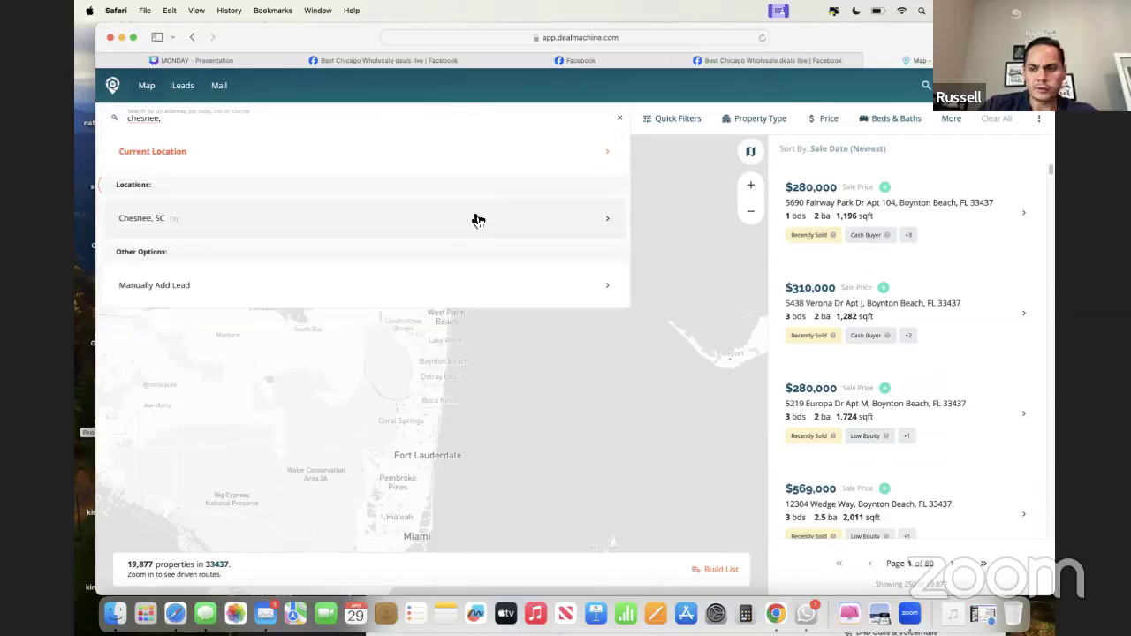
left_click(476, 220)
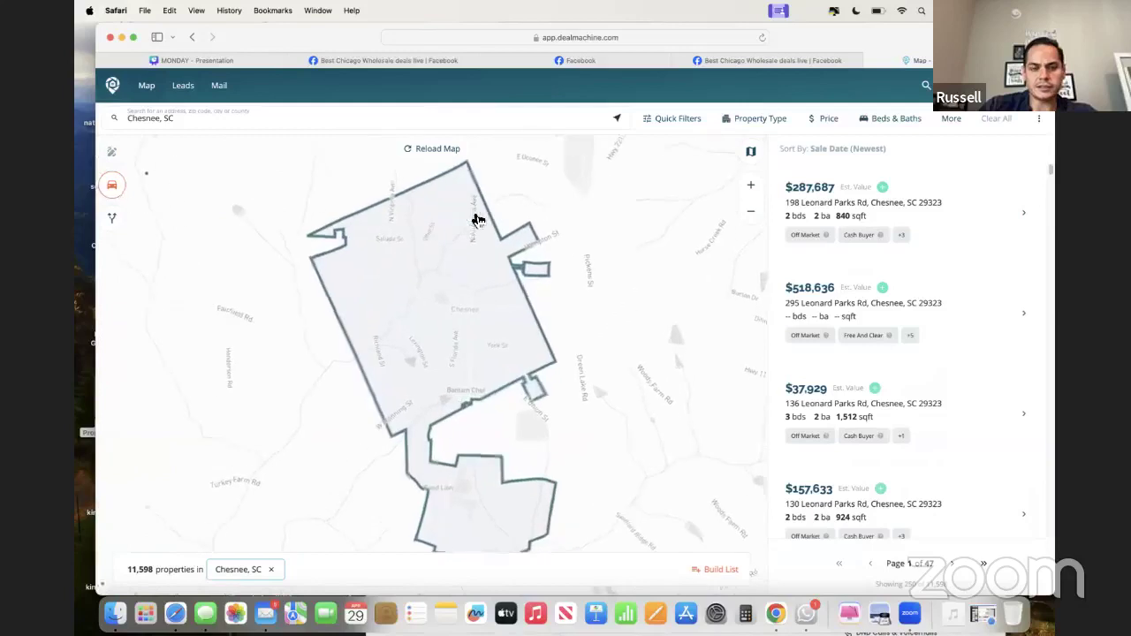
- Apply the Tax Delinquent quick filter to the Chesnee, SC properties
left_click(669, 126)
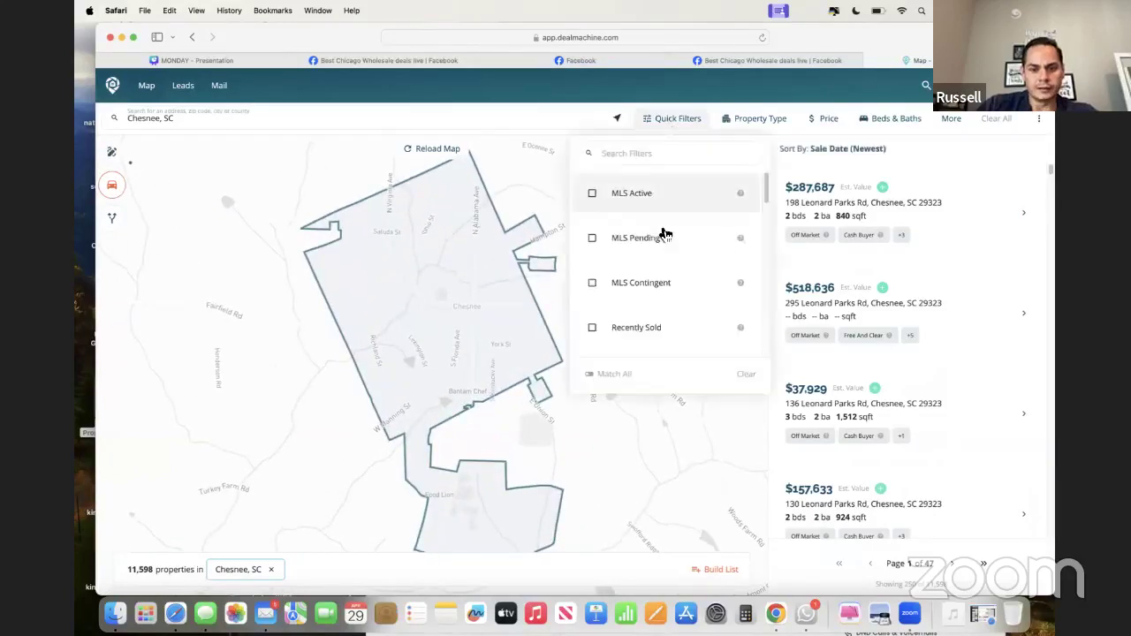
scroll(662, 265, "down", 3)
scroll(661, 272, "down", 10)
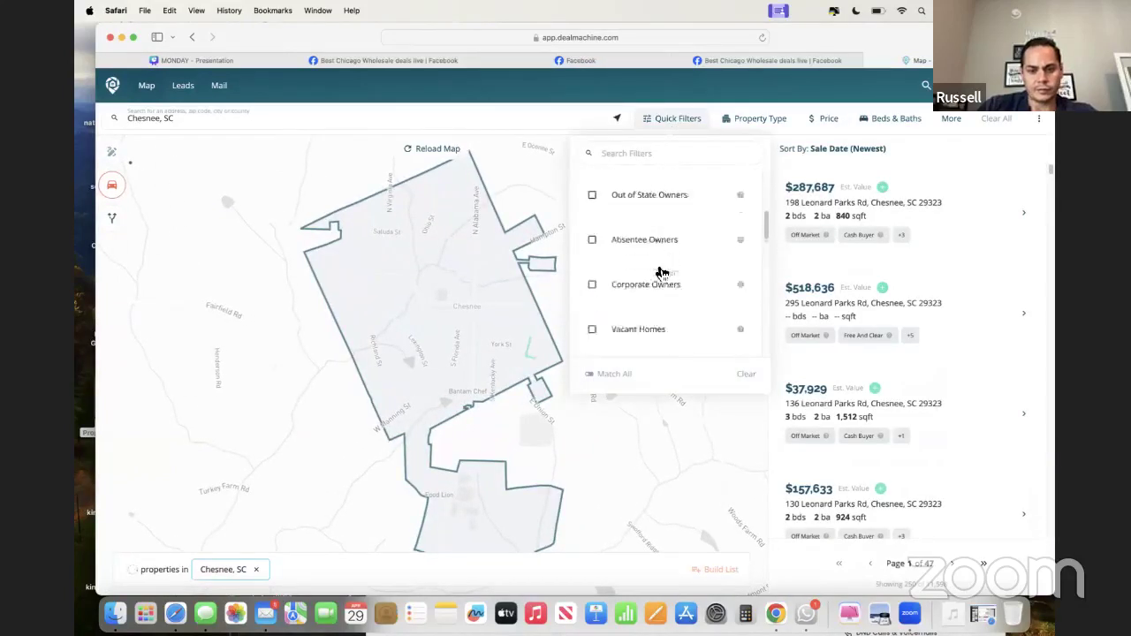
scroll(660, 272, "down", 1)
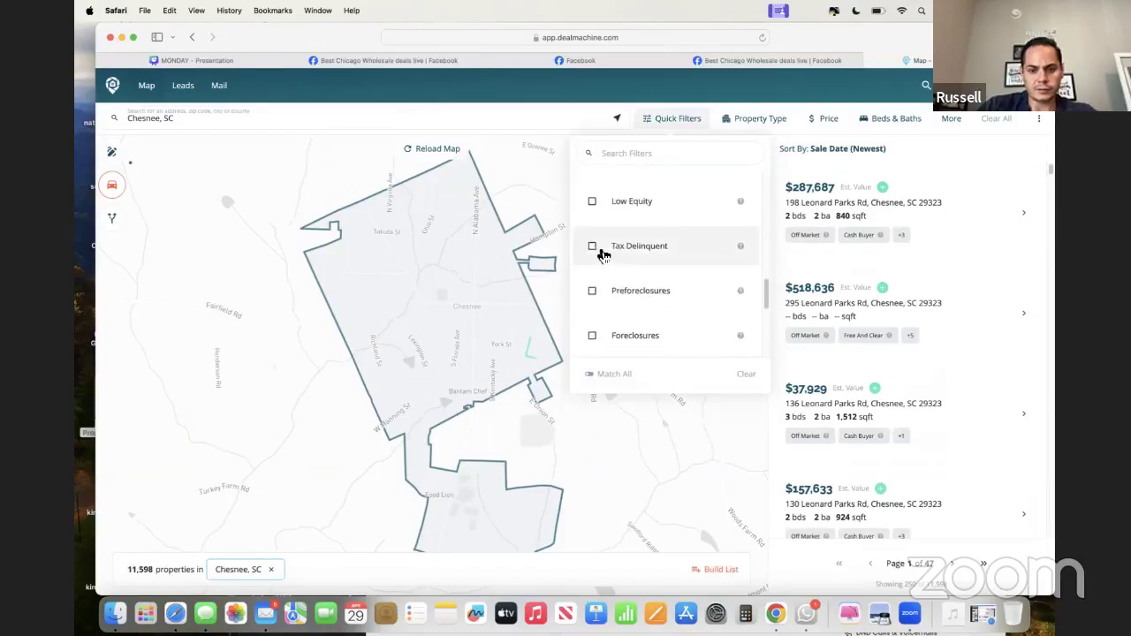
left_click(592, 253)
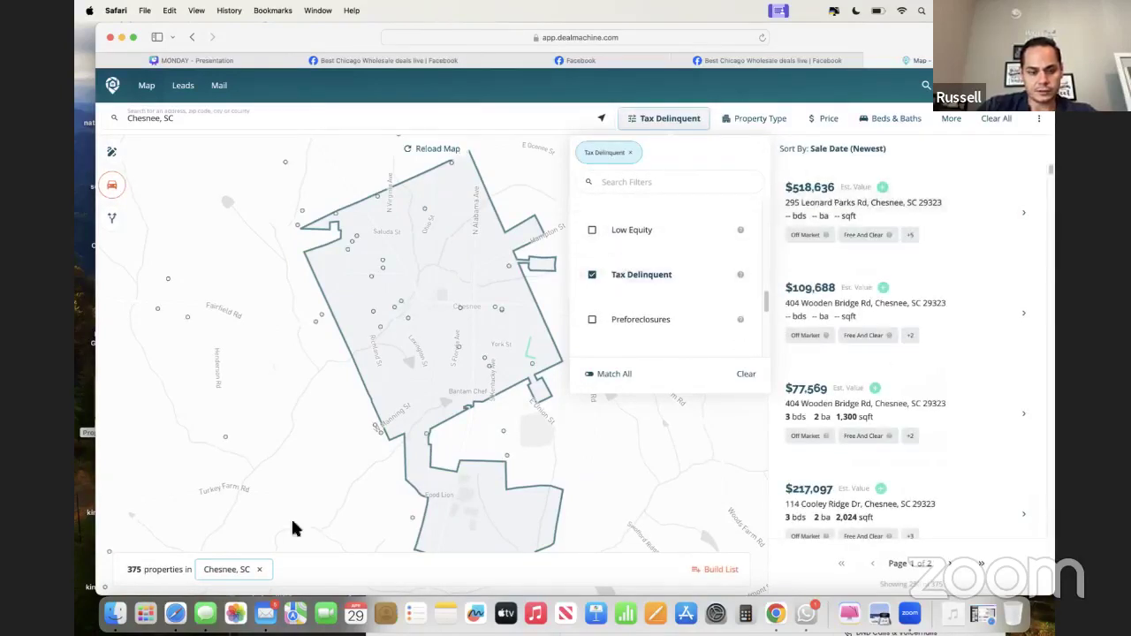
left_click(913, 209)
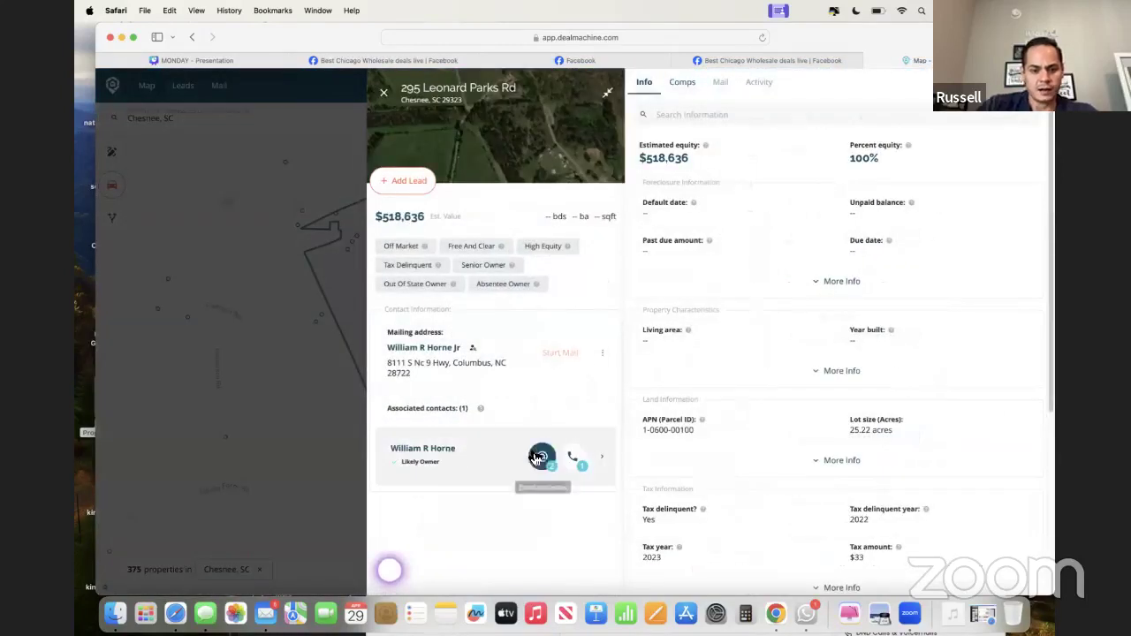
left_click(573, 457)
left_click_drag(533, 389, 476, 388)
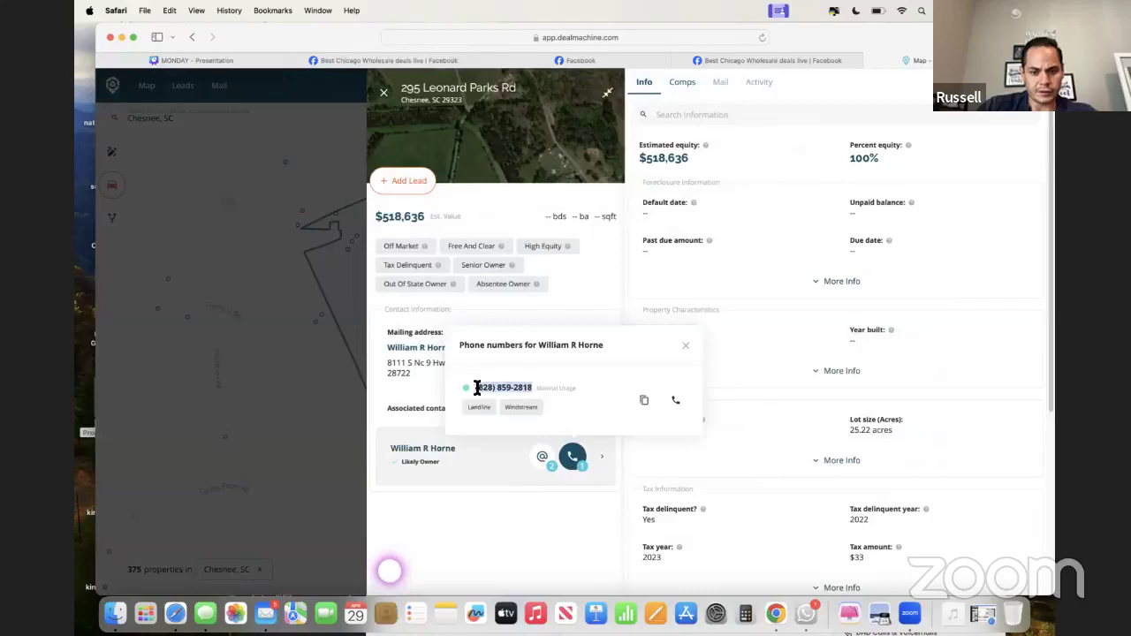
left_click(477, 388)
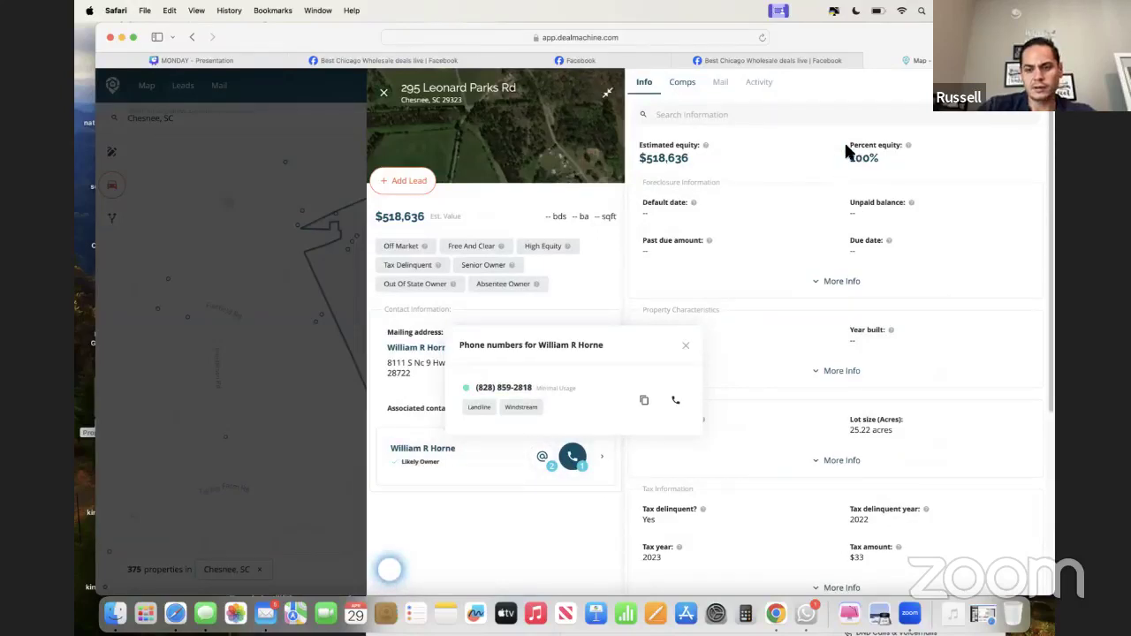
- Check the $518,636 estimated equity at 100%, then copy the owner's first email address
scroll(846, 150, "up", 5)
left_click_drag(835, 146, 878, 173)
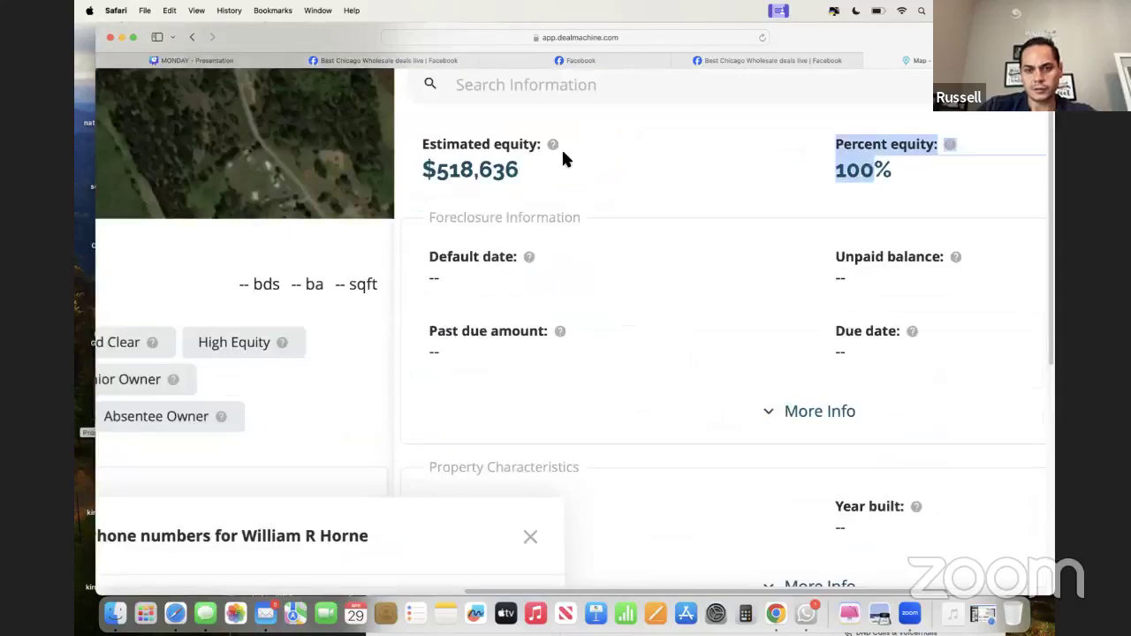
left_click_drag(478, 164, 421, 141)
scroll(478, 164, "down", 5)
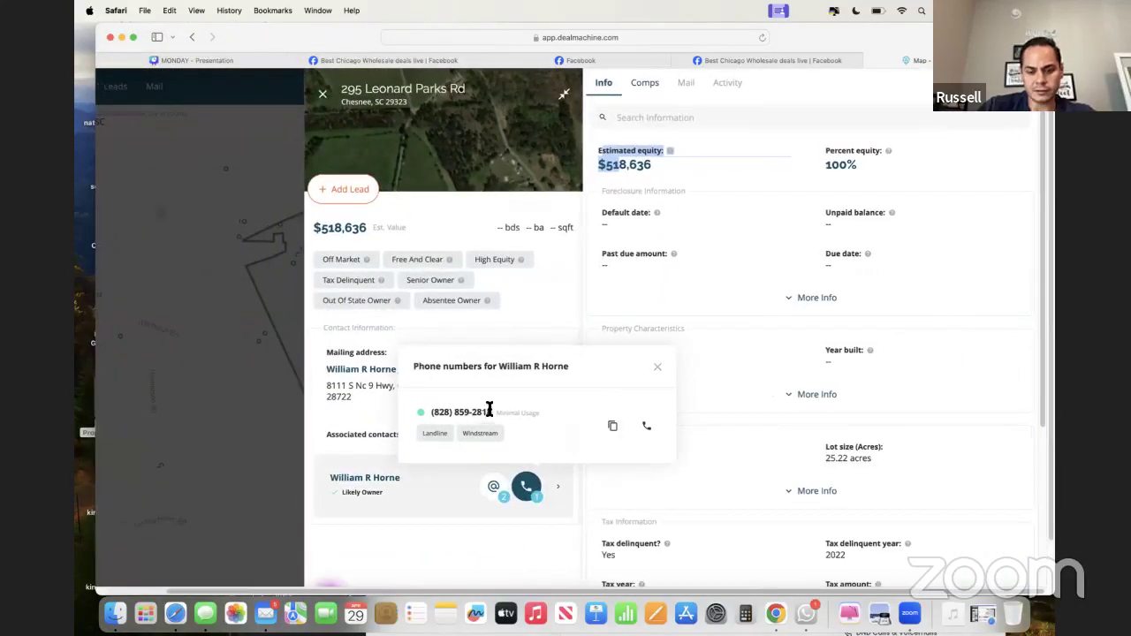
left_click_drag(491, 412, 432, 413)
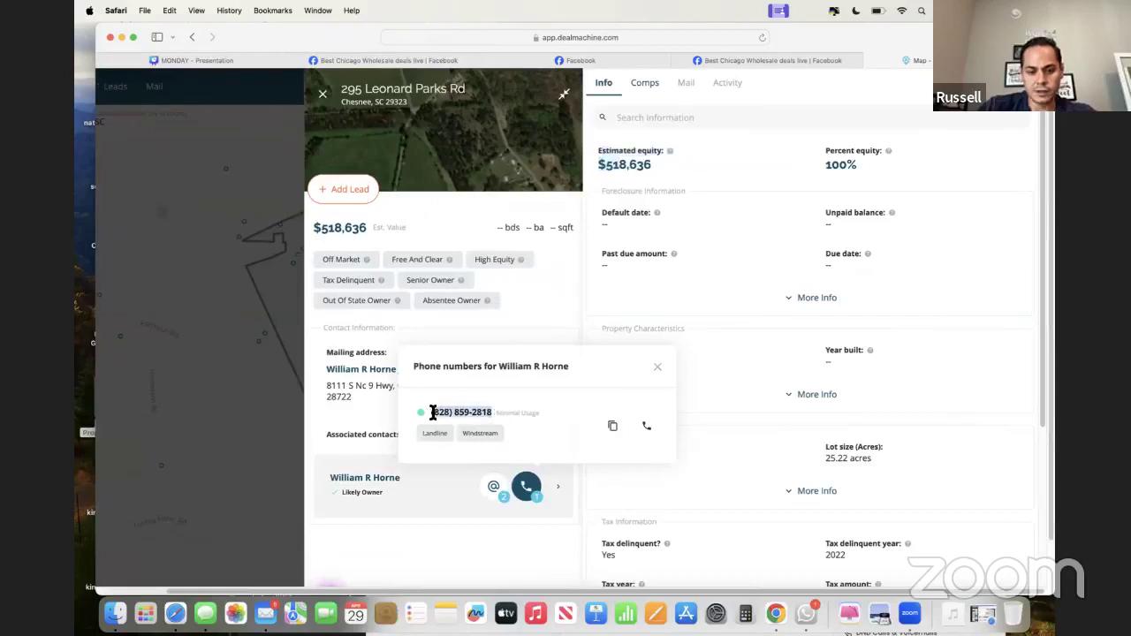
left_click(658, 366)
left_click(492, 488)
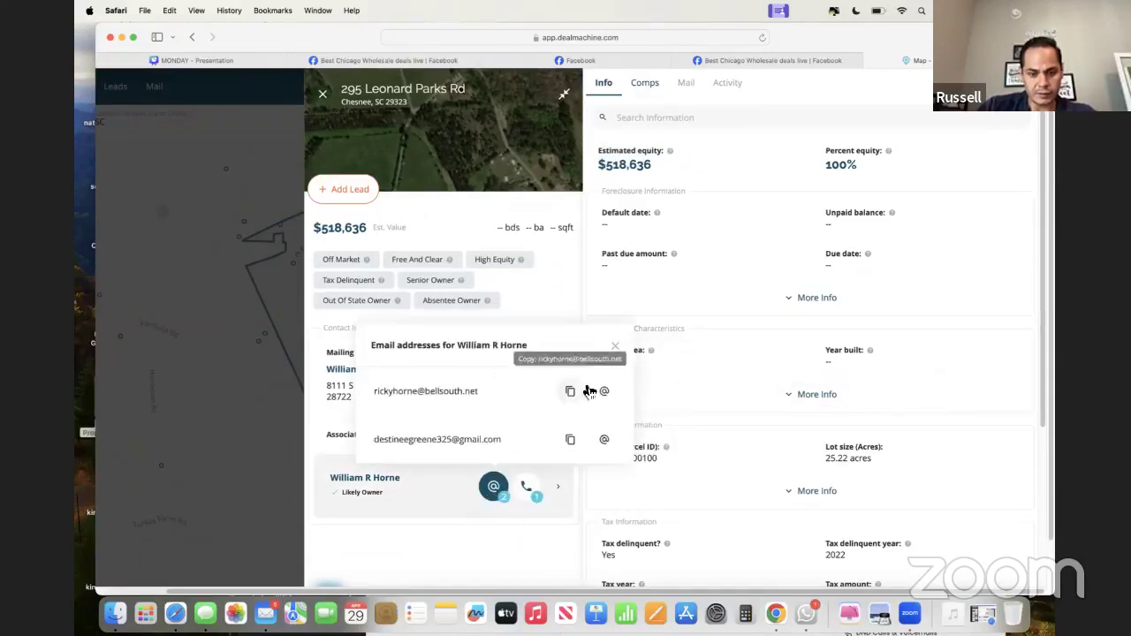
left_click(617, 350)
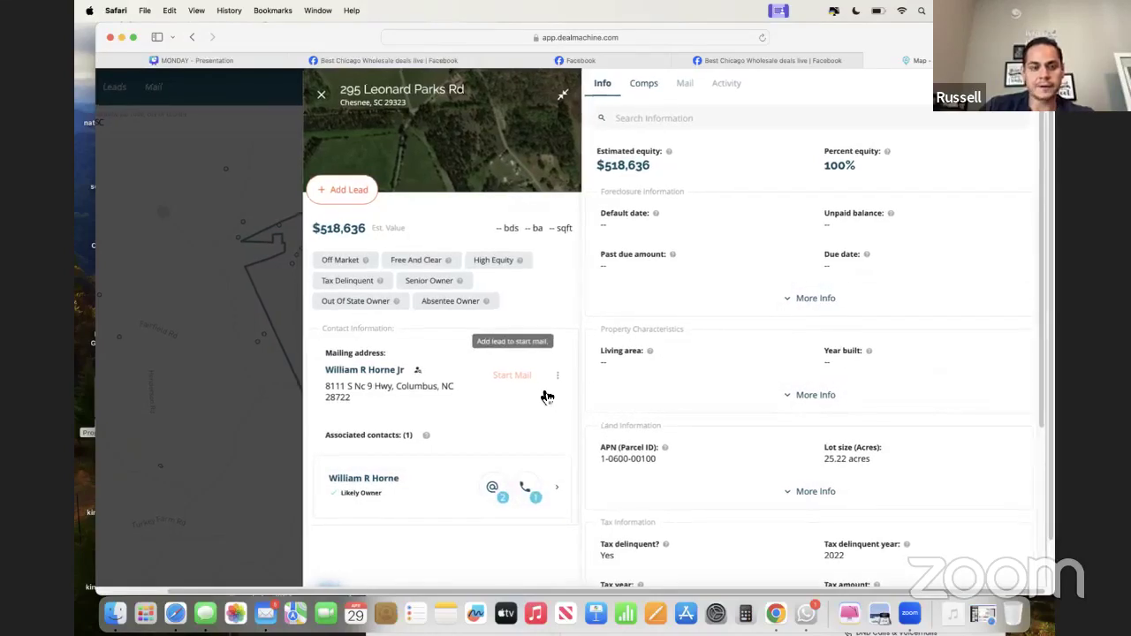
- Review the owner's contact, foreclosure information and living area through bedrooms of the current record
left_click(556, 486)
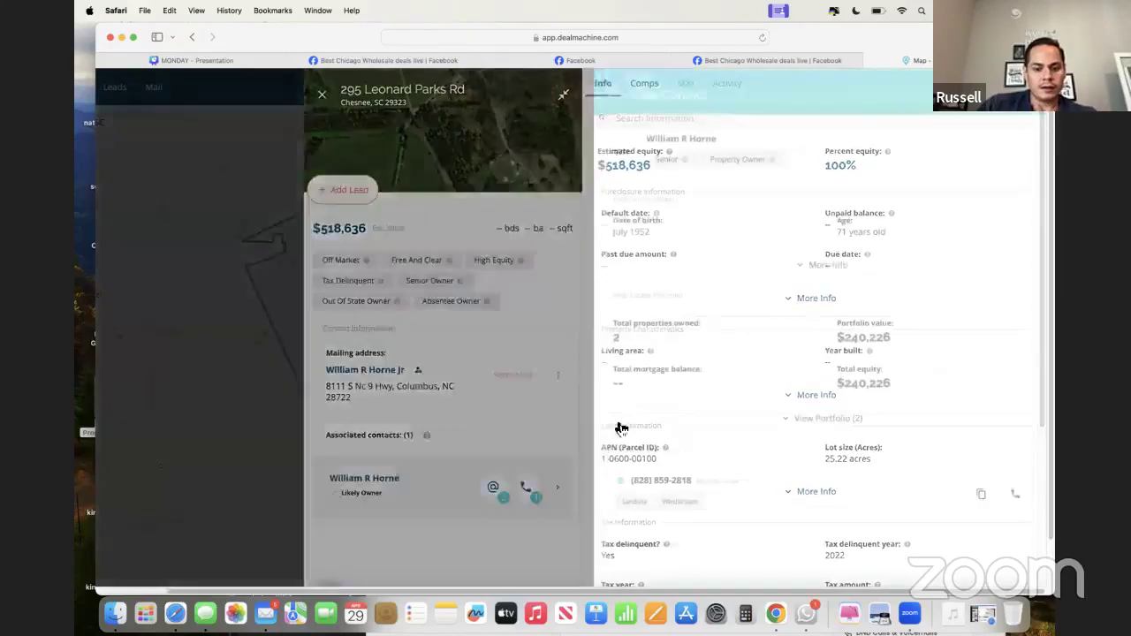
left_click(597, 96)
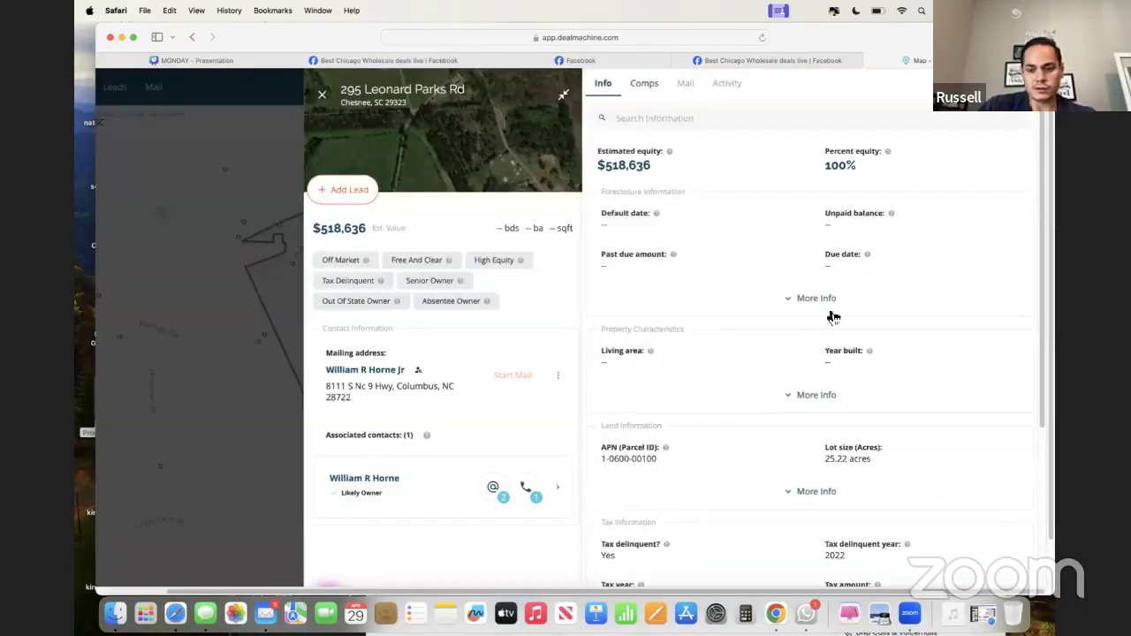
left_click(826, 303)
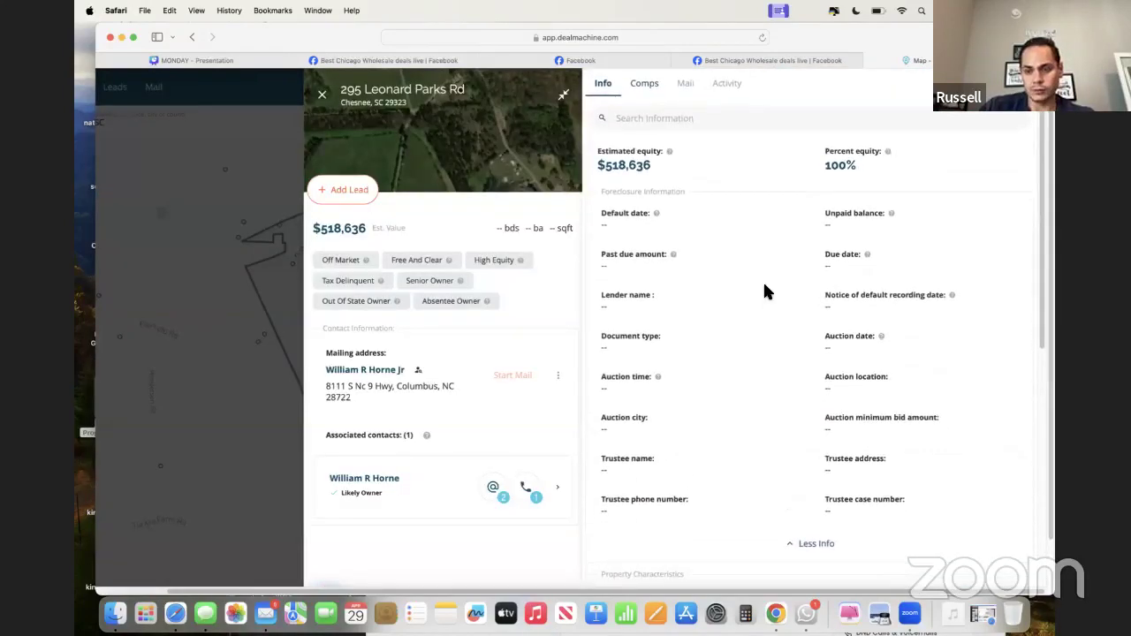
scroll(765, 291, "down", 1)
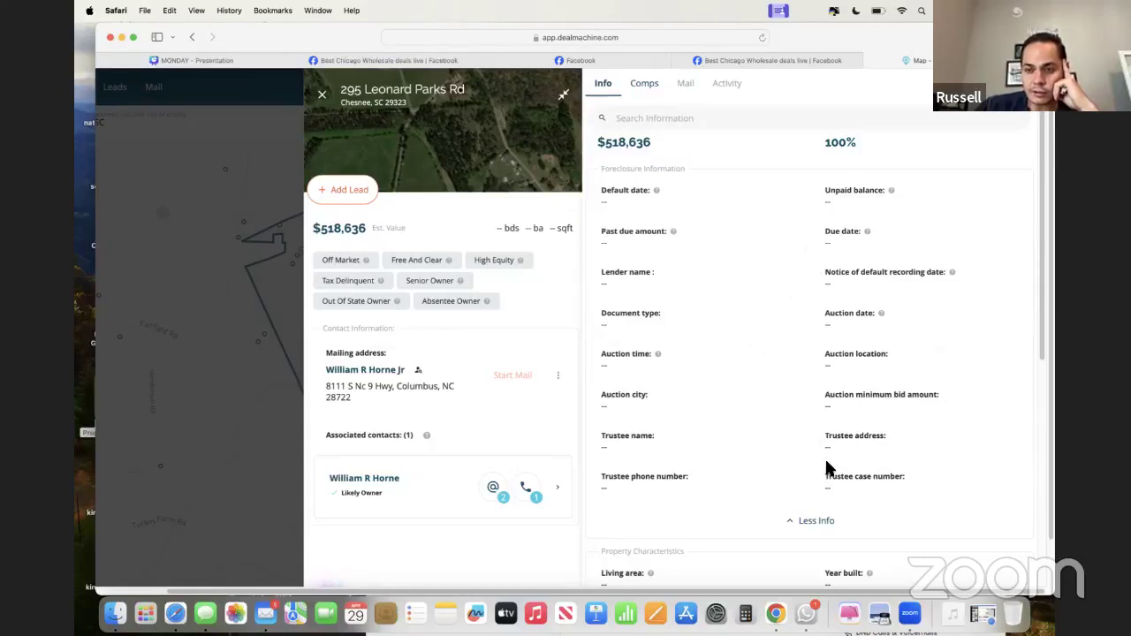
scroll(826, 461, "down", 1)
scroll(827, 463, "down", 10)
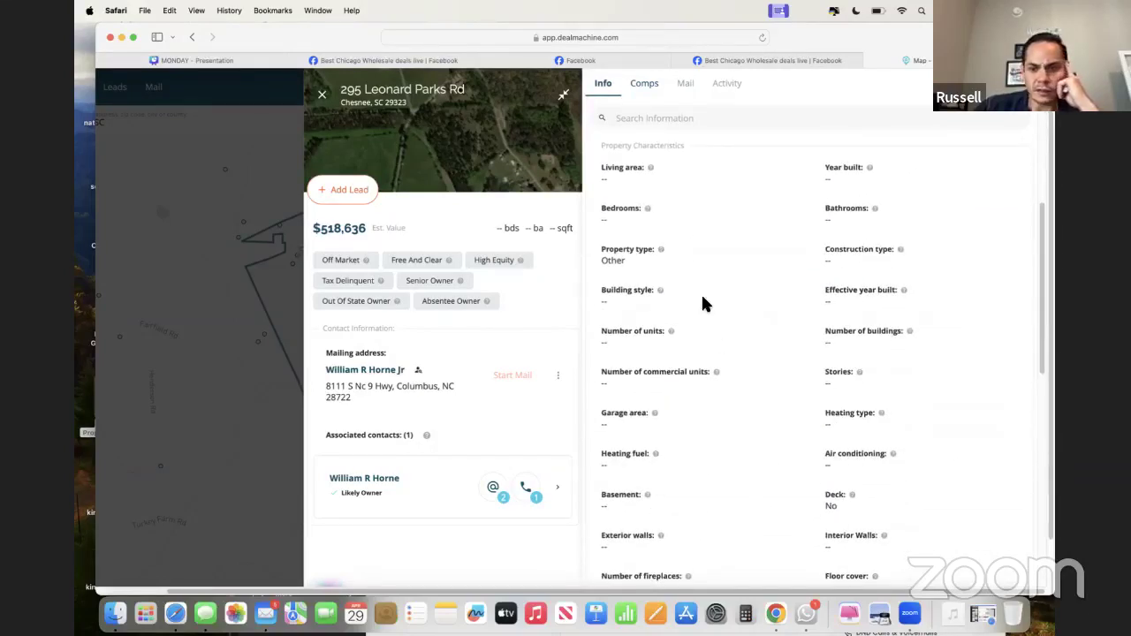
scroll(701, 299, "down", 2)
scroll(701, 299, "up", 5)
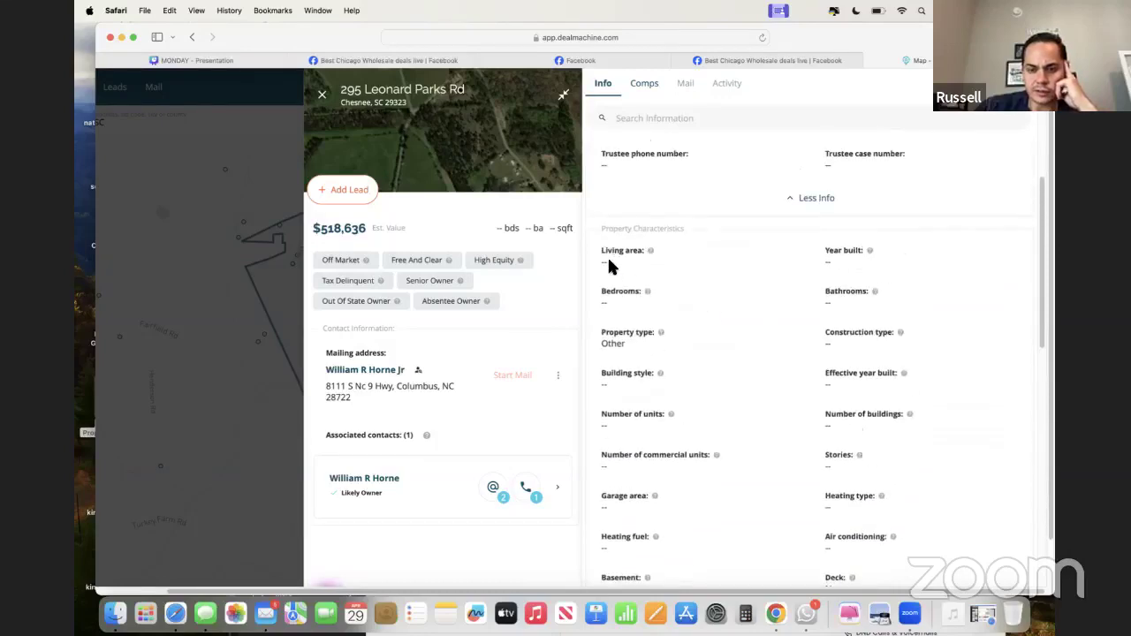
left_click_drag(606, 251, 760, 303)
left_click(322, 94)
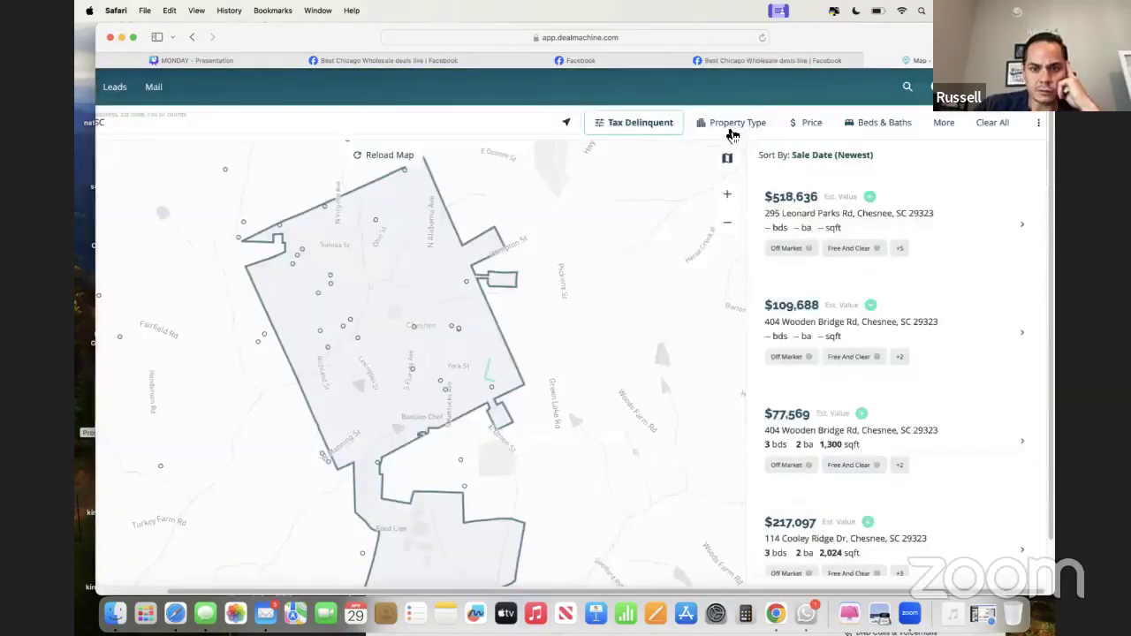
left_click(726, 123)
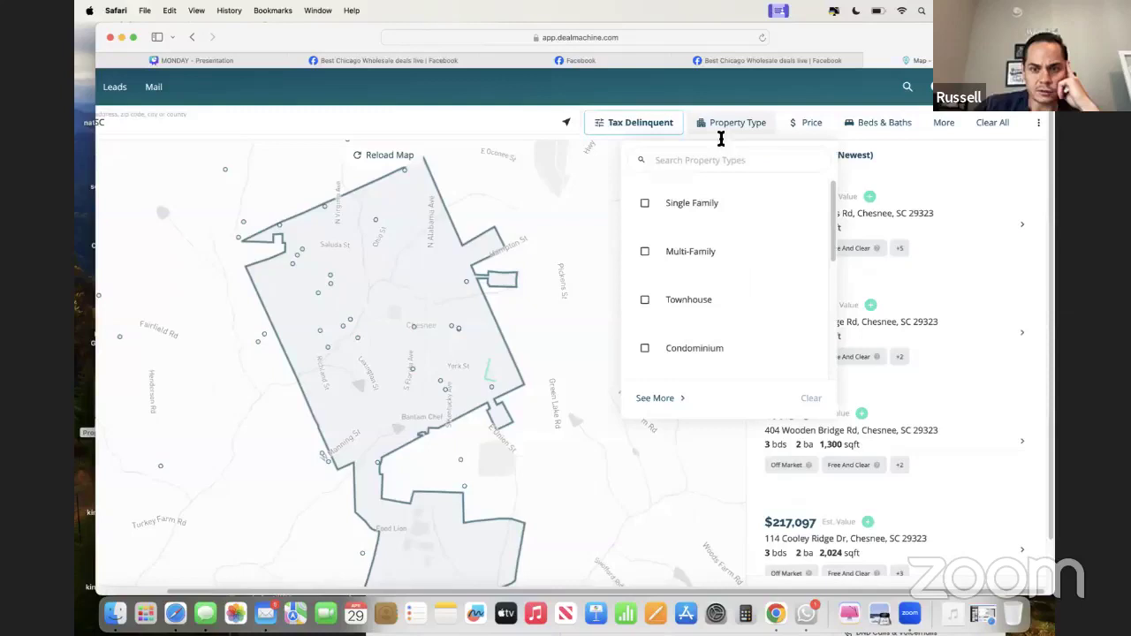
left_click(688, 205)
left_click(939, 159)
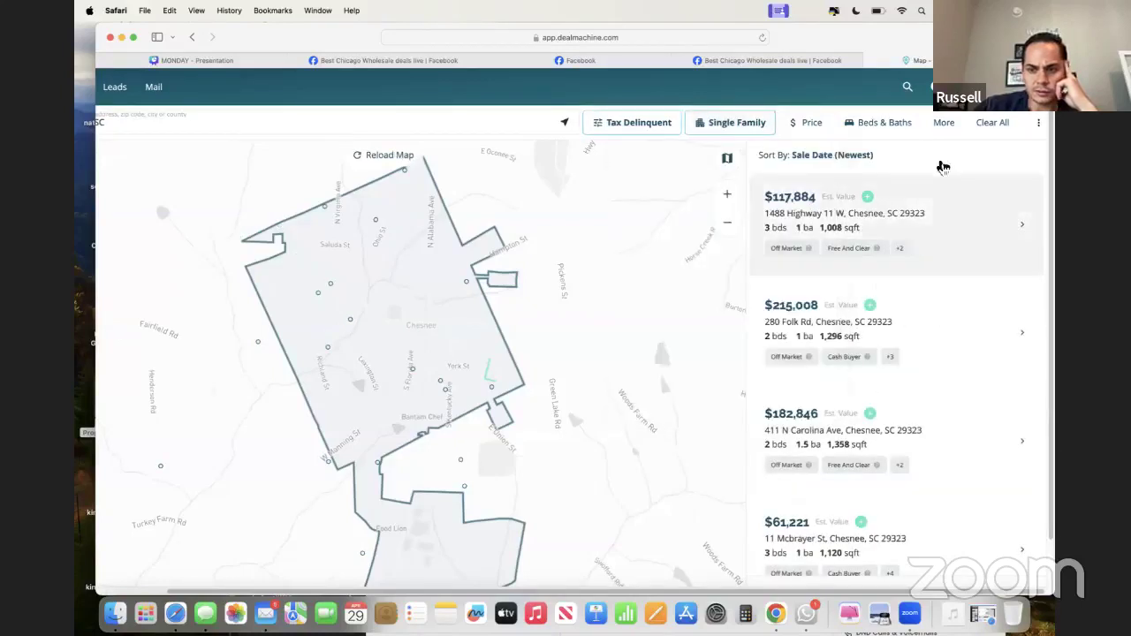
left_click(855, 221)
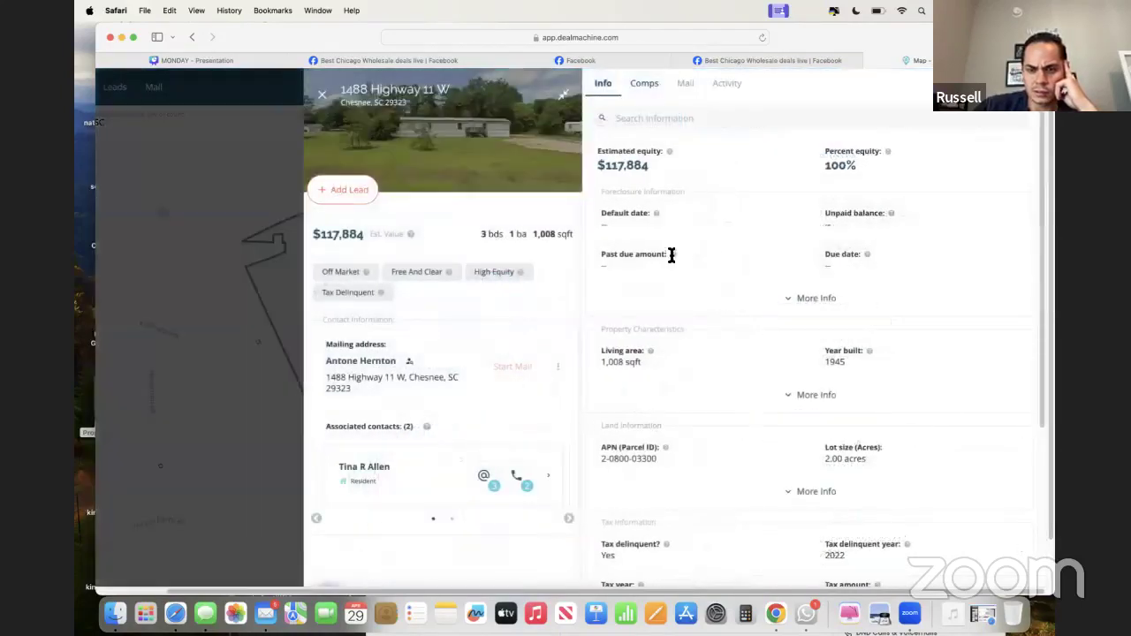
- Expand foreclosure and property characteristics (1,008 sqft, basement), then move down to land and tax info
left_click(828, 299)
scroll(785, 229, "down", 5)
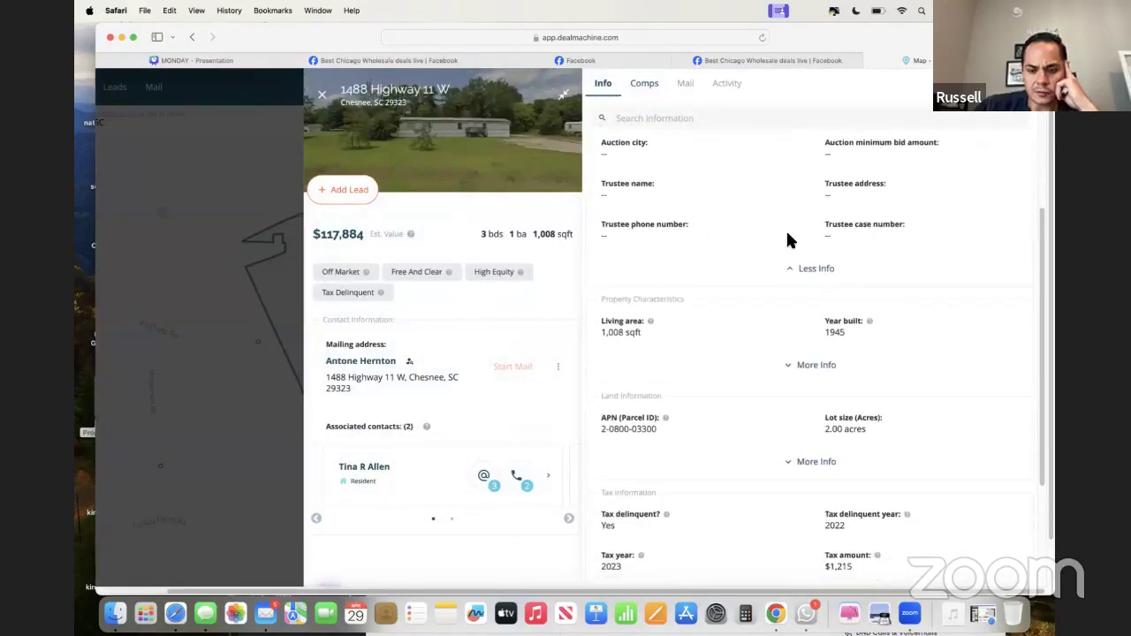
left_click(798, 369)
scroll(797, 362, "down", 3)
scroll(798, 359, "up", 2)
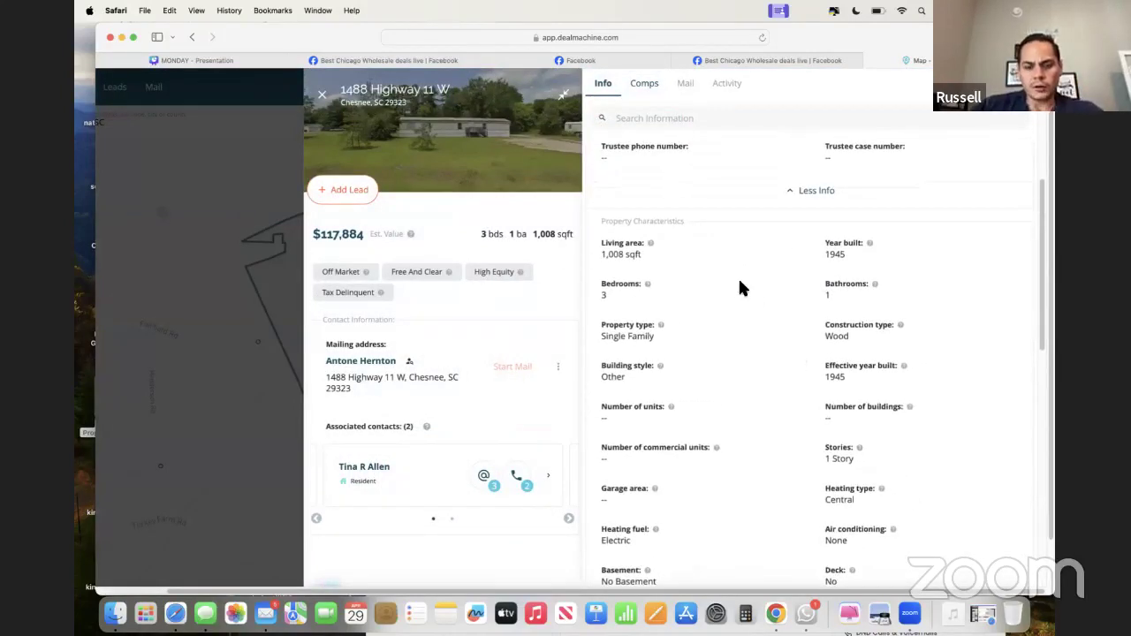
left_click_drag(598, 254, 643, 256)
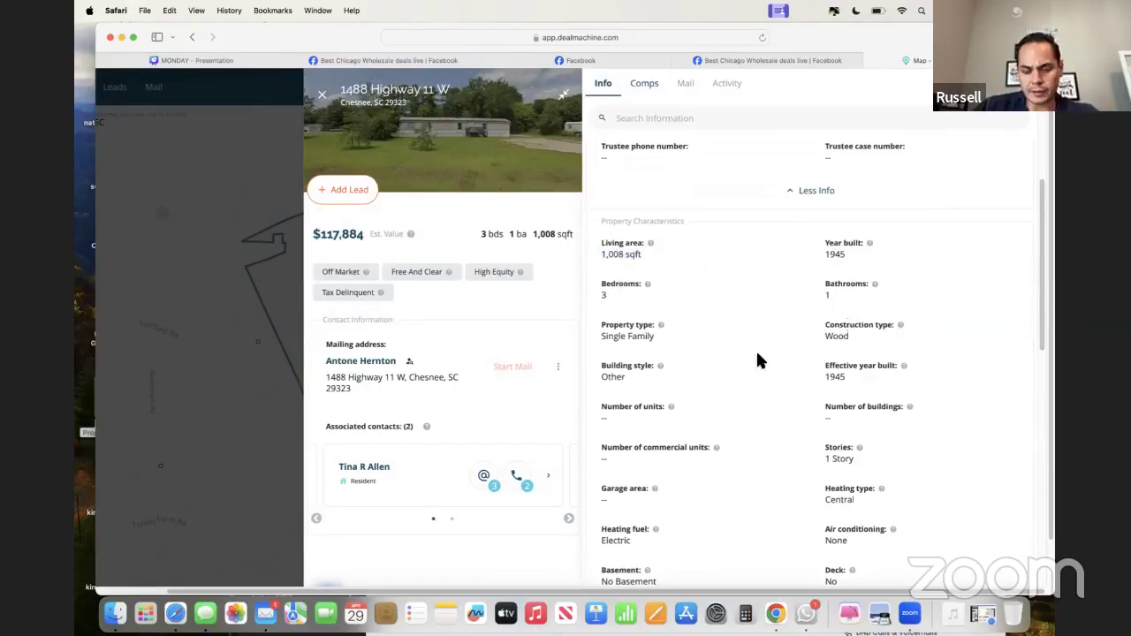
scroll(757, 360, "down", 5)
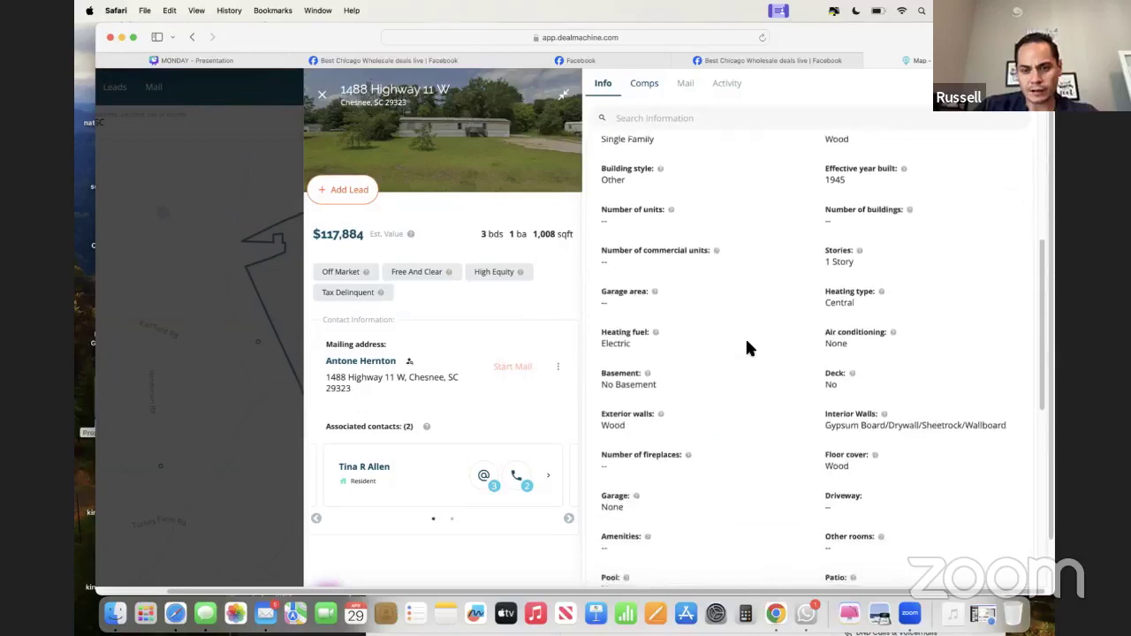
left_click_drag(621, 372, 642, 388)
left_click(618, 331)
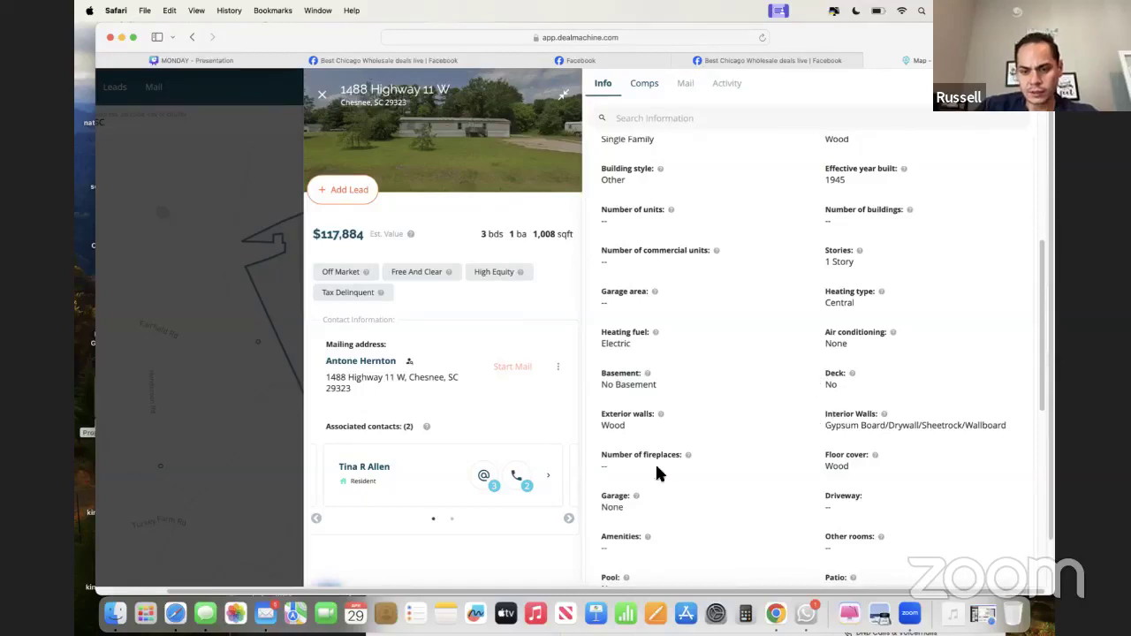
scroll(694, 504, "down", 3)
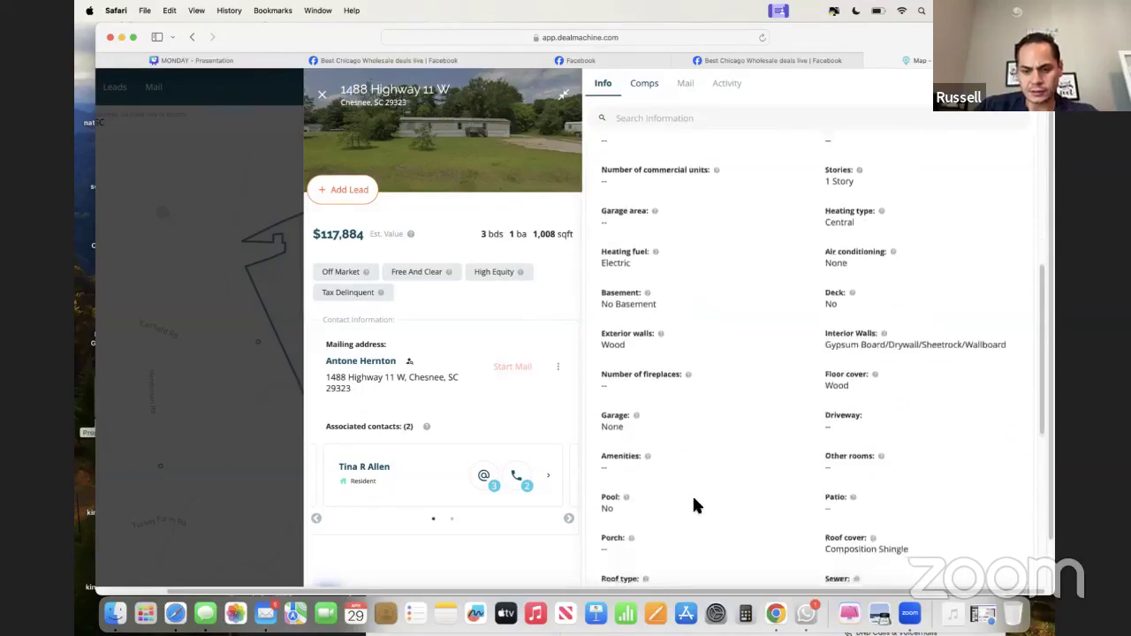
scroll(707, 486, "down", 3)
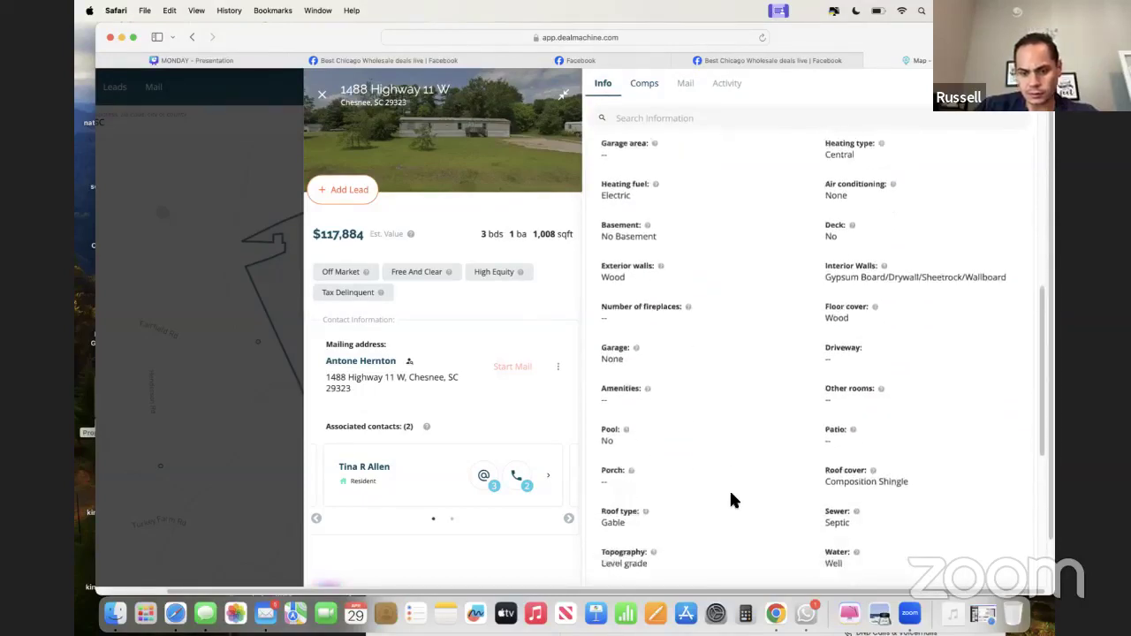
scroll(729, 500, "down", 10)
- Expand land and tax information, checking the tax-delinquent status and $1,215 tax amount
scroll(728, 500, "right", 3)
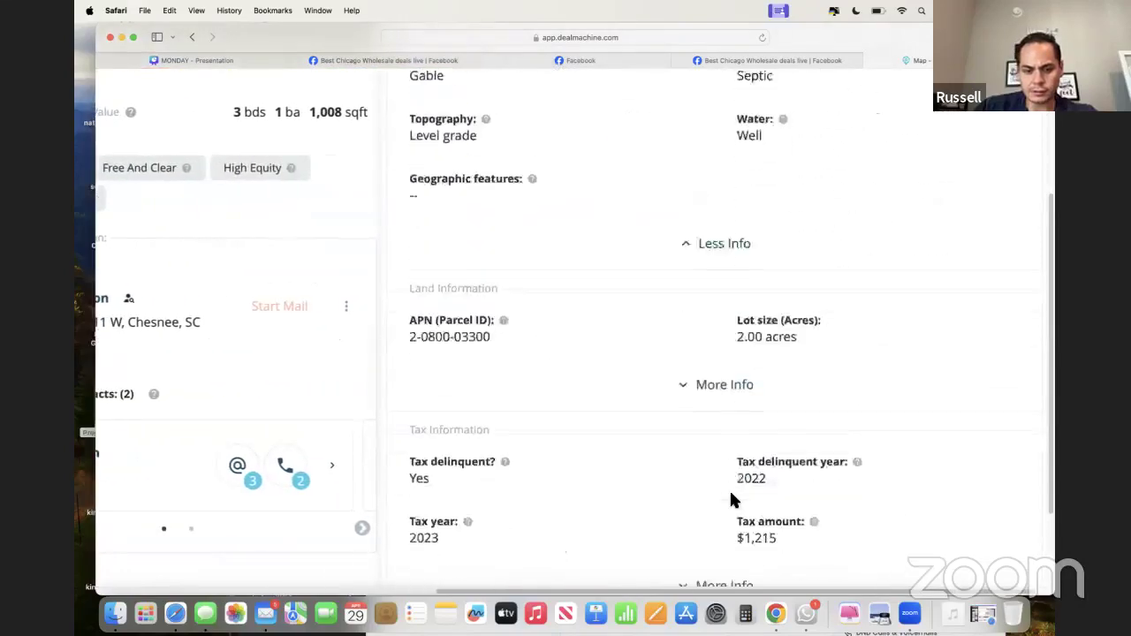
left_click(724, 289)
scroll(724, 303, "up", 3)
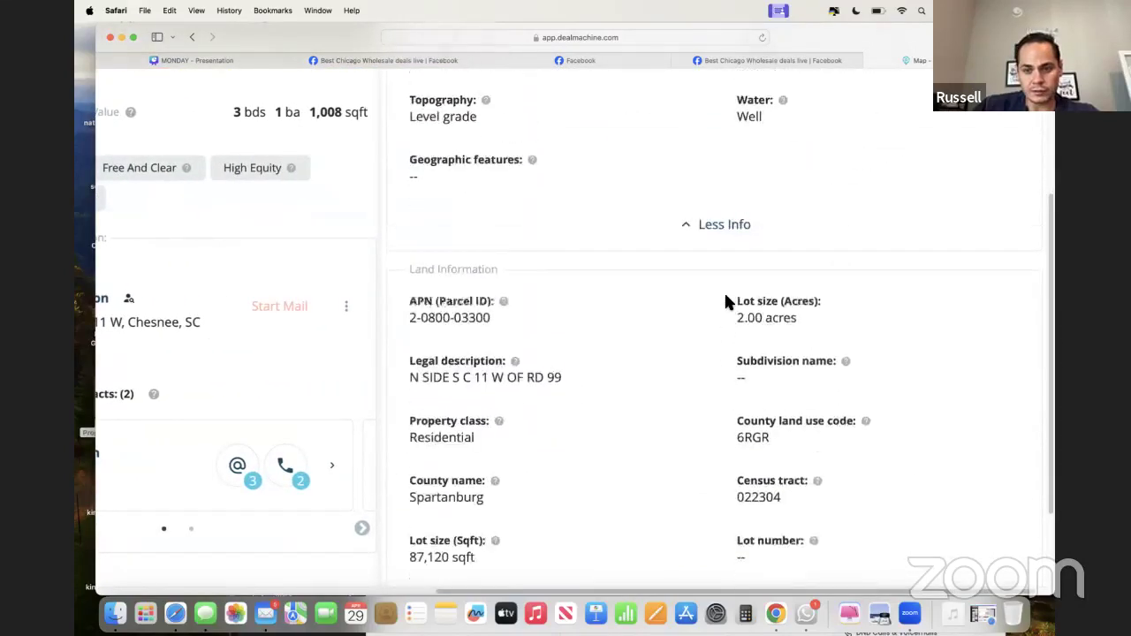
scroll(724, 303, "down", 1)
scroll(698, 321, "down", 10)
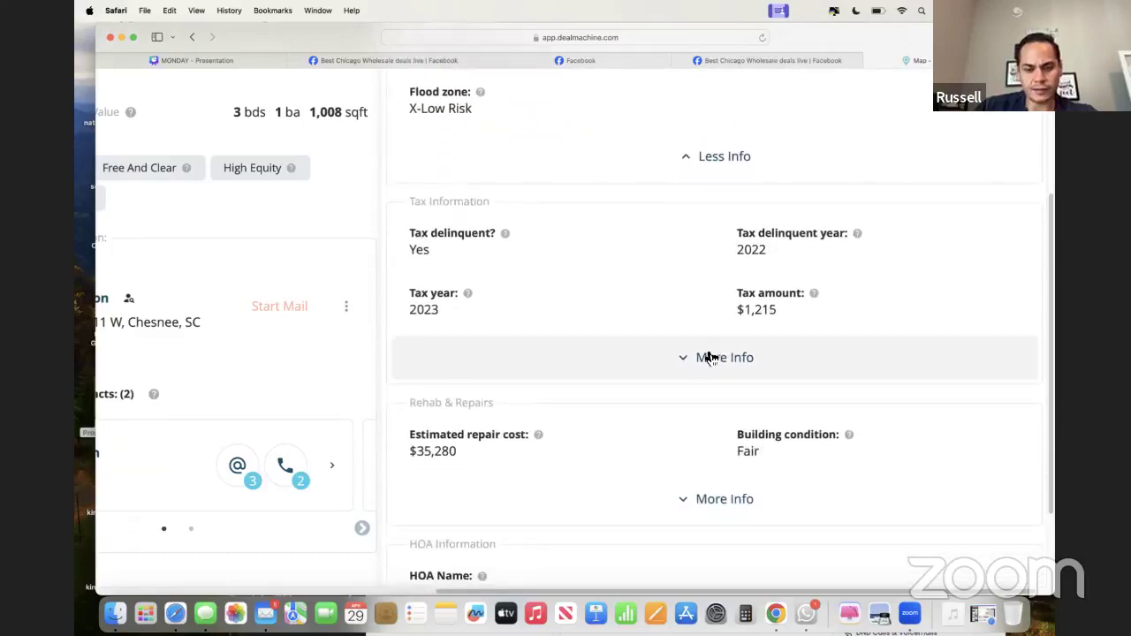
left_click(714, 357)
scroll(704, 336, "up", 7)
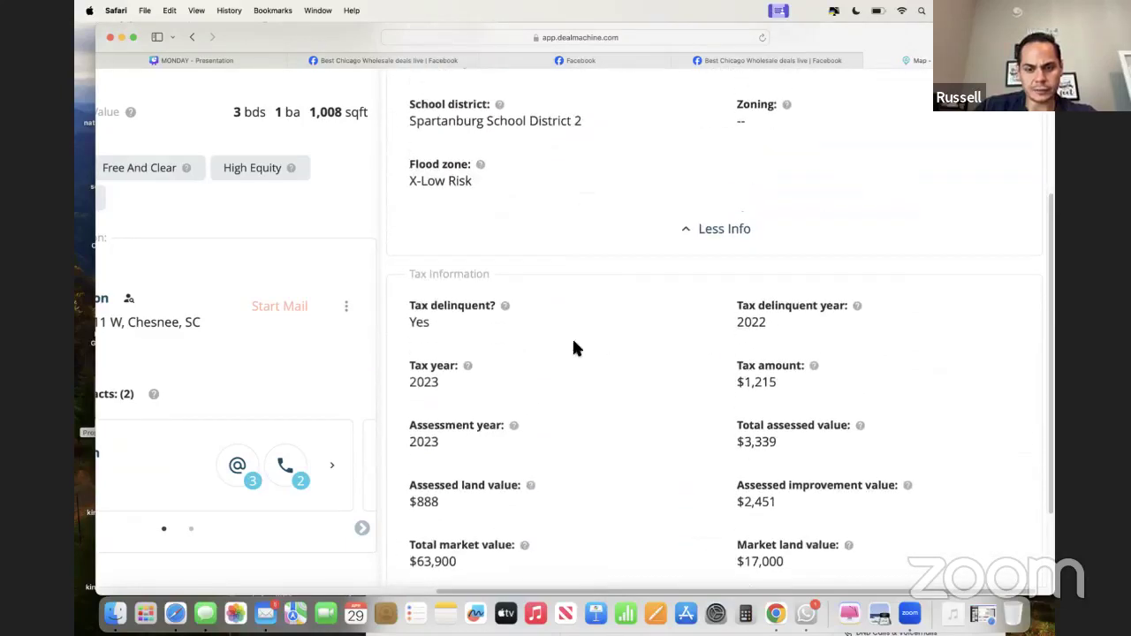
left_click_drag(406, 311, 450, 318)
left_click(450, 320)
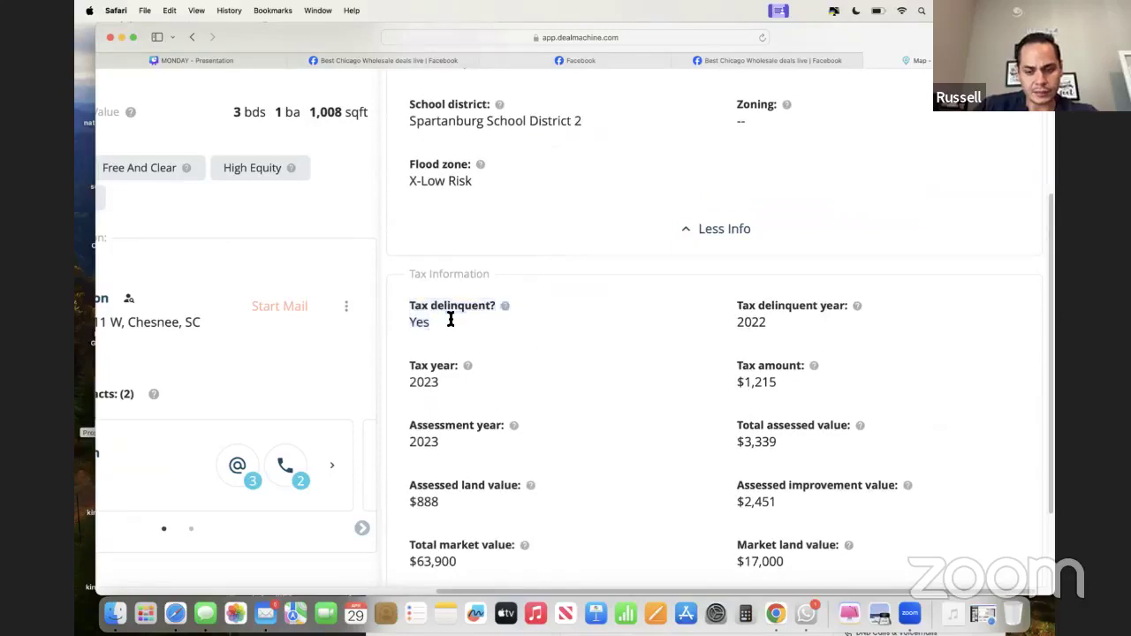
left_click_drag(750, 376, 770, 382)
left_click(768, 378)
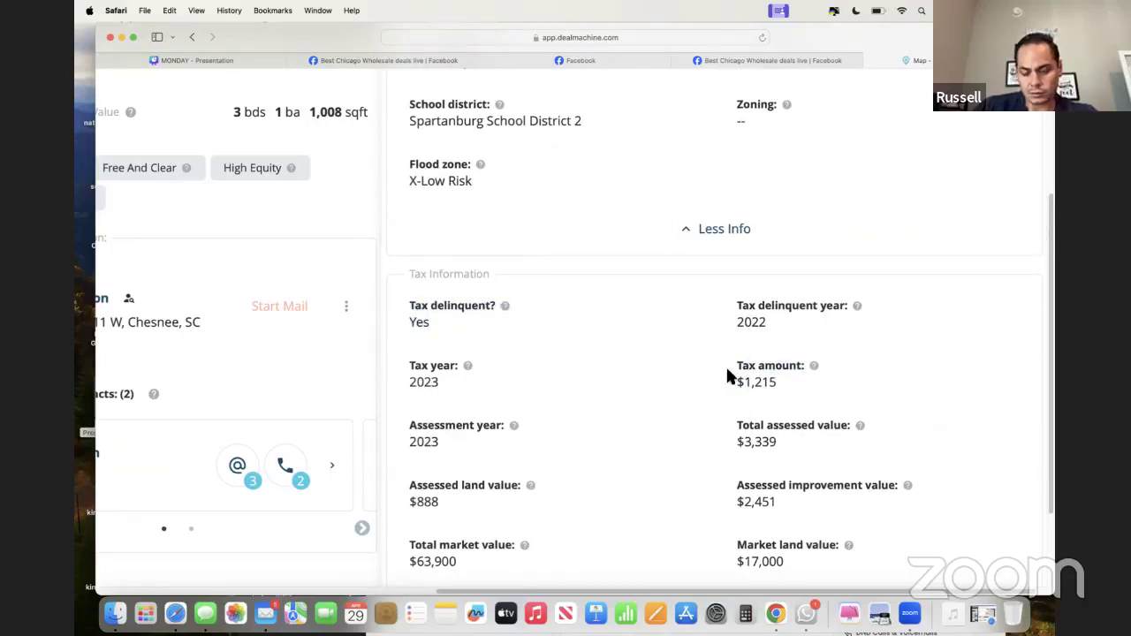
- Zoom out and expand Rehab & Repairs ($35,280, Fair, D-) and HOA details
scroll(727, 369, "down", 2)
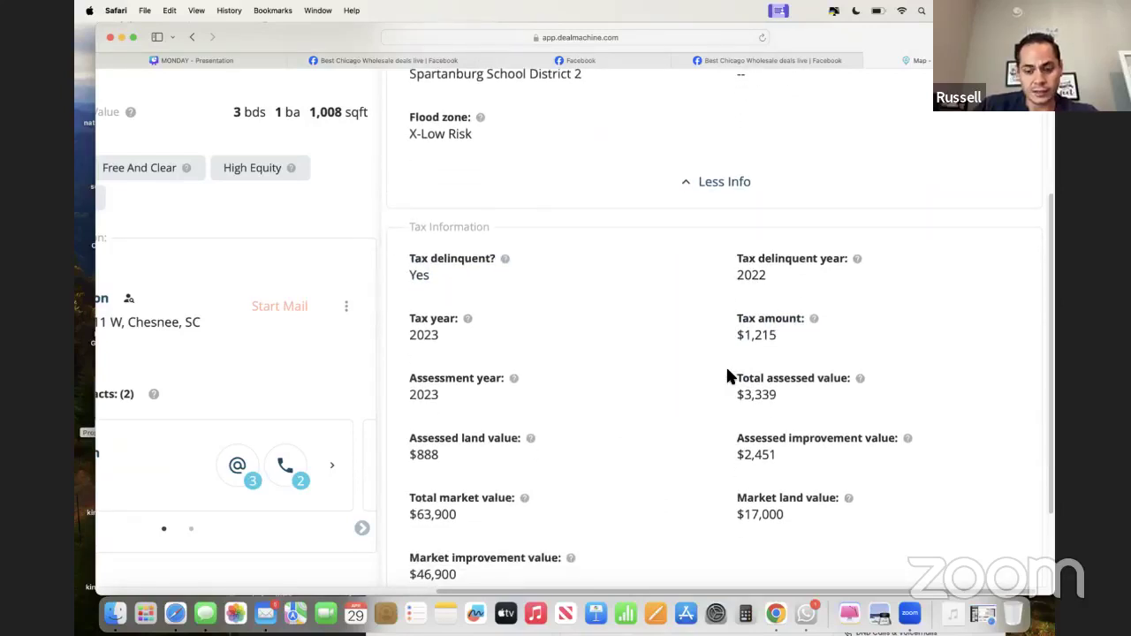
key("super+minus")
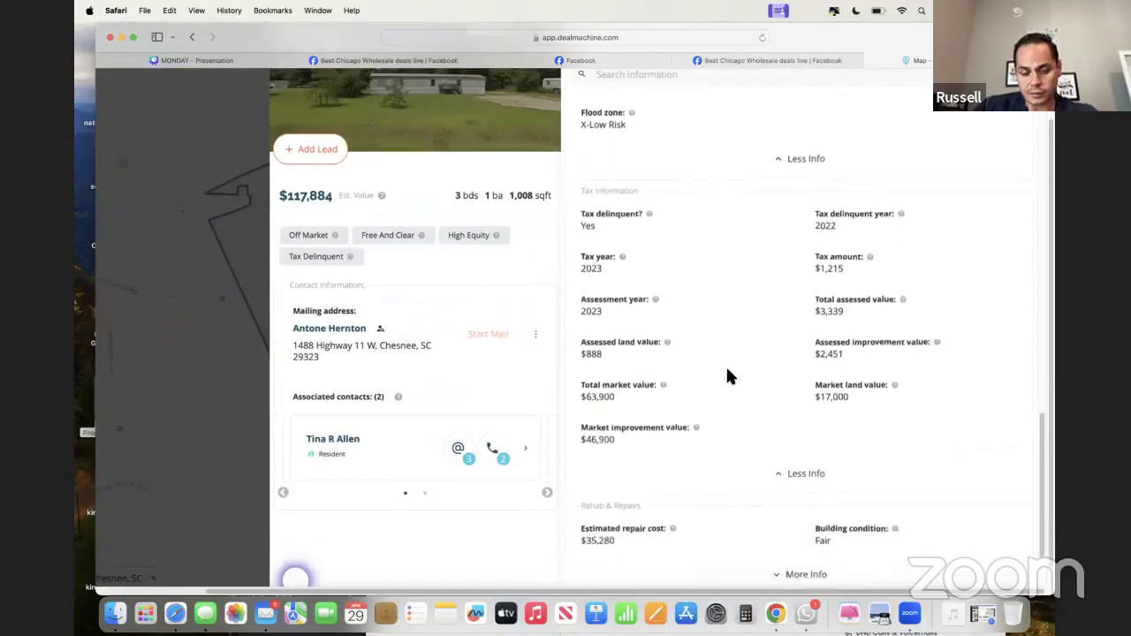
scroll(727, 377, "down", 5)
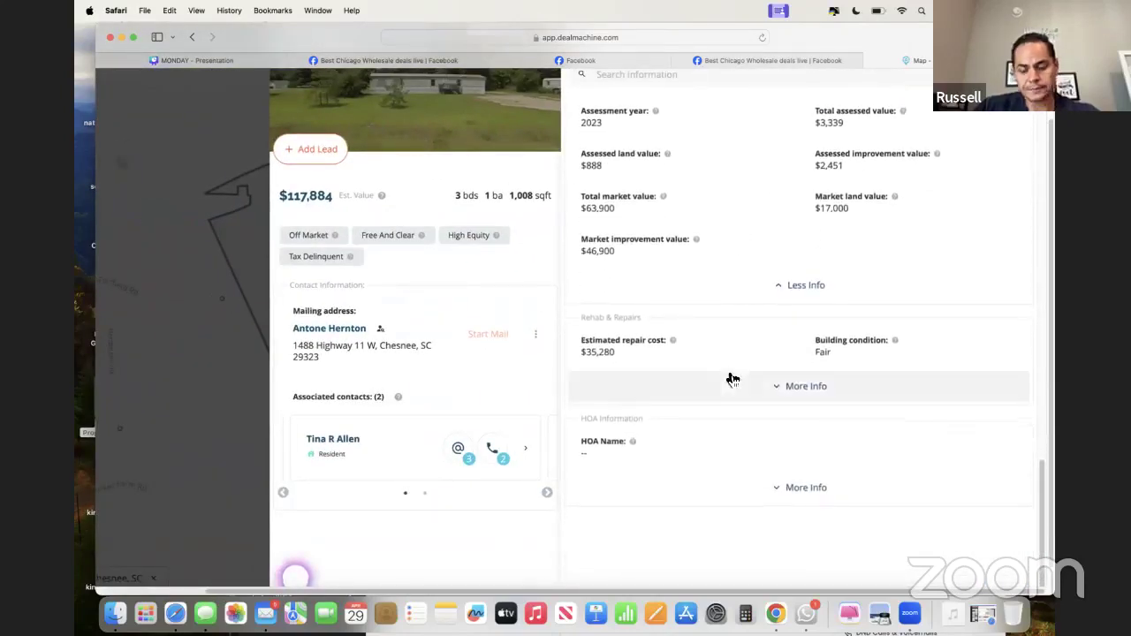
left_click(799, 389)
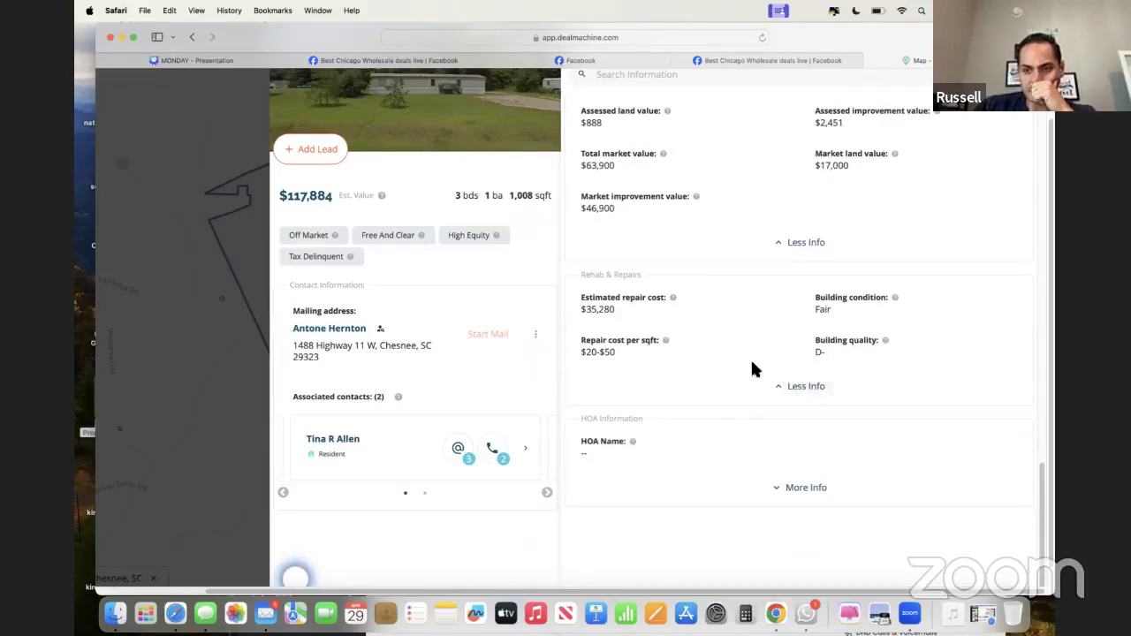
left_click(801, 489)
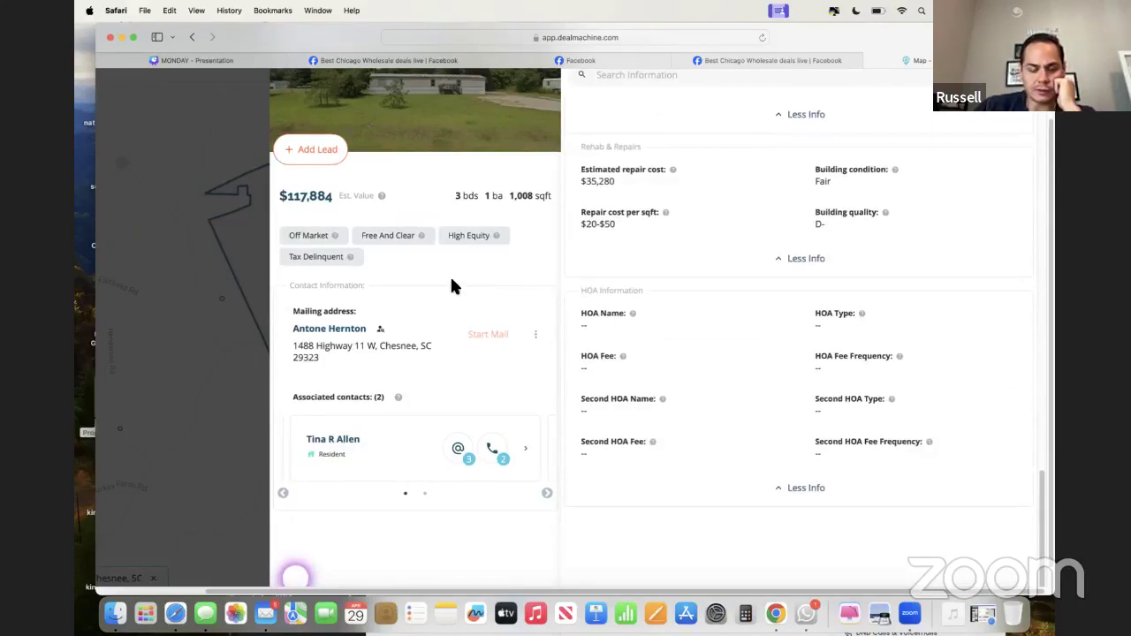
scroll(416, 263, "up", 2)
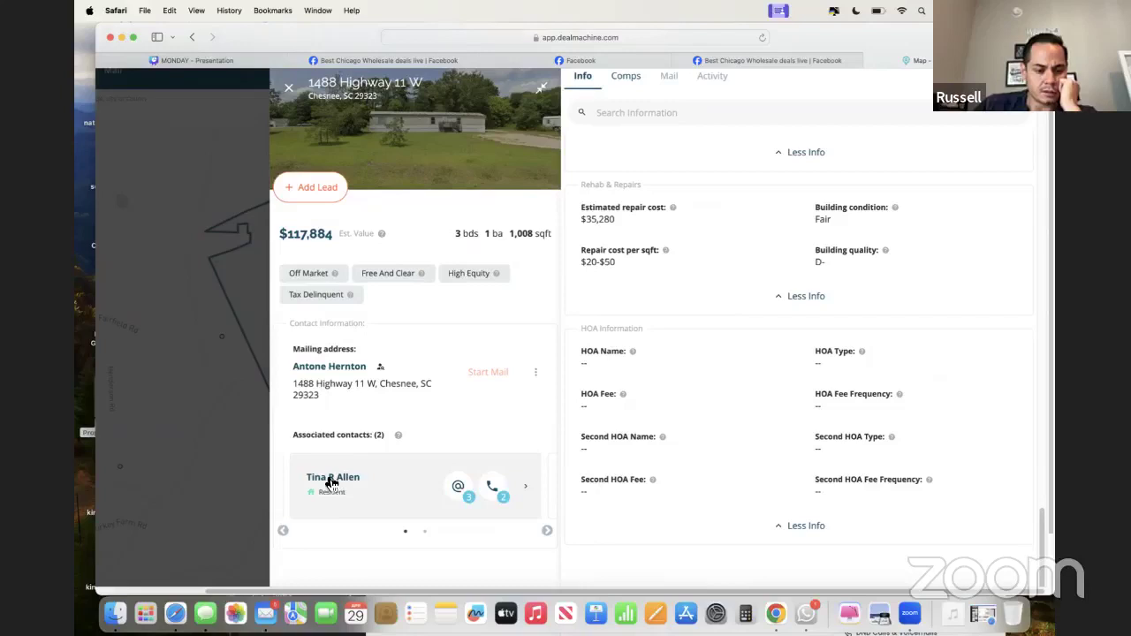
- Check the first contact's 3 emails and 2 phone numbers, then the second contact's emails
left_click(457, 485)
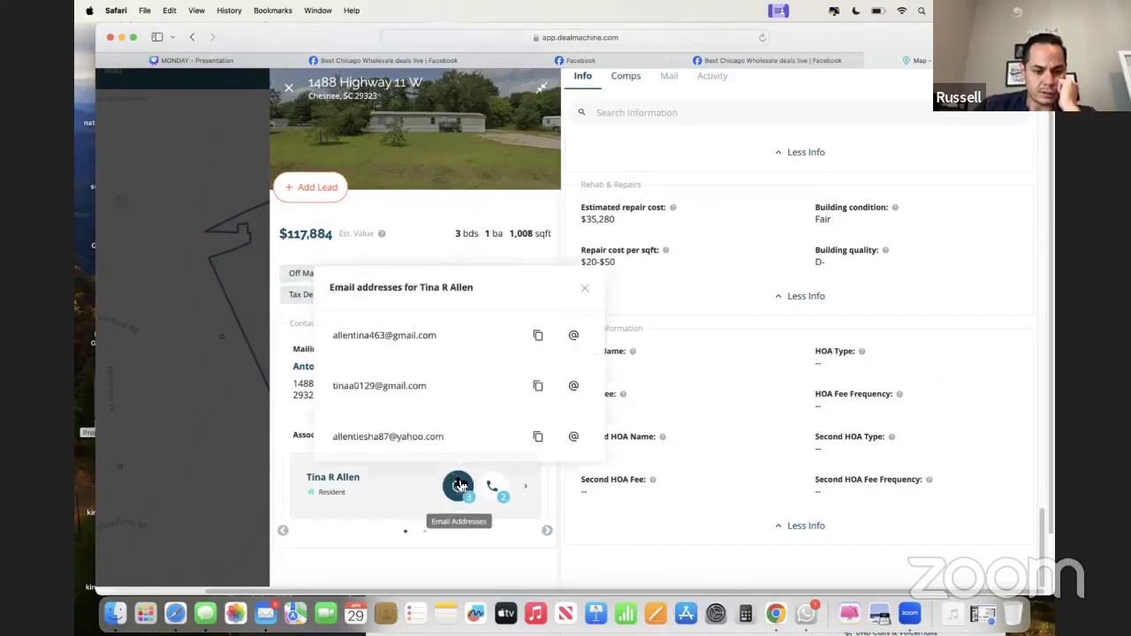
left_click(583, 297)
left_click(493, 486)
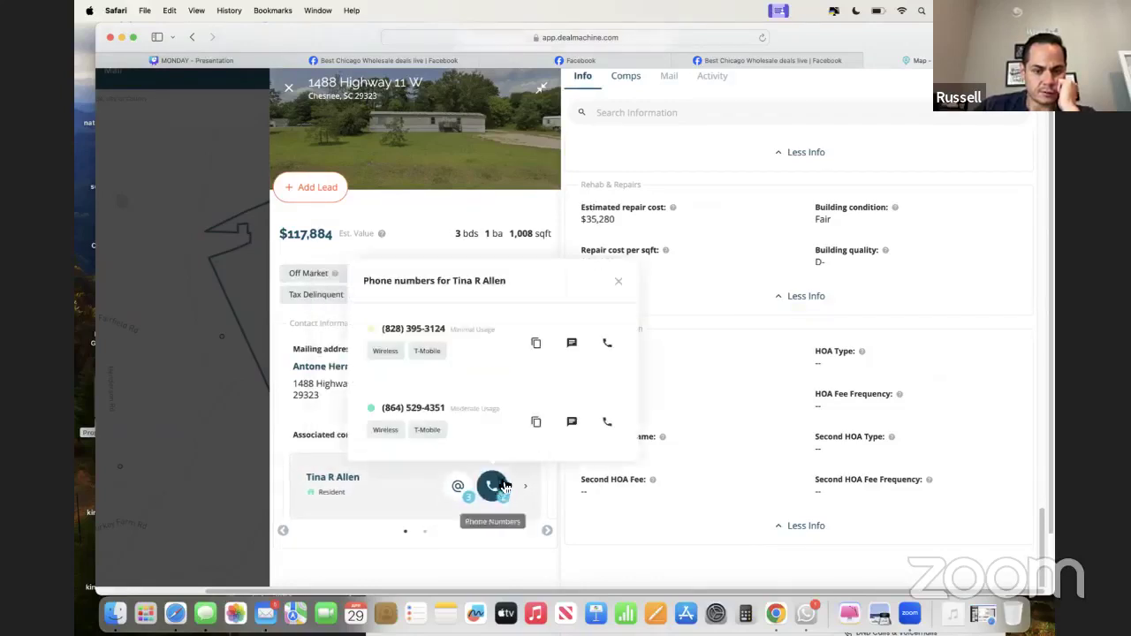
left_click(612, 292)
left_click(546, 530)
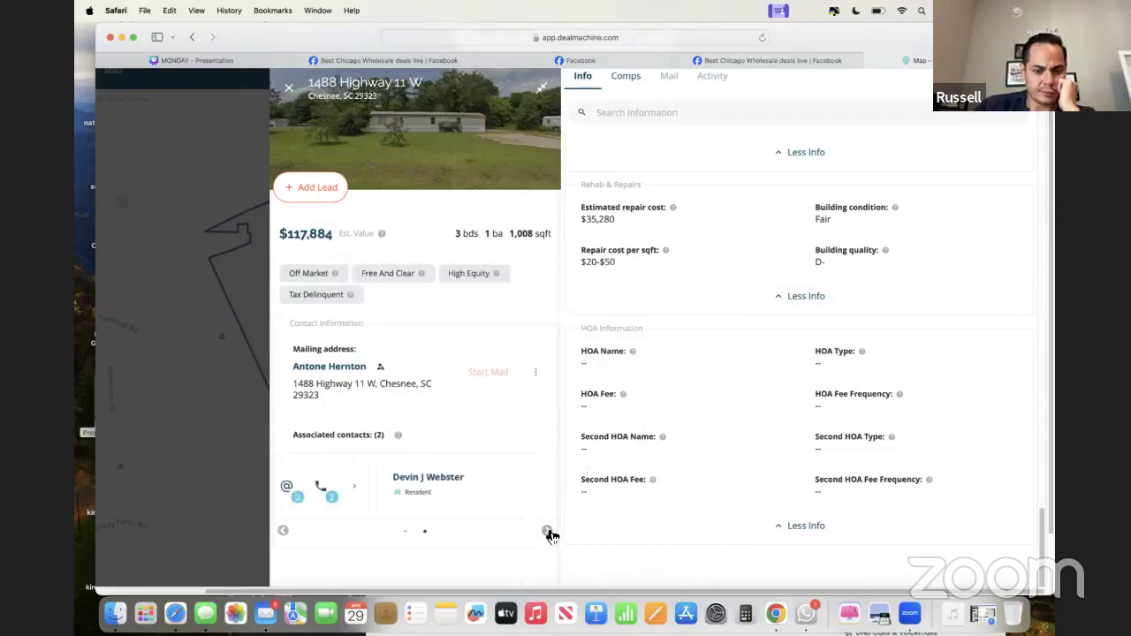
left_click(492, 485)
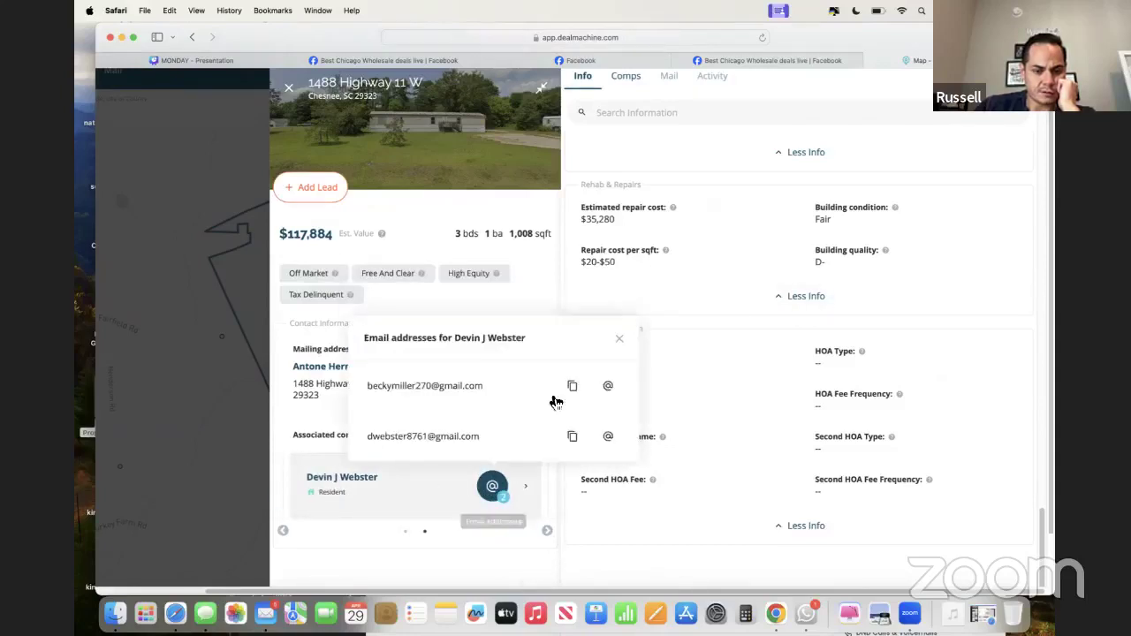
left_click(622, 339)
left_click(546, 530)
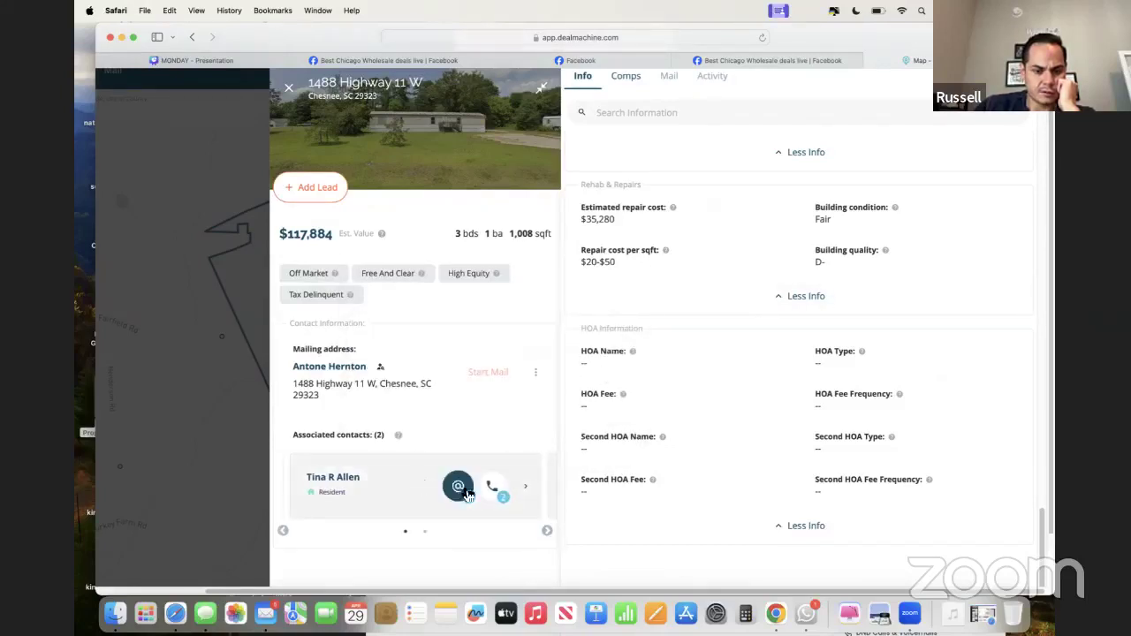
scroll(679, 338, "up", 15)
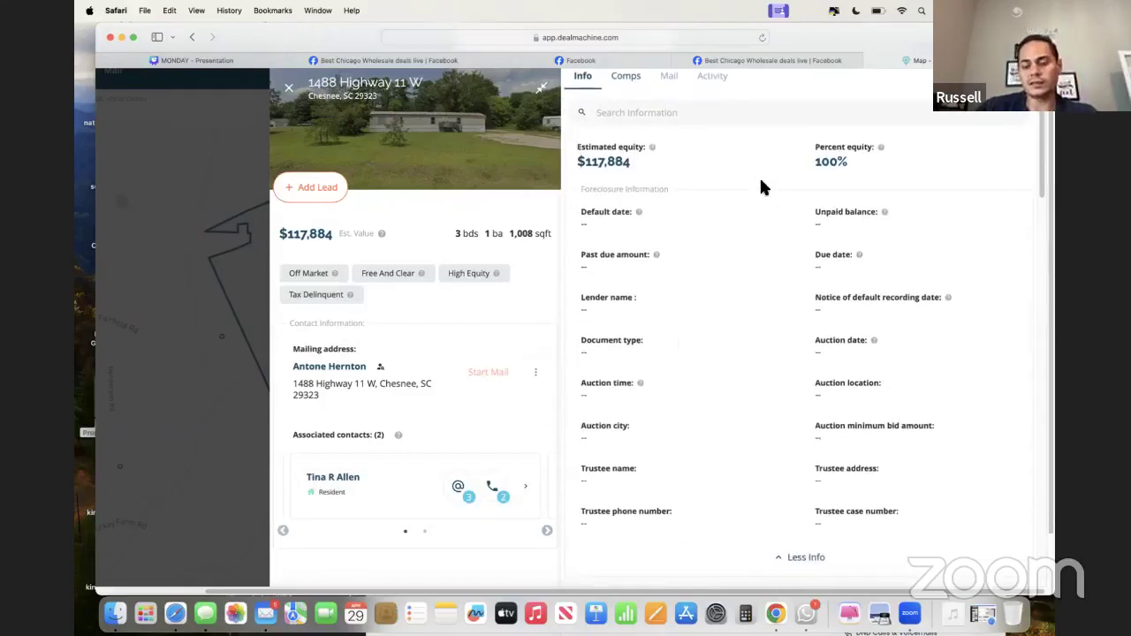
- Recheck the 100% equity figure and the first contact's phone numbers
triple_click(870, 179)
scroll(870, 179, "up", 5)
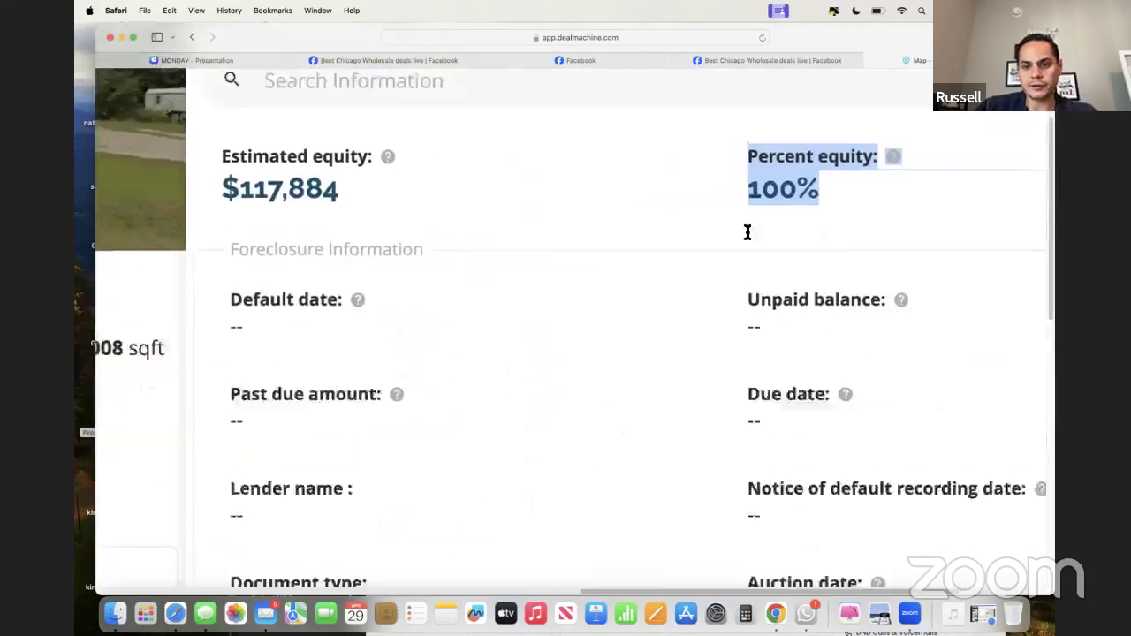
left_click(742, 238)
scroll(517, 242, "down", 5)
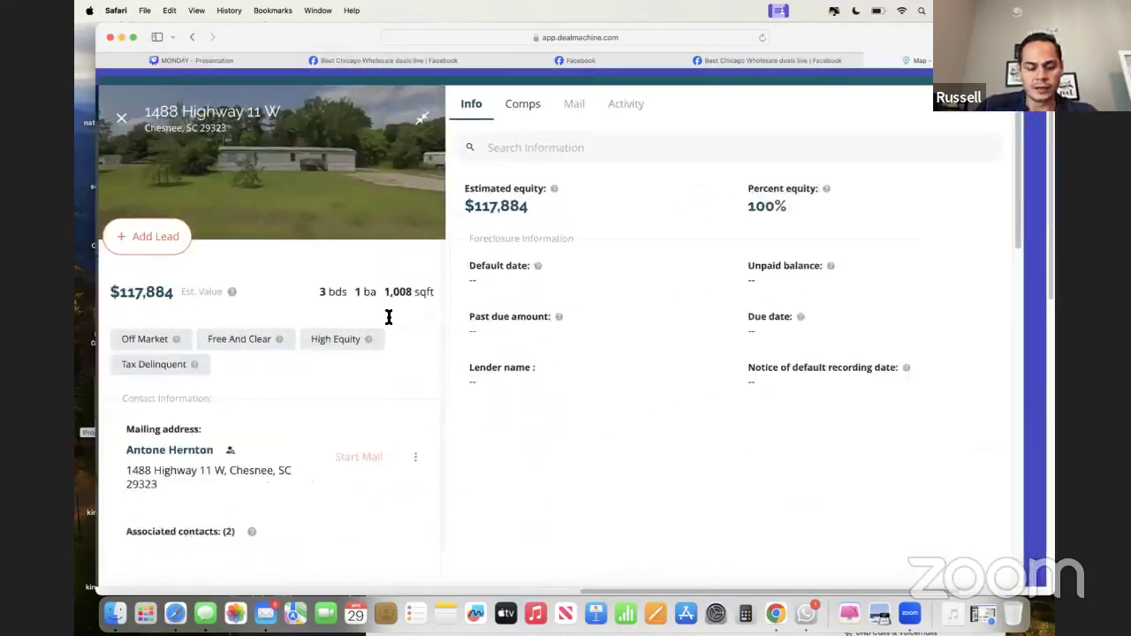
scroll(386, 371, "down", 3)
left_click(393, 402)
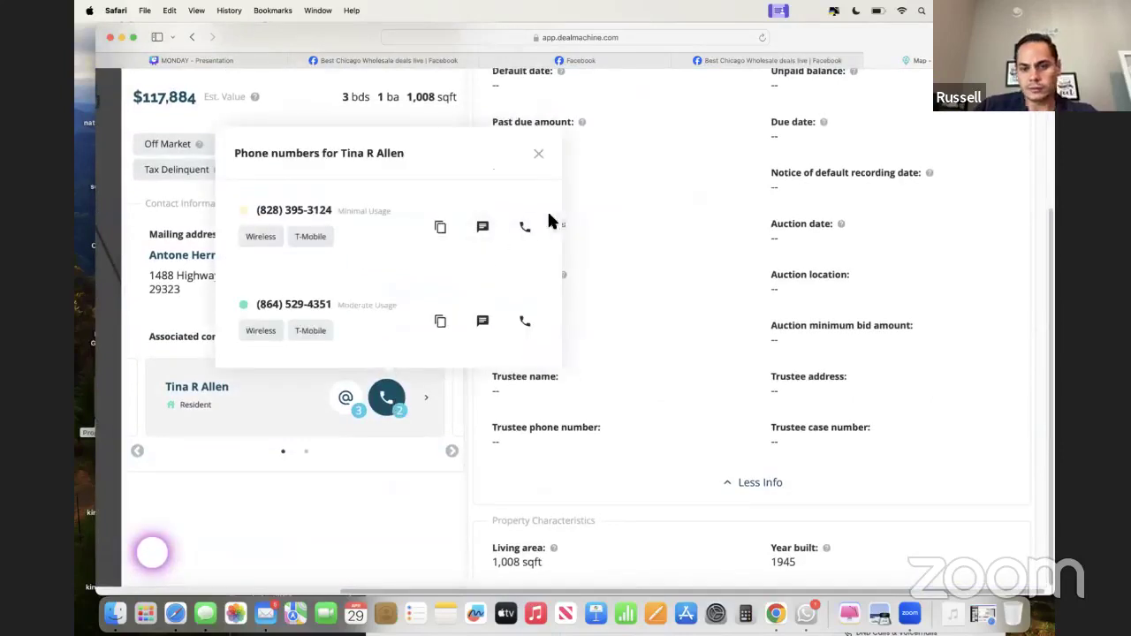
left_click(538, 157)
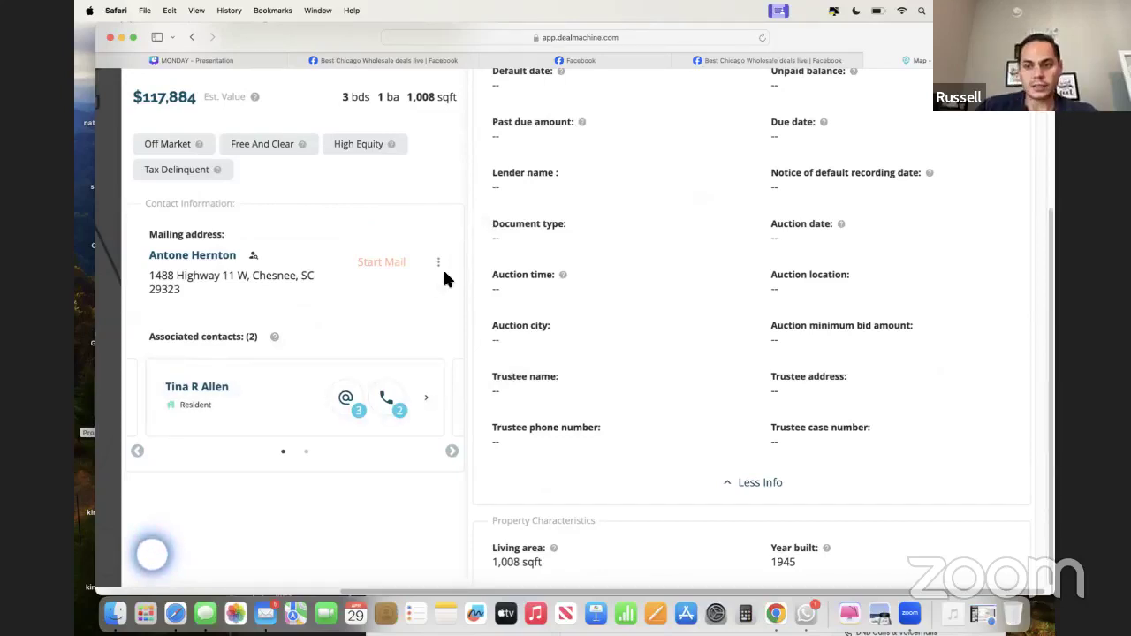
- From the top of the record, show the Share, Copy Address and Google Maps options
scroll(636, 232, "up", 4)
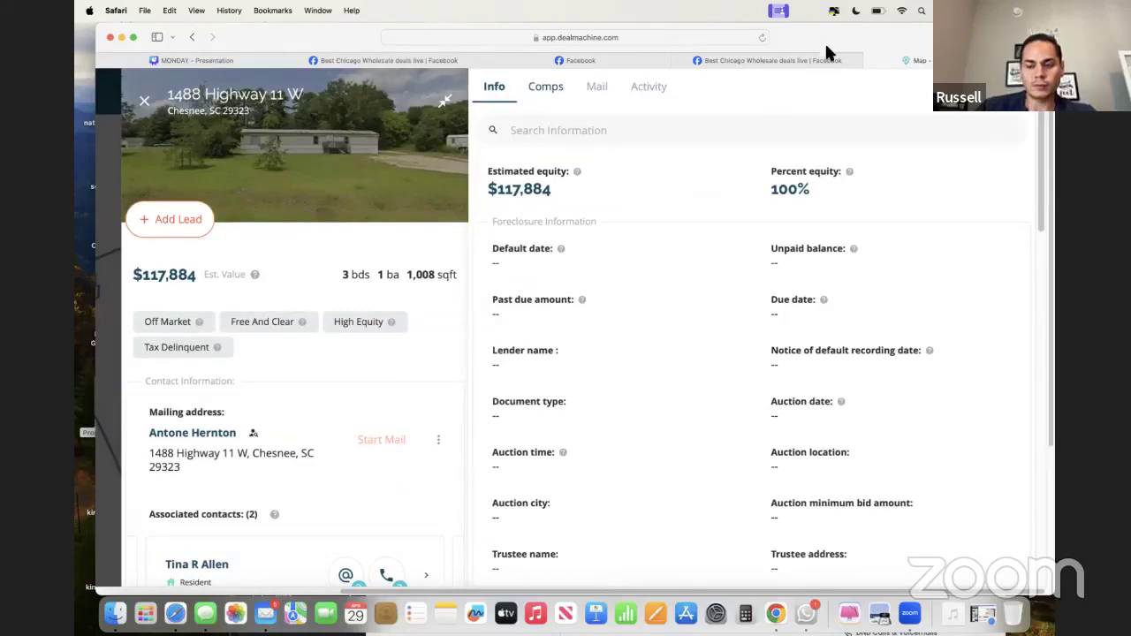
left_click_drag(828, 44, 828, 57)
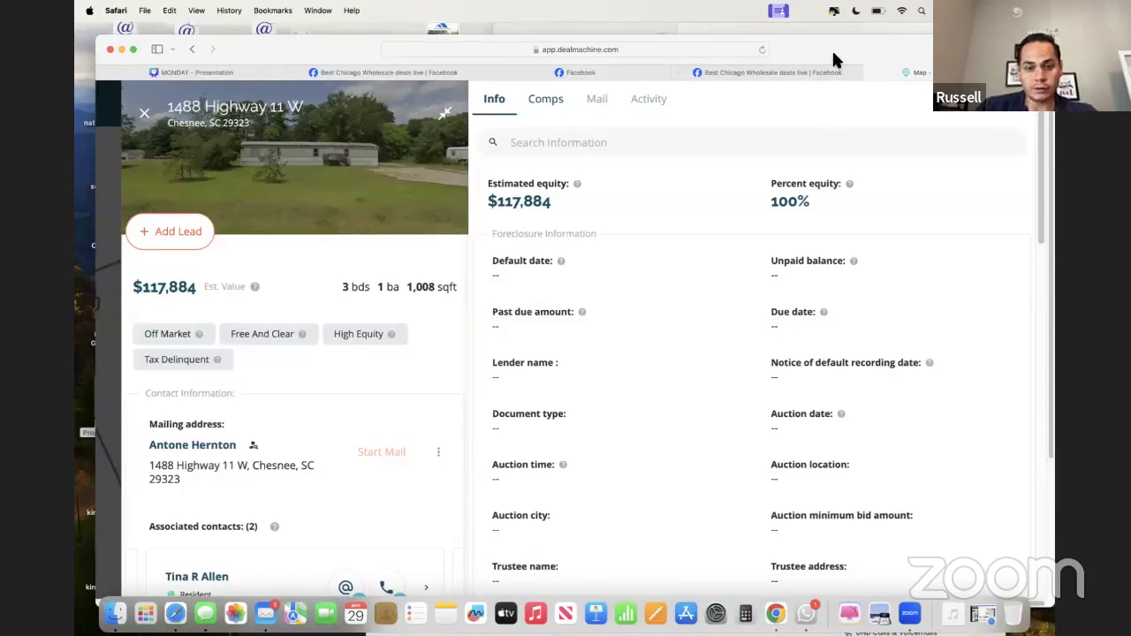
left_click_drag(833, 60, 835, 47)
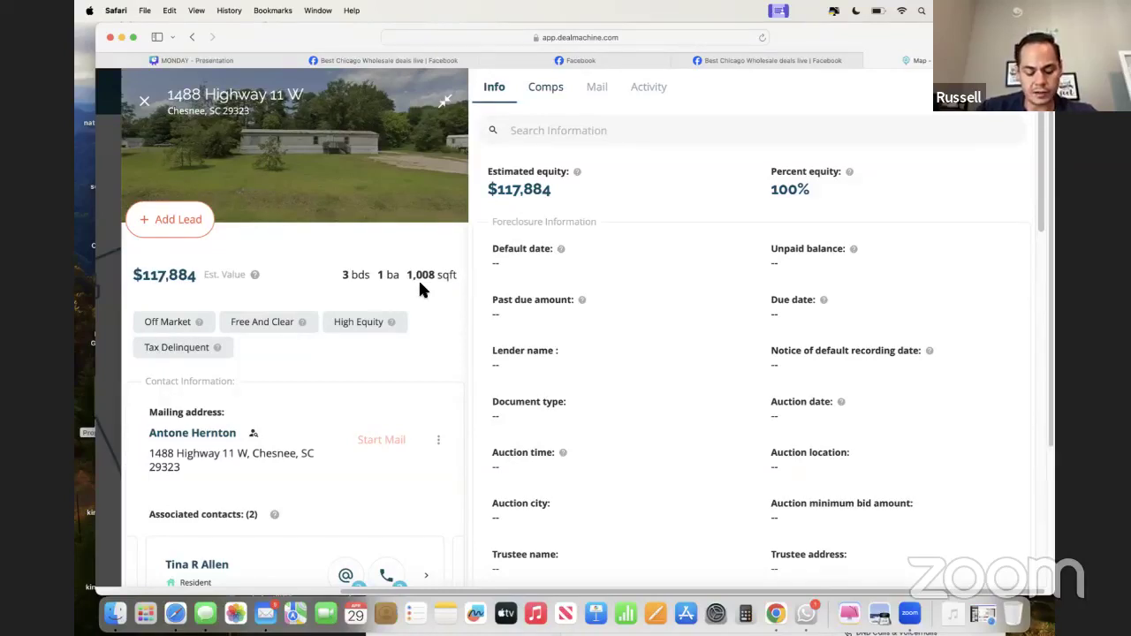
left_click(279, 102)
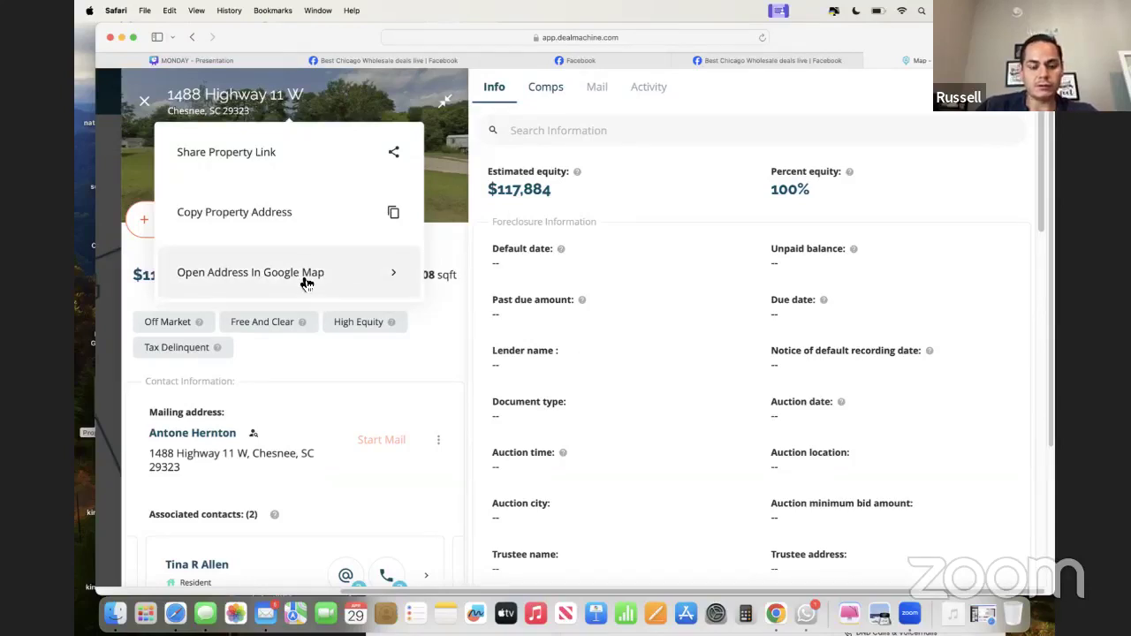
left_click(301, 274)
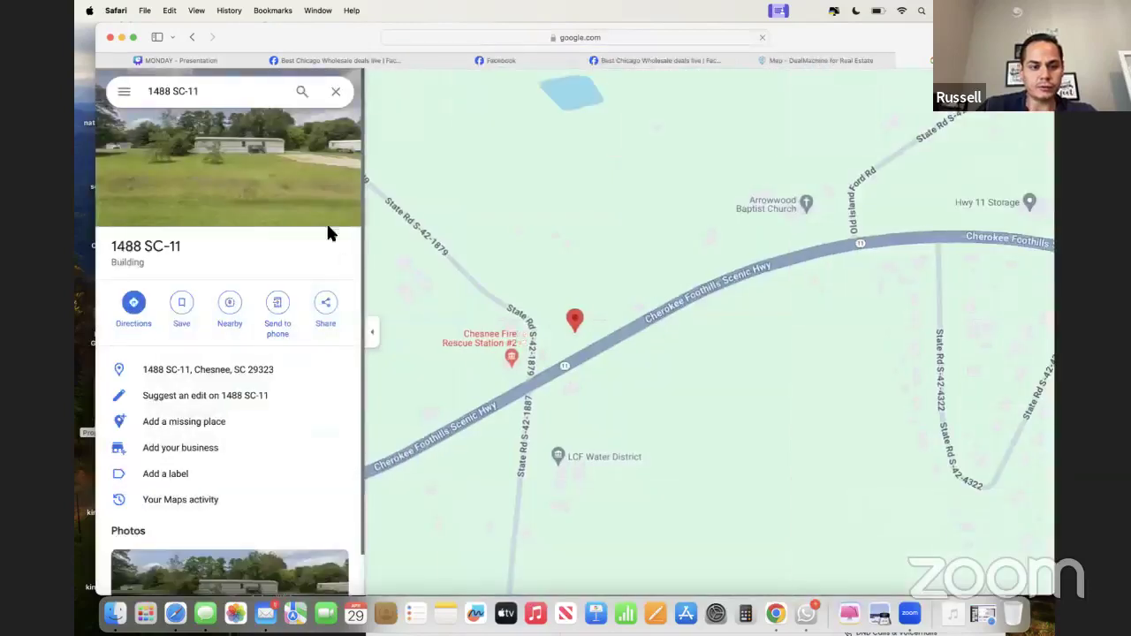
left_click(320, 212)
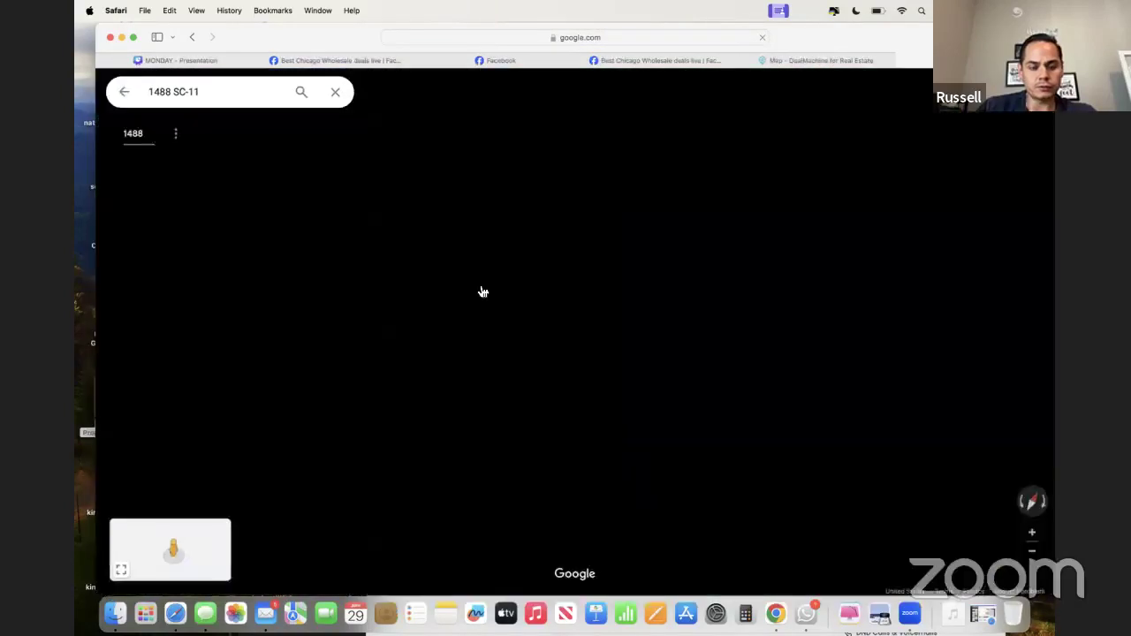
left_click_drag(691, 371, 581, 323)
left_click(580, 323)
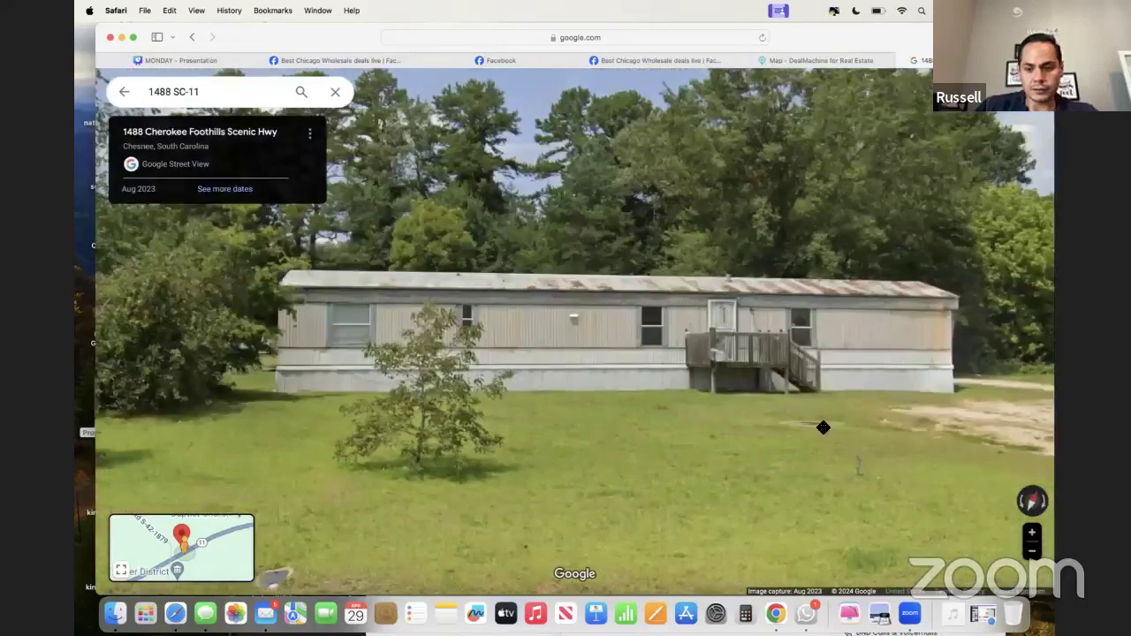
- View the lot from several spots along the dirt driveway and beside the mobile home
left_click_drag(823, 427, 582, 372)
left_click(582, 372)
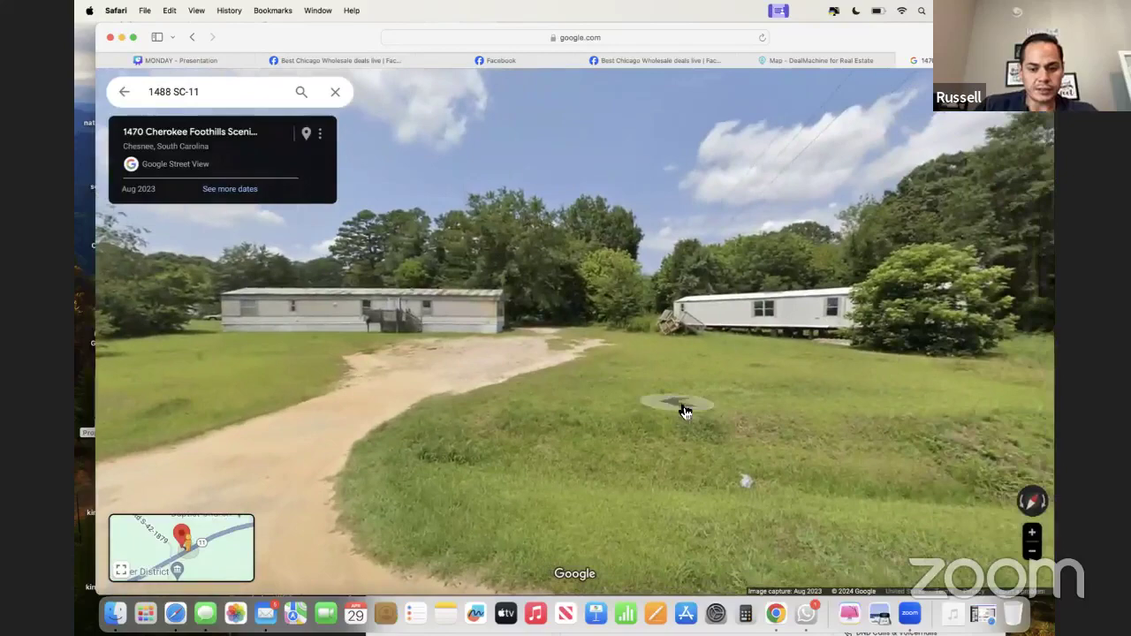
left_click(684, 410)
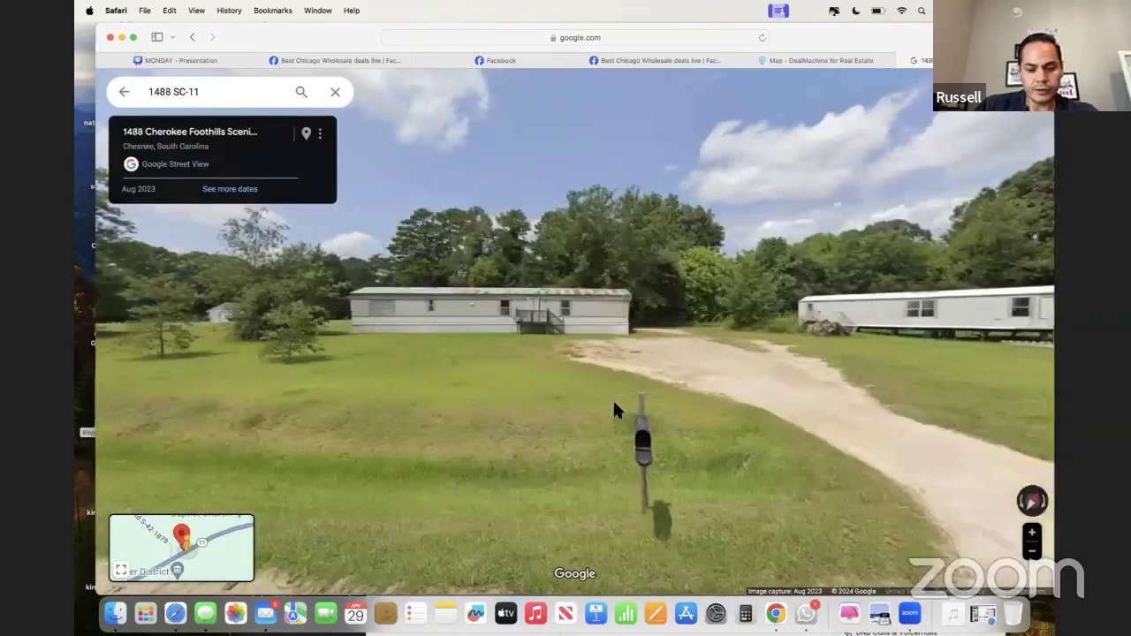
left_click(615, 408)
left_click(616, 409)
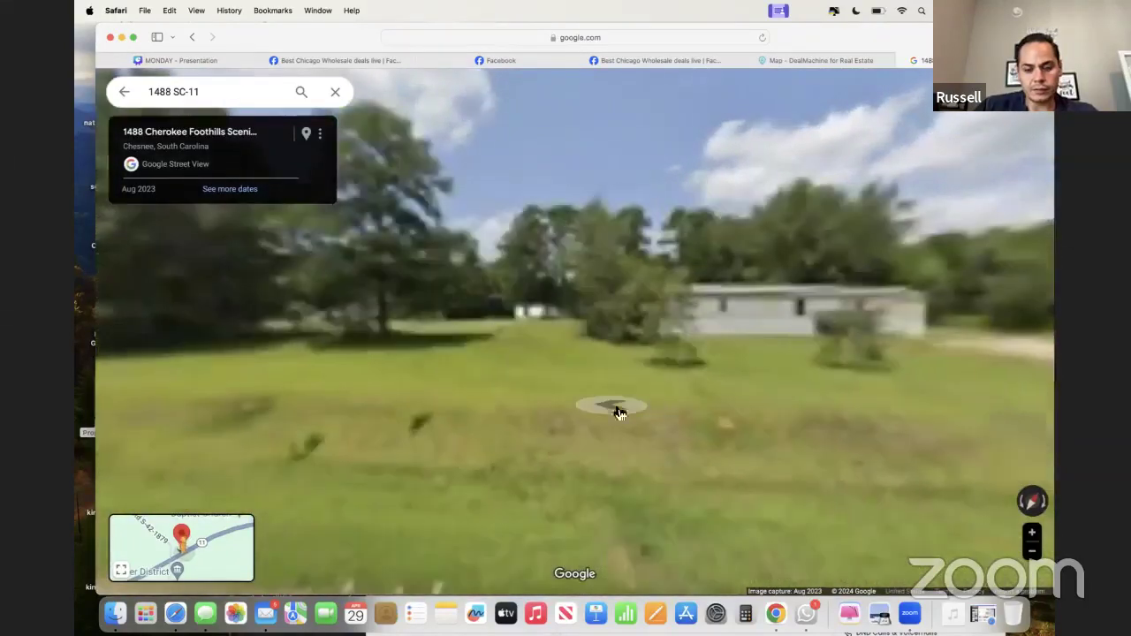
left_click(790, 284)
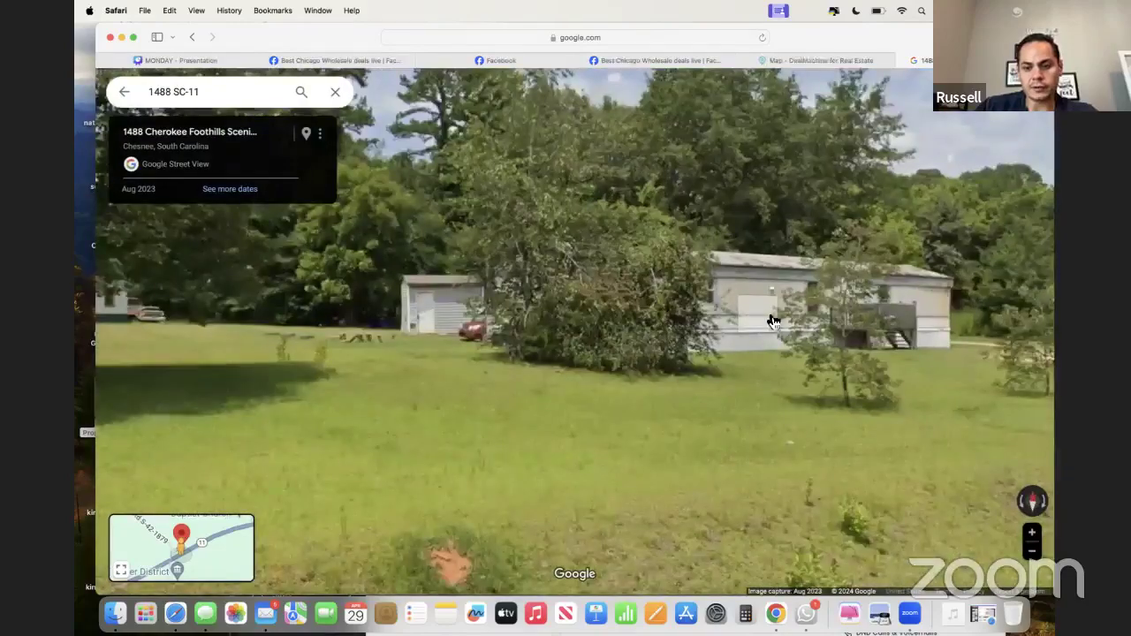
left_click(771, 320)
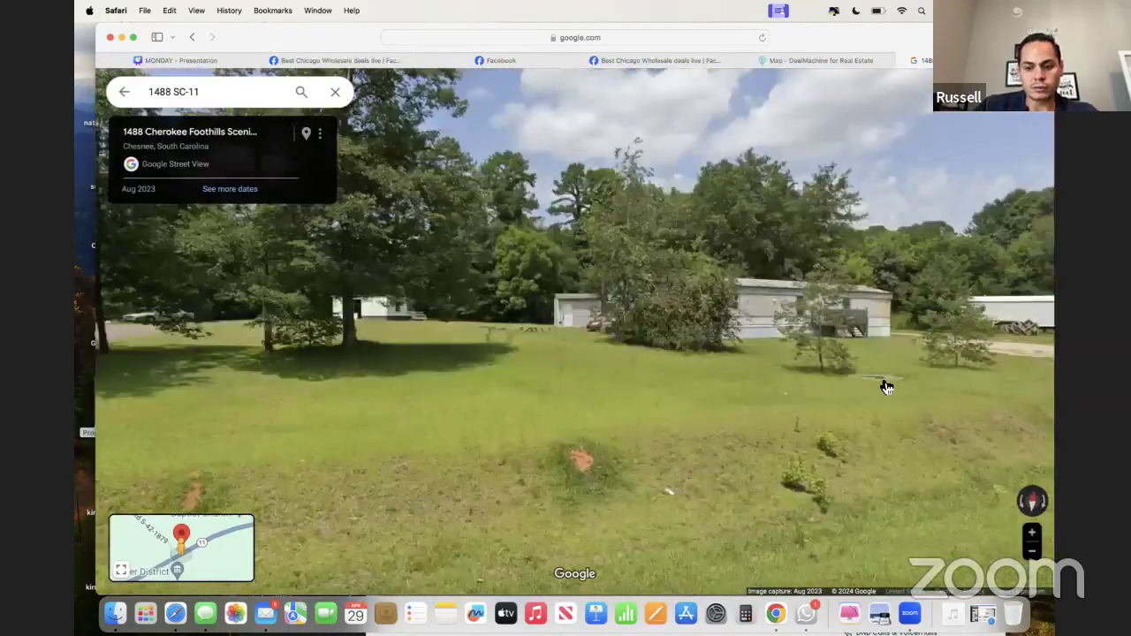
left_click(885, 384)
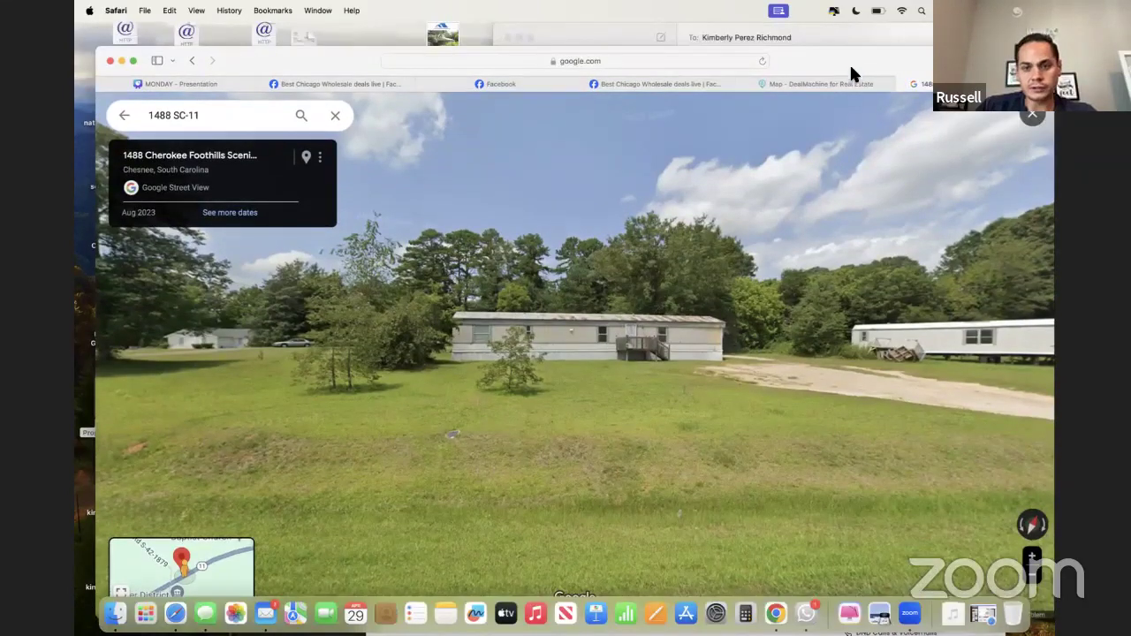
left_click(843, 83)
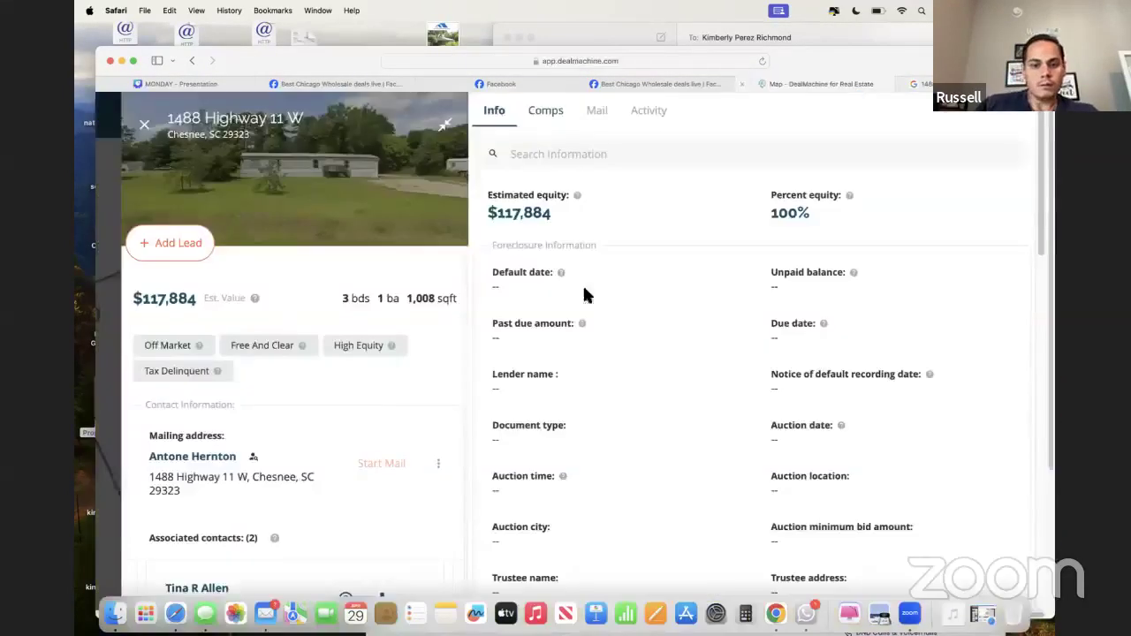
scroll(314, 434, "down", 3)
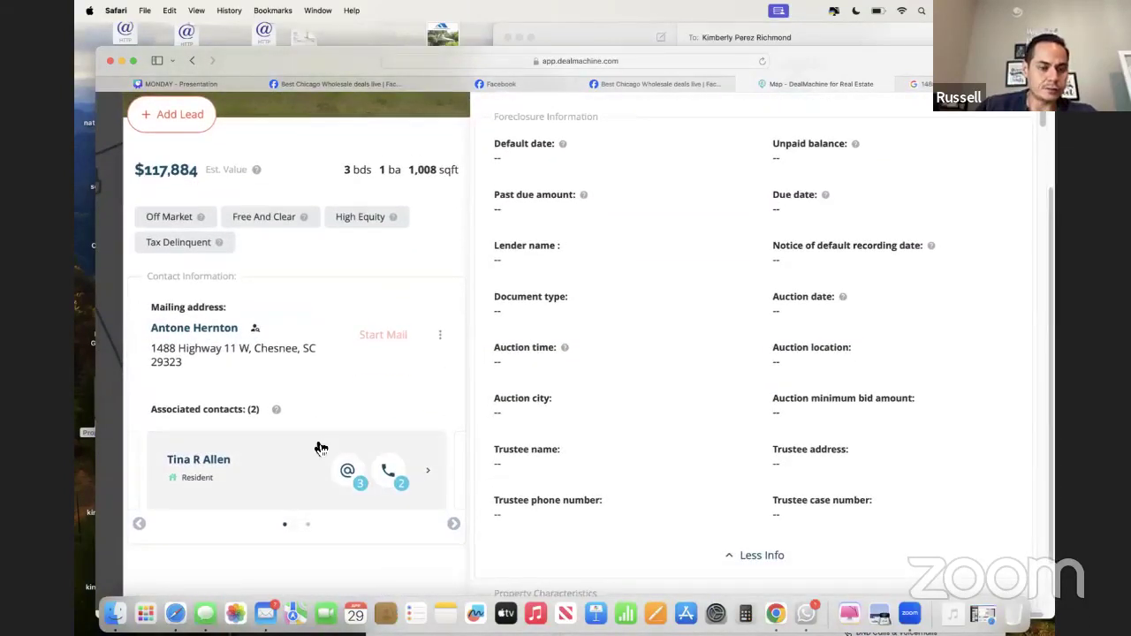
scroll(321, 448, "up", 2)
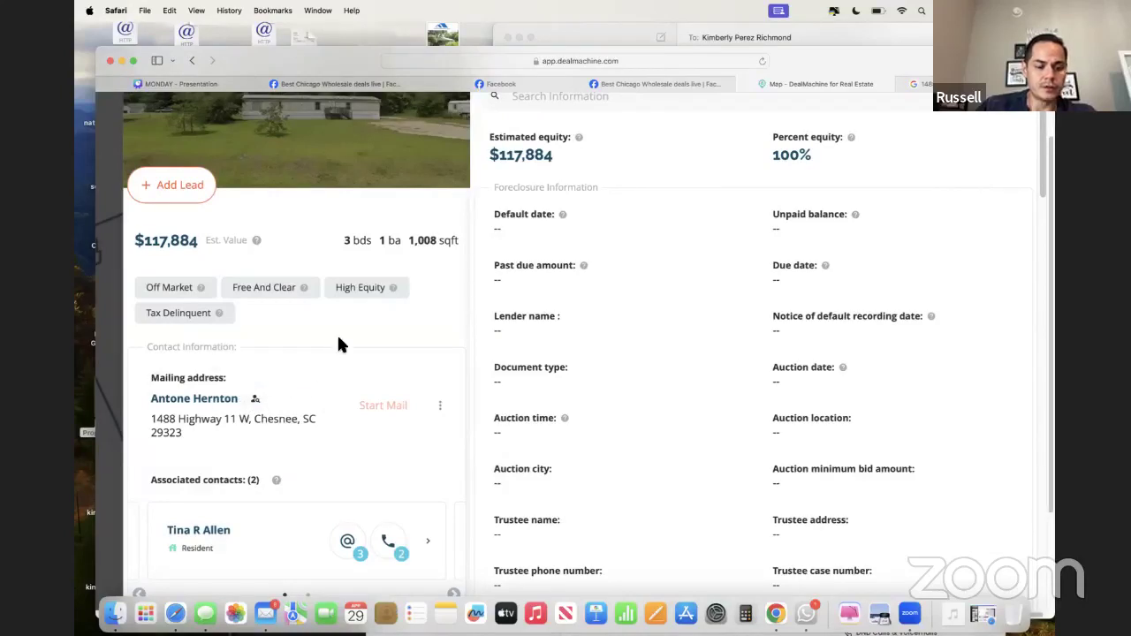
scroll(339, 343, "up", 2)
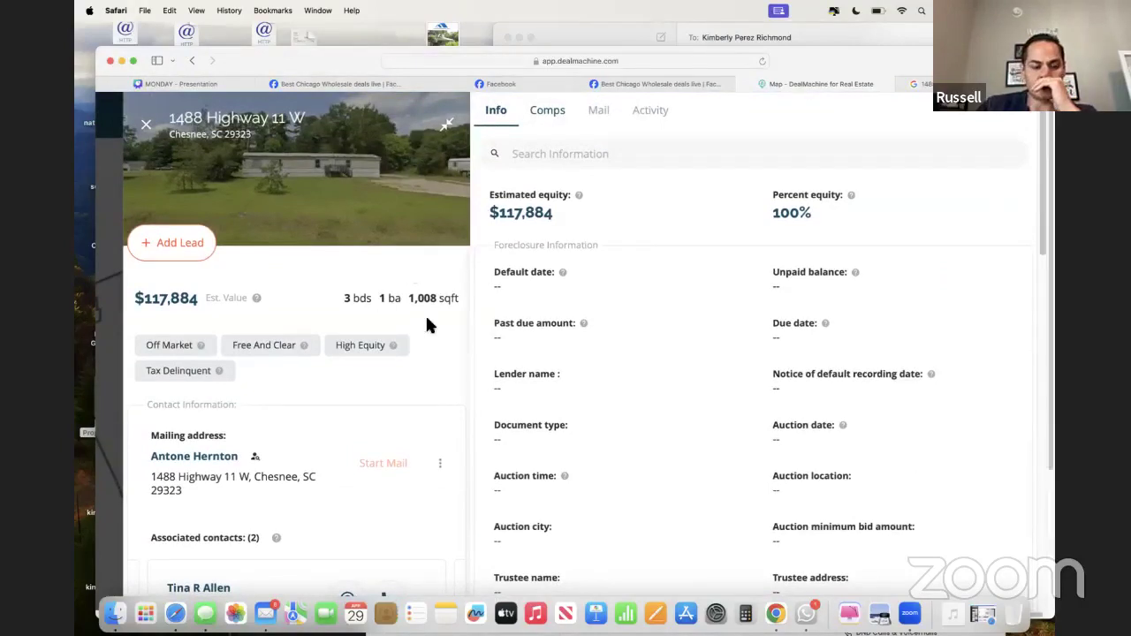
double_click(803, 58)
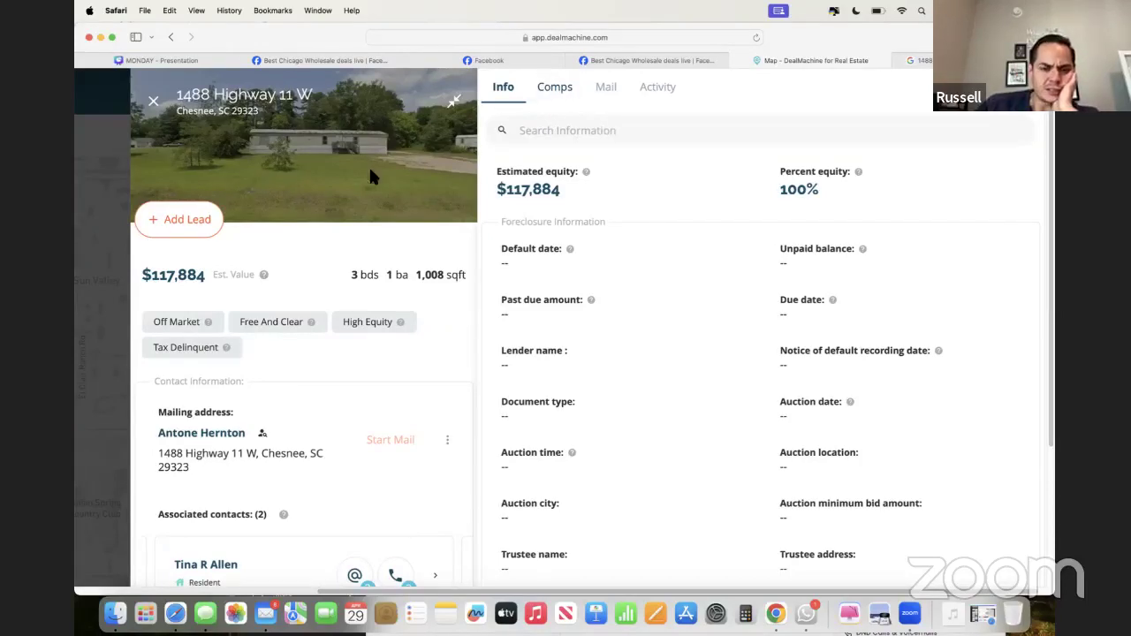
left_click(571, 104)
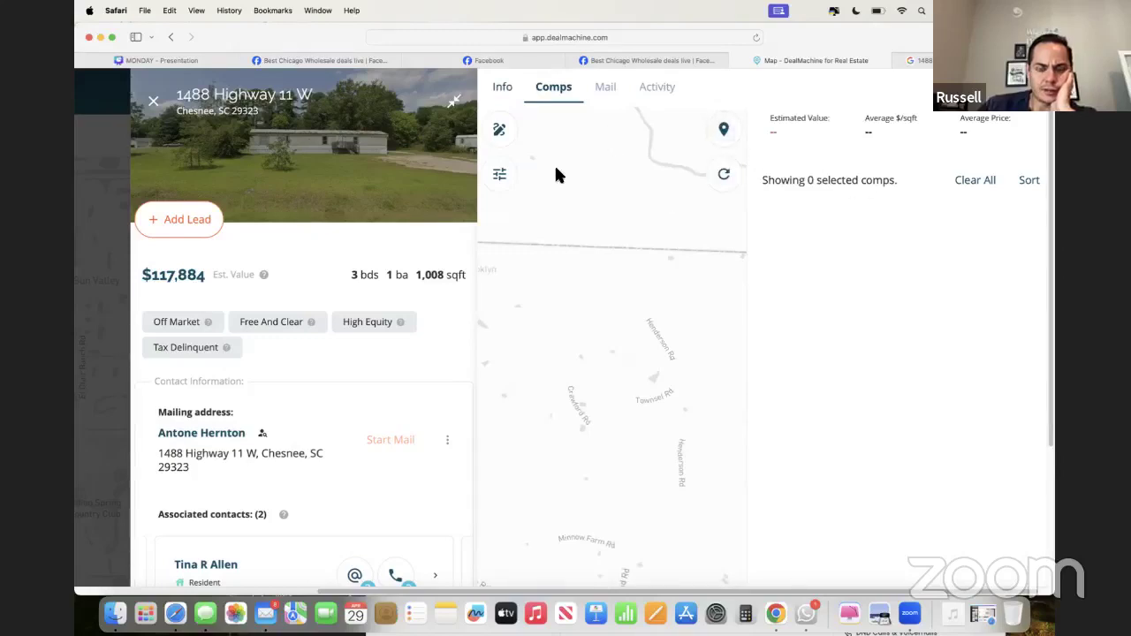
- In Filter Comps, set Sqft Min to 0 and Range to 1 mile
left_click(500, 175)
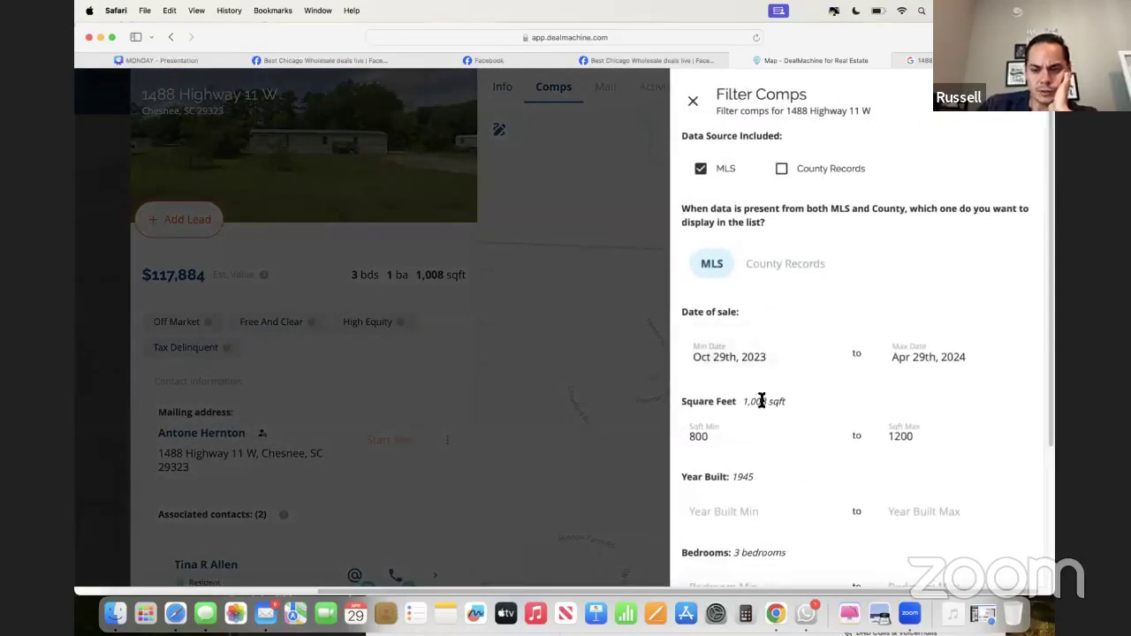
left_click(742, 436)
key("BackSpace")
key("BackSpace")
key("BackSpace")
type("0")
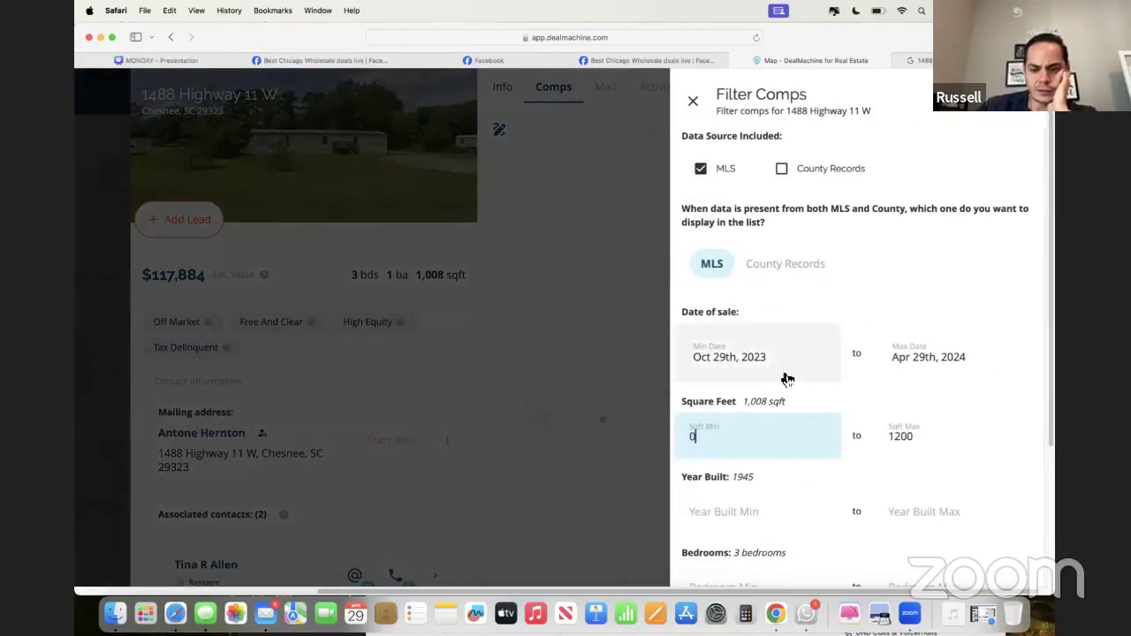
scroll(782, 373, "down", 2)
scroll(782, 372, "down", 6)
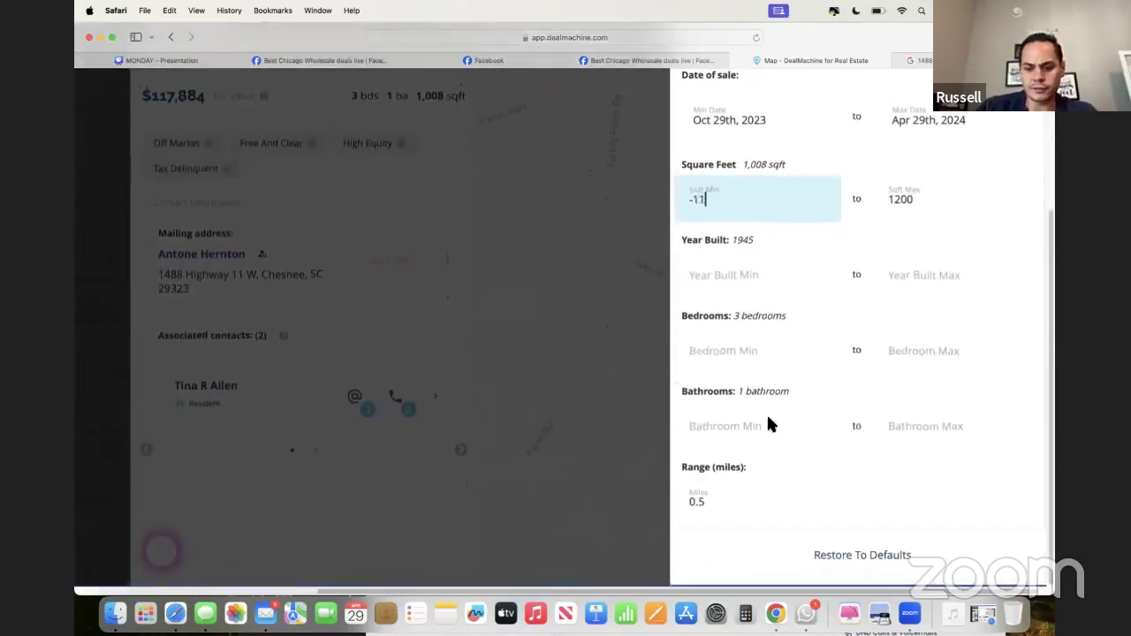
left_click(748, 495)
key("BackSpace")
key("BackSpace")
key("BackSpace")
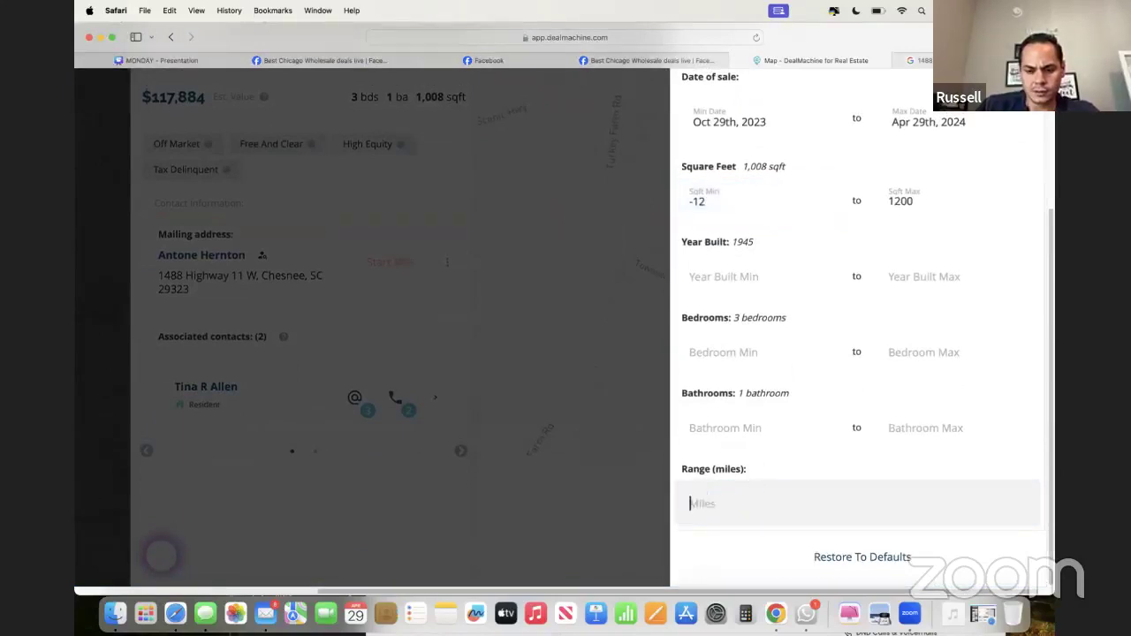
type("1")
- Fix the accidental -12 square-foot minimum back to 0, apply the filter, and move Safari down
scroll(783, 313, "up", 2)
scroll(783, 313, "up", 6)
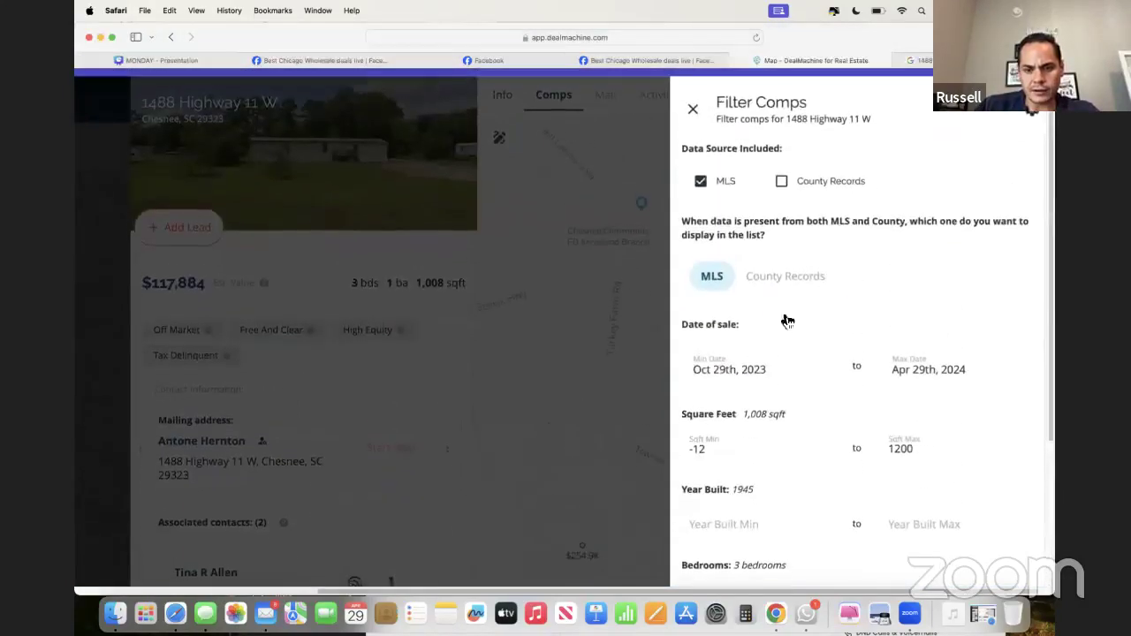
left_click(726, 438)
key("BackSpace")
key("BackSpace")
type("0")
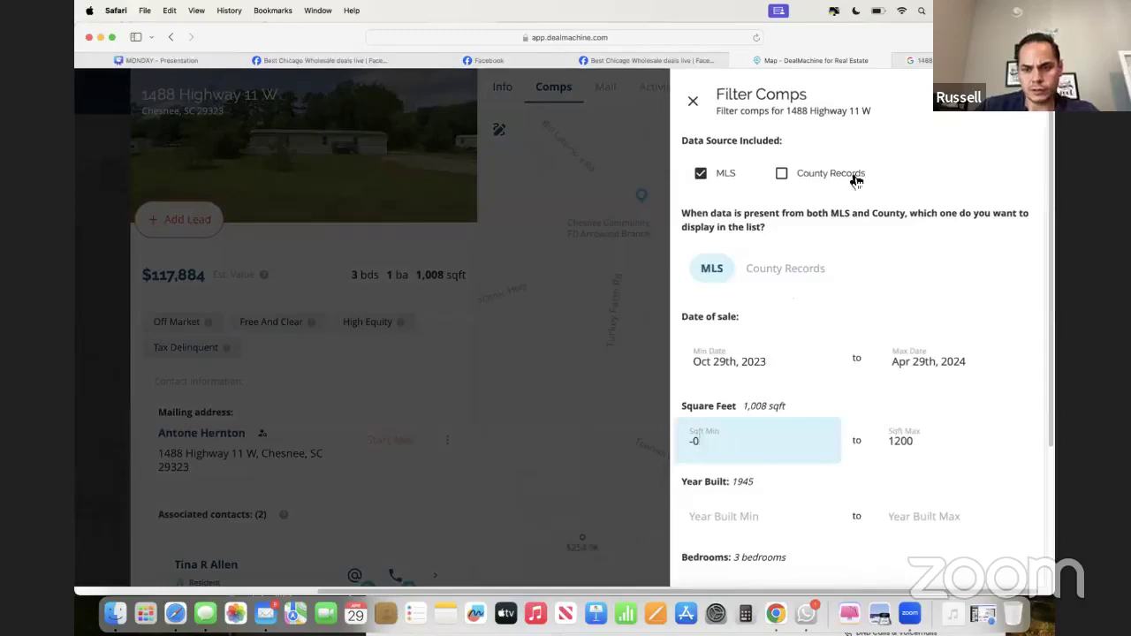
left_click(858, 143)
left_click(693, 105)
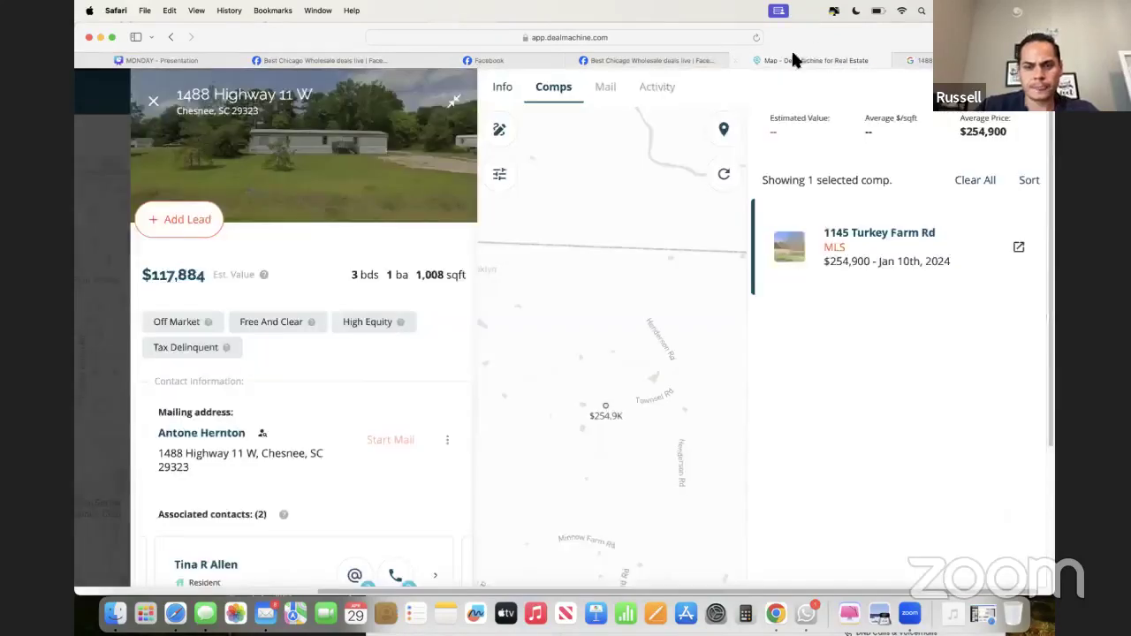
left_click_drag(795, 56, 815, 170)
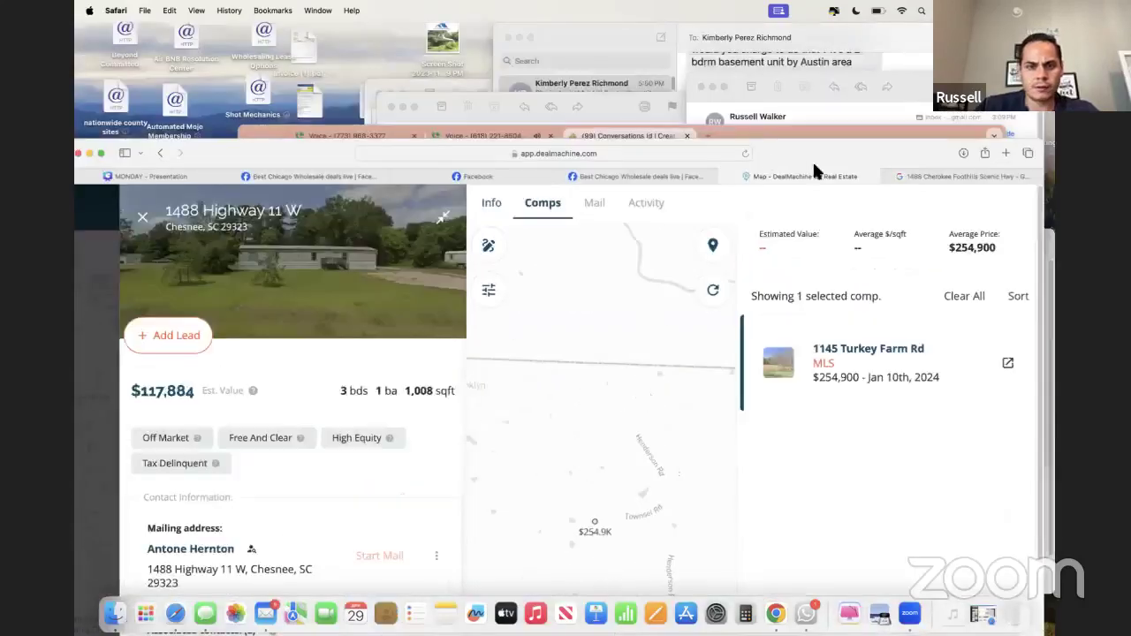
- Close the Google Voice voicemail tabs in Chrome, then bring DealMachine back full-screen
left_click(747, 129)
left_click(549, 135)
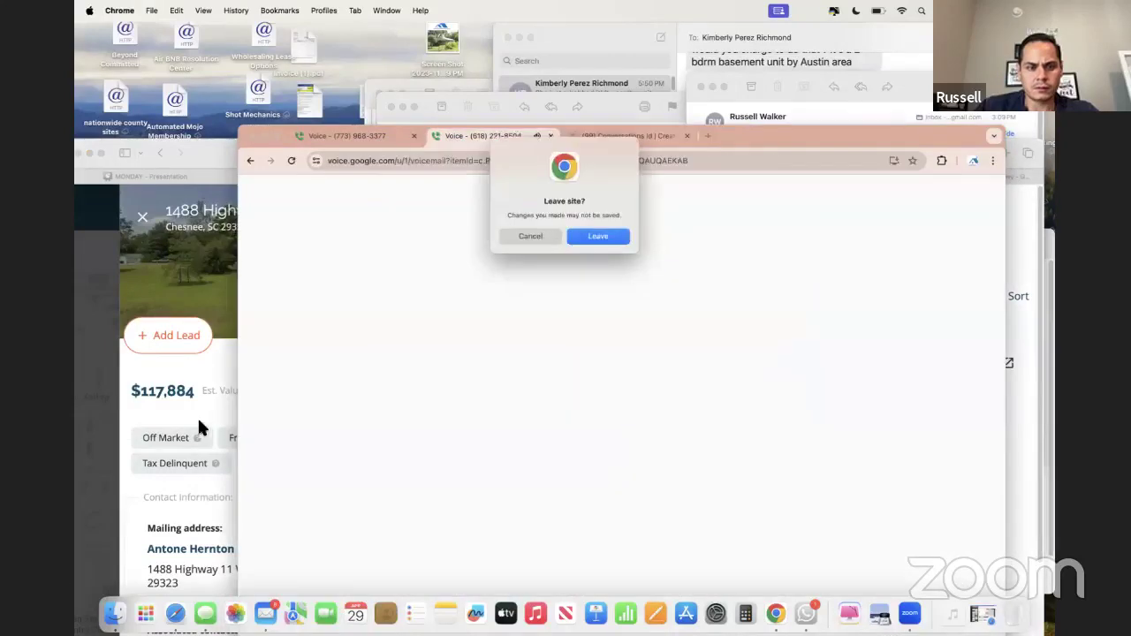
left_click(530, 237)
left_click(413, 135)
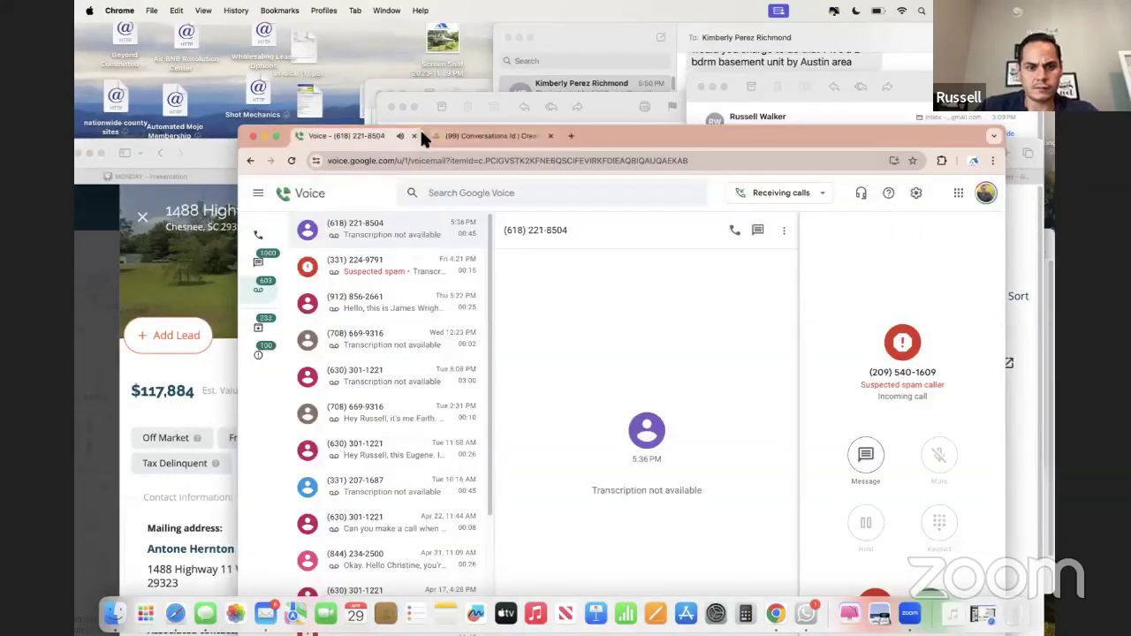
left_click(415, 135)
left_click(598, 235)
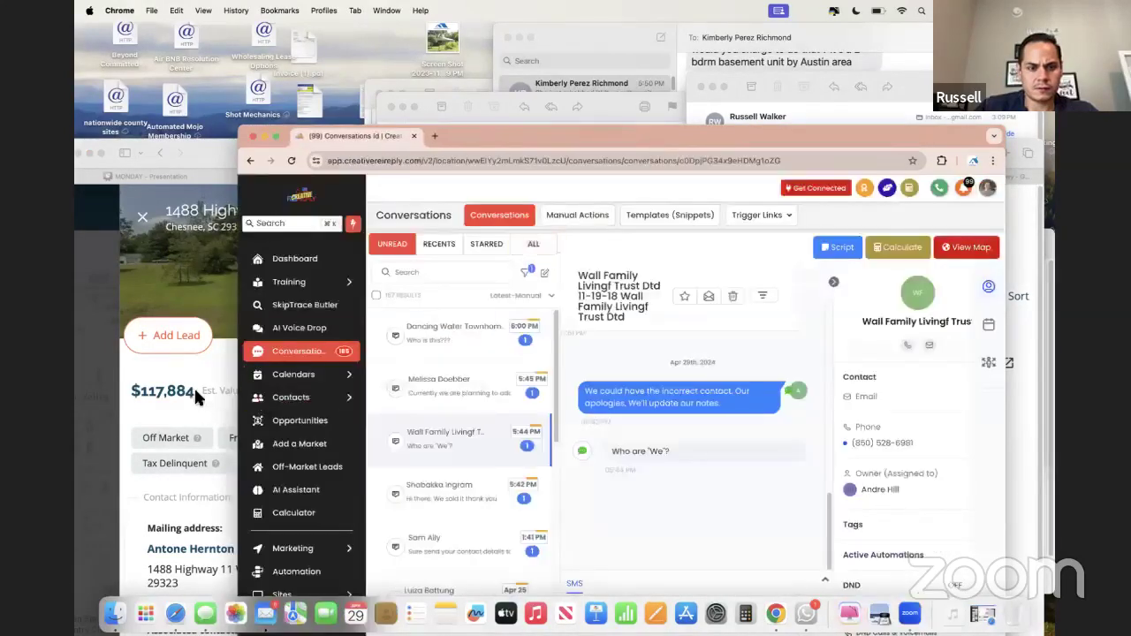
left_click(194, 385)
double_click(822, 146)
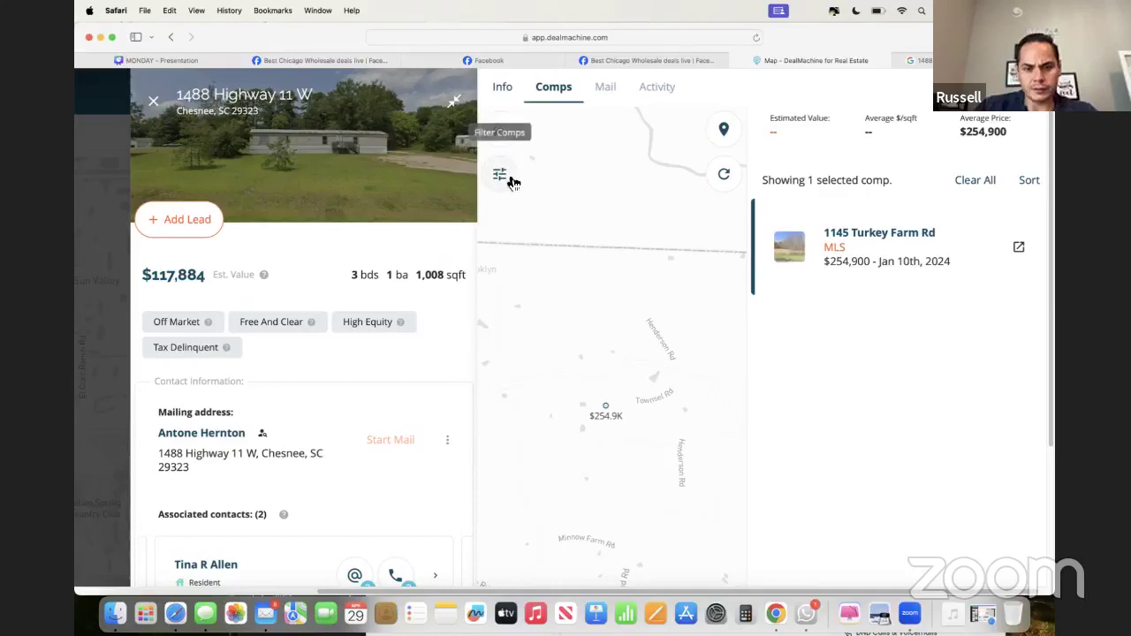
- Re-enter the comp range as .5, set Min Date to Oct 1st, 2023, and apply the filters
left_click(500, 175)
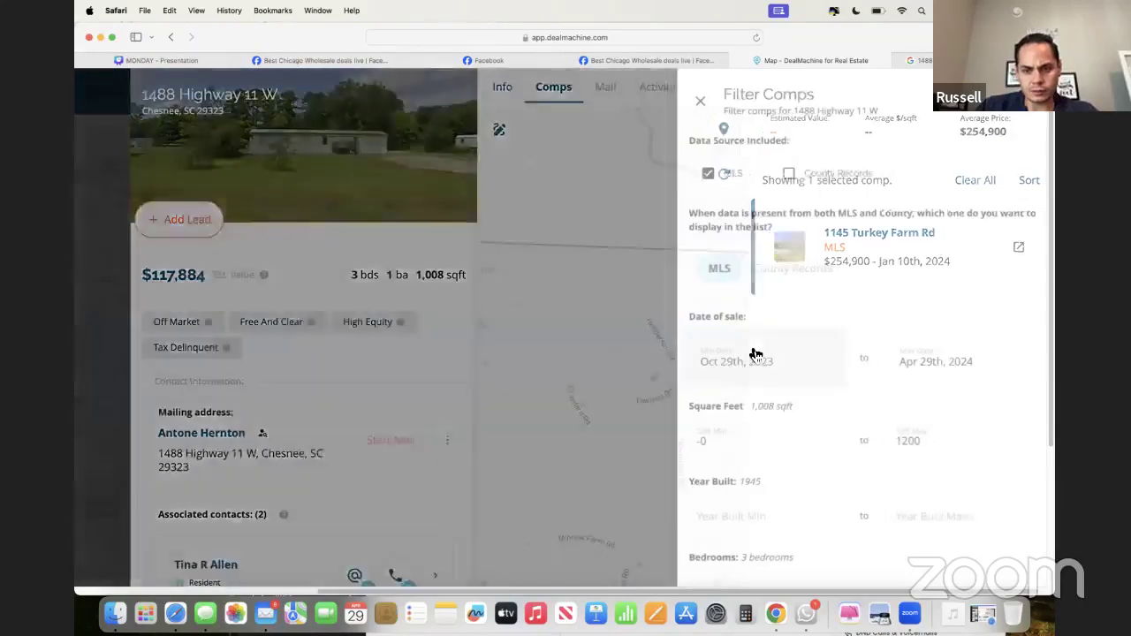
scroll(753, 353, "down", 5)
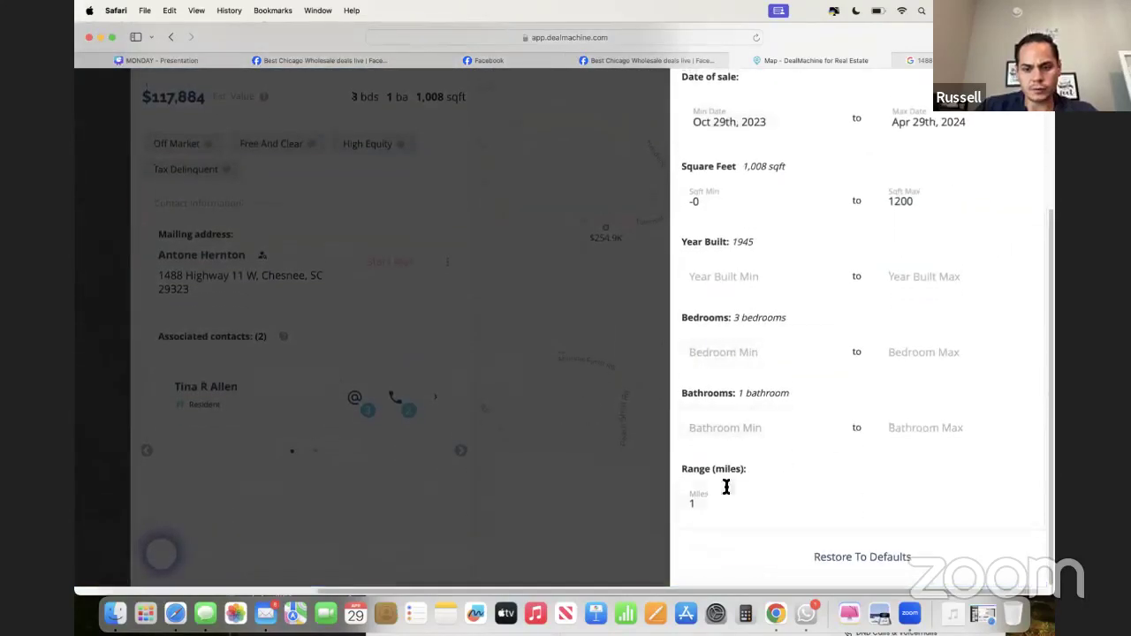
left_click(726, 500)
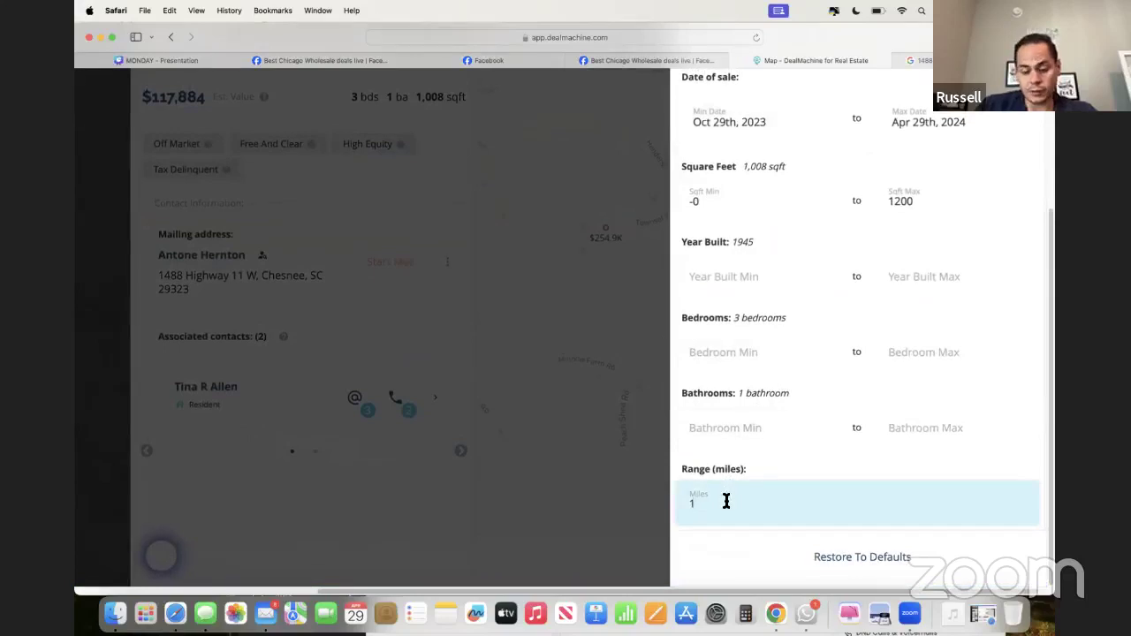
type(".5")
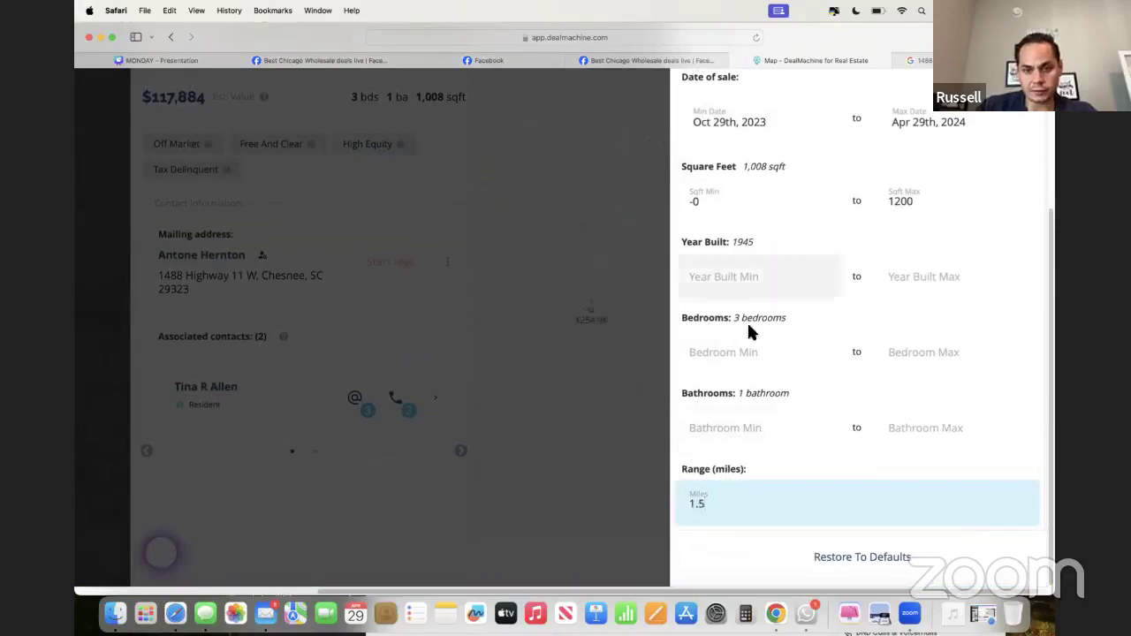
scroll(742, 225, "up", 3)
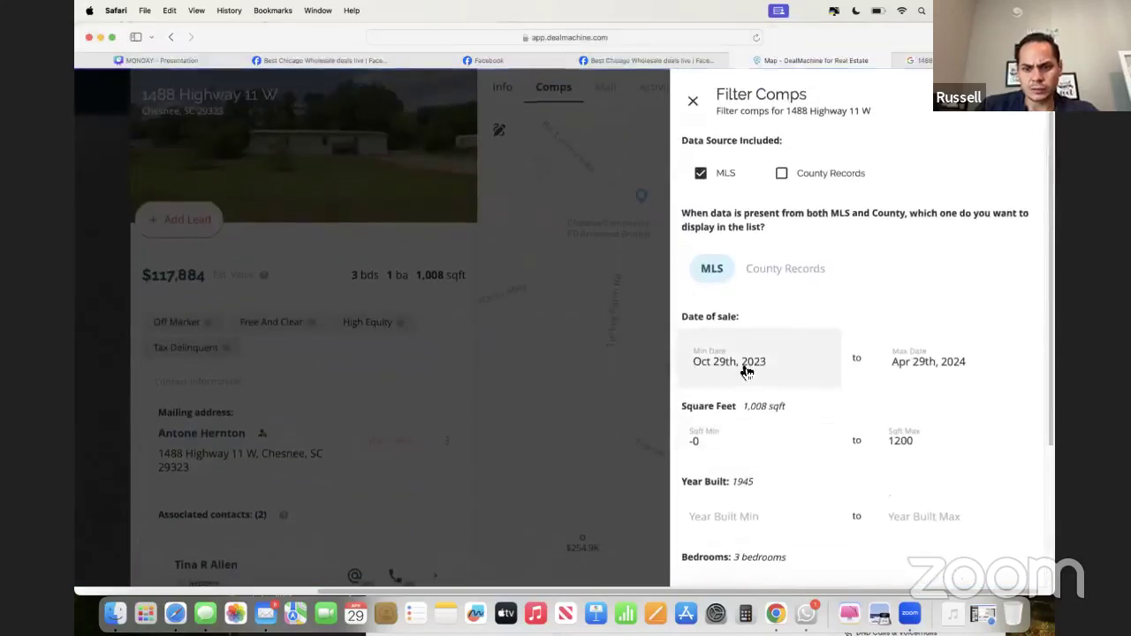
left_click(716, 364)
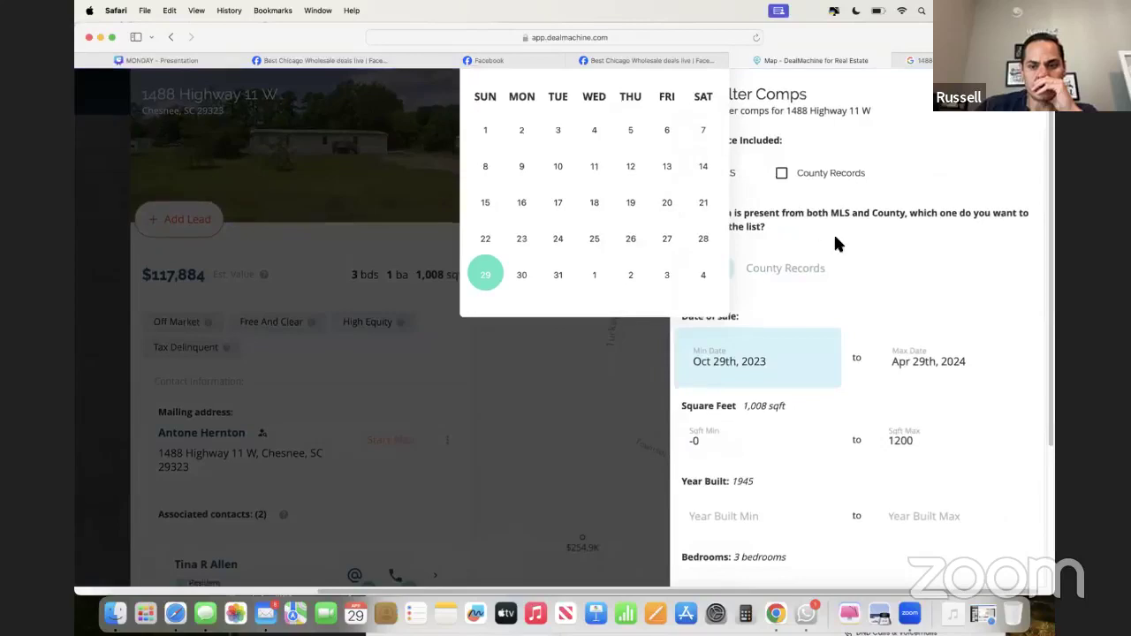
left_click(488, 133)
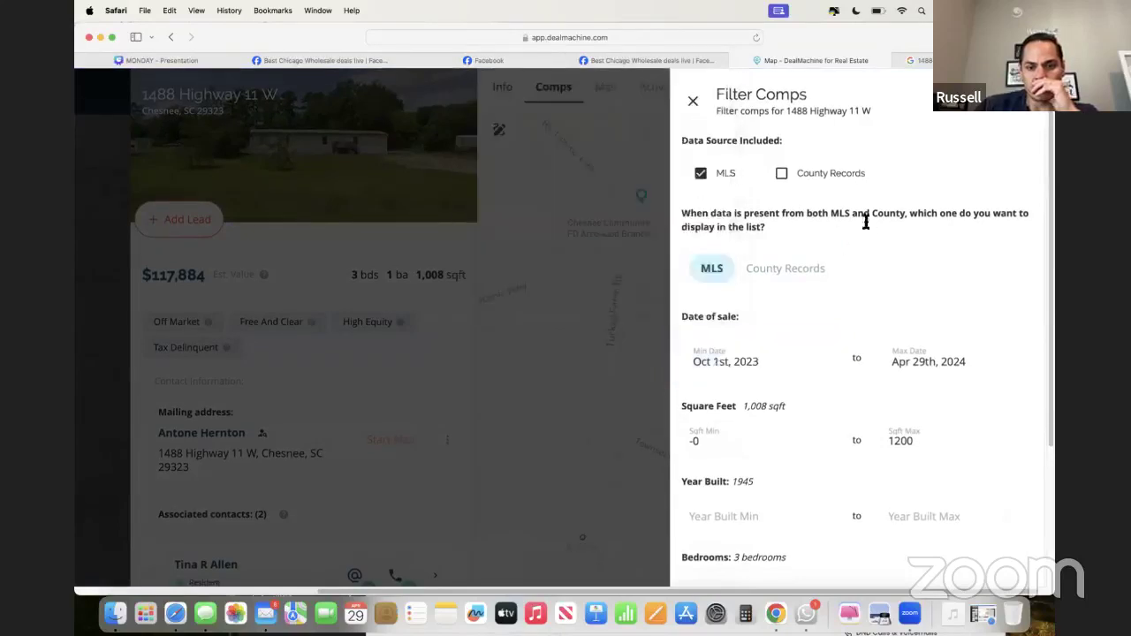
left_click(695, 104)
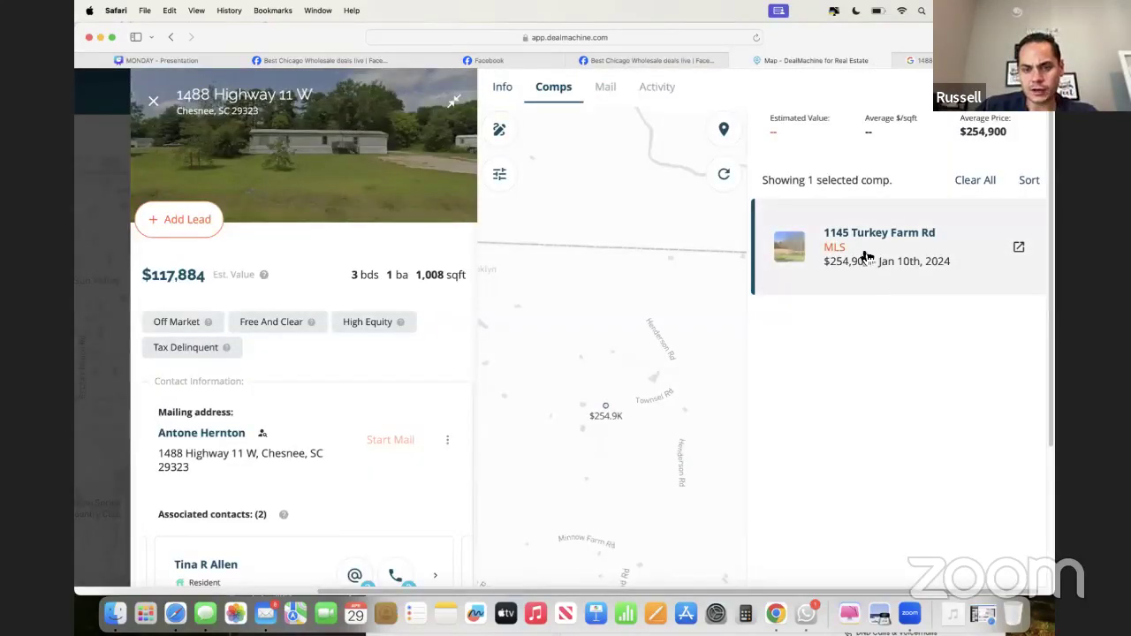
scroll(819, 515, "down", 3)
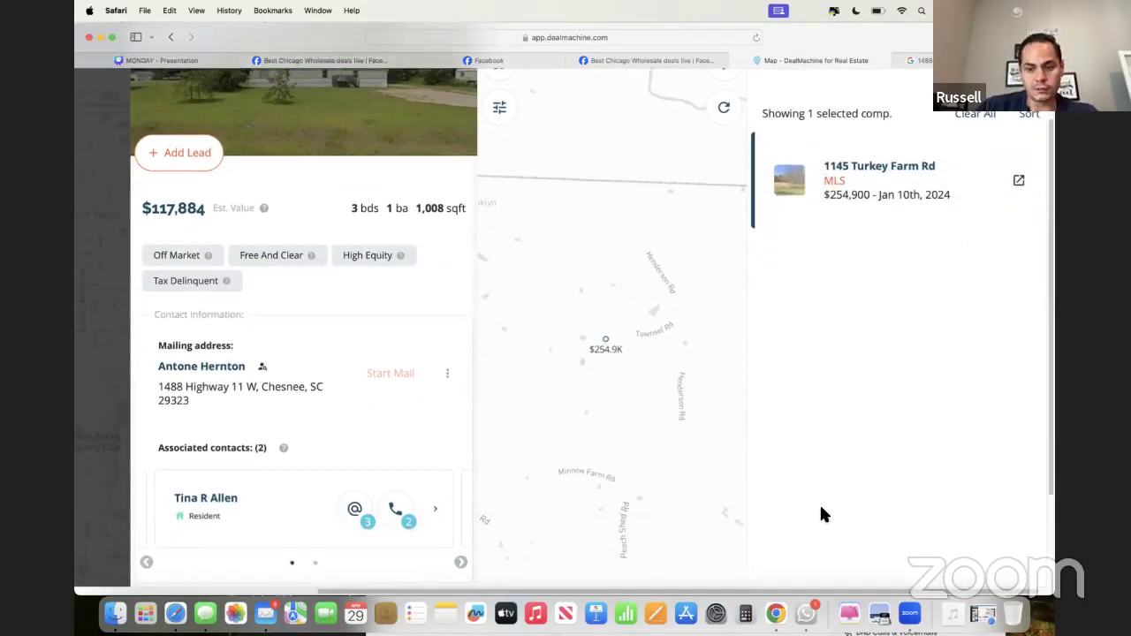
scroll(820, 515, "up", 3)
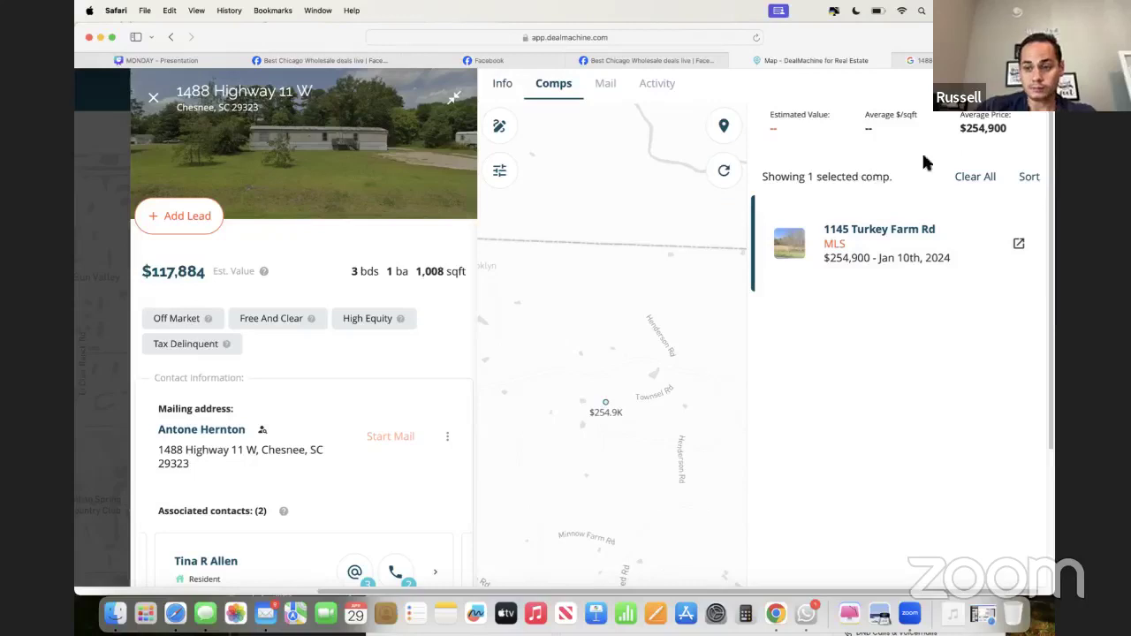
left_click_drag(961, 127, 993, 128)
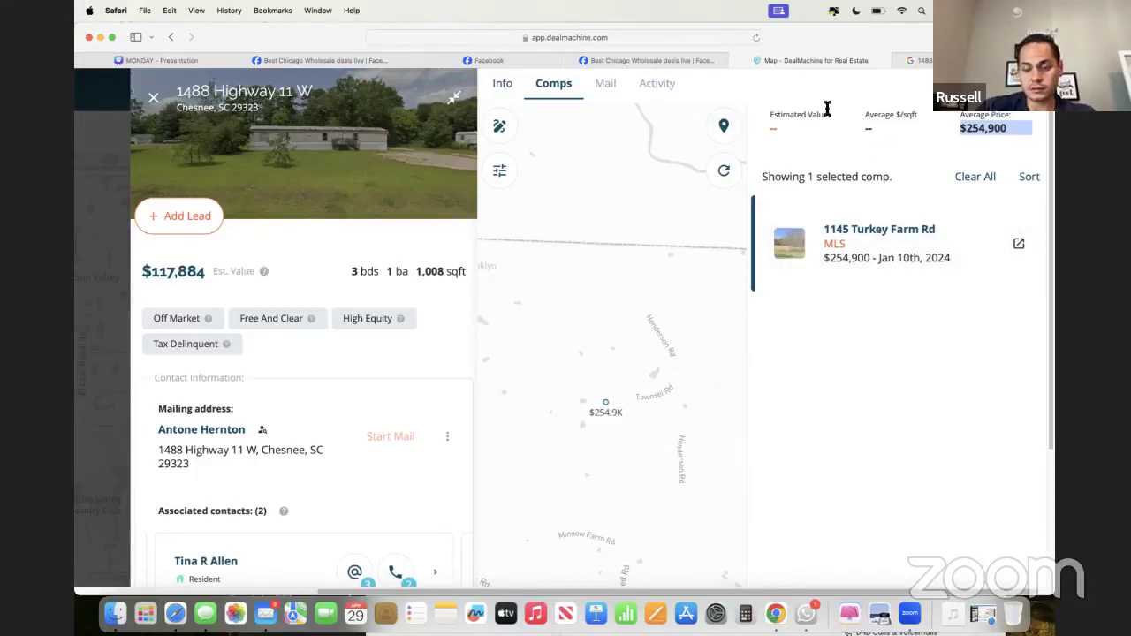
left_click(912, 144)
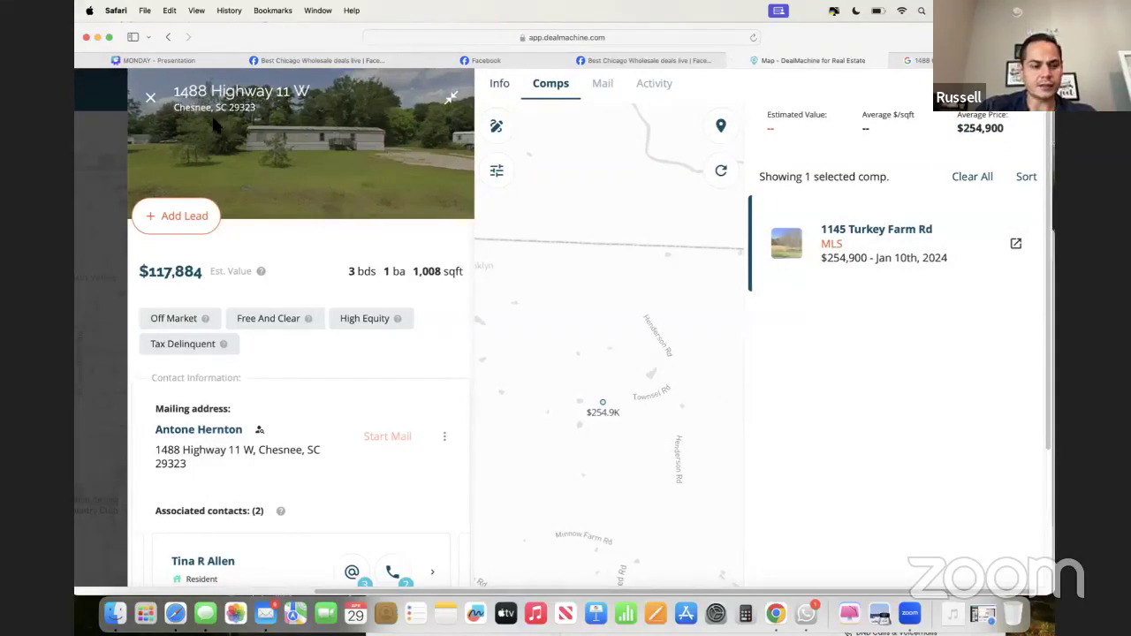
left_click(157, 104)
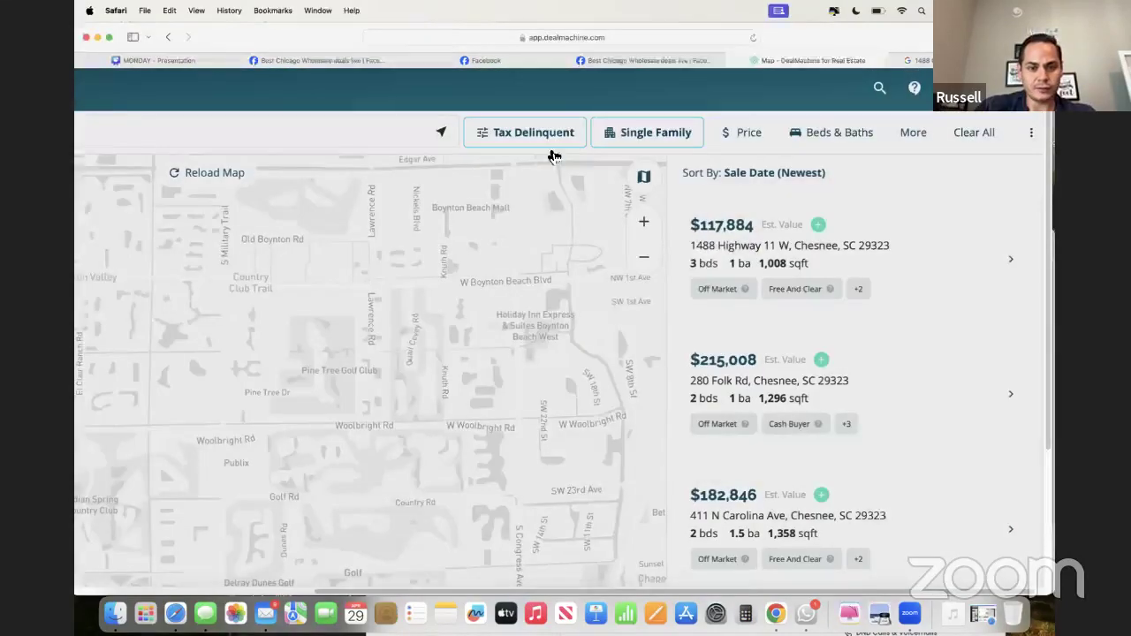
- Scroll through the full lead-type filter list, leaving only Tax Delinquent checked
left_click(540, 134)
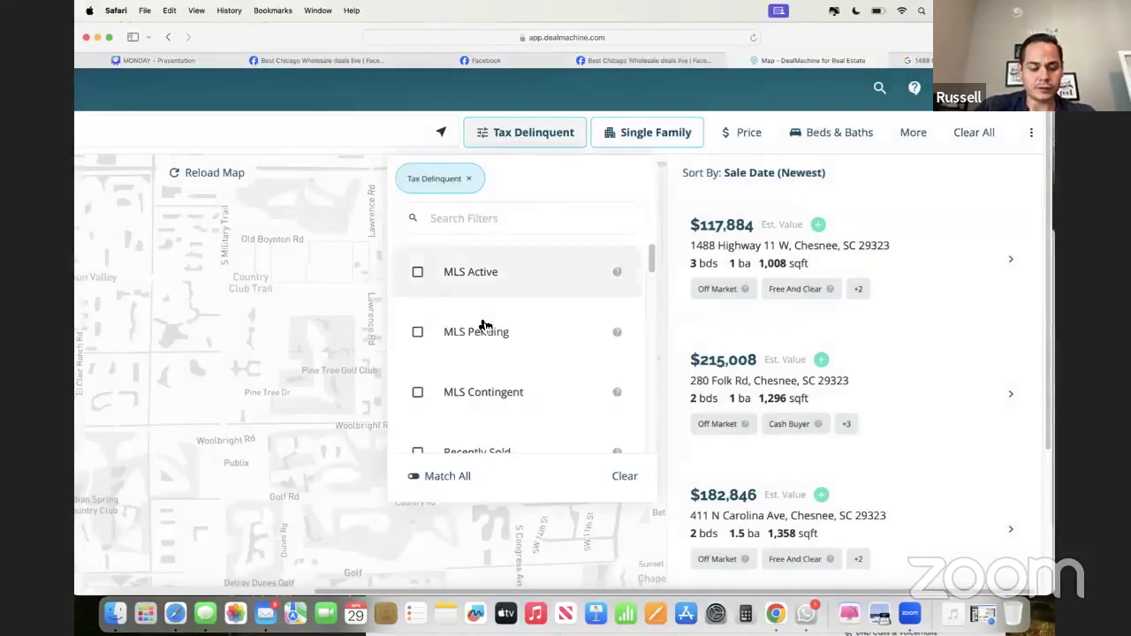
scroll(484, 325, "down", 10)
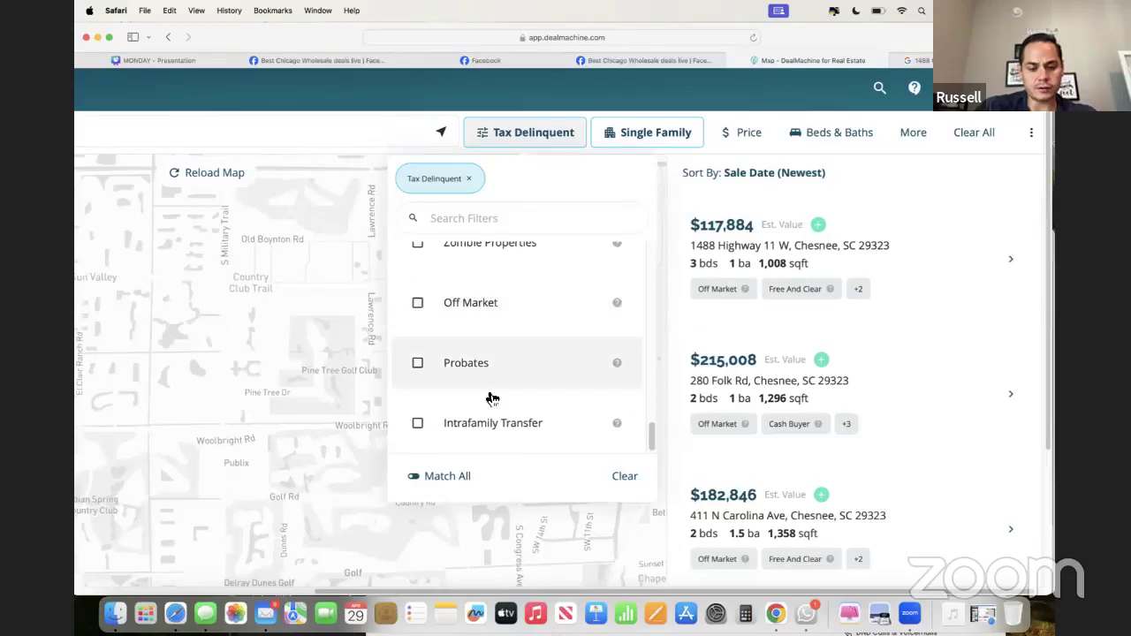
scroll(492, 399, "up", 5)
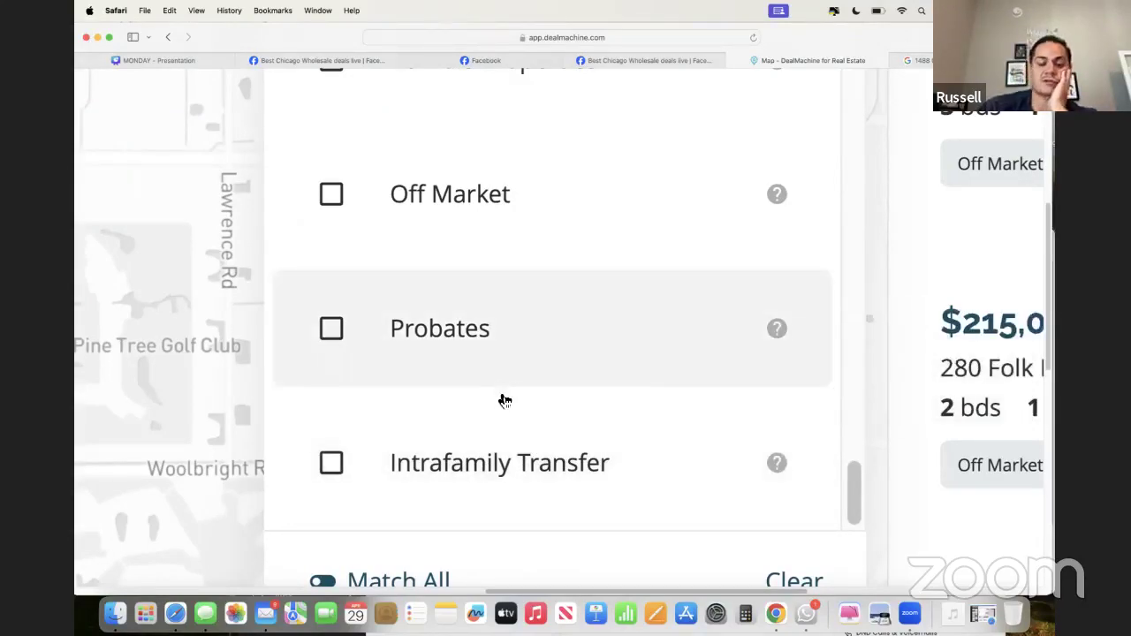
scroll(503, 401, "up", 1)
scroll(503, 397, "down", 1)
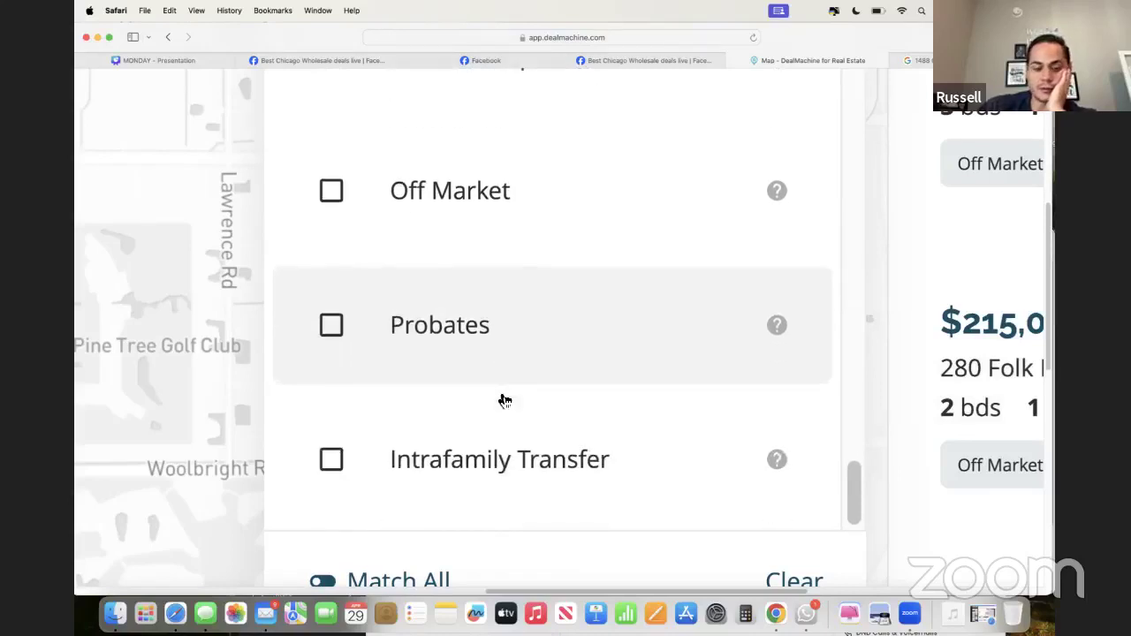
scroll(503, 398, "up", 3)
scroll(485, 364, "up", 2)
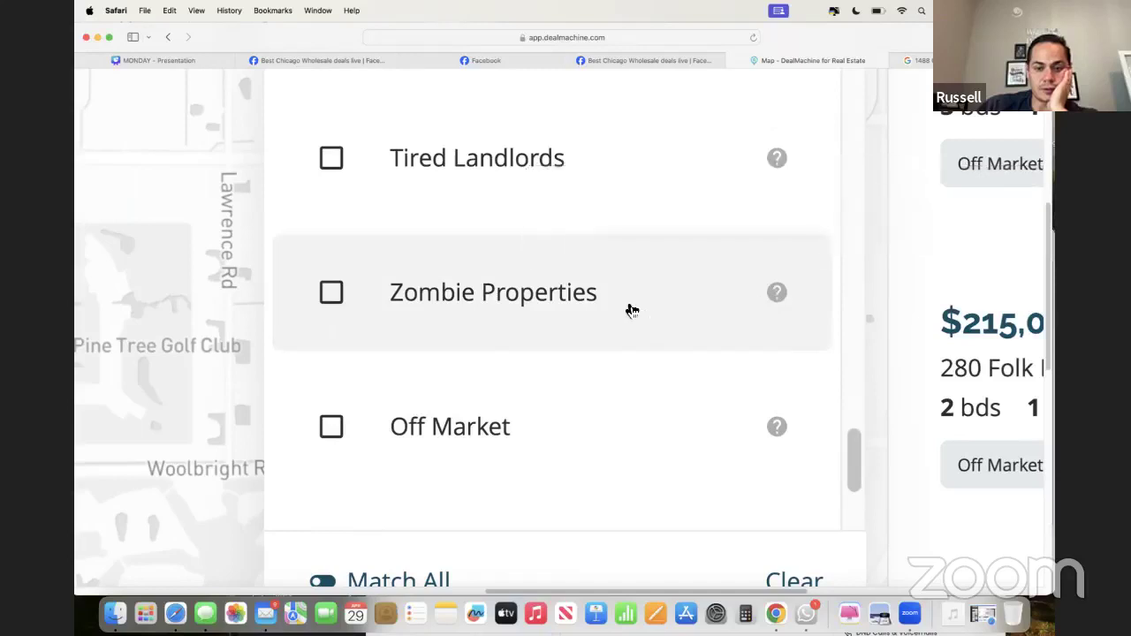
scroll(628, 309, "up", 5)
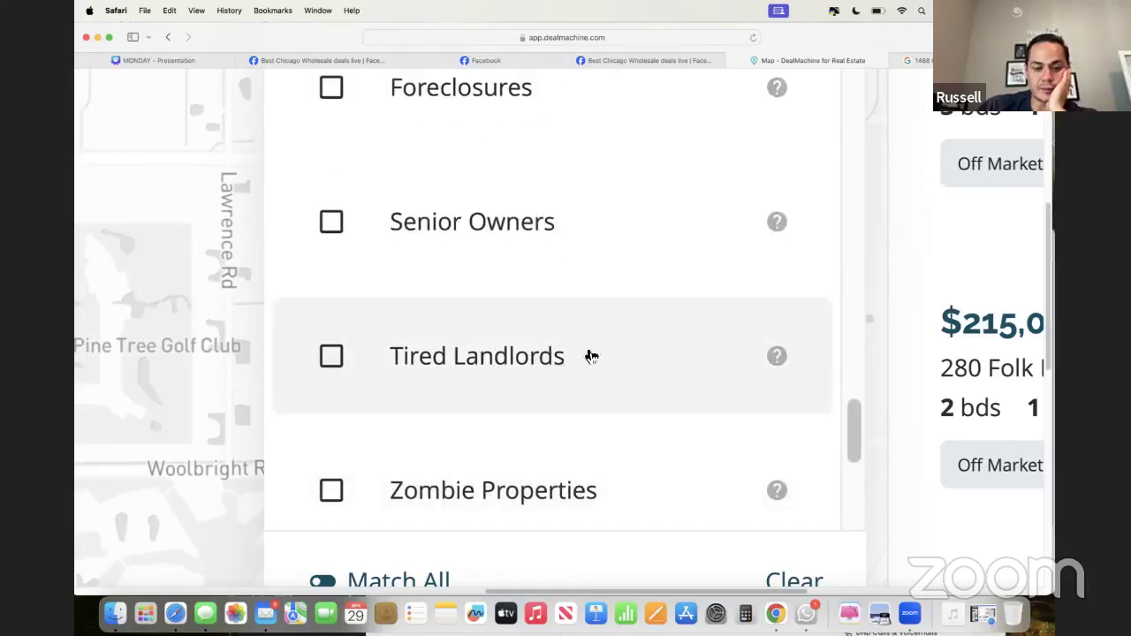
scroll(545, 369, "up", 3)
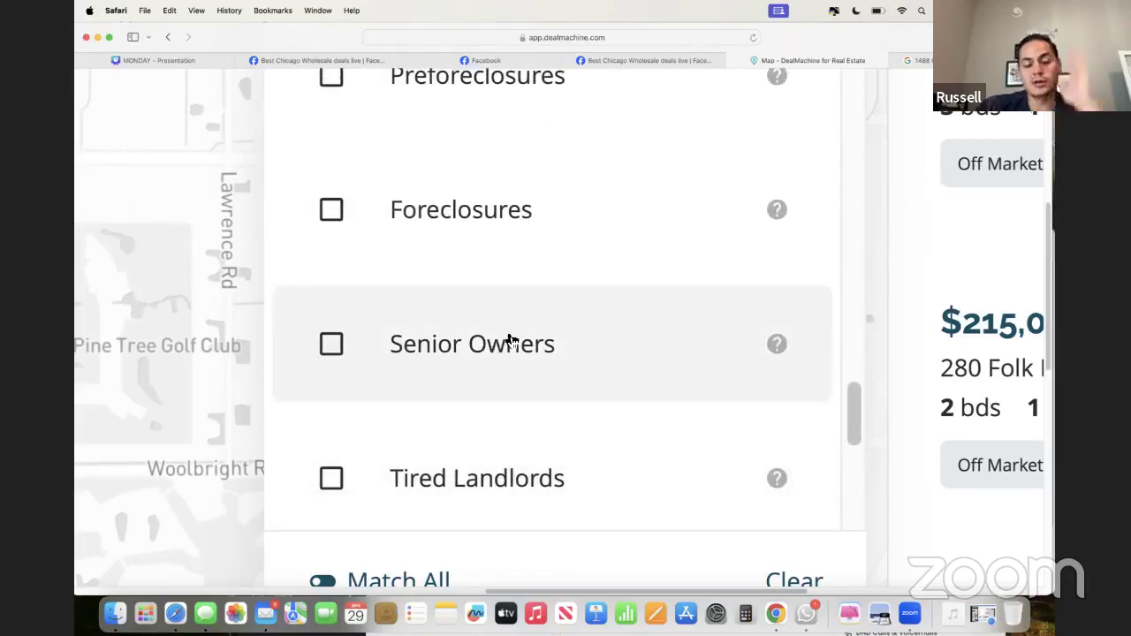
scroll(507, 351, "up", 5)
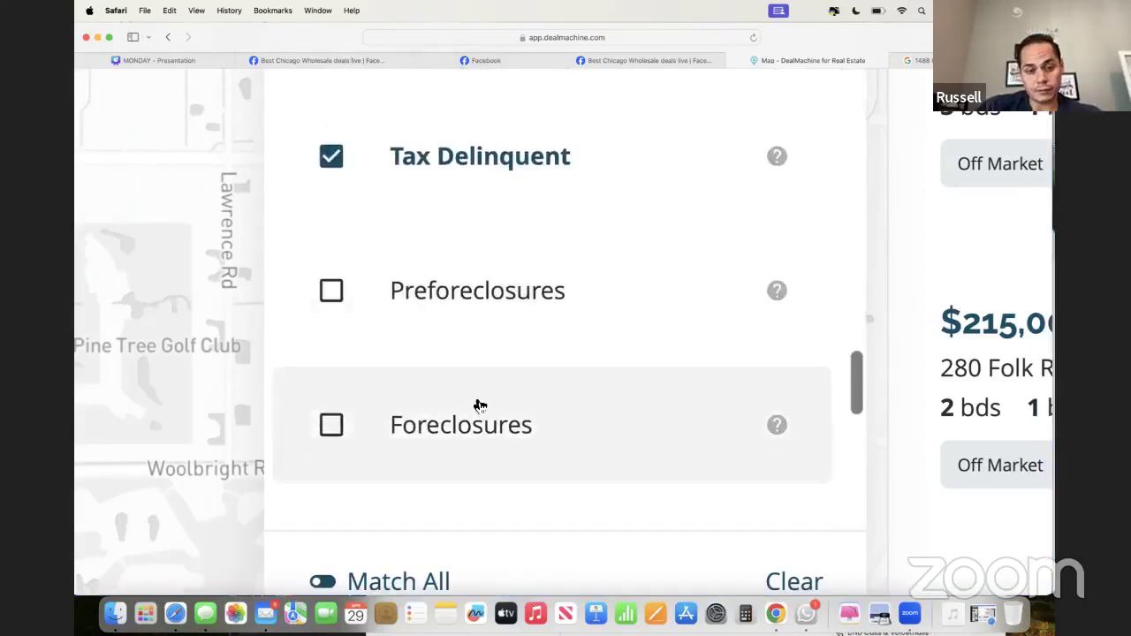
scroll(479, 315, "up", 8)
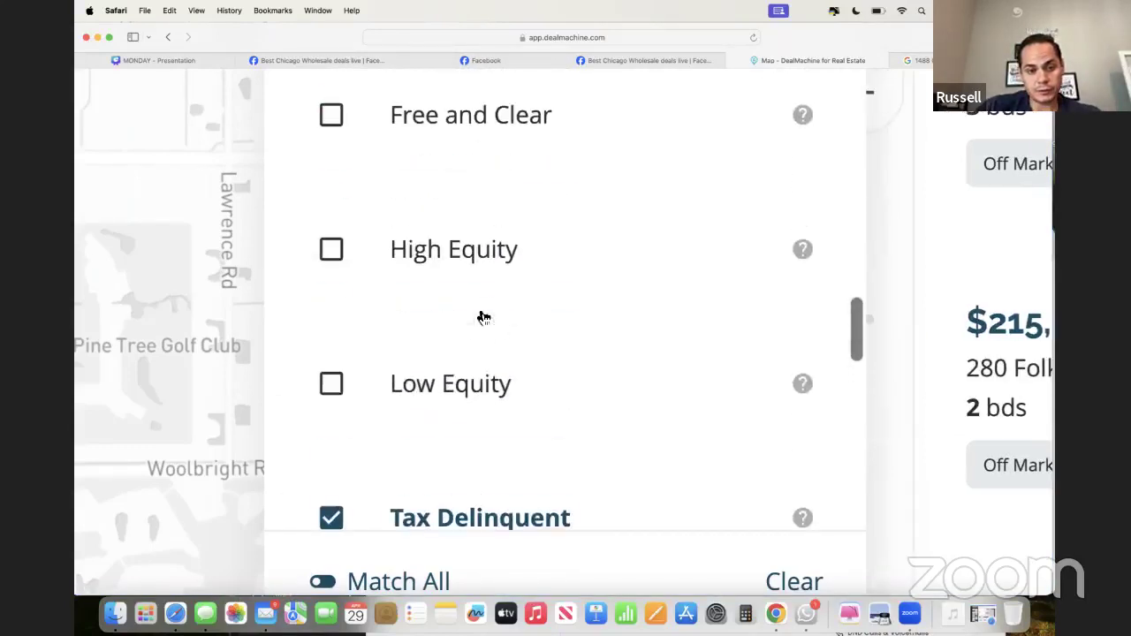
scroll(468, 376, "down", 15)
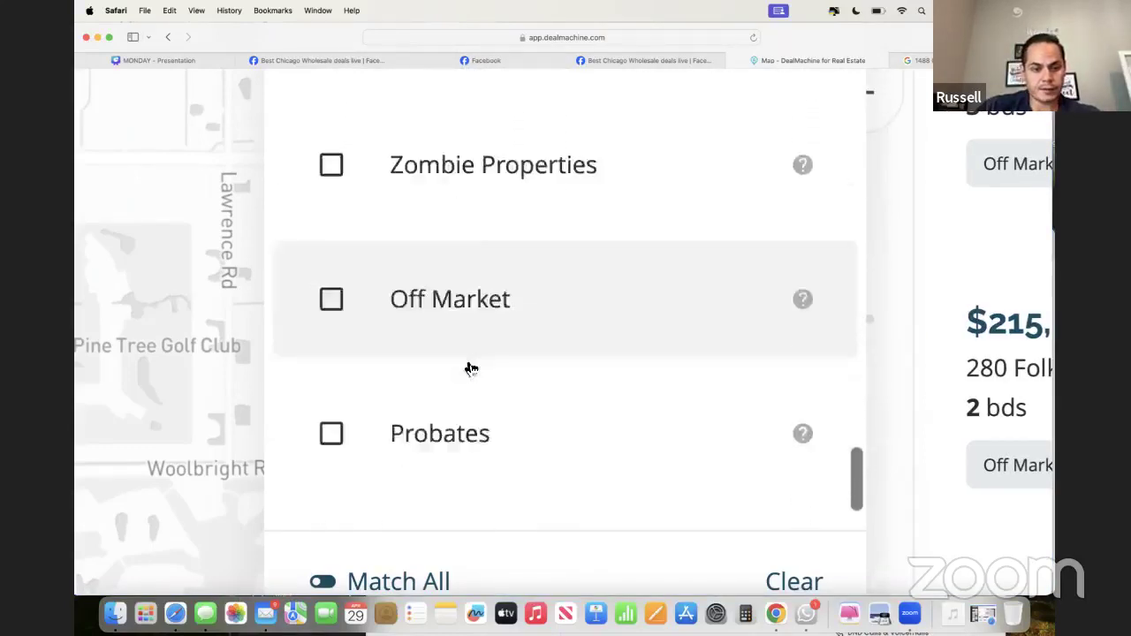
scroll(464, 356, "up", 15)
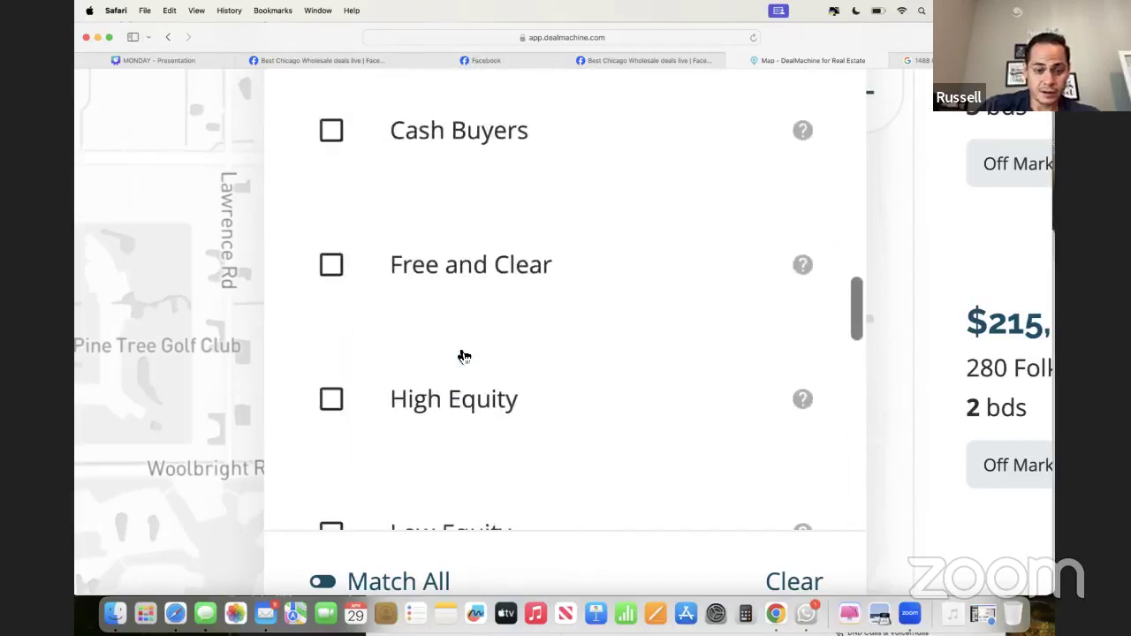
scroll(464, 356, "up", 3)
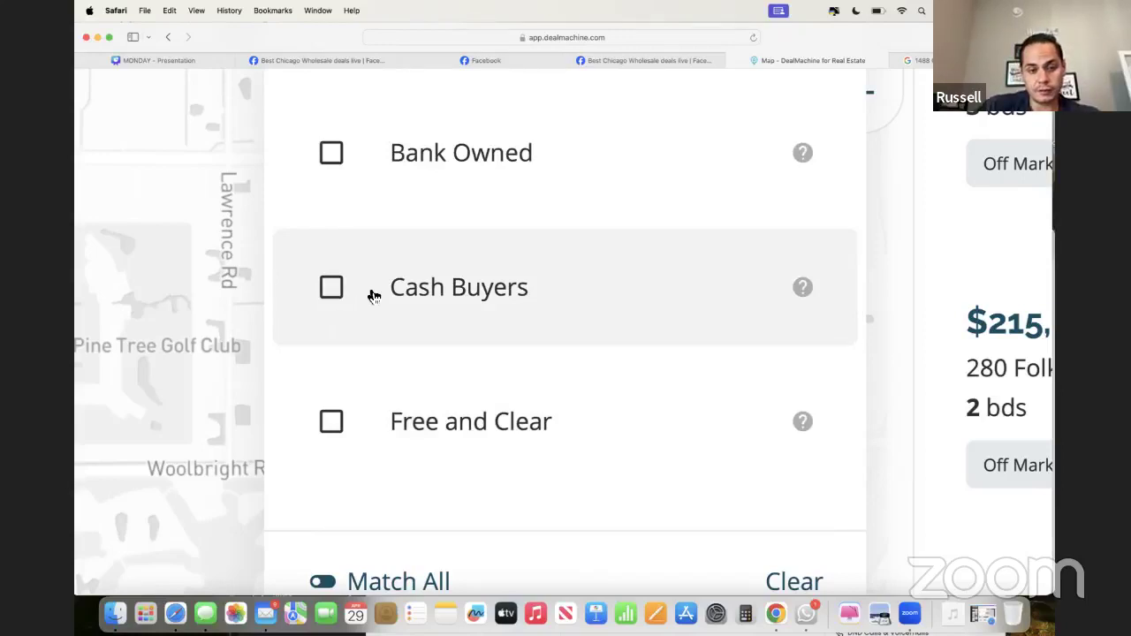
scroll(373, 296, "up", 5)
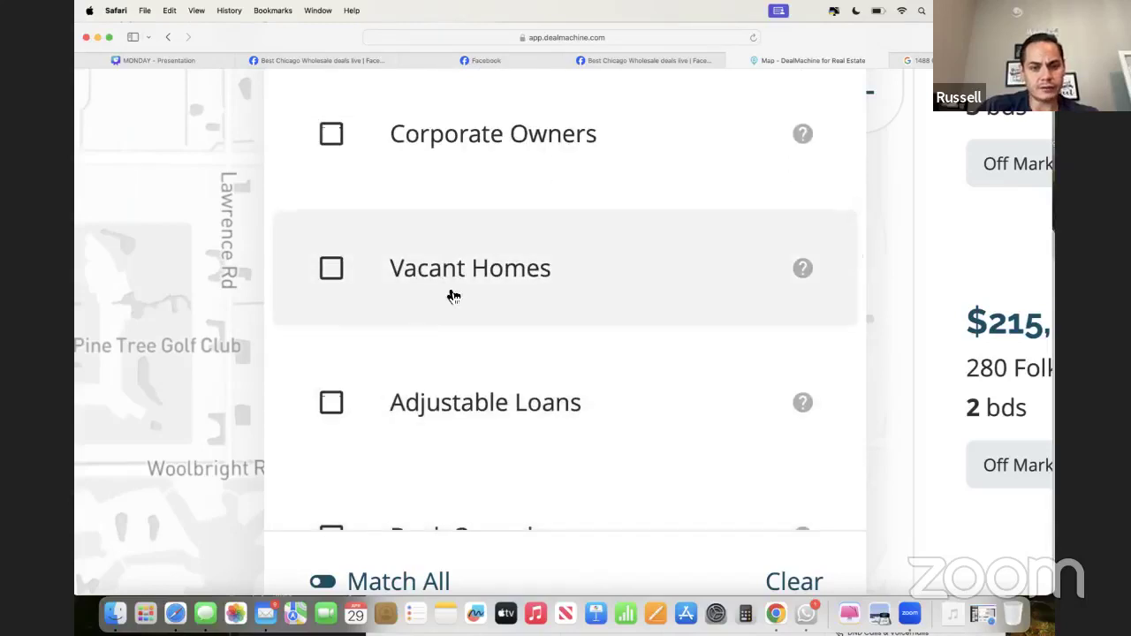
scroll(452, 296, "up", 10)
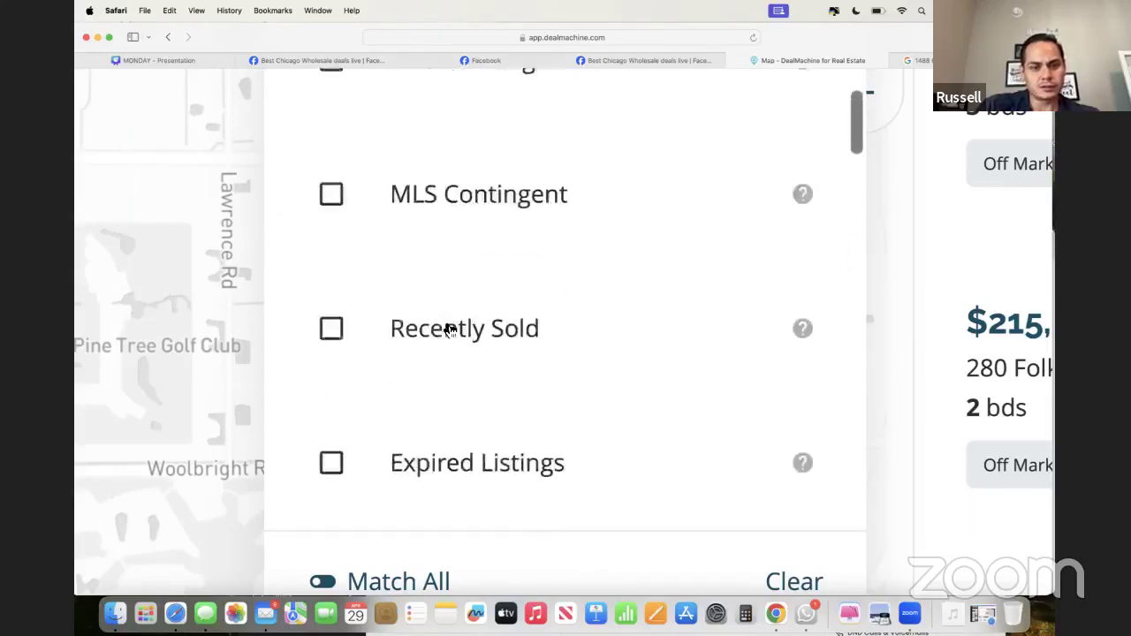
scroll(449, 329, "up", 3)
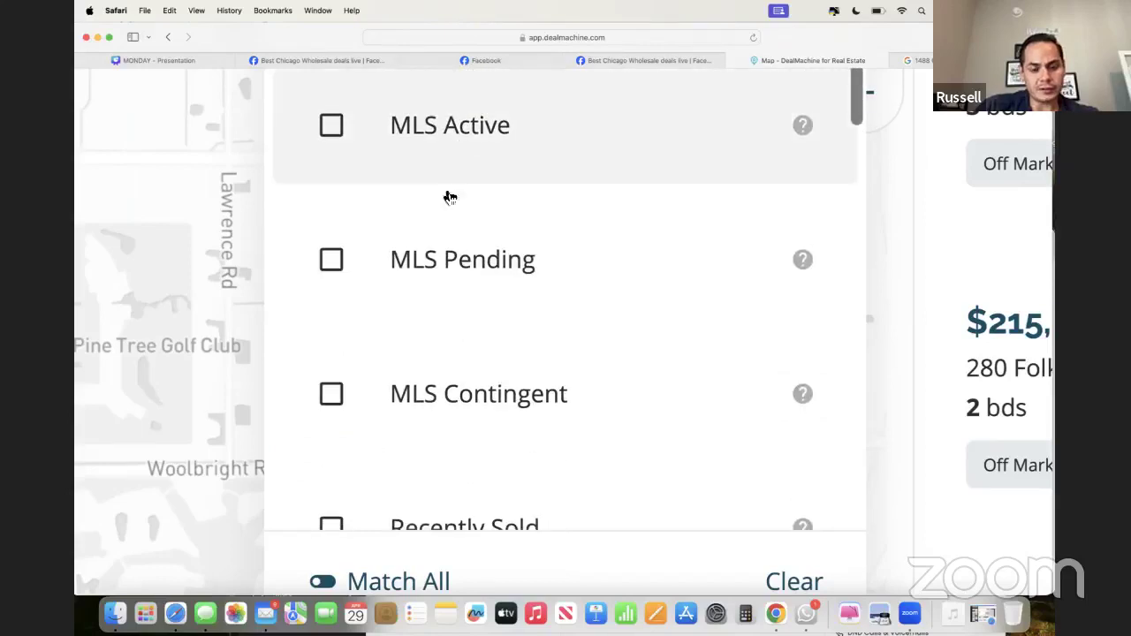
scroll(449, 346, "down", 4)
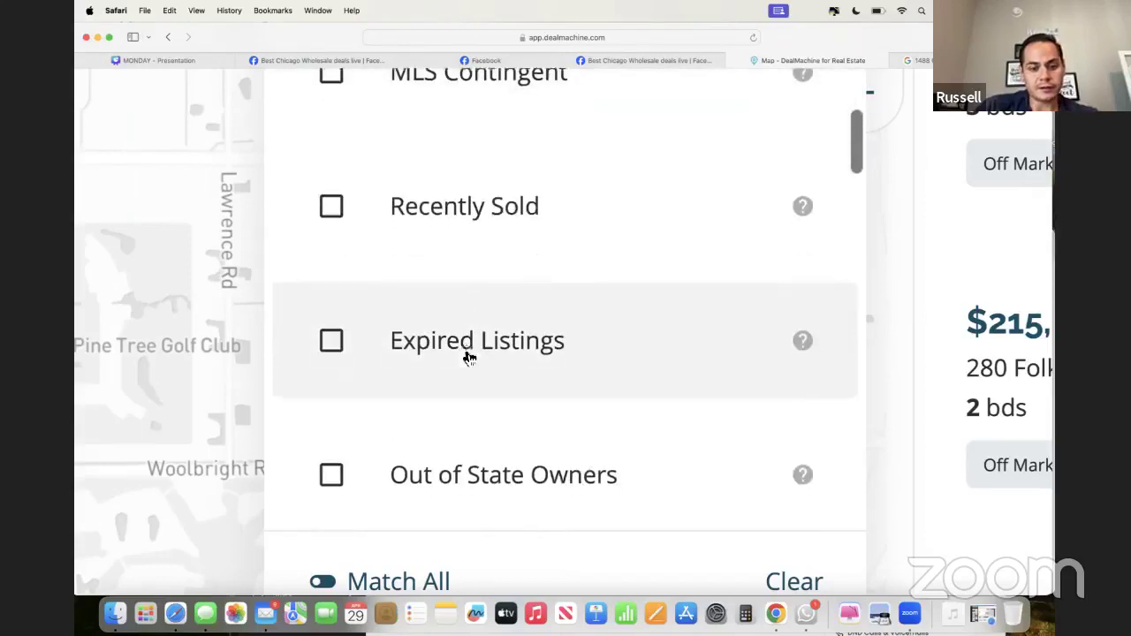
scroll(477, 336, "down", 3)
scroll(484, 338, "down", 2)
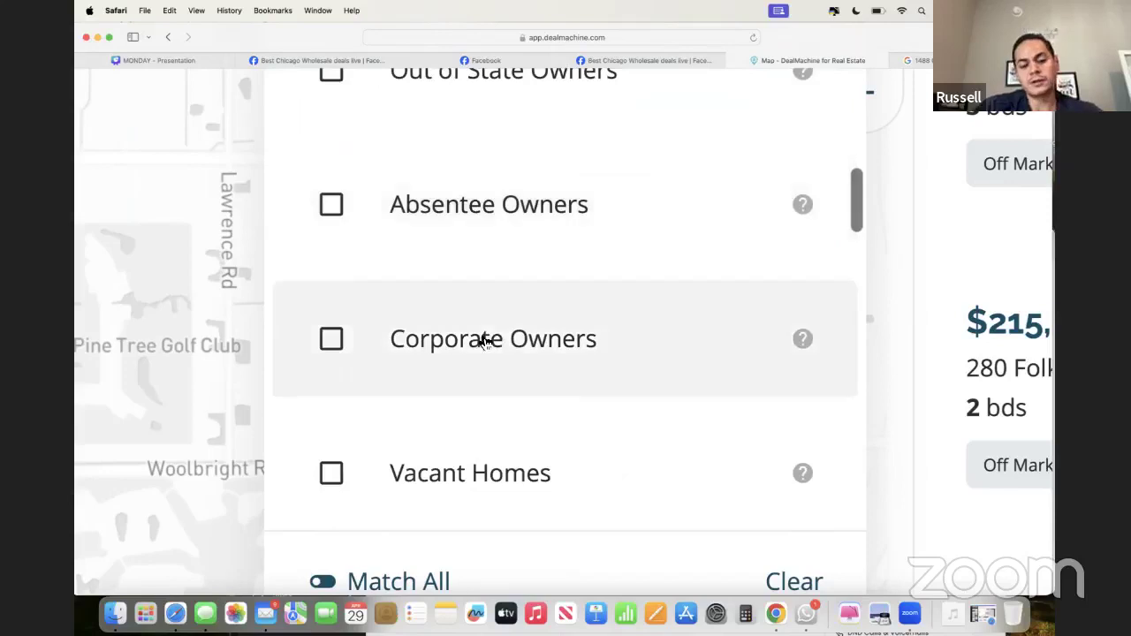
scroll(424, 328, "down", 5)
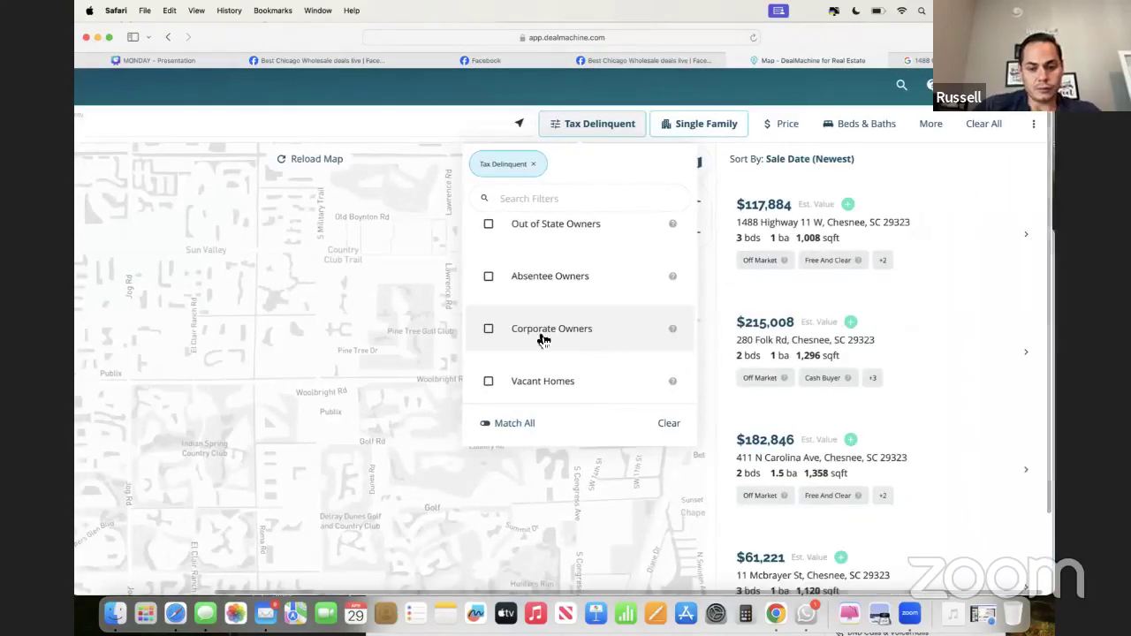
scroll(543, 340, "down", 8)
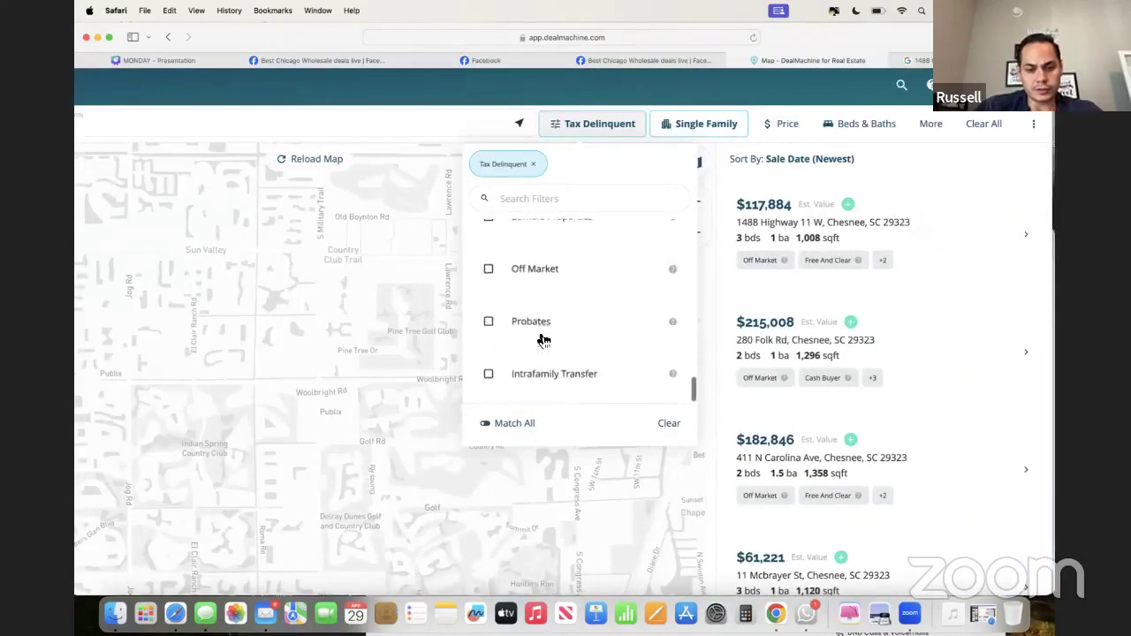
scroll(543, 336, "up", 2)
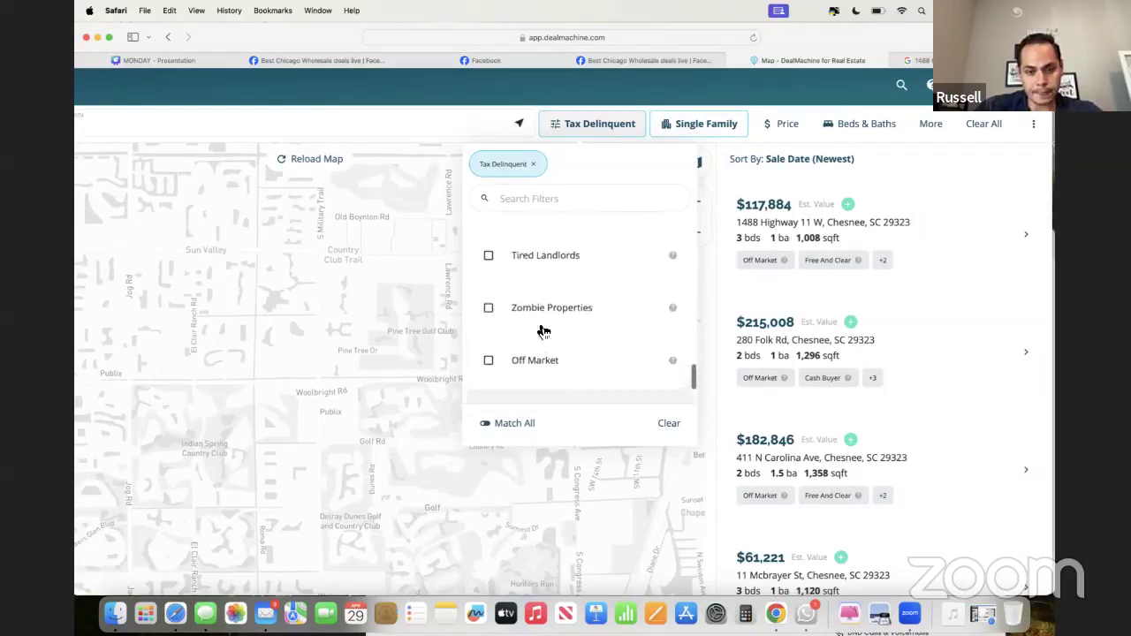
scroll(543, 332, "up", 5)
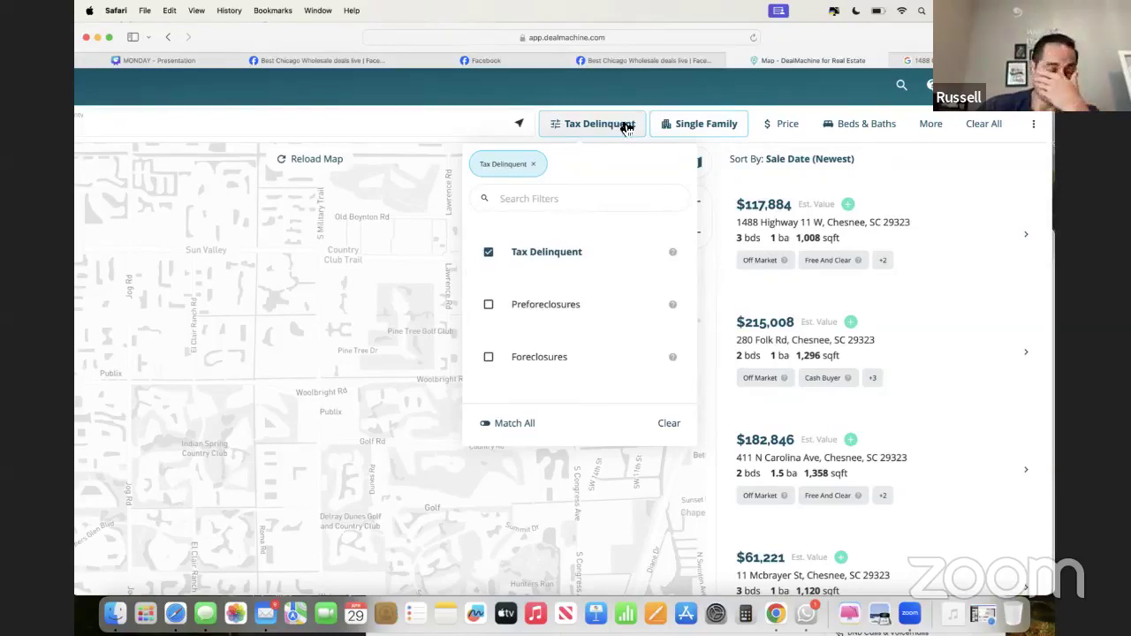
- Review the property type options and close the list with only Single Family selected
left_click(627, 126)
left_click(694, 124)
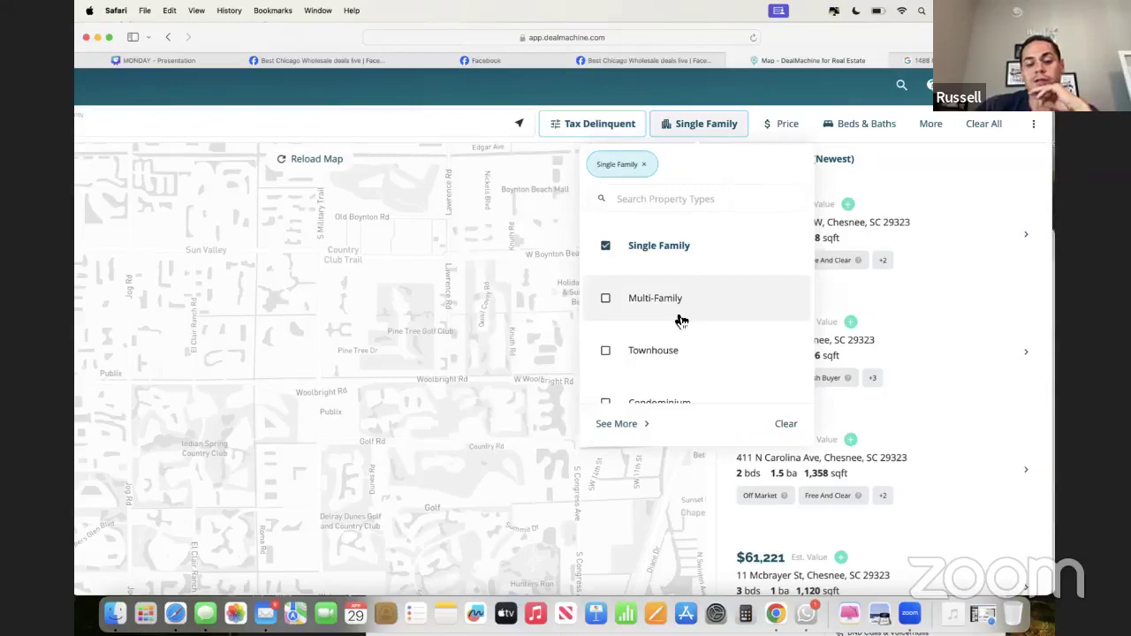
scroll(681, 320, "down", 3)
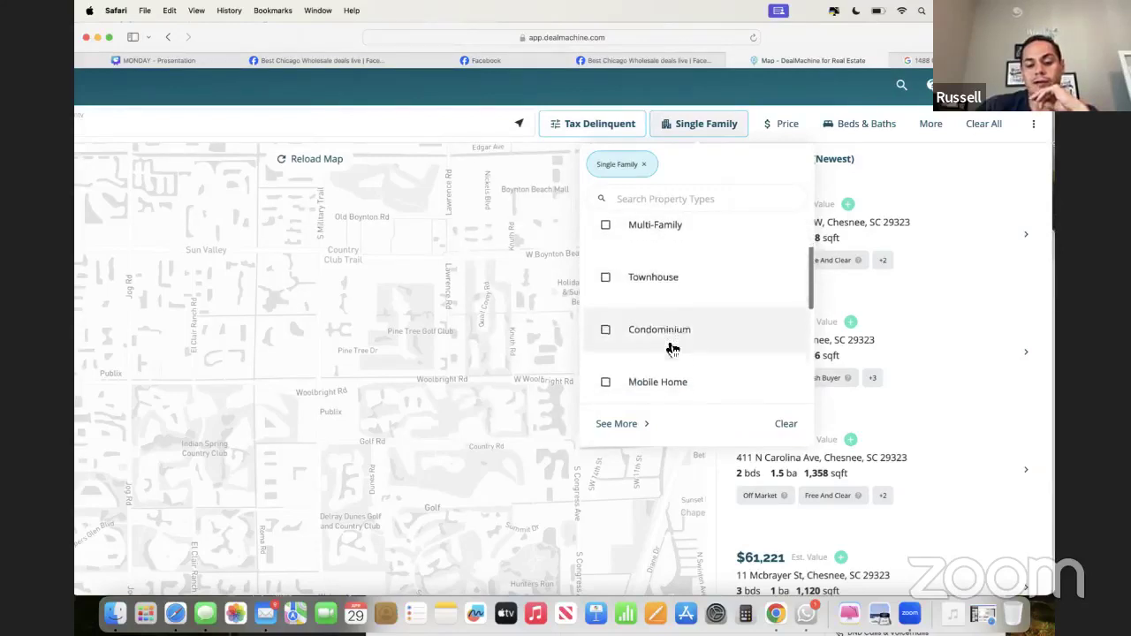
scroll(671, 349, "down", 5)
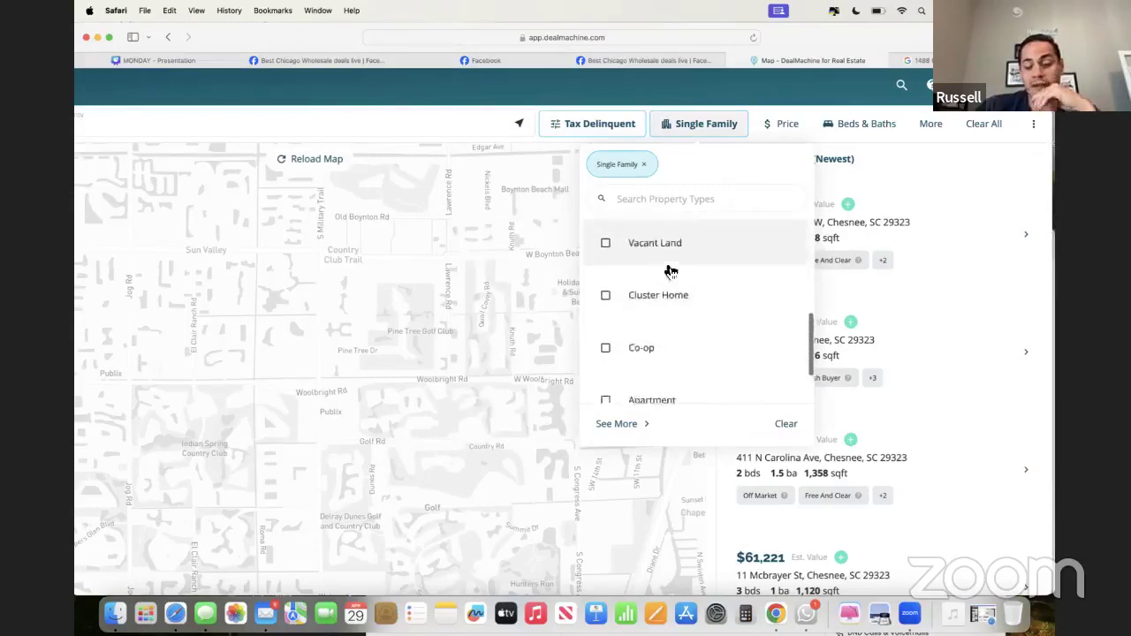
scroll(667, 283, "down", 3)
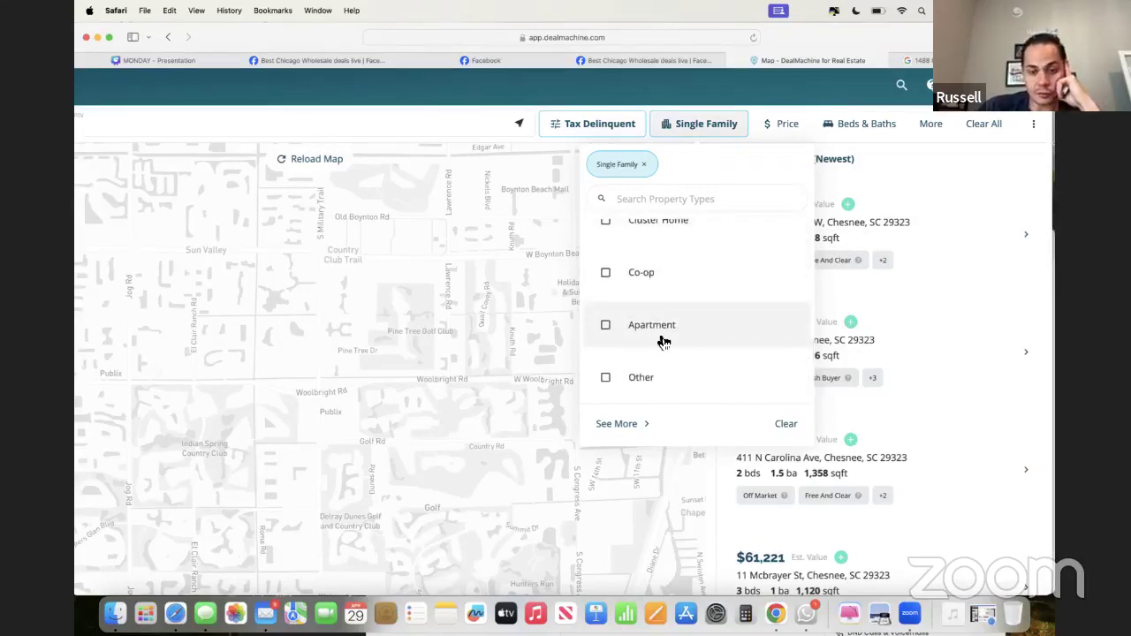
scroll(664, 342, "up", 3)
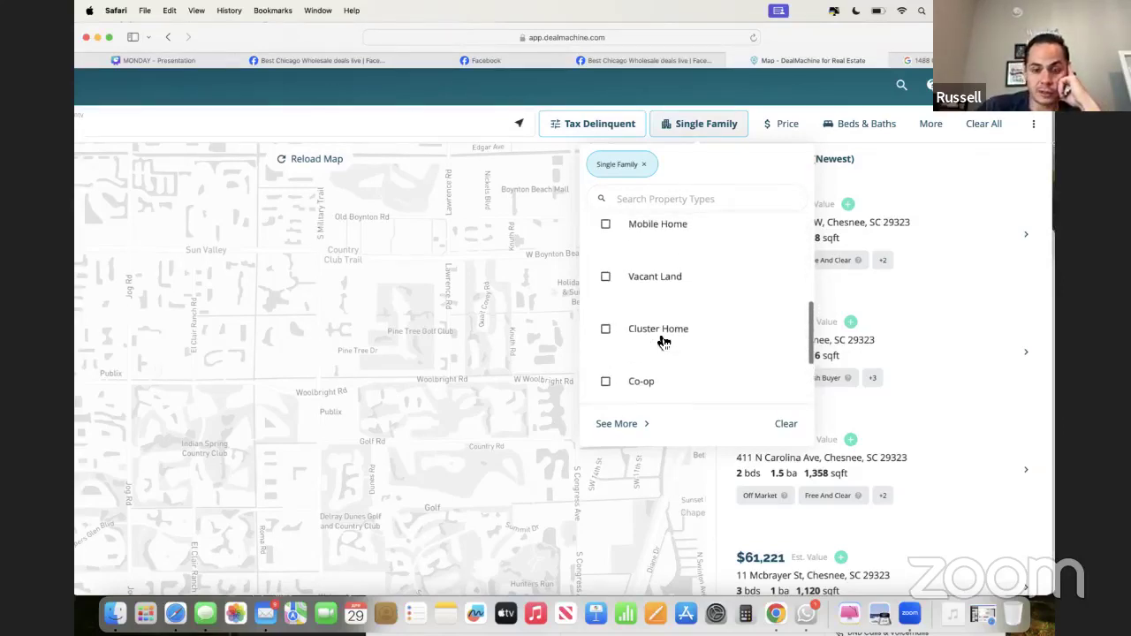
scroll(663, 343, "up", 5)
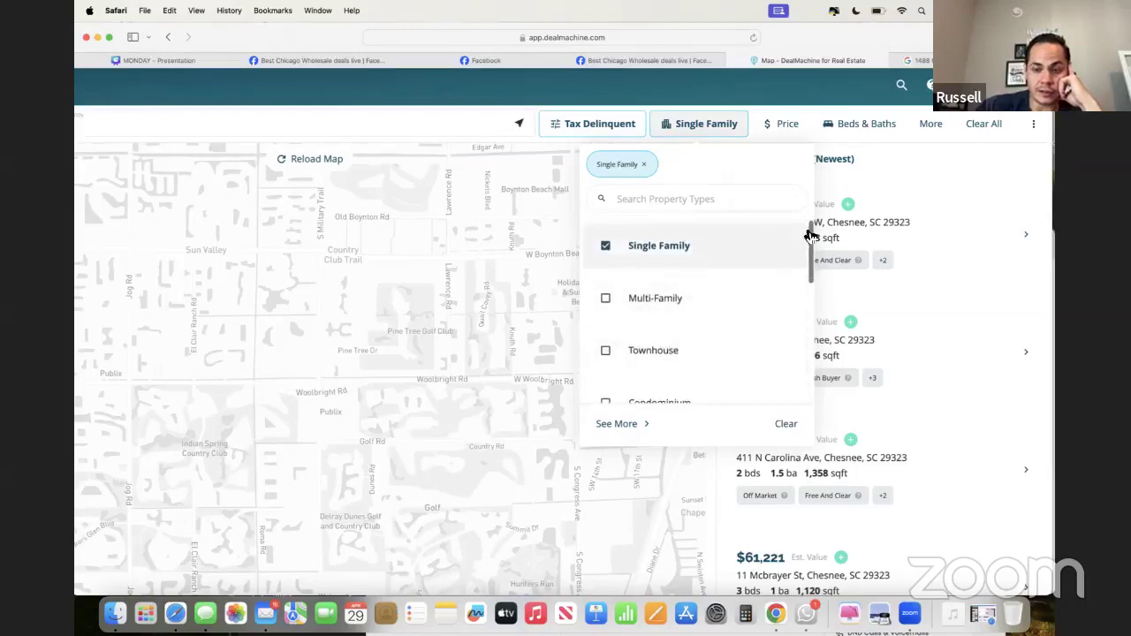
left_click(750, 159)
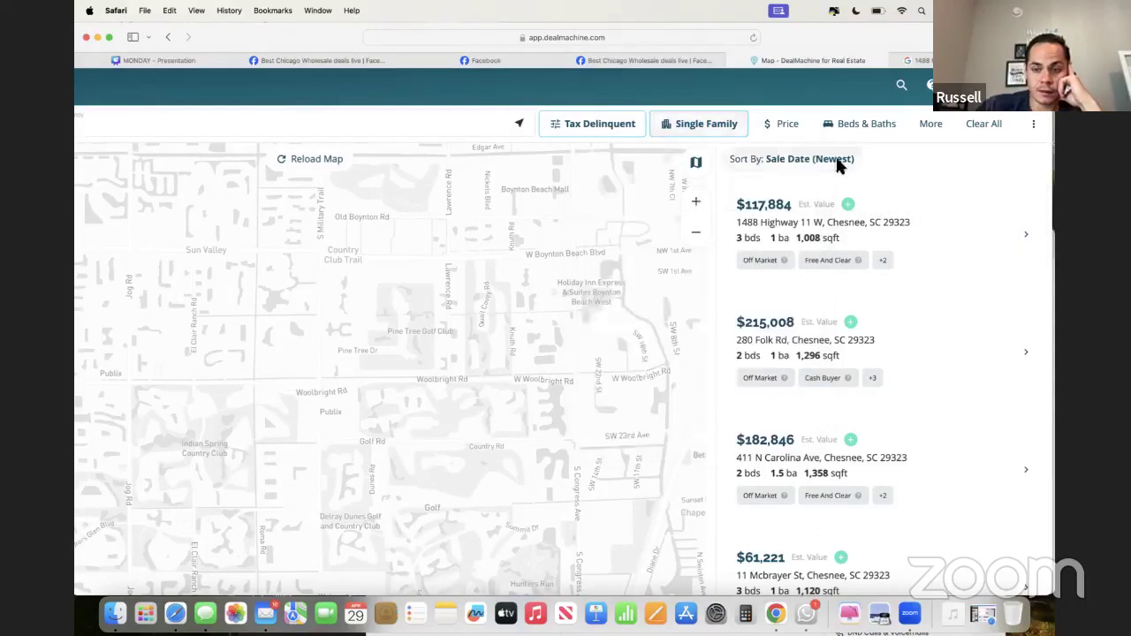
left_click(931, 124)
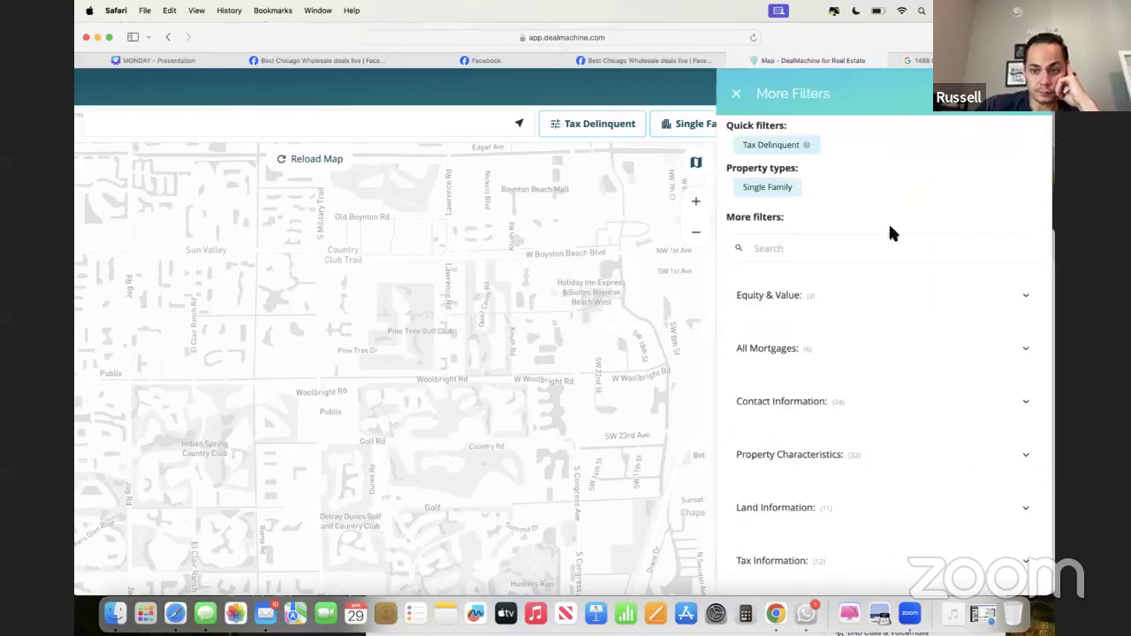
scroll(853, 325, "down", 1)
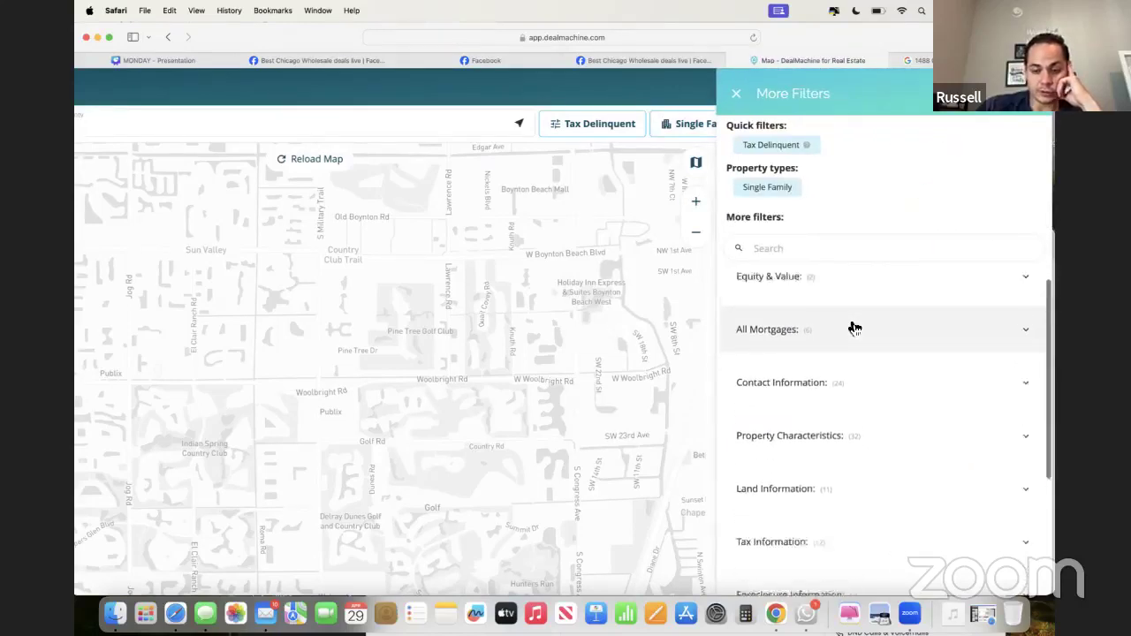
scroll(844, 300, "up", 1)
left_click(840, 294)
scroll(826, 313, "down", 3)
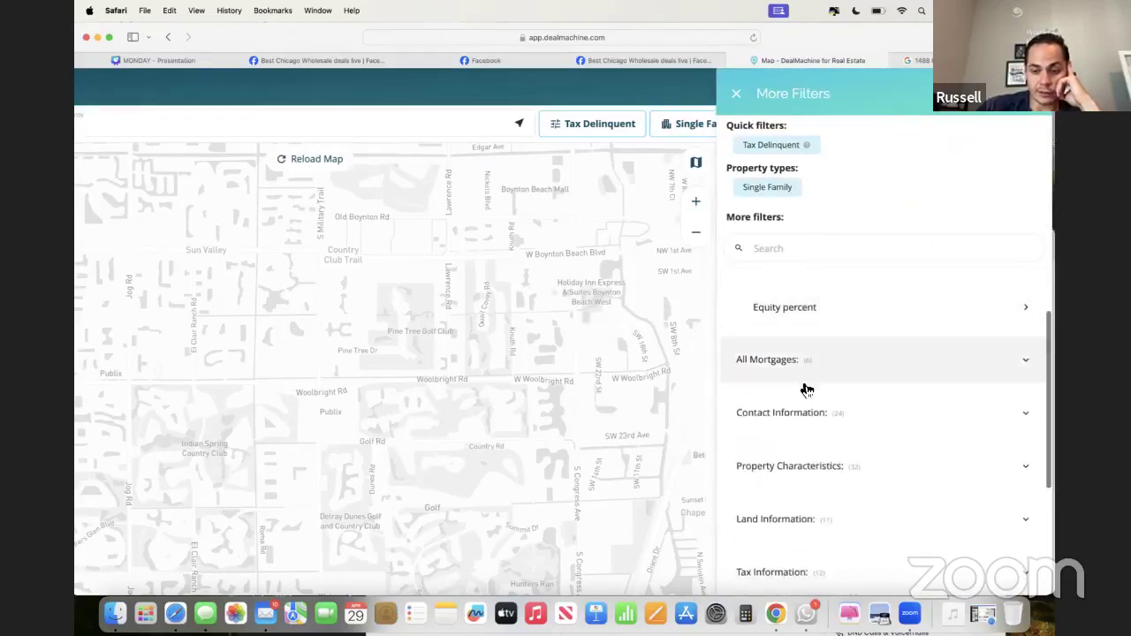
scroll(806, 390, "down", 2)
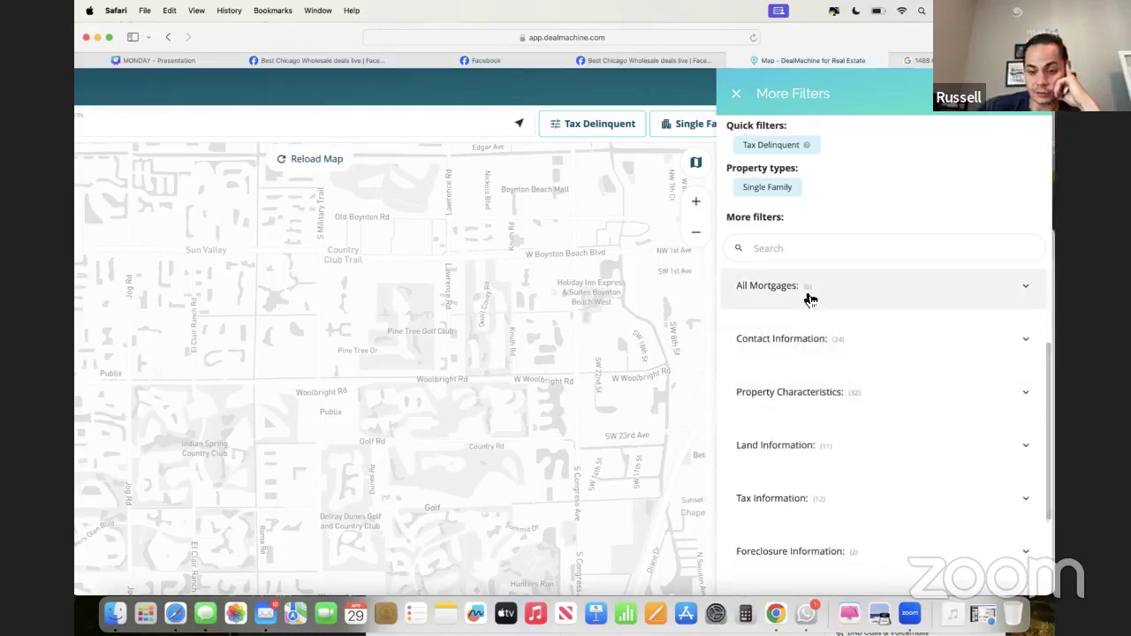
scroll(821, 350, "down", 3)
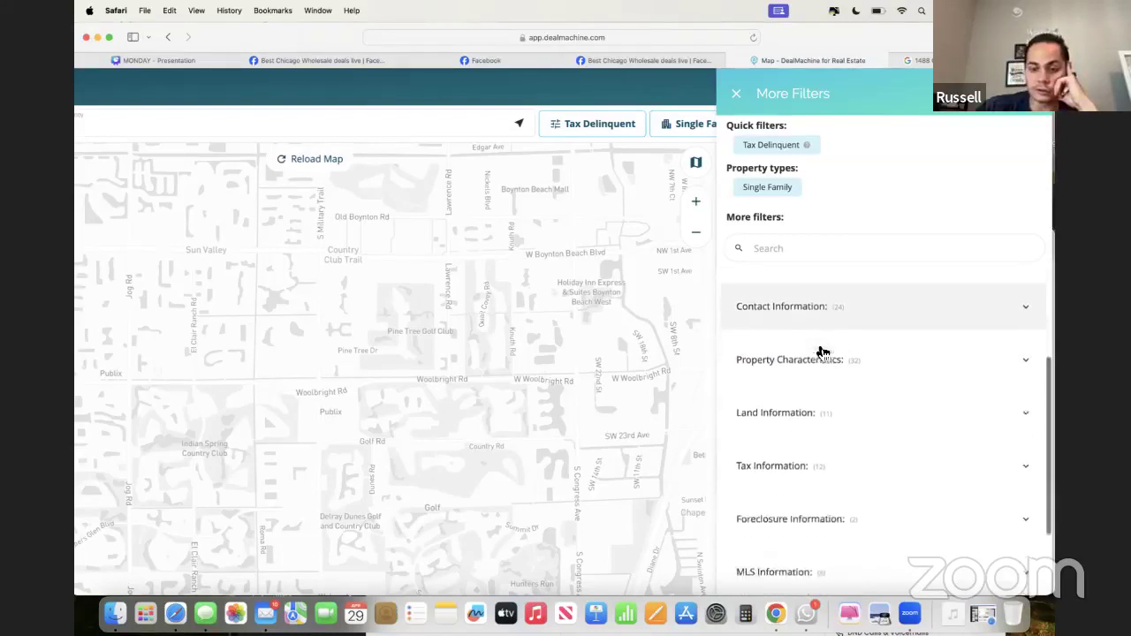
scroll(821, 352, "down", 5)
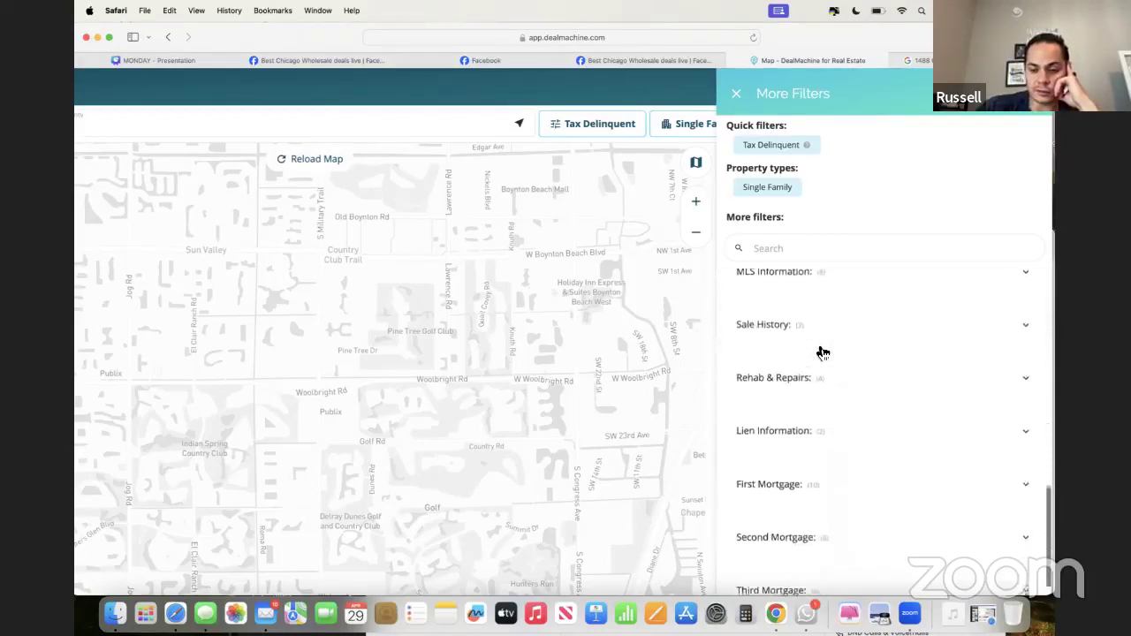
scroll(821, 351, "up", 5)
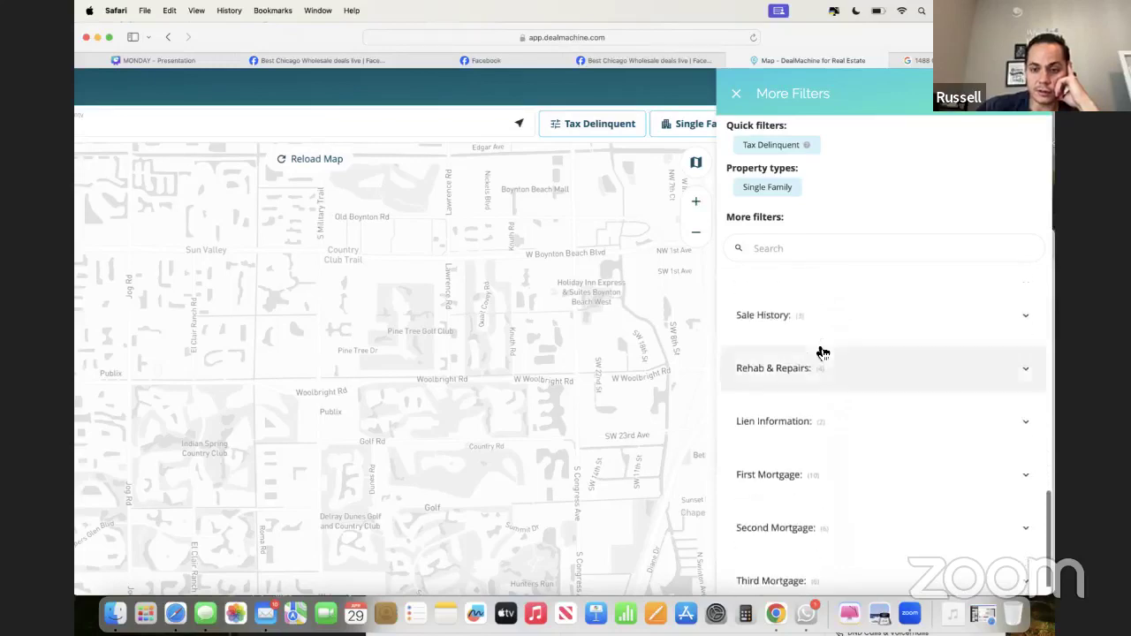
left_click(736, 93)
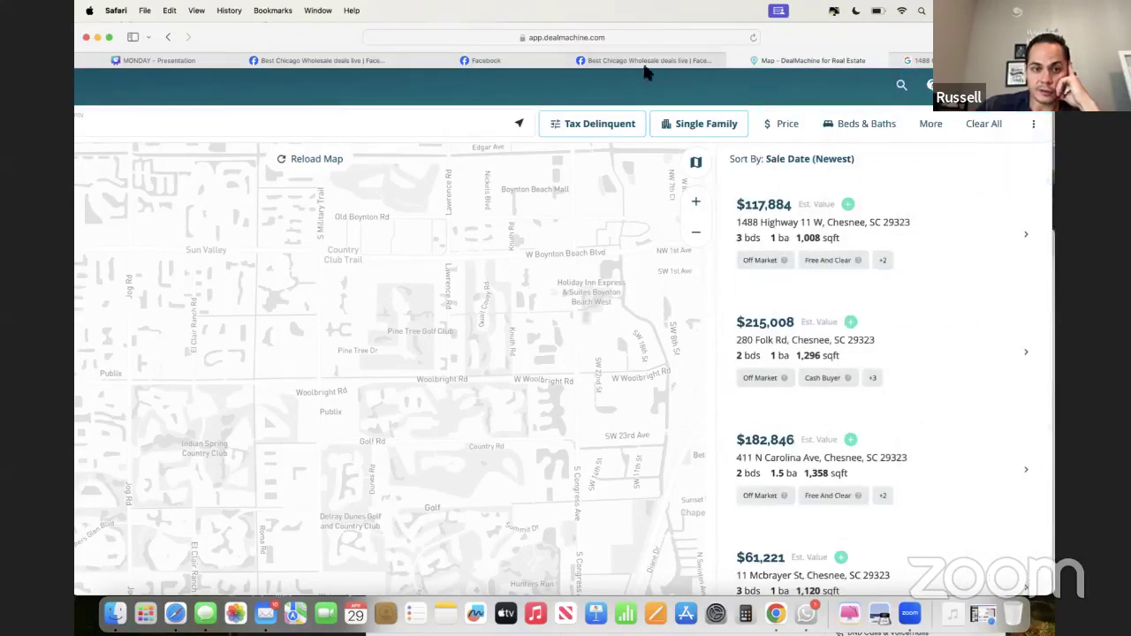
- Search for Chesnee, SC and center the map on it
left_click(354, 126)
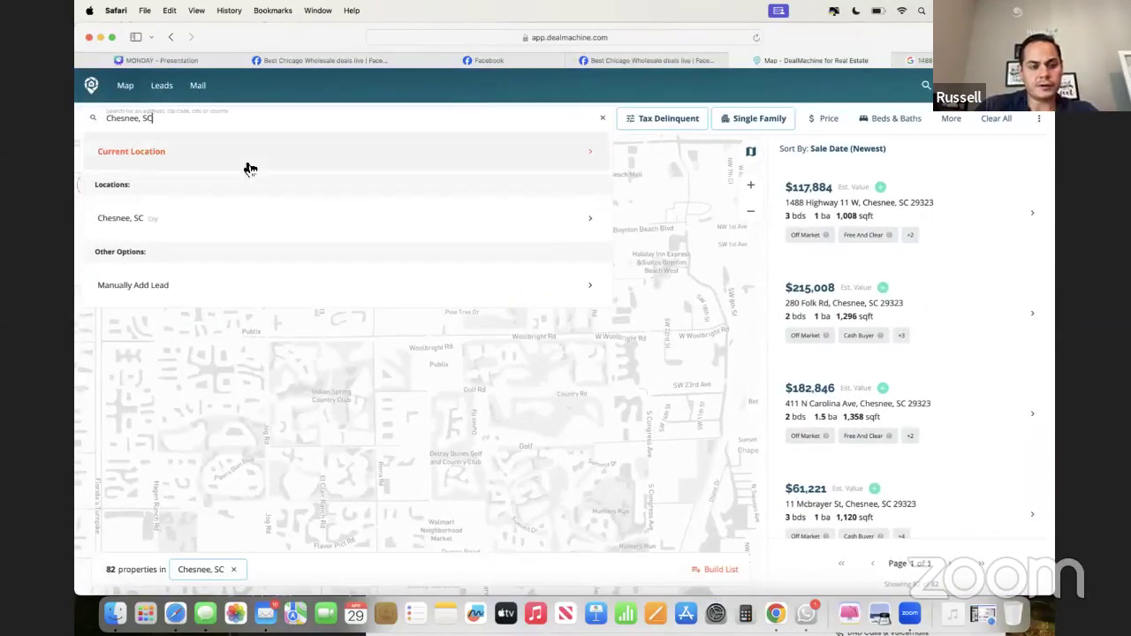
left_click(152, 228)
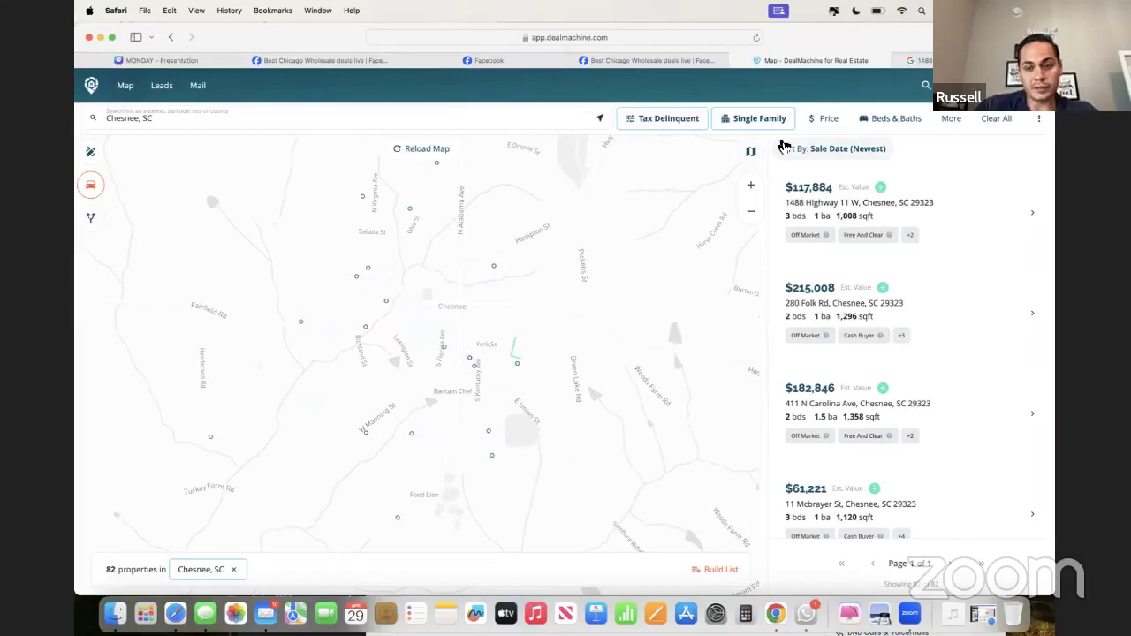
- Show the quick filters list with Tax Delinquent applied and the MLS status options
left_click(694, 121)
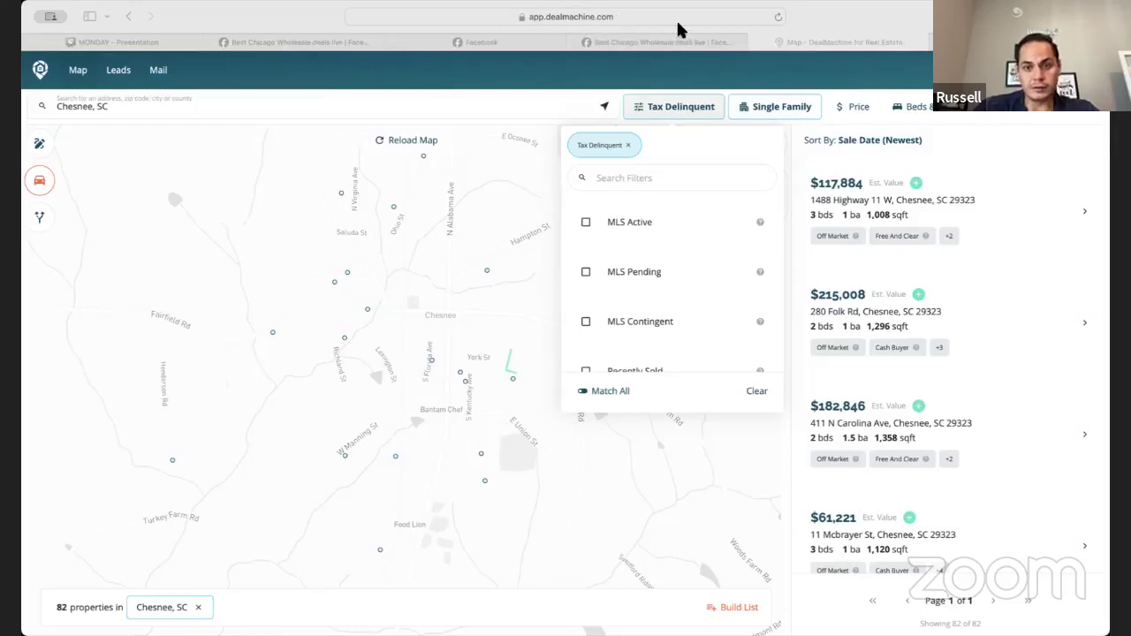
- In Mail, check the York St email's $69,000 asking price and $198000 after-rehab value, then return to DealMachine
key("super+Tab")
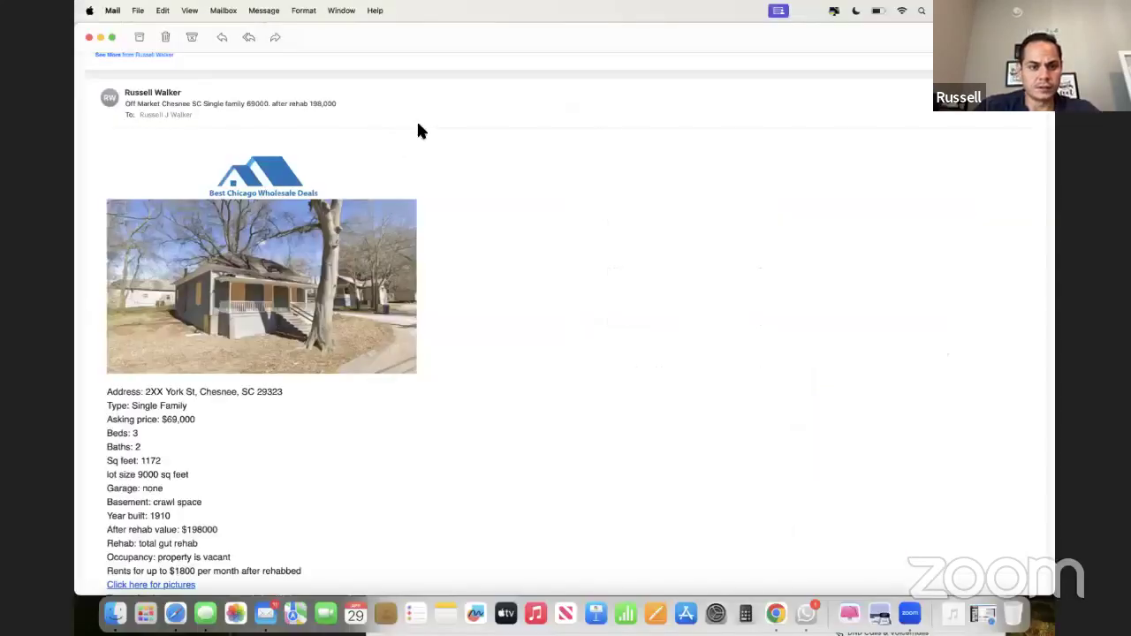
scroll(349, 248, "down", 1)
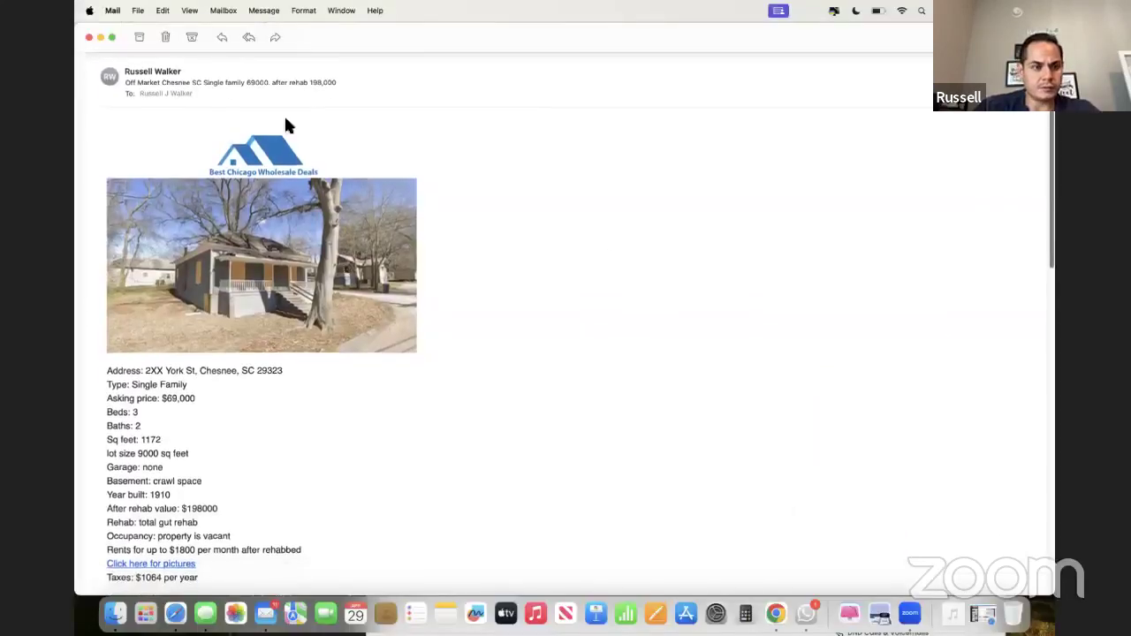
left_click(112, 37)
left_click_drag(457, 50, 634, 64)
scroll(651, 250, "down", 2)
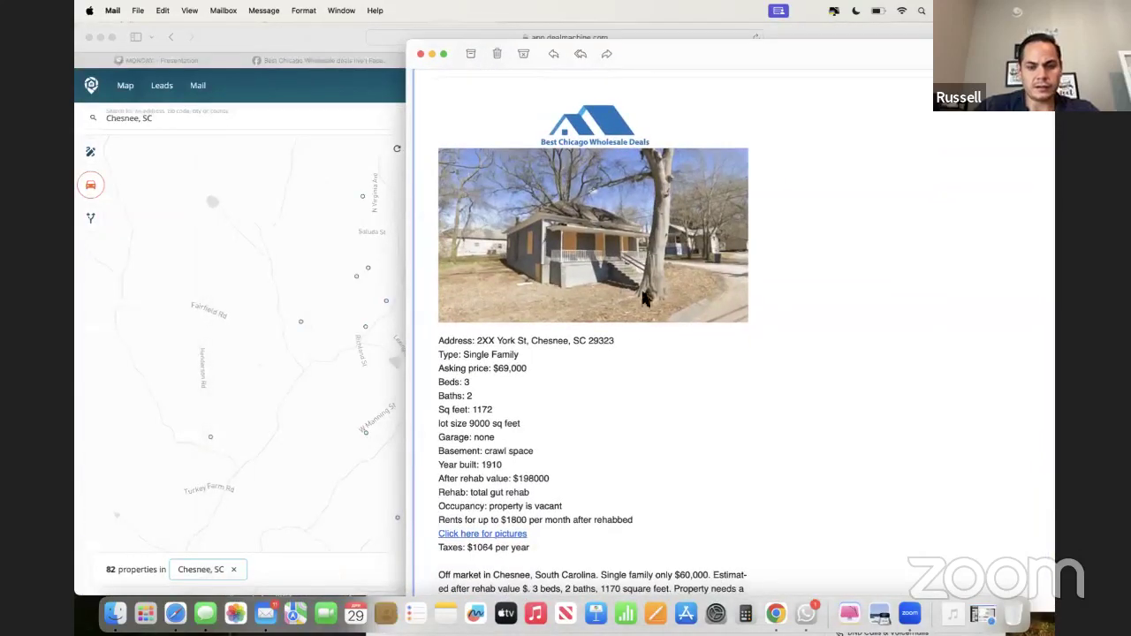
scroll(633, 345, "down", 1)
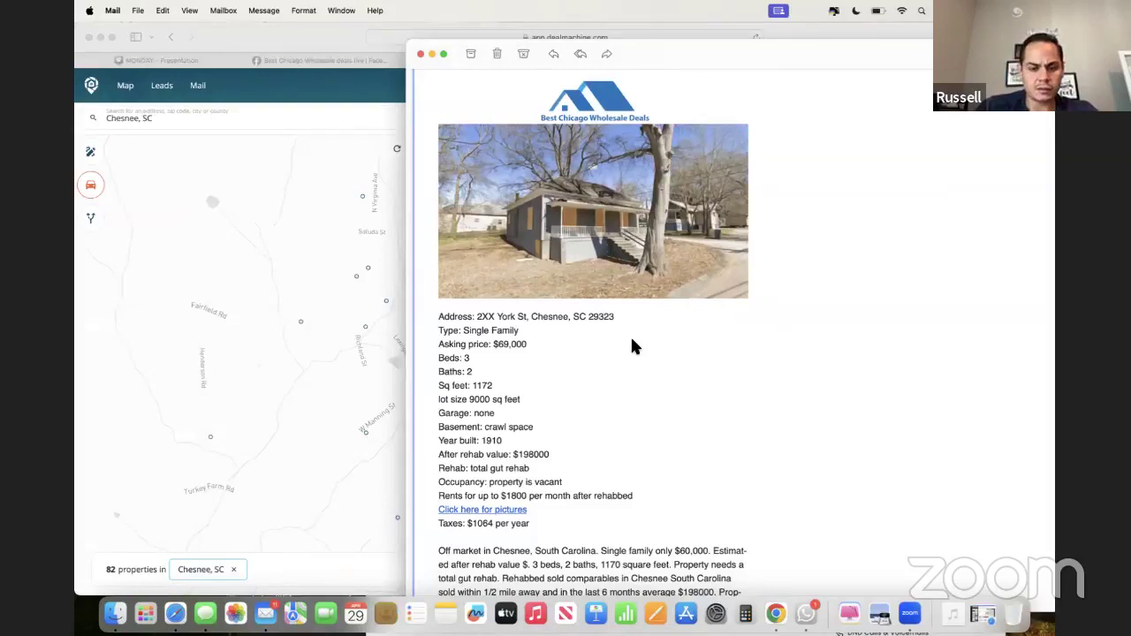
scroll(631, 340, "down", 3)
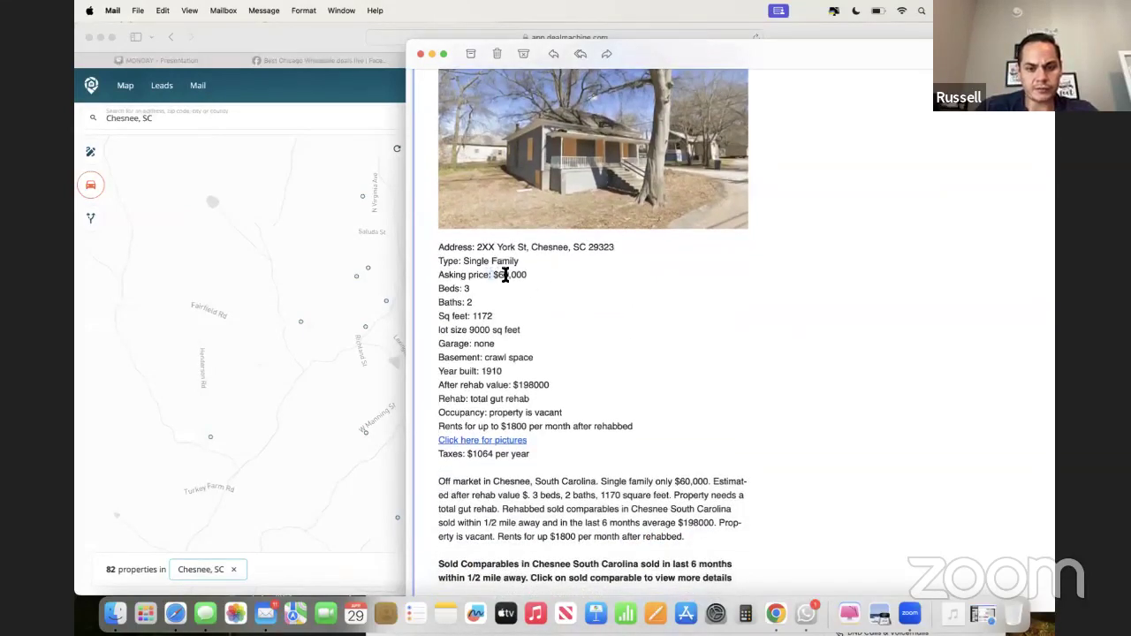
triple_click(495, 275)
left_click(505, 278)
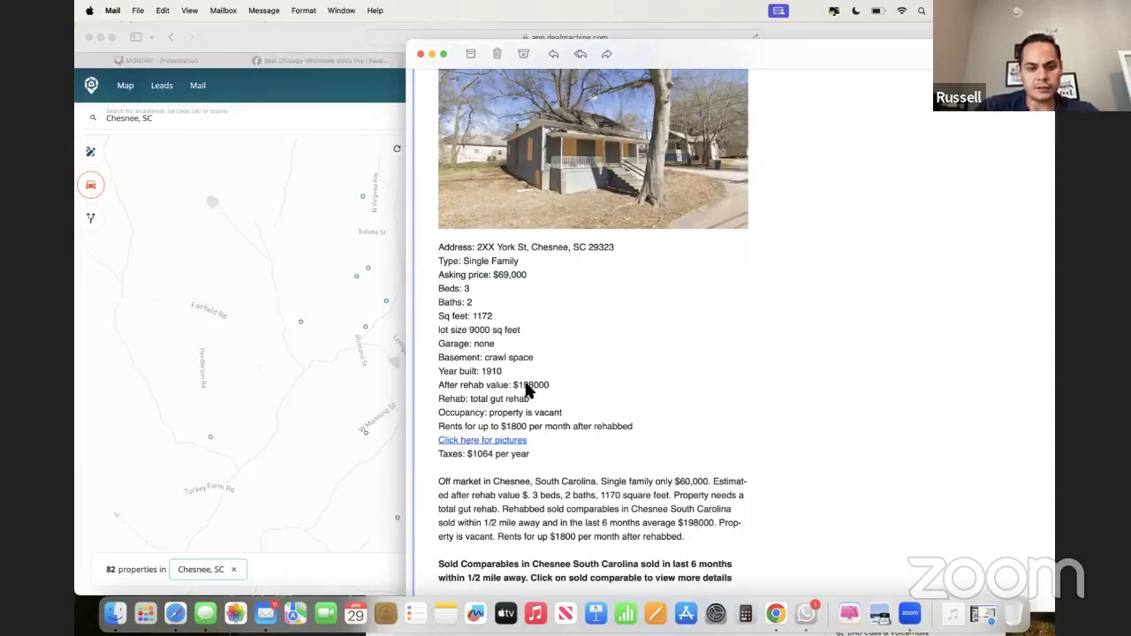
left_click_drag(513, 386, 541, 386)
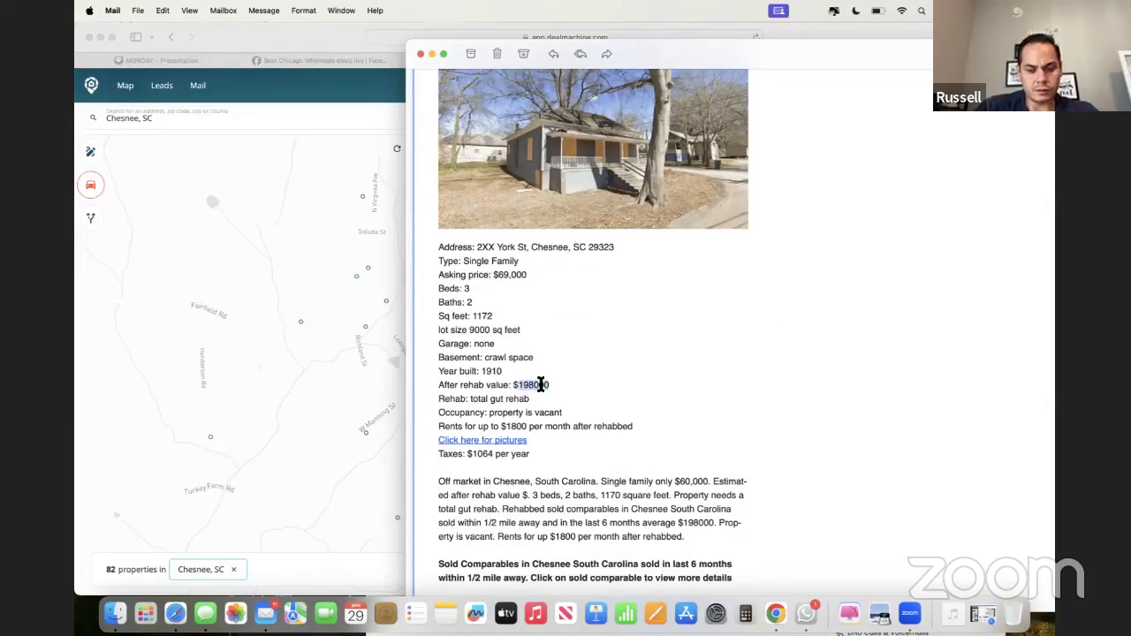
left_click(309, 240)
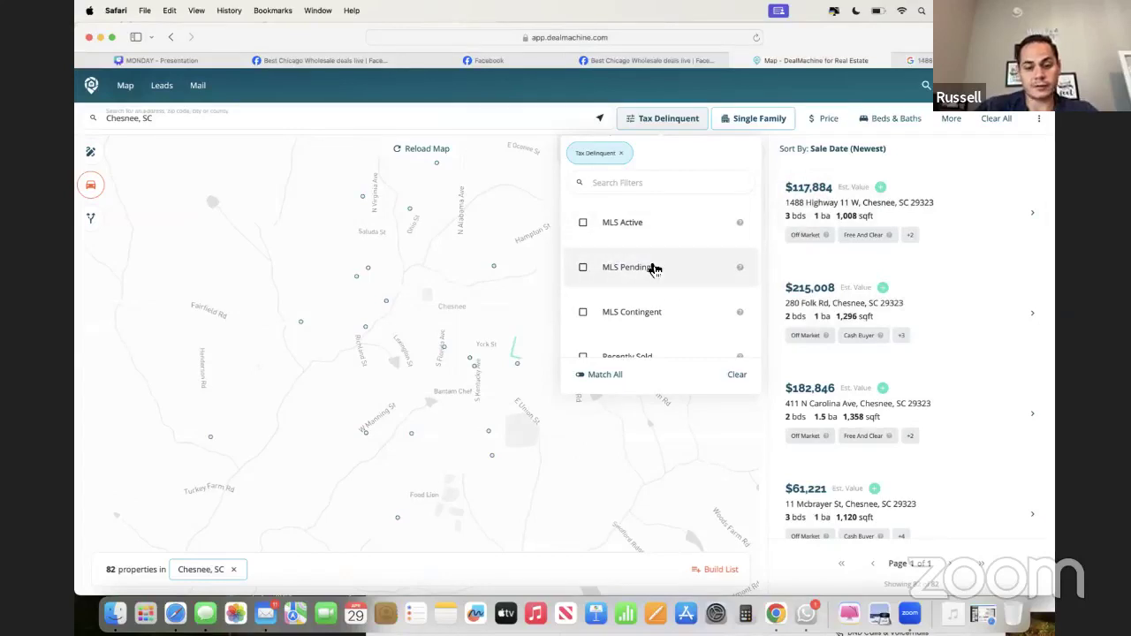
- Check Absentee Owners and Cash Buyers in the quick filters alongside Tax Delinquent
scroll(654, 269, "down", 2)
scroll(654, 270, "up", 2)
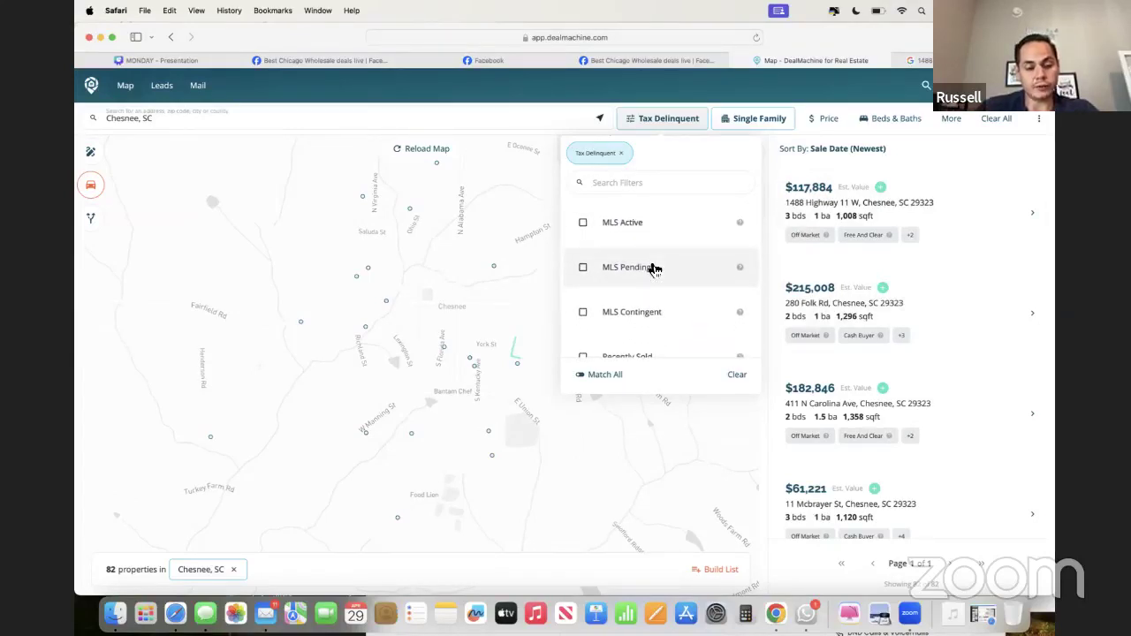
scroll(654, 270, "down", 1)
scroll(654, 269, "down", 3)
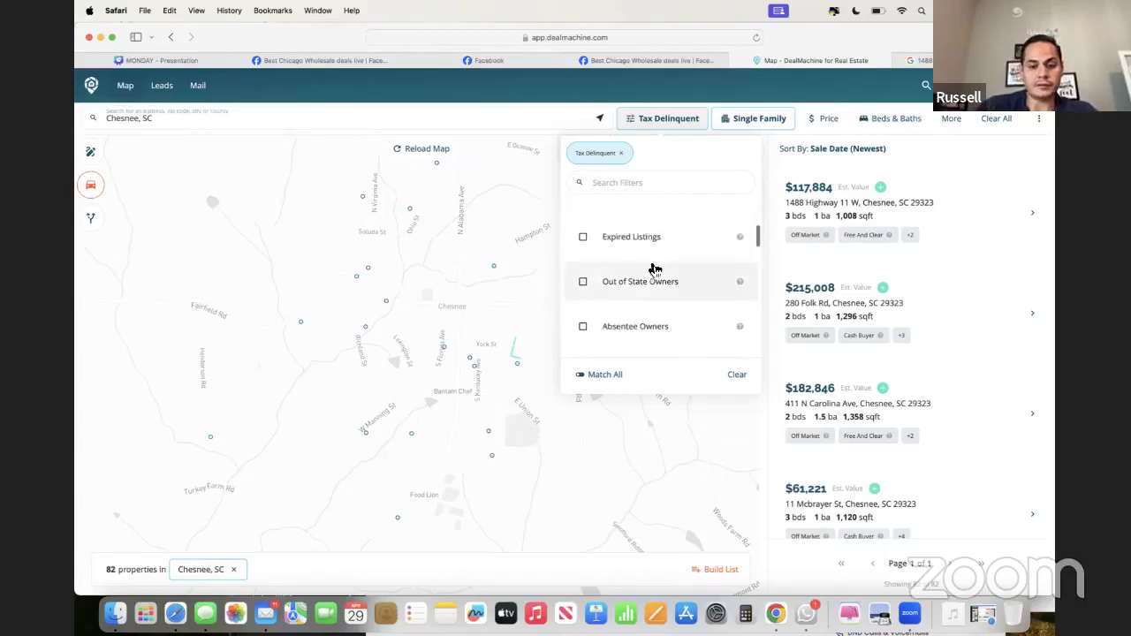
scroll(621, 294, "down", 1)
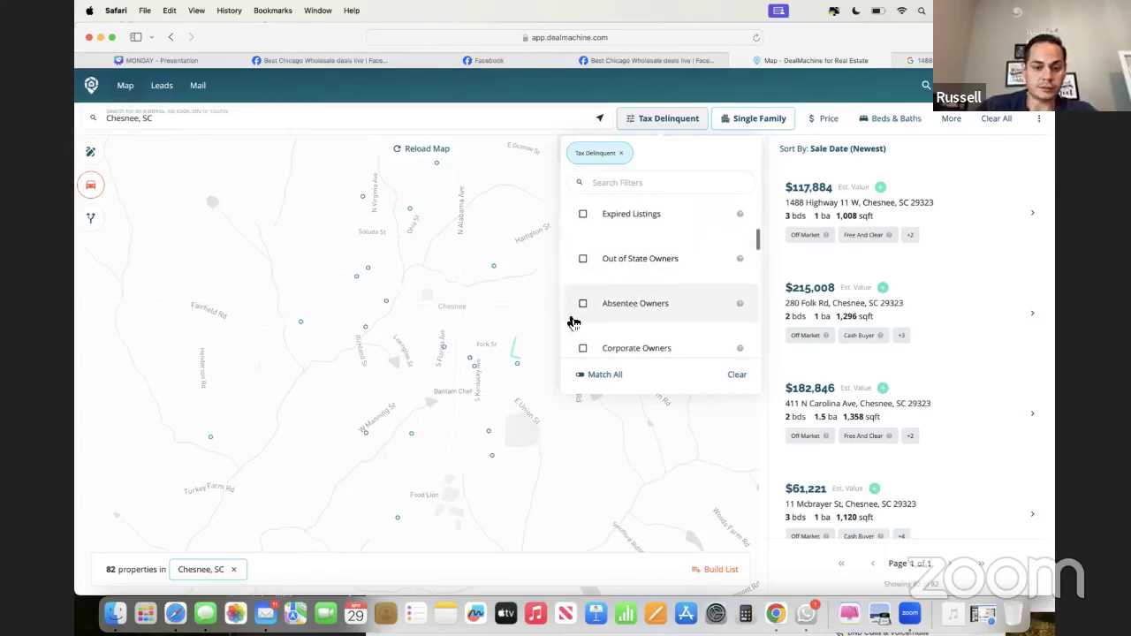
left_click(583, 303)
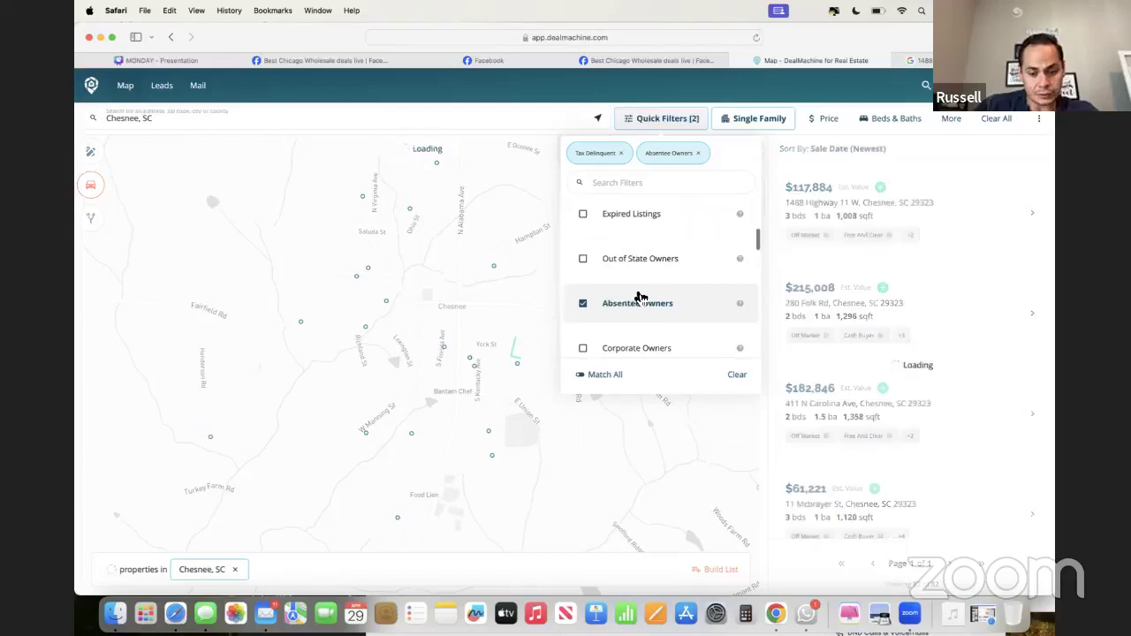
scroll(641, 297, "down", 4)
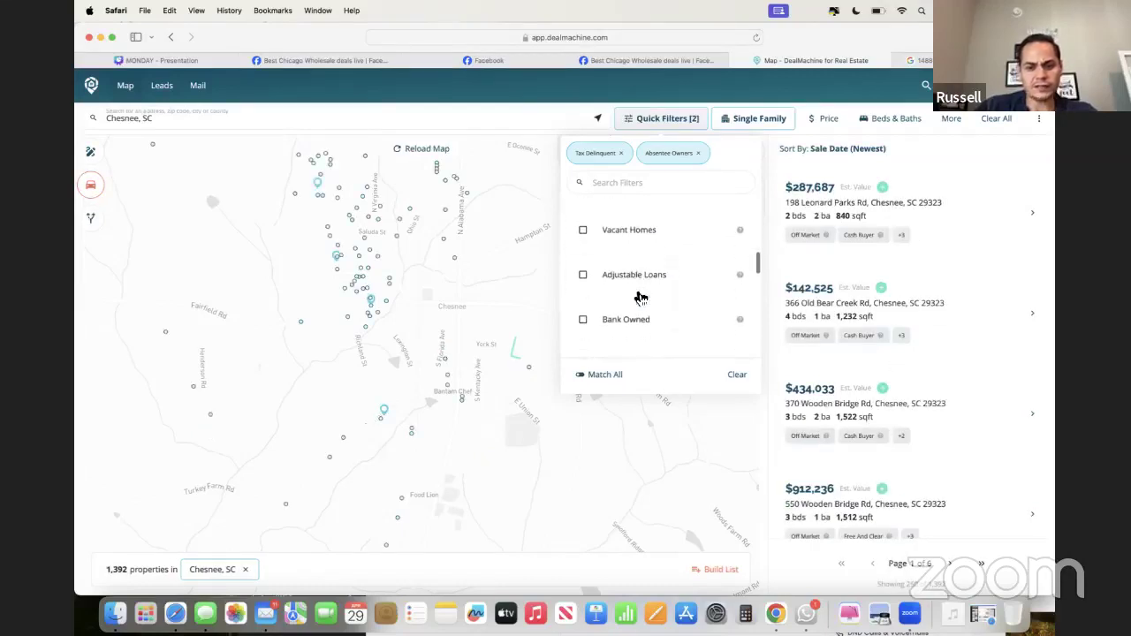
scroll(639, 295, "down", 3)
left_click(583, 249)
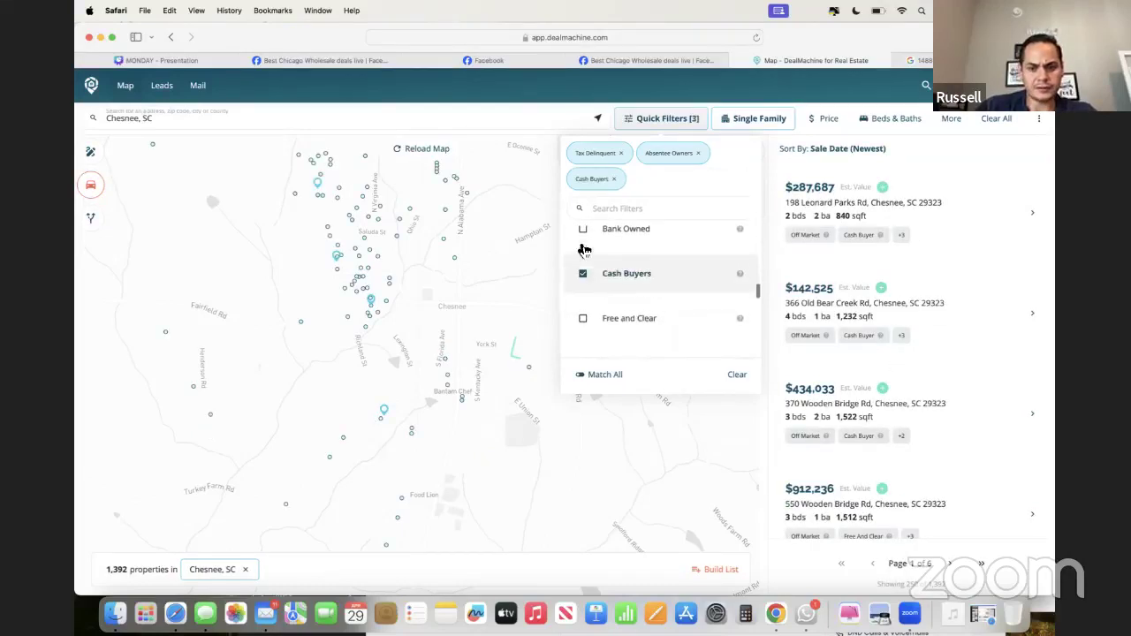
- Add a Last sale date condition from the Sale History section of More filters
left_click(952, 119)
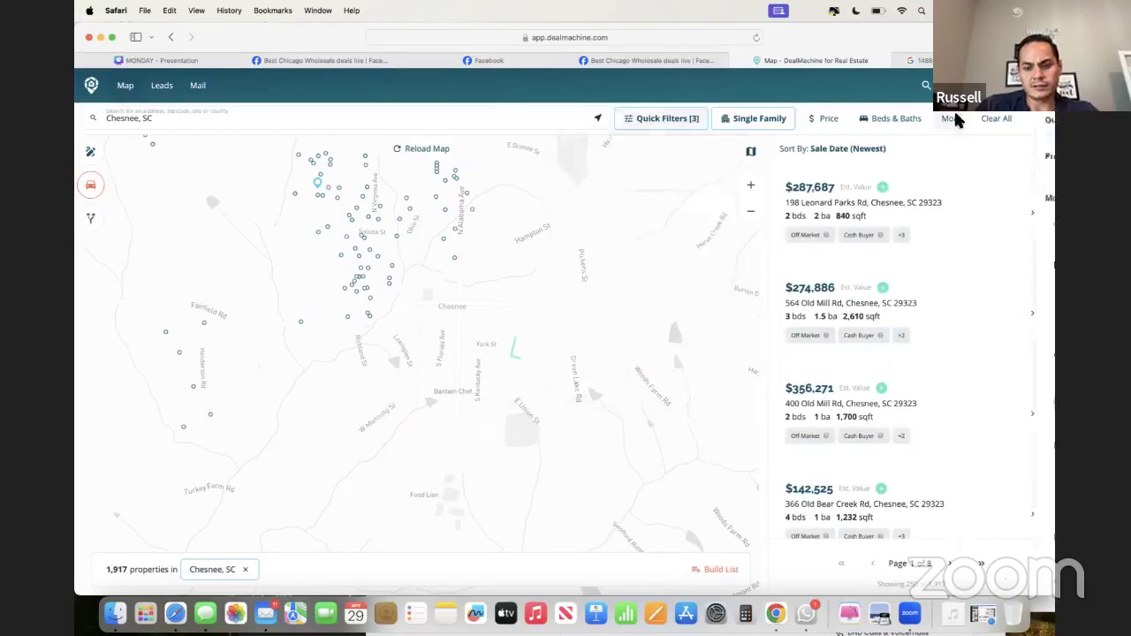
scroll(853, 323, "down", 1)
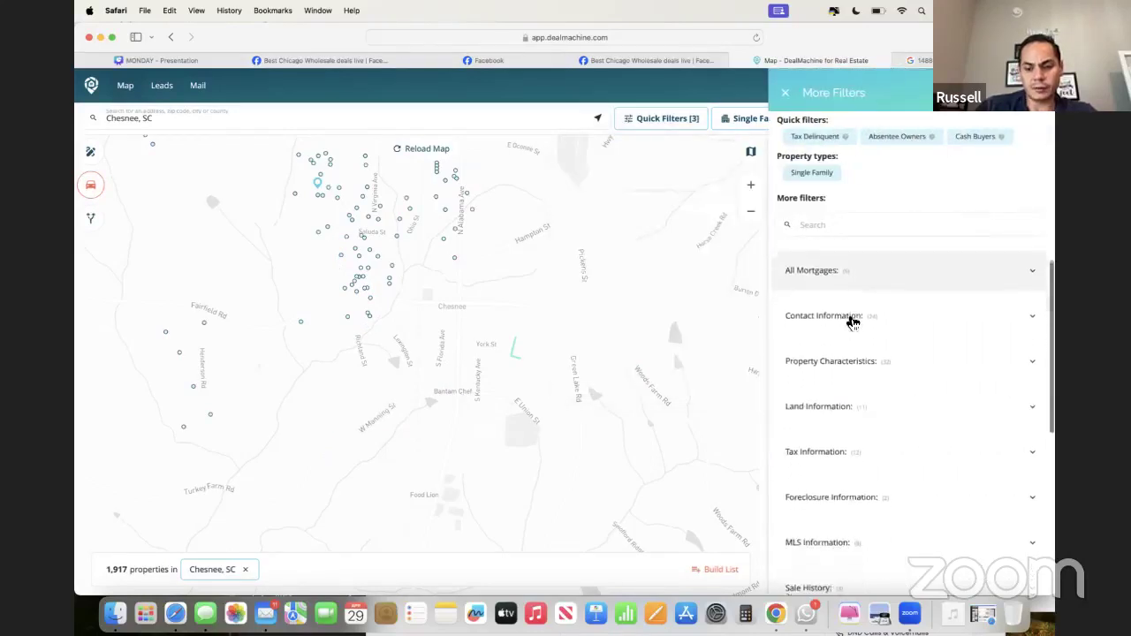
scroll(851, 321, "down", 3)
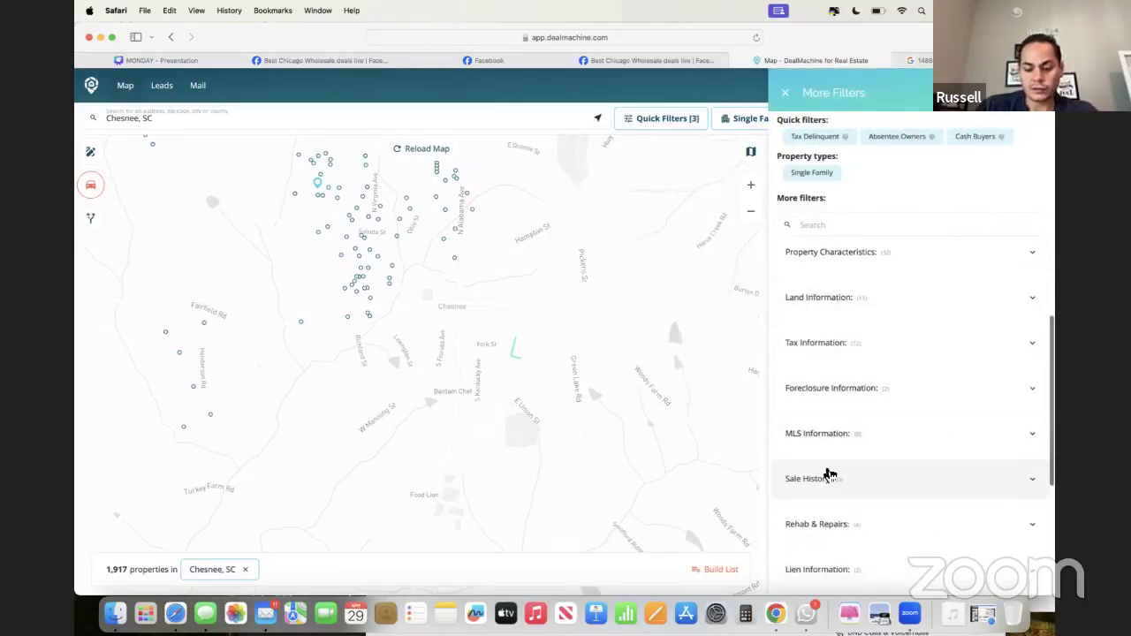
left_click(829, 475)
scroll(835, 526, "down", 2)
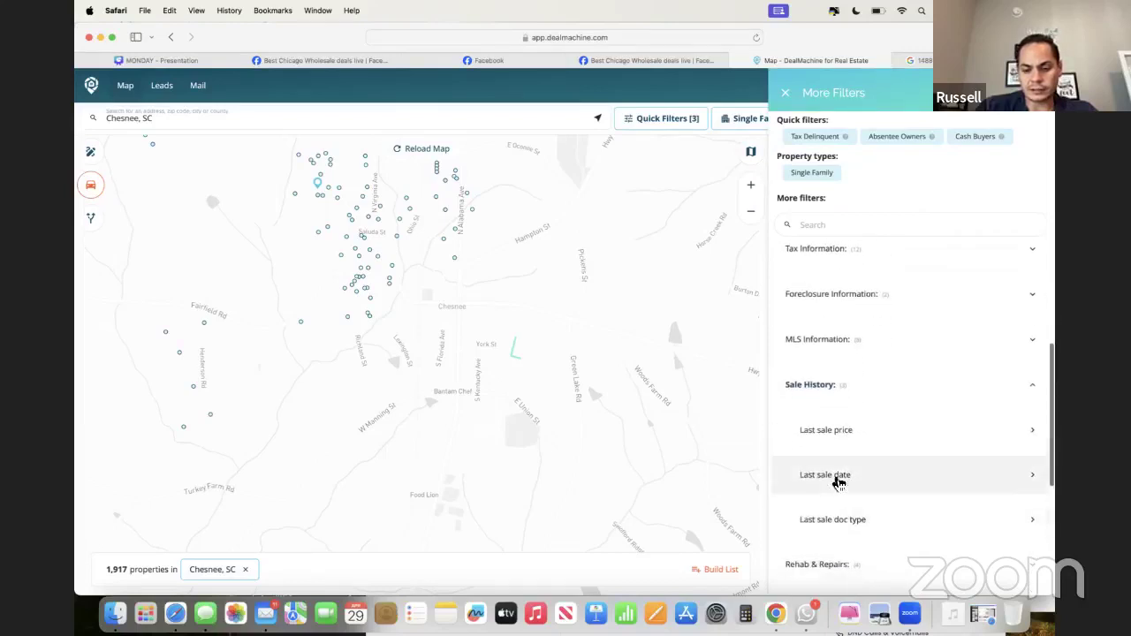
left_click(838, 479)
- Set the last sale date range to Apr 2, 2023 through Apr 29, 2024 and confirm
left_click(818, 283)
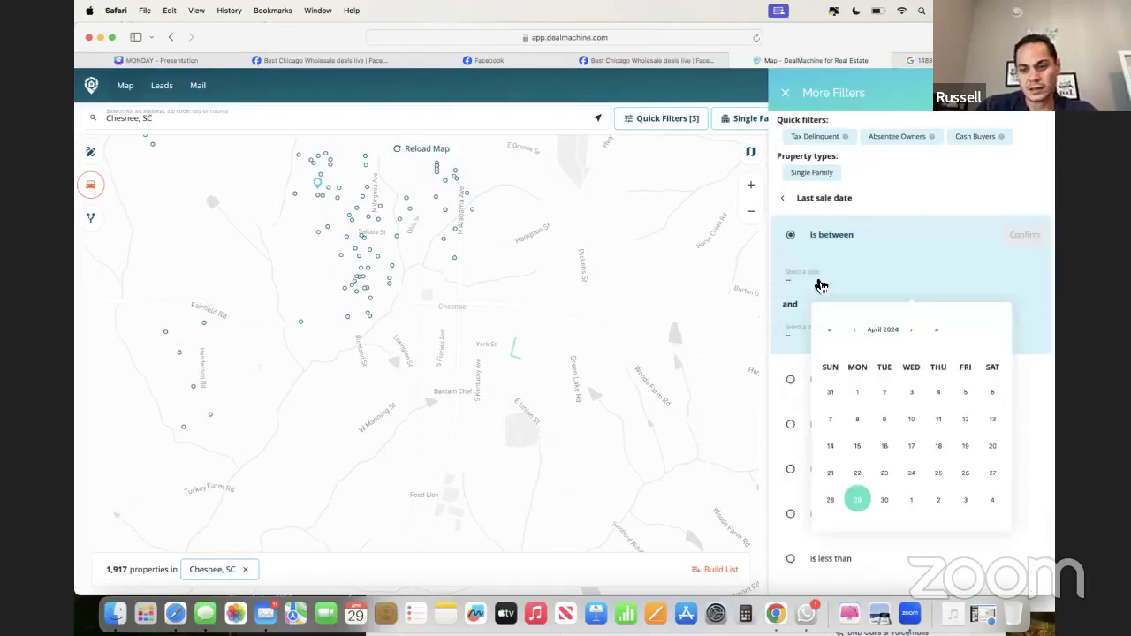
left_click(882, 332)
left_click(887, 339)
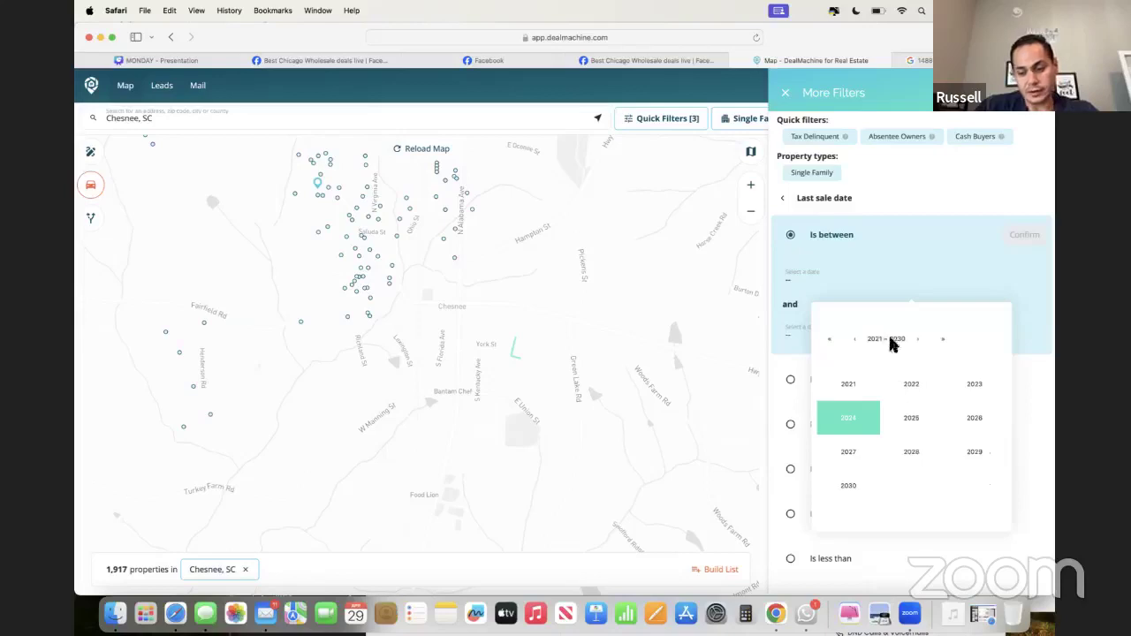
left_click(971, 385)
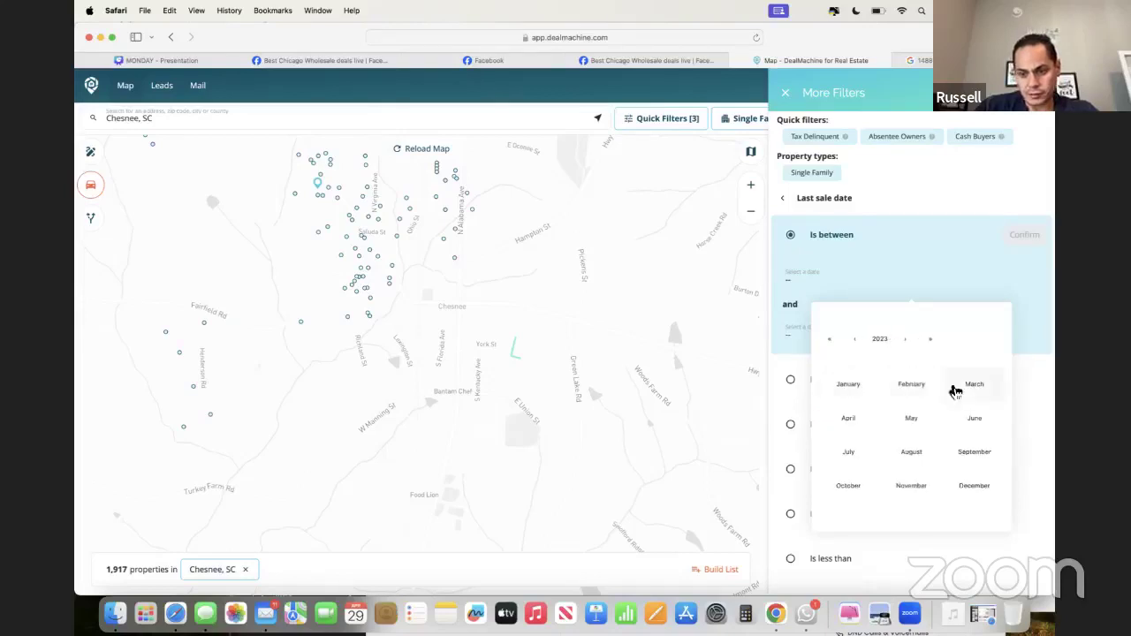
left_click(850, 418)
left_click(836, 403)
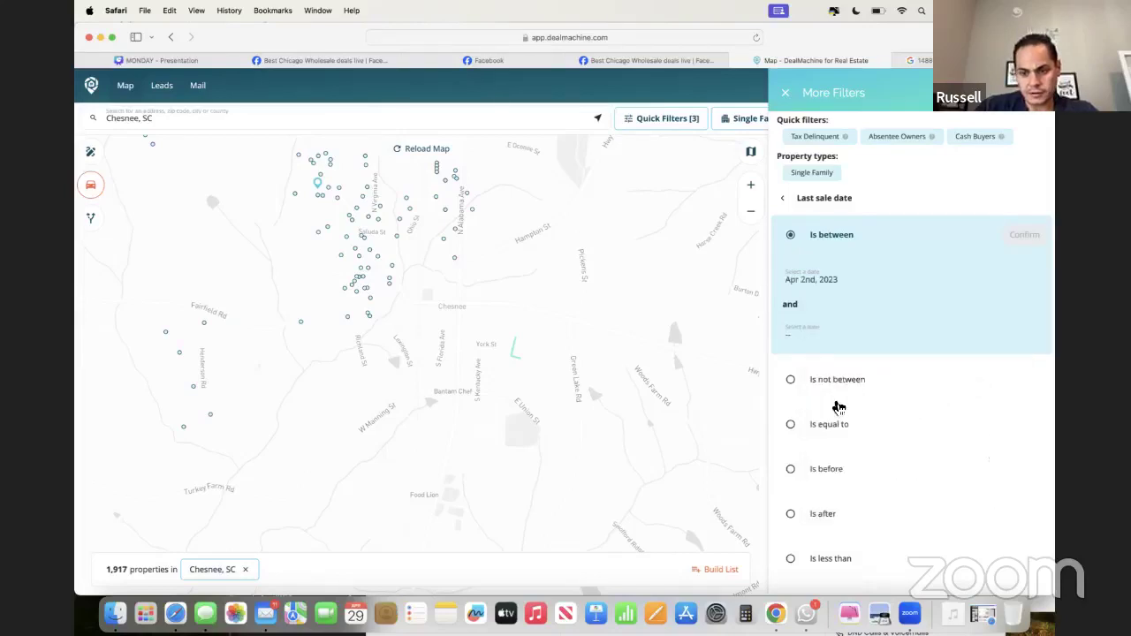
left_click(850, 345)
left_click(857, 557)
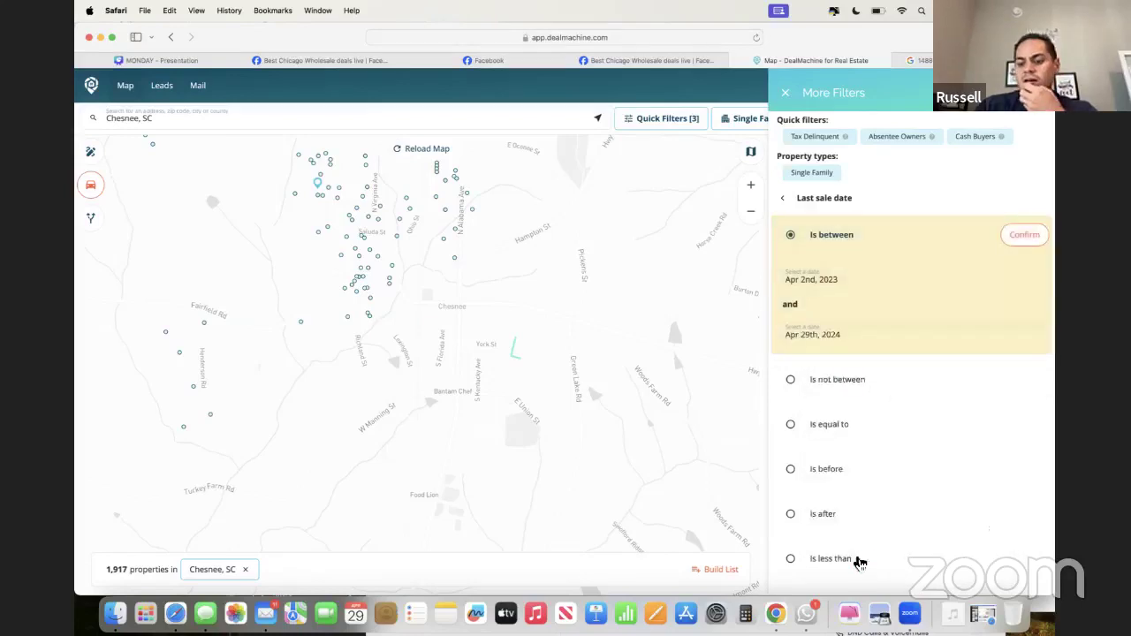
left_click(1024, 237)
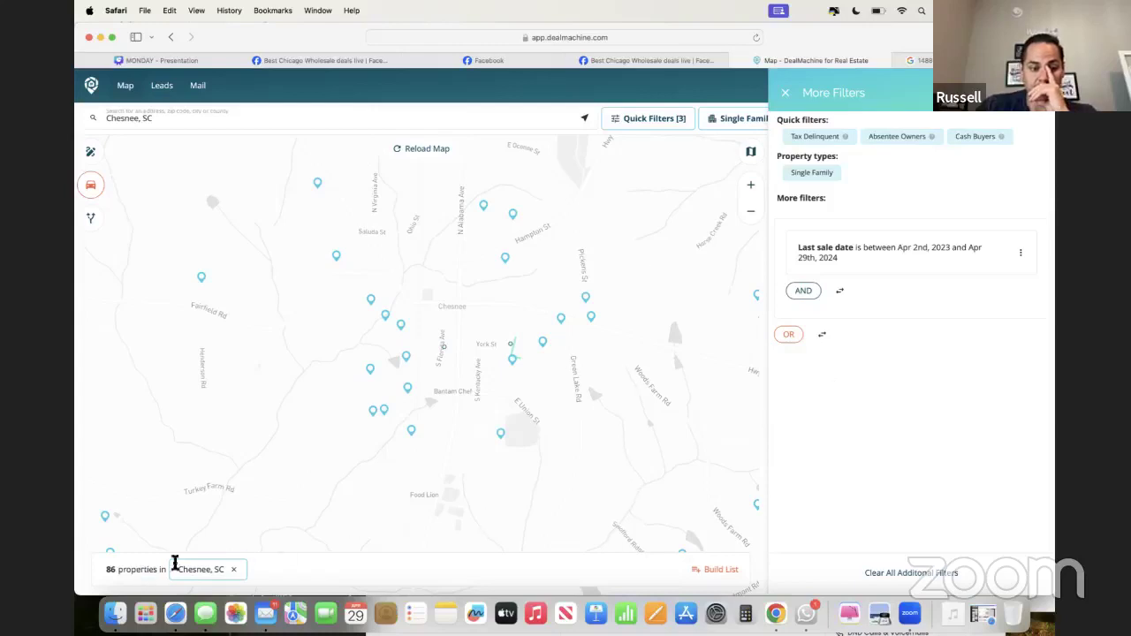
left_click(785, 92)
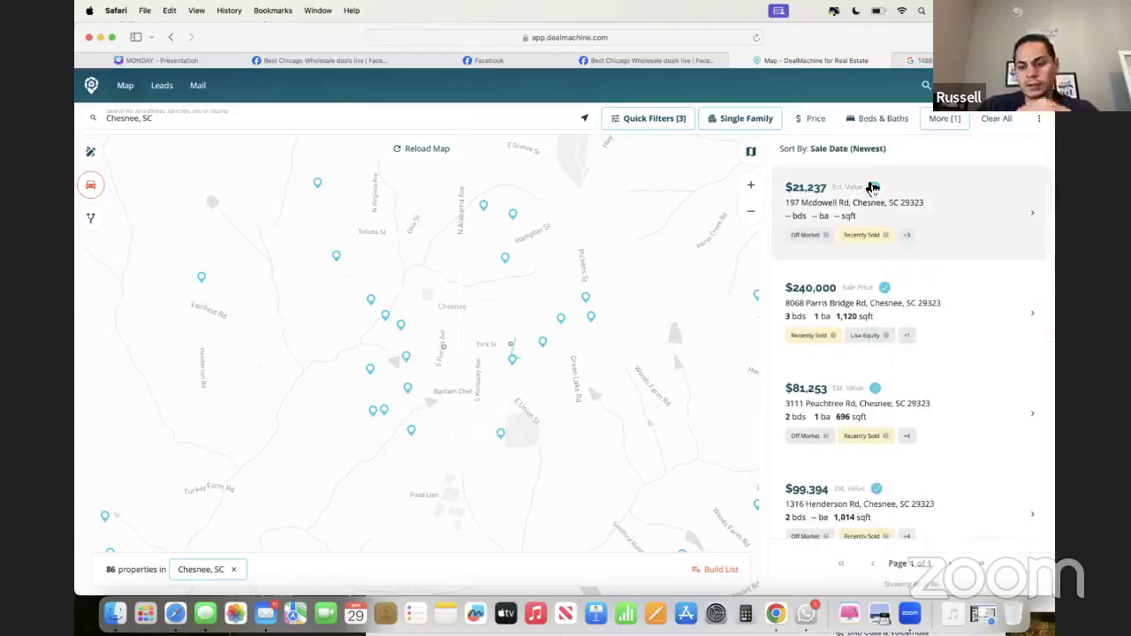
left_click(820, 191)
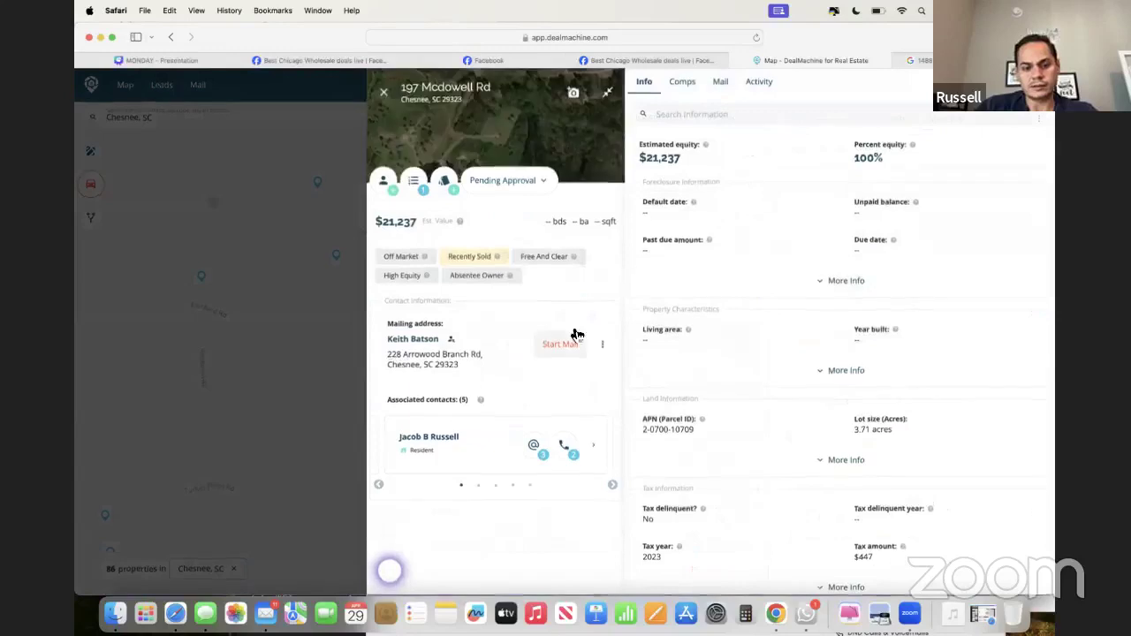
left_click(563, 445)
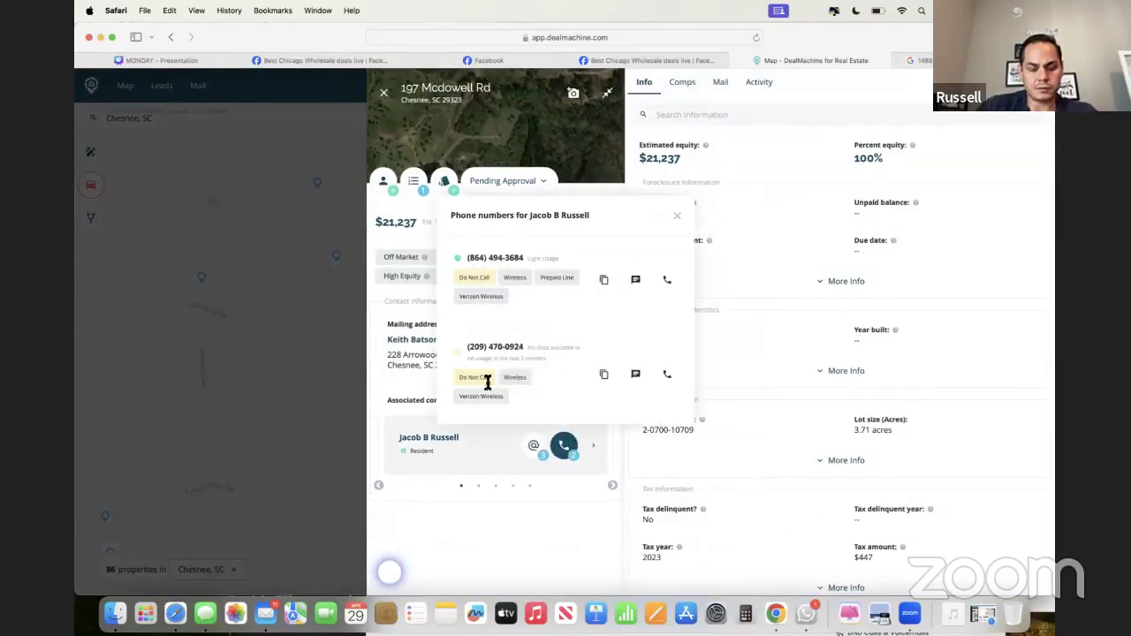
left_click(533, 445)
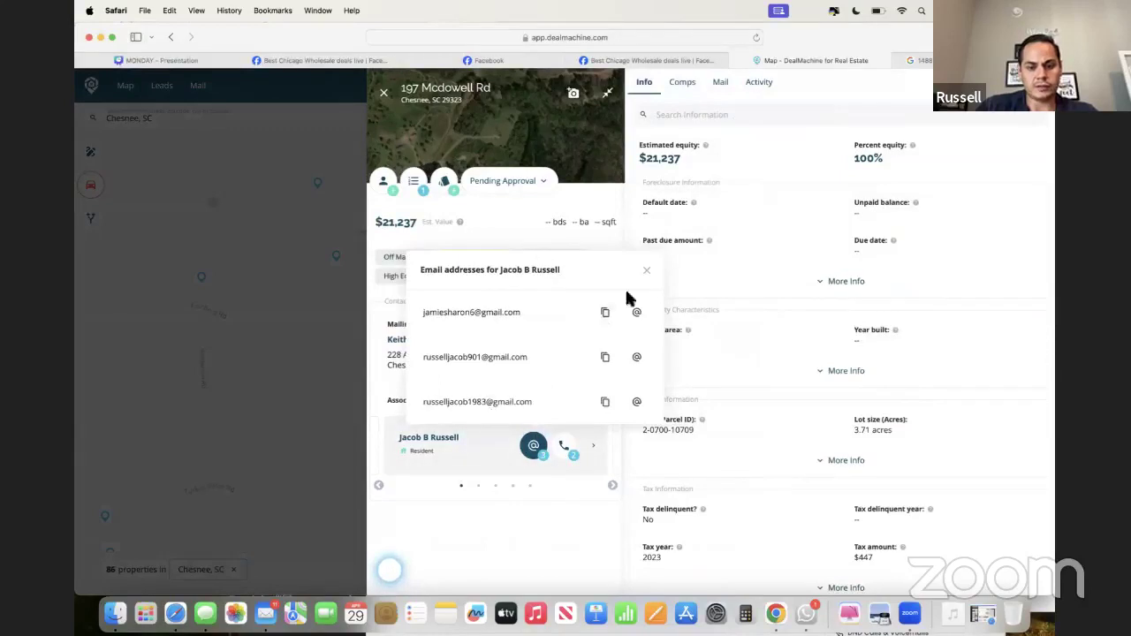
left_click(646, 270)
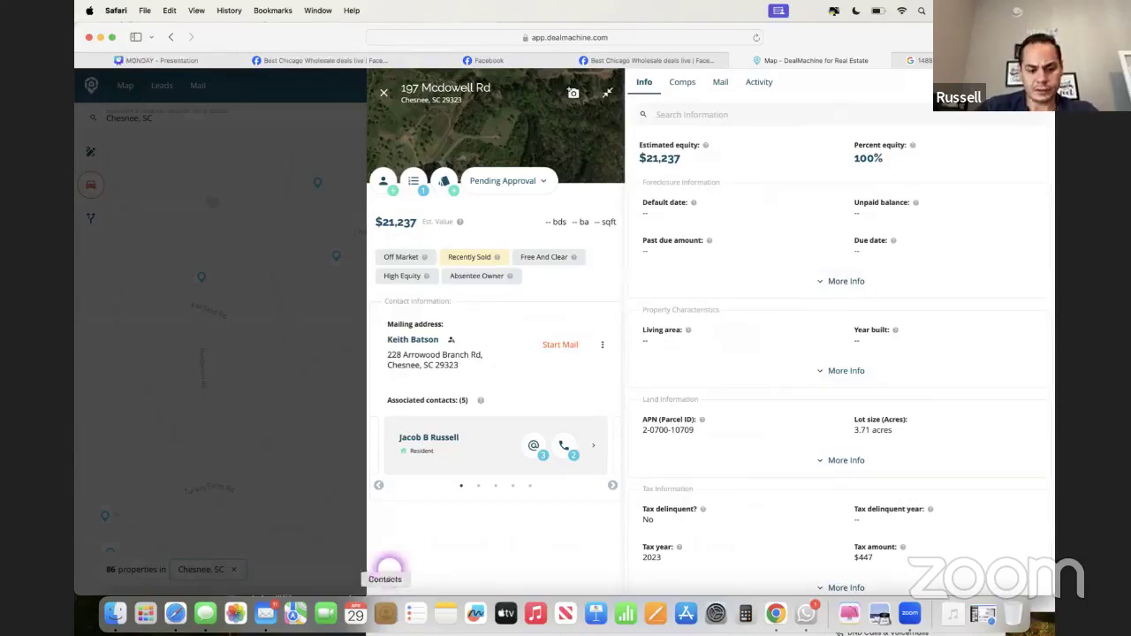
left_click(265, 613)
scroll(595, 332, "up", 3)
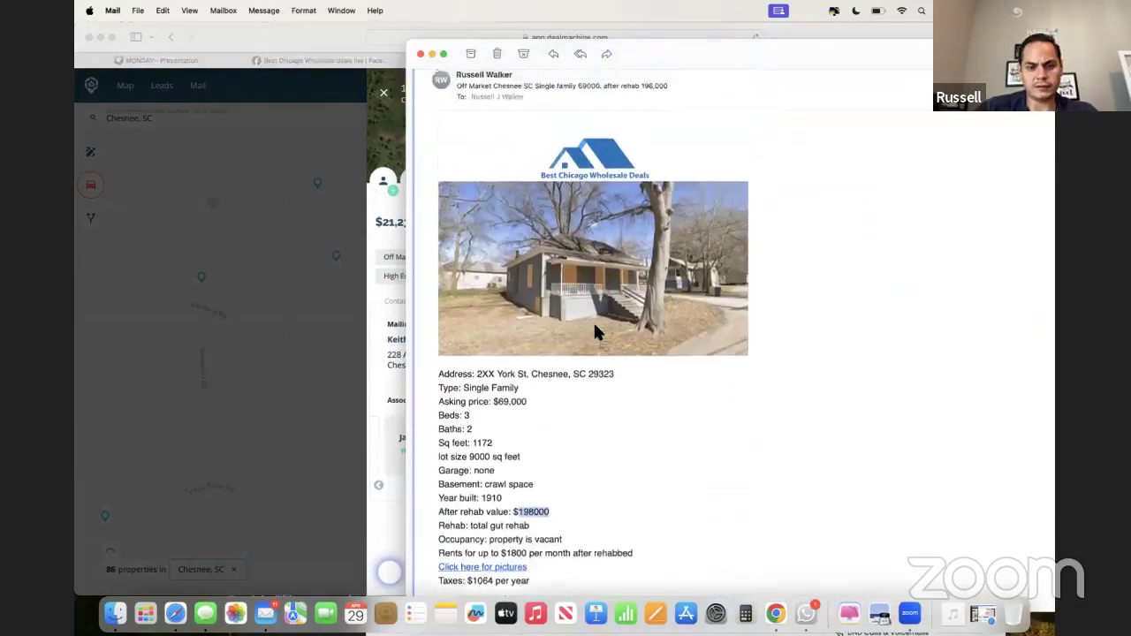
scroll(594, 331, "down", 2)
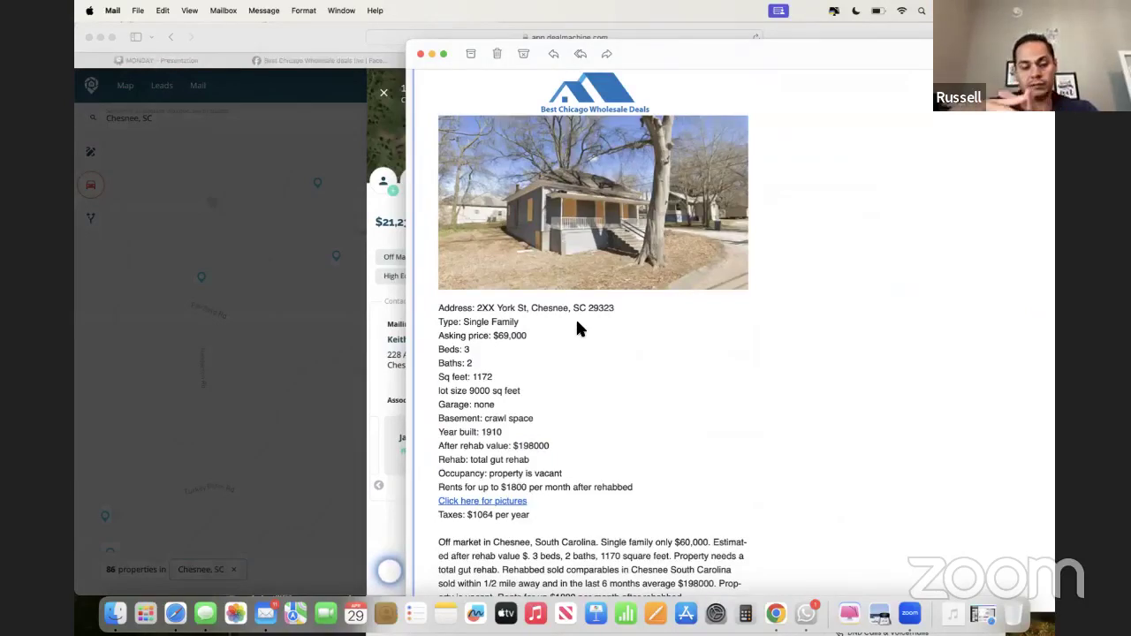
left_click(386, 367)
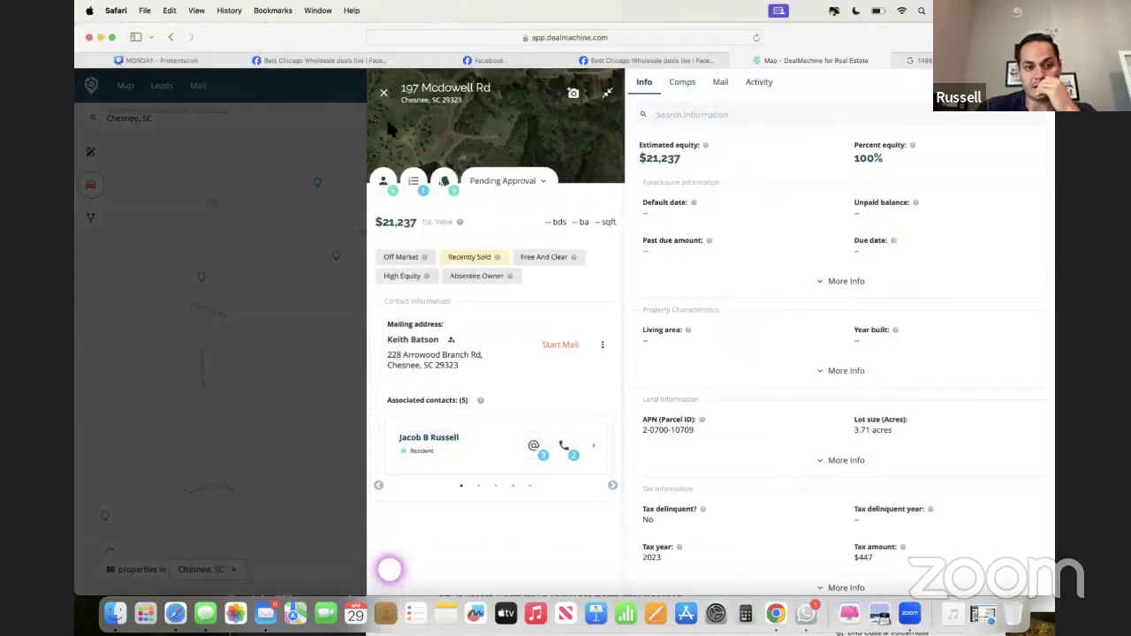
left_click(383, 92)
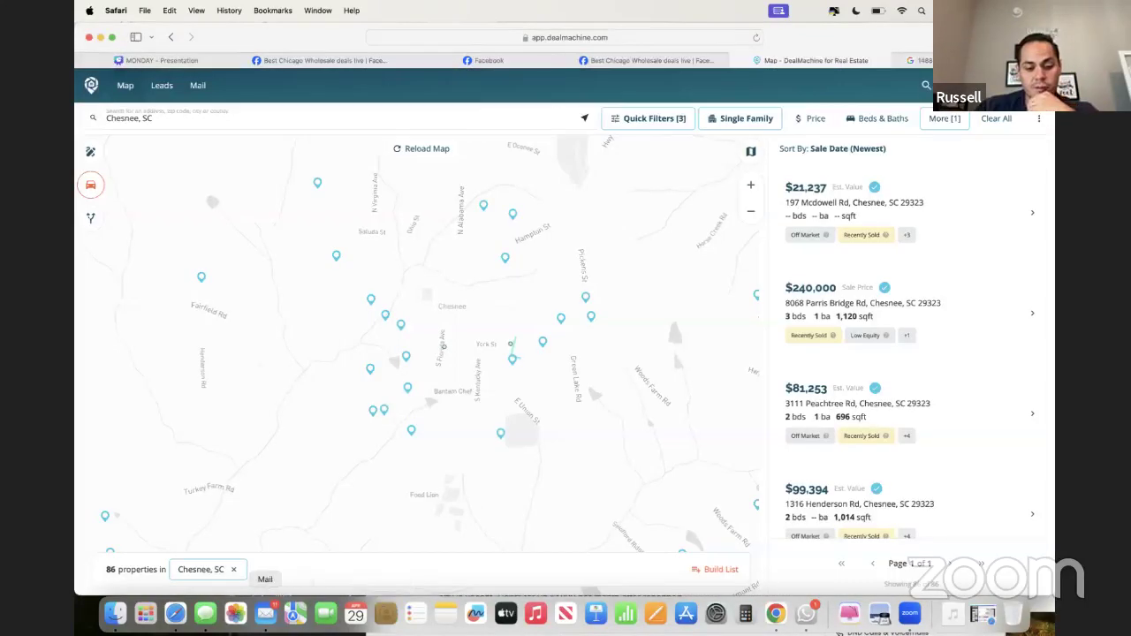
- Reread the 2XX York St listing email, close it, and return to the DealMachine map
left_click(265, 612)
scroll(624, 372, "down", 1)
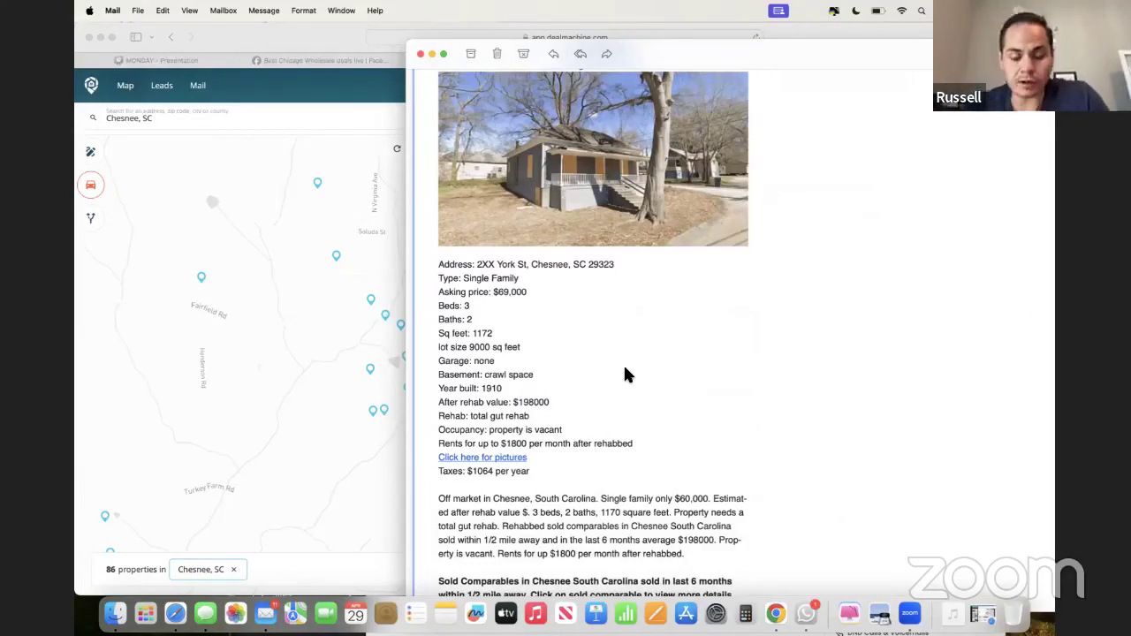
scroll(624, 374, "up", 3)
scroll(625, 375, "down", 2)
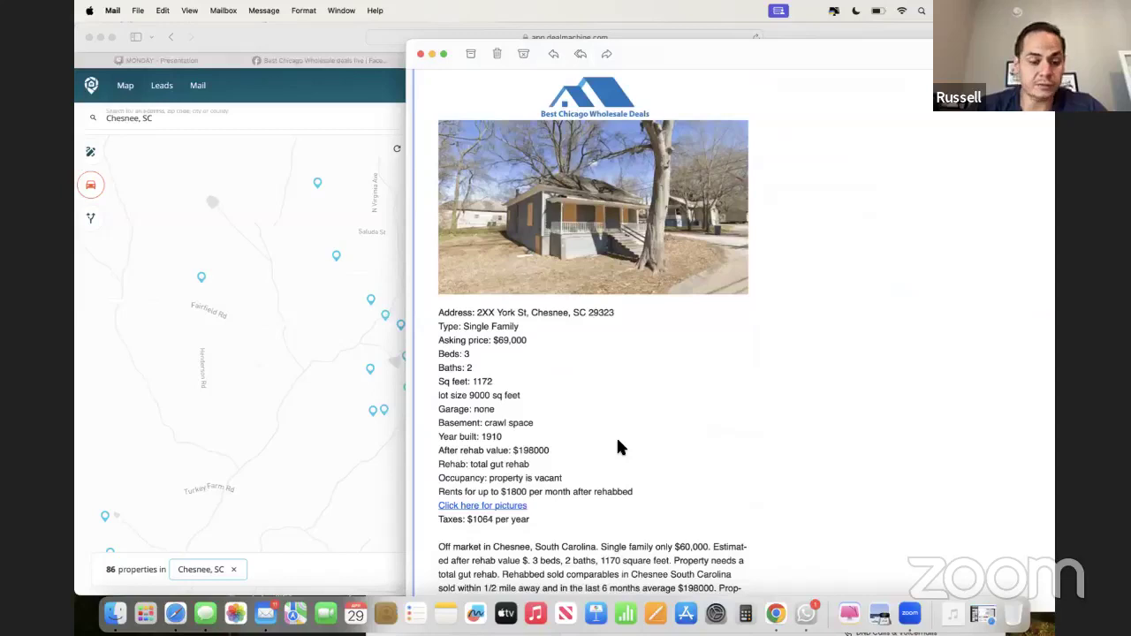
key("super+w")
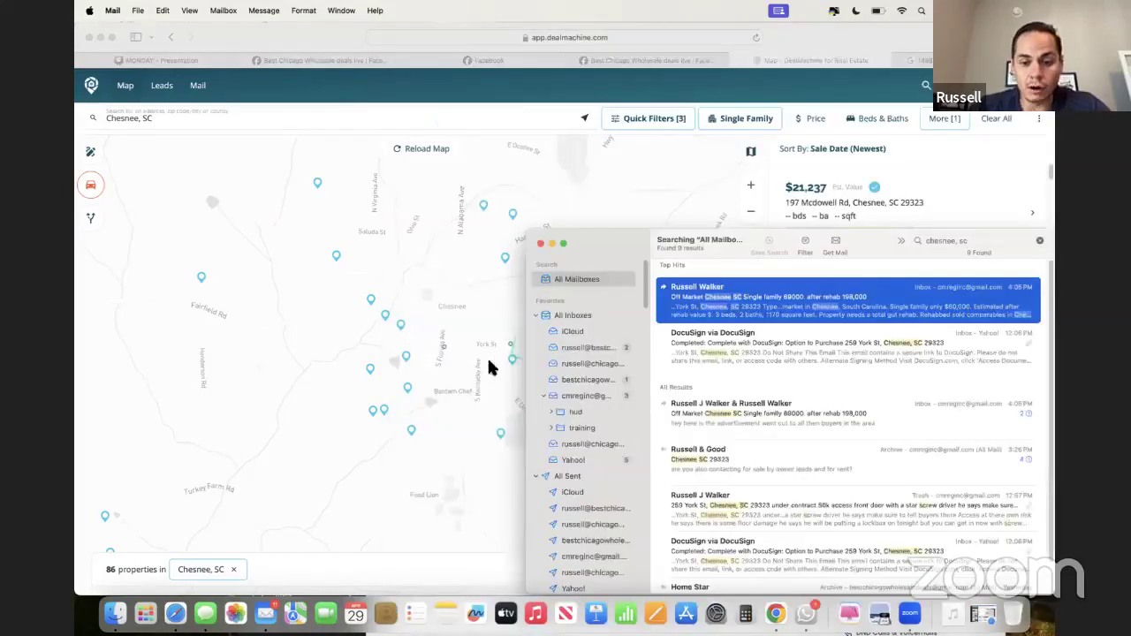
left_click(488, 366)
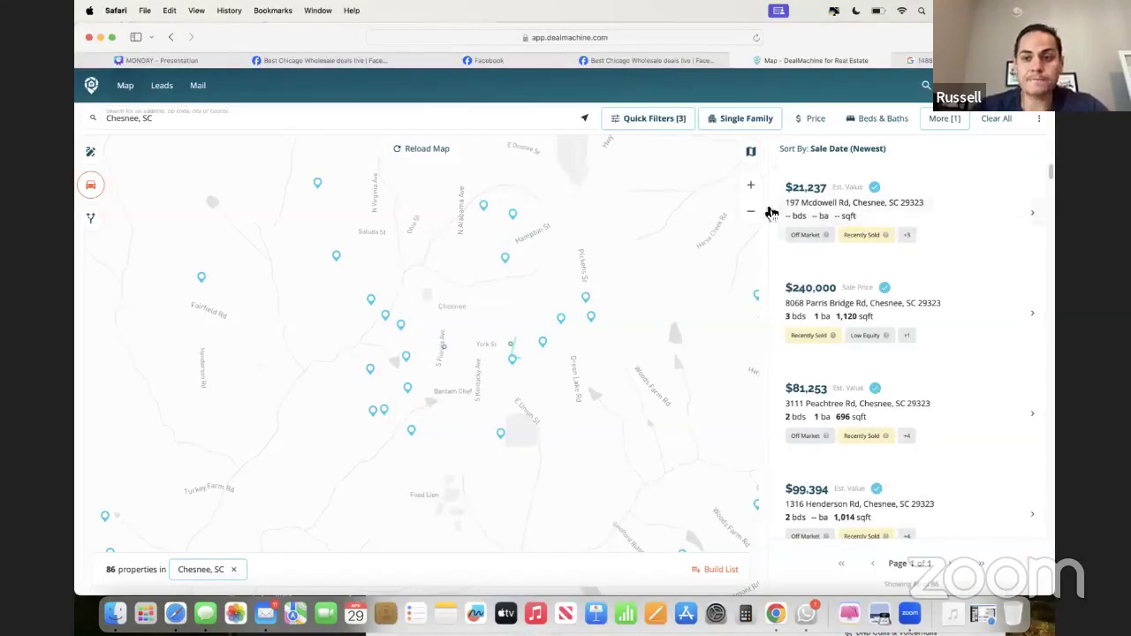
mouse_move(870, 45)
left_mouse_down()
mouse_move(808, 42)
mouse_move(858, 55)
mouse_move(868, 88)
mouse_move(884, 41)
left_mouse_up()
mouse_move(862, 60)
- Maximize both the Conversations inbox and the DealMachine map windows, ending on Conversations
left_click(775, 613)
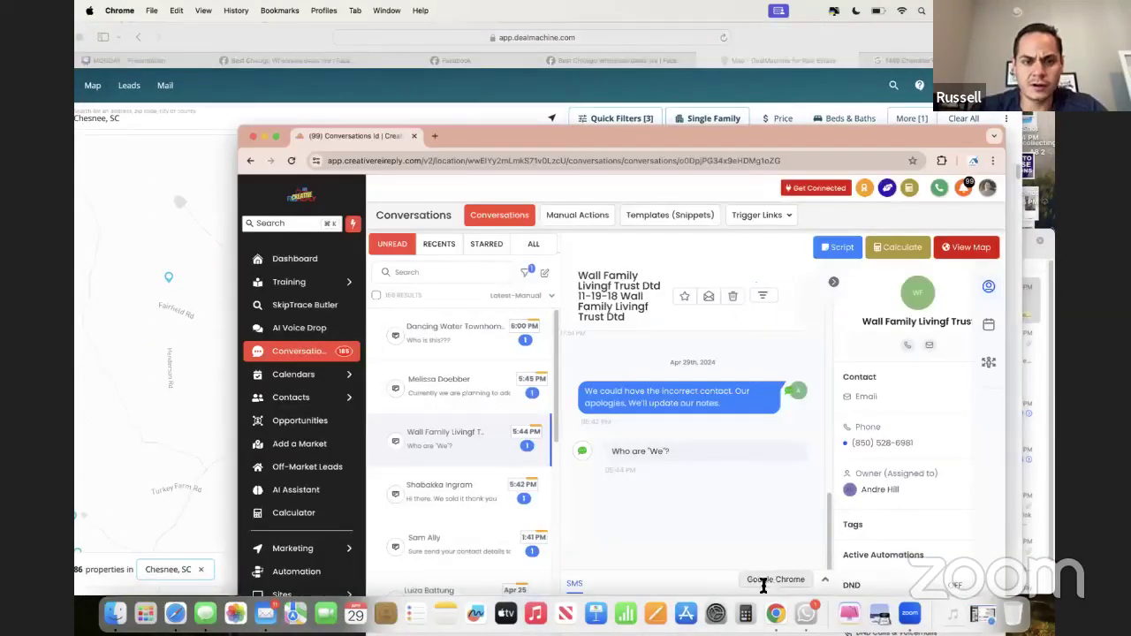
double_click(555, 131)
left_click_drag(420, 23, 484, 26)
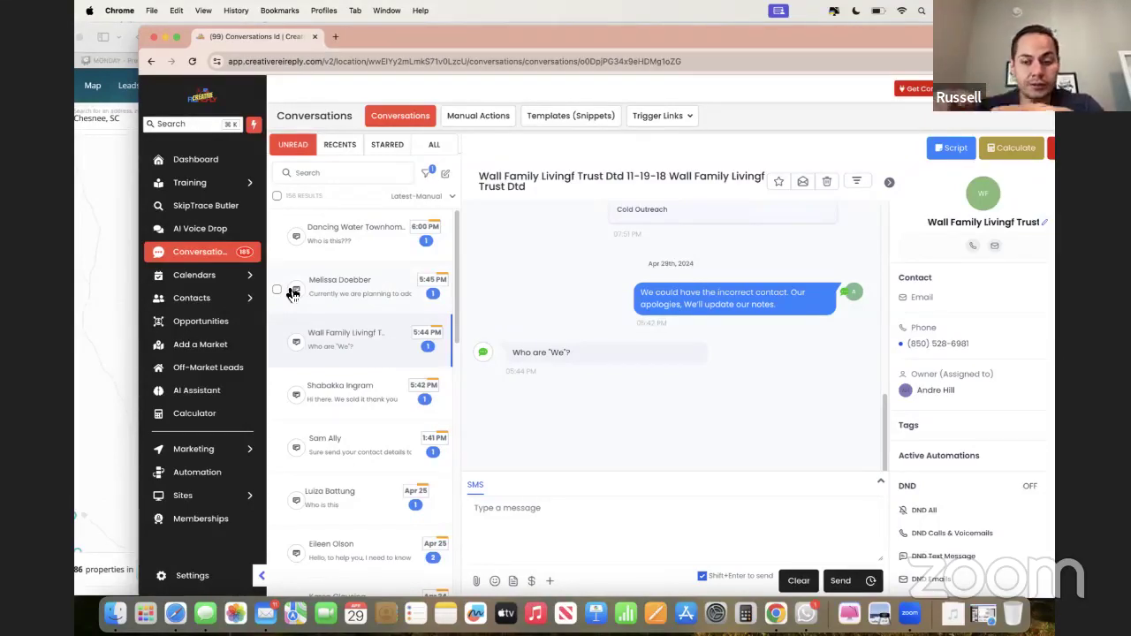
key("super+Tab")
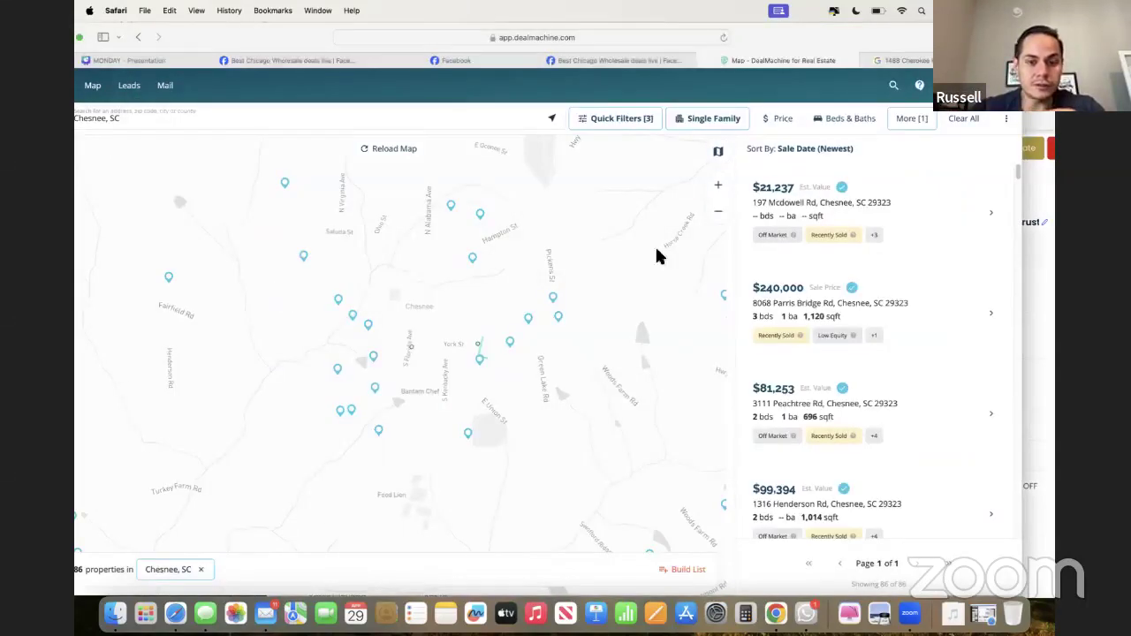
double_click(803, 44)
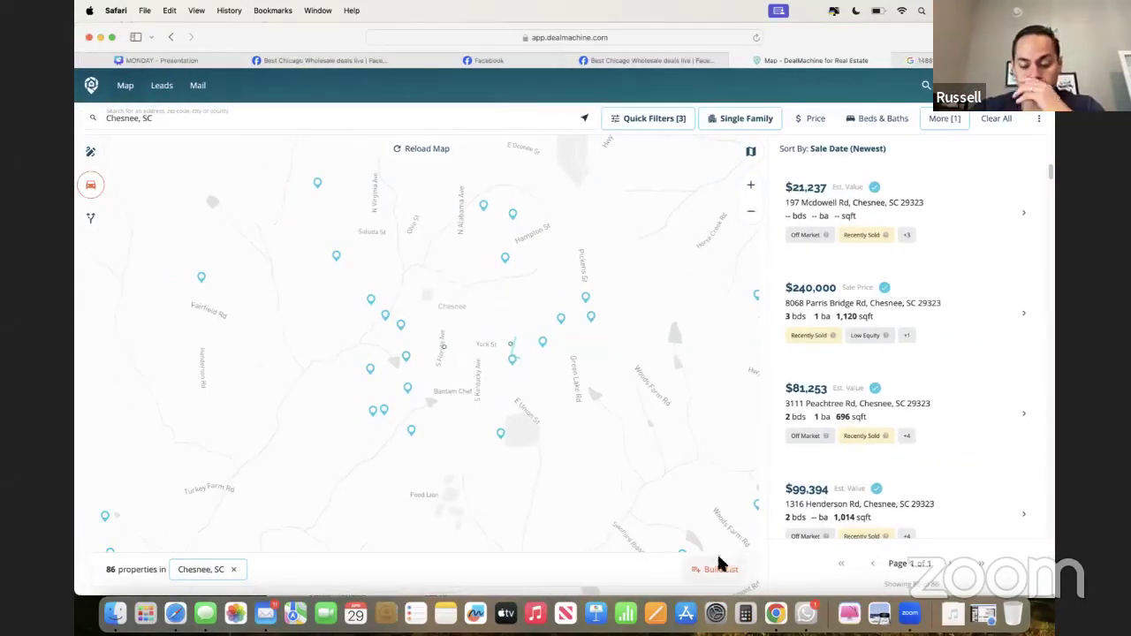
key("super+Tab")
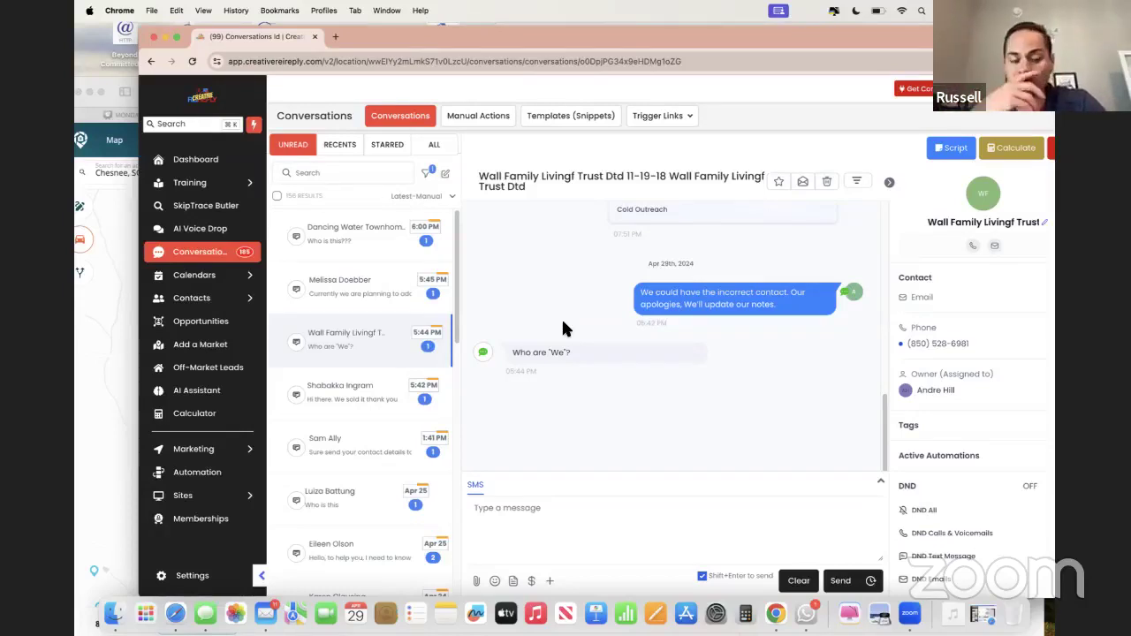
left_click(74, 599)
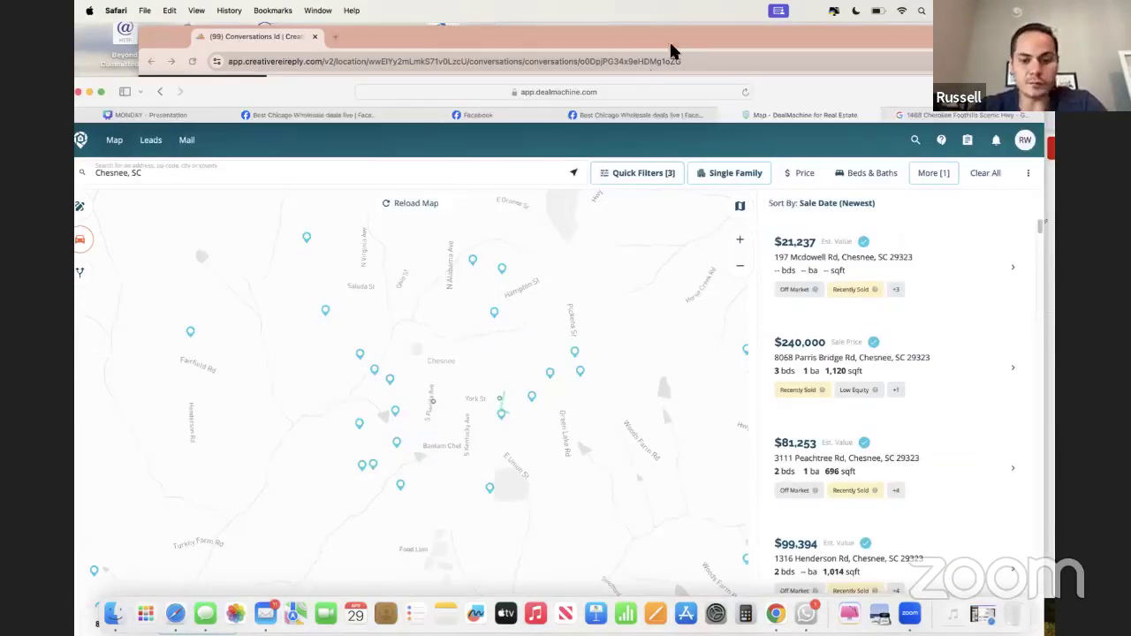
key("super+Tab")
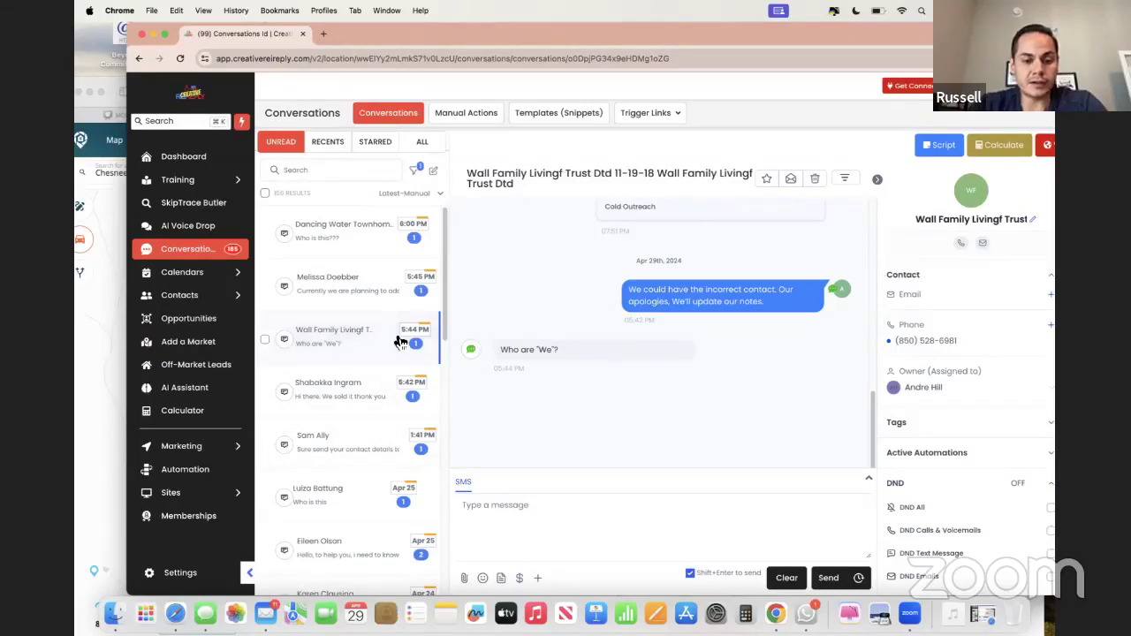
scroll(401, 341, "down", 1)
scroll(400, 342, "up", 1)
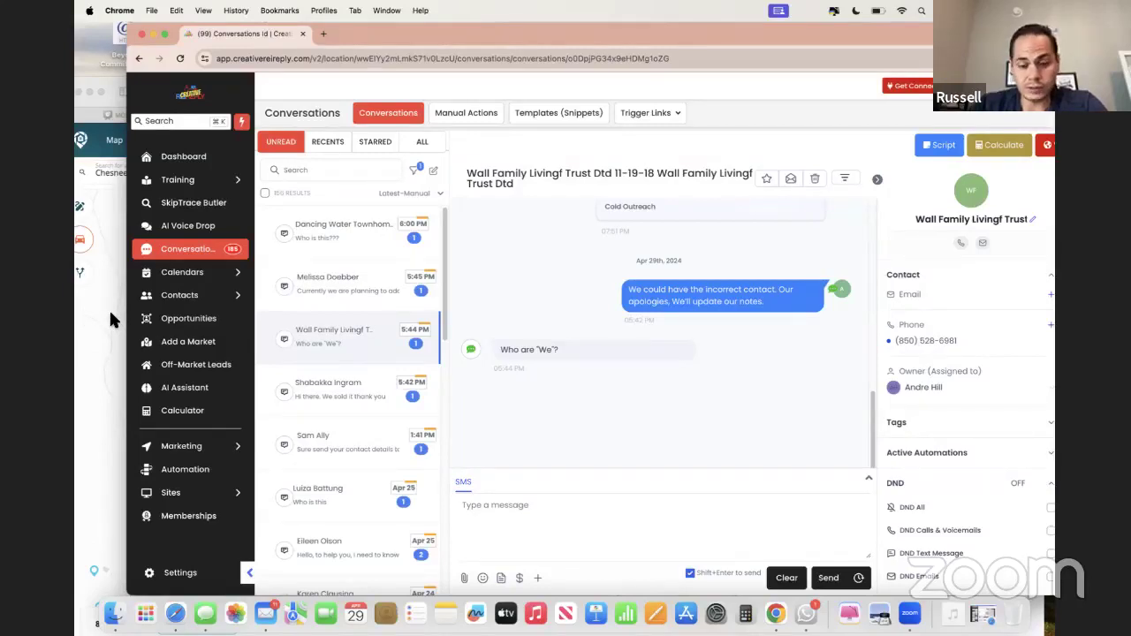
left_click_drag(740, 28, 796, 30)
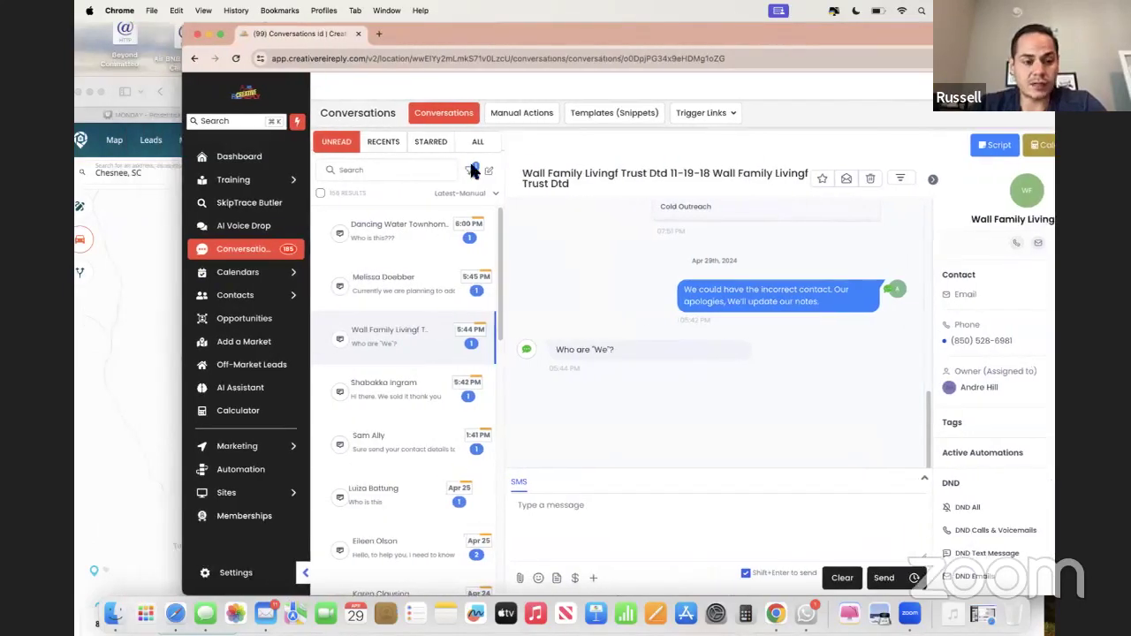
left_click(112, 329)
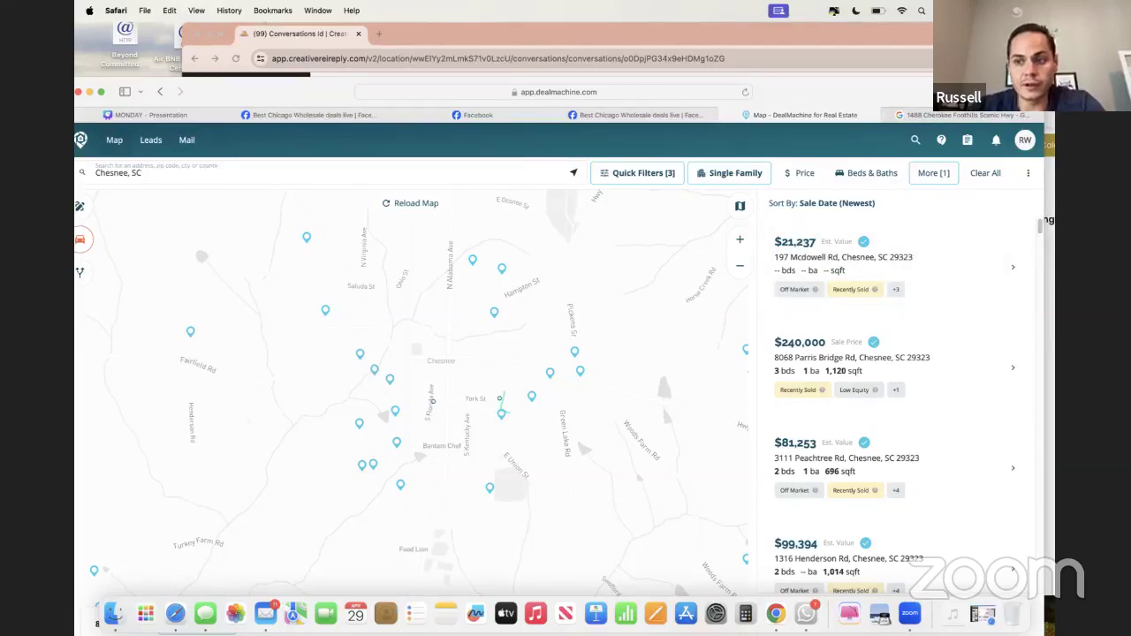
left_click_drag(806, 94, 790, 39)
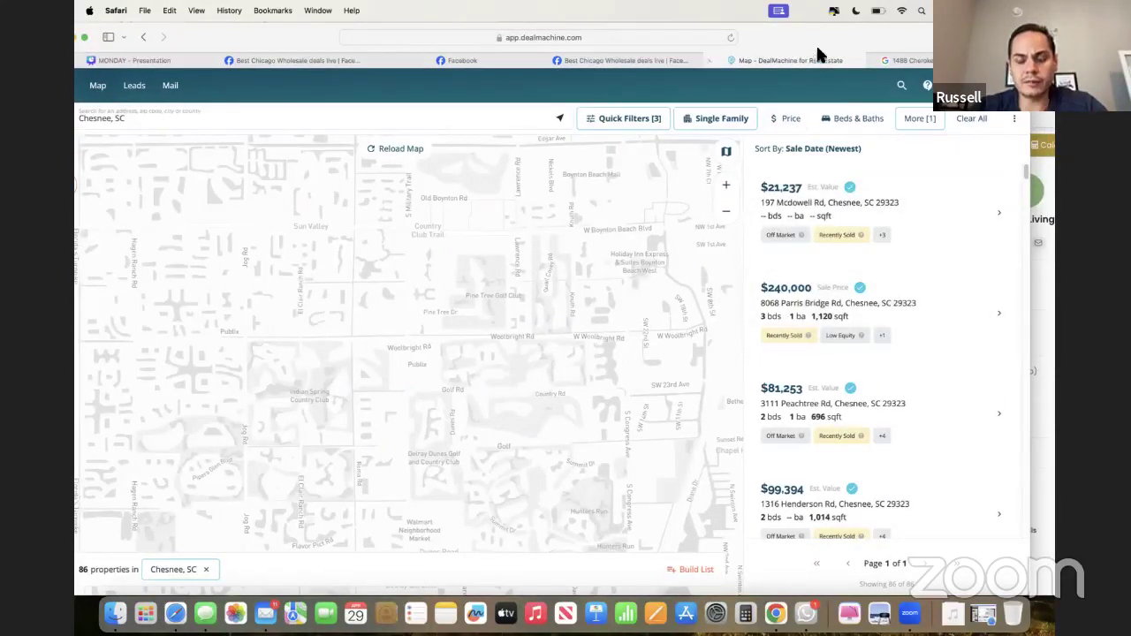
left_click_drag(816, 53, 815, 111)
left_click(741, 44)
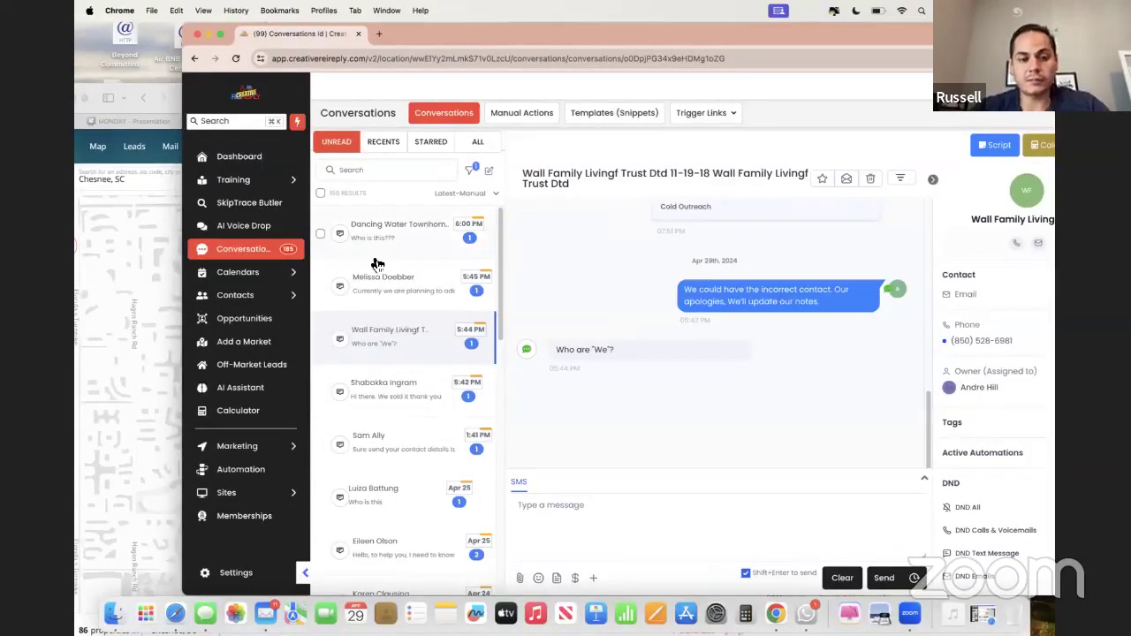
left_click(156, 278)
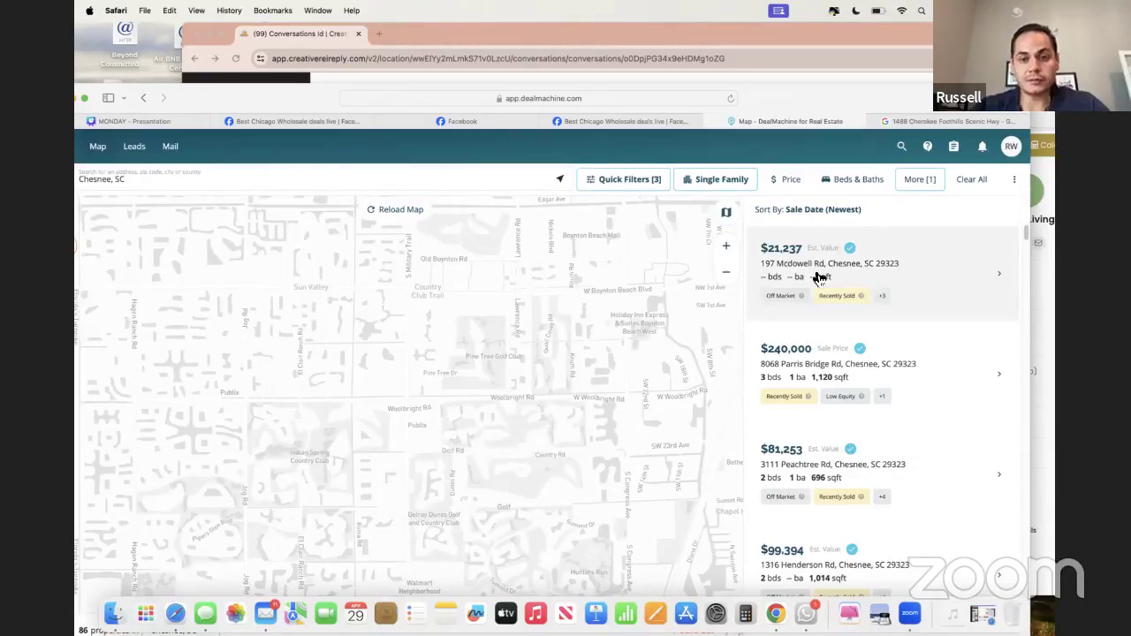
- Load the Best Chicago Wholesale Deals CRM in the Street View tab using the 'cr' address shortcut
left_click(890, 120)
left_click(619, 99)
type("cr")
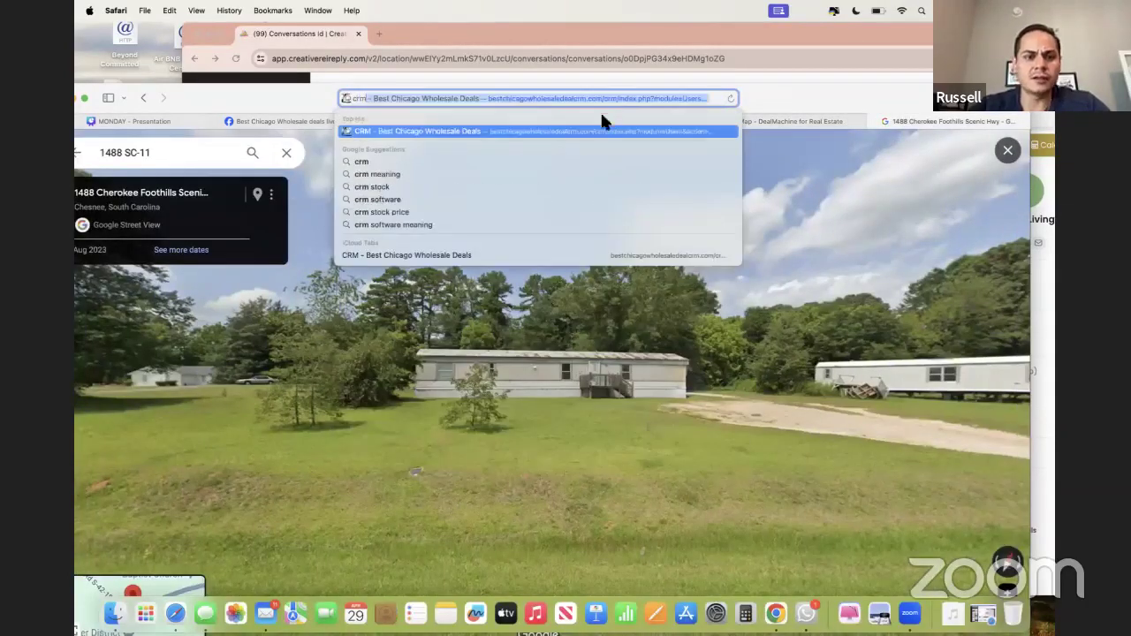
key("Escape")
left_click(750, 122)
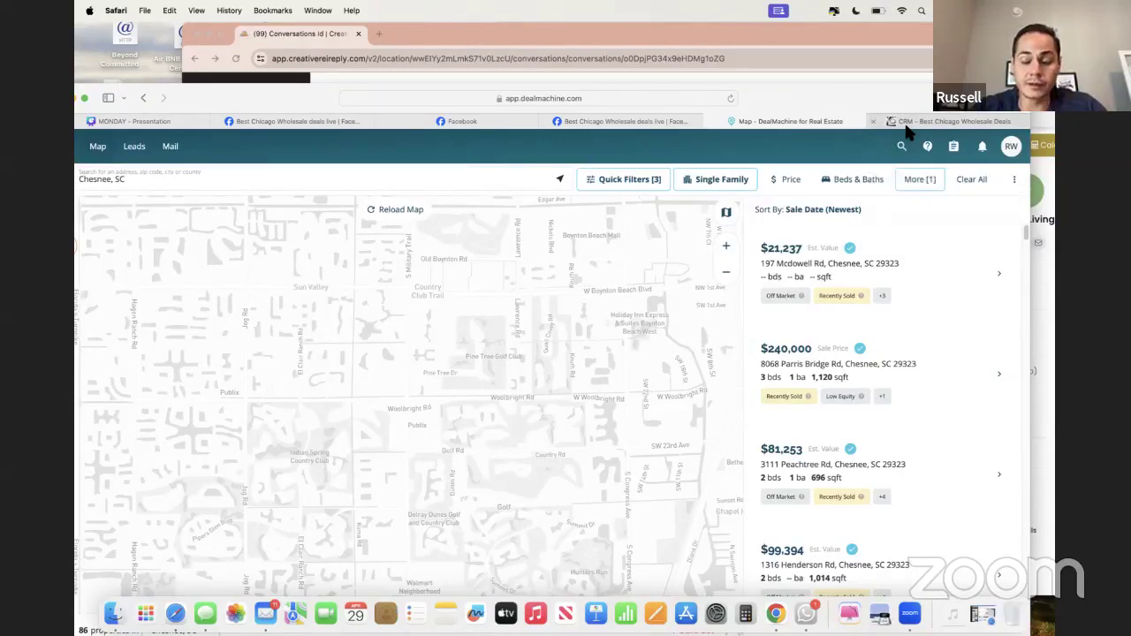
- Open a blank Create Lead form from SALES > Leads in the CRM
mouse_move(905, 129)
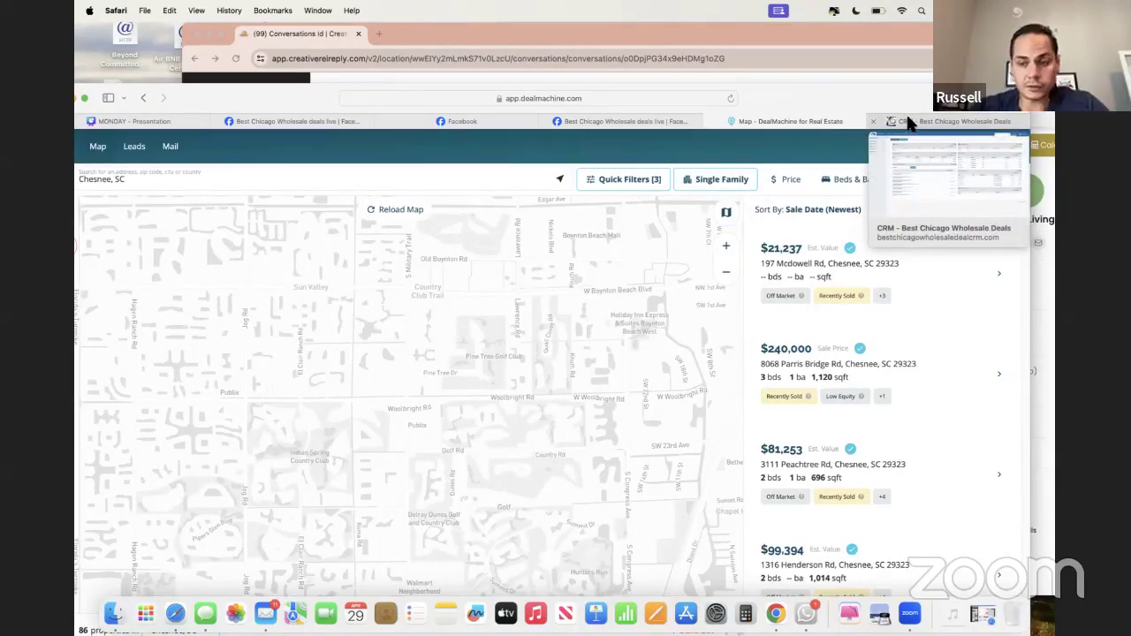
left_click(910, 124)
mouse_move(170, 143)
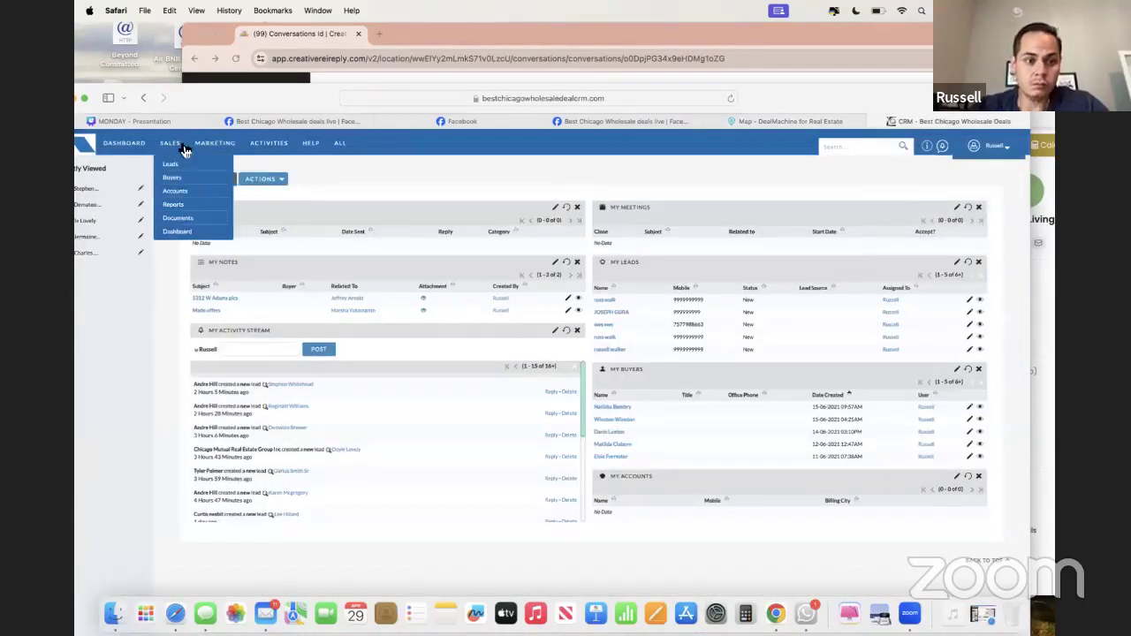
left_click(181, 166)
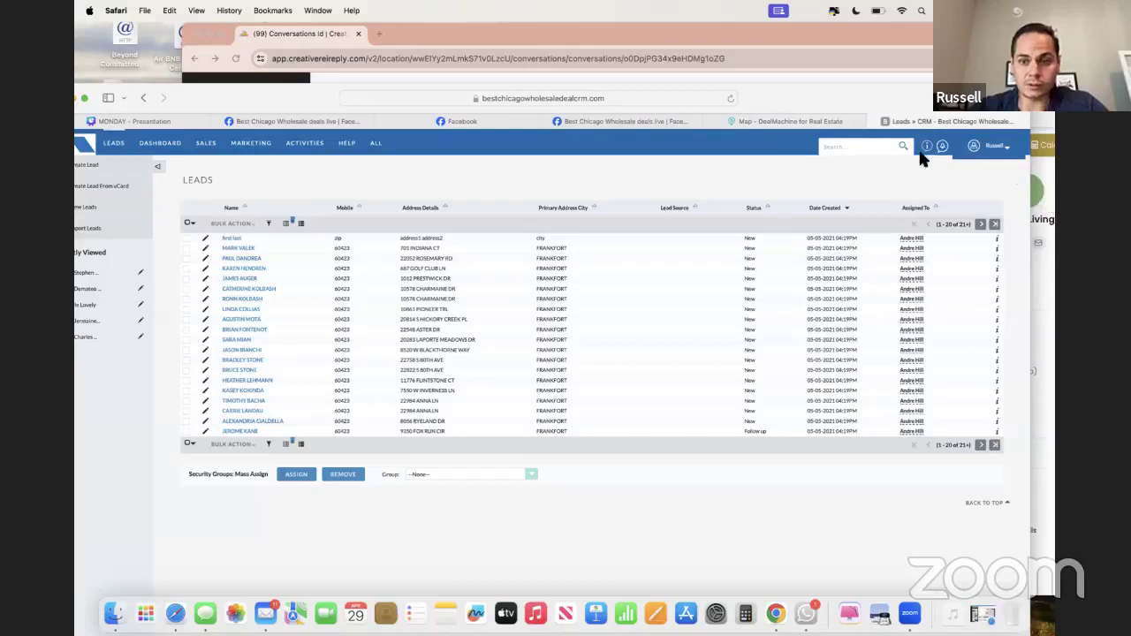
mouse_move(314, 143)
mouse_move(210, 147)
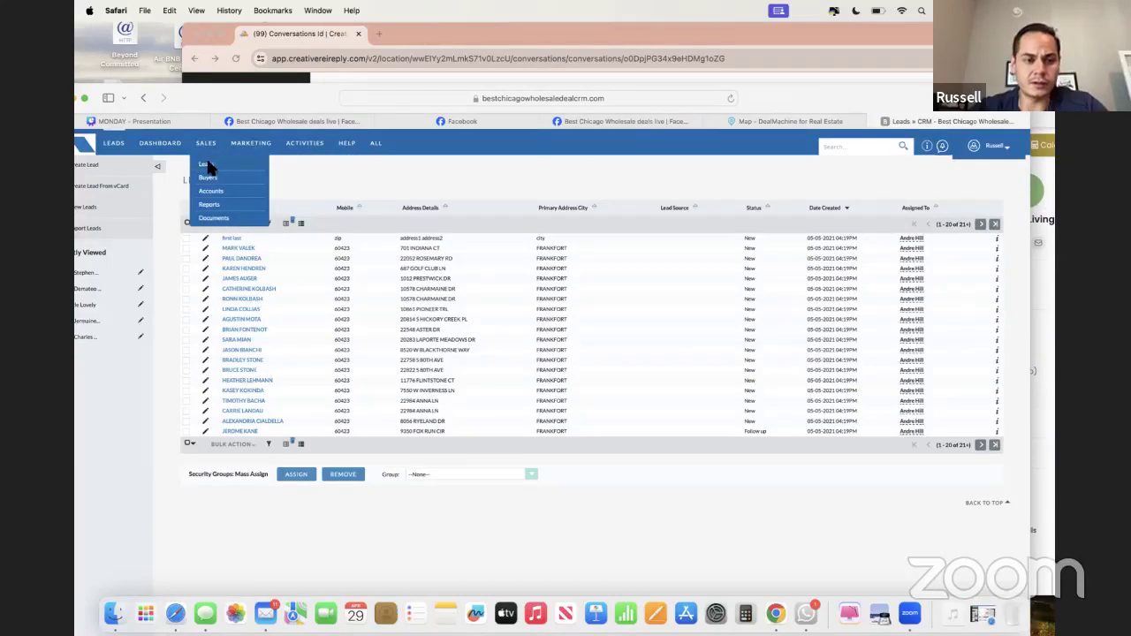
left_click(207, 164)
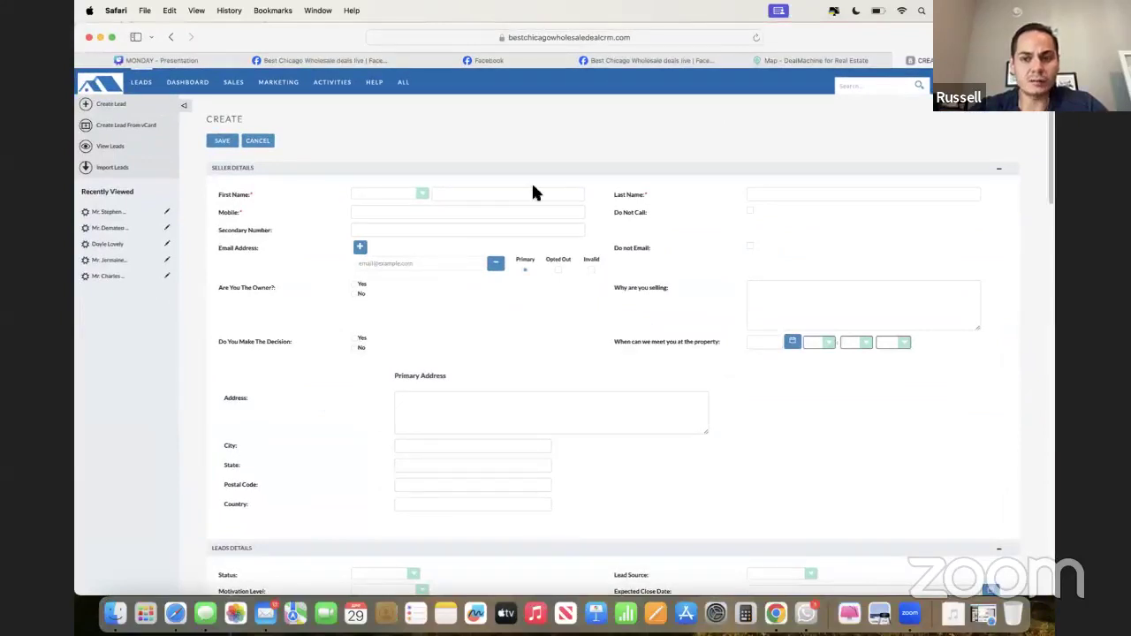
left_click(815, 62)
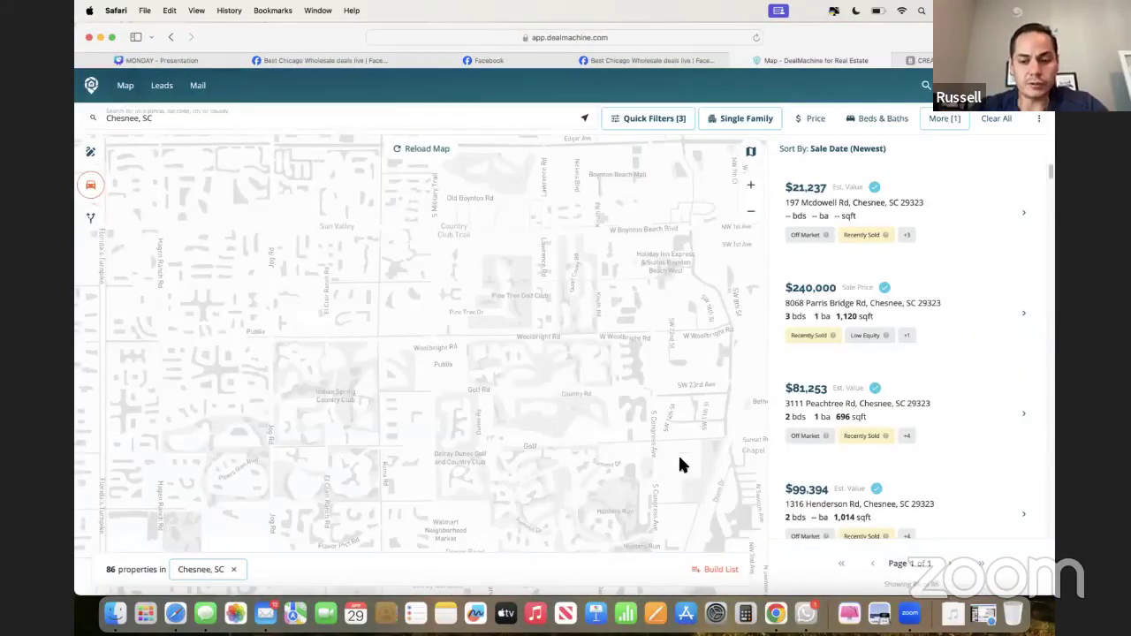
- Remove the Cash Buyers and Absentee Owners quick filters
left_click(681, 124)
scroll(654, 255, "down", 5)
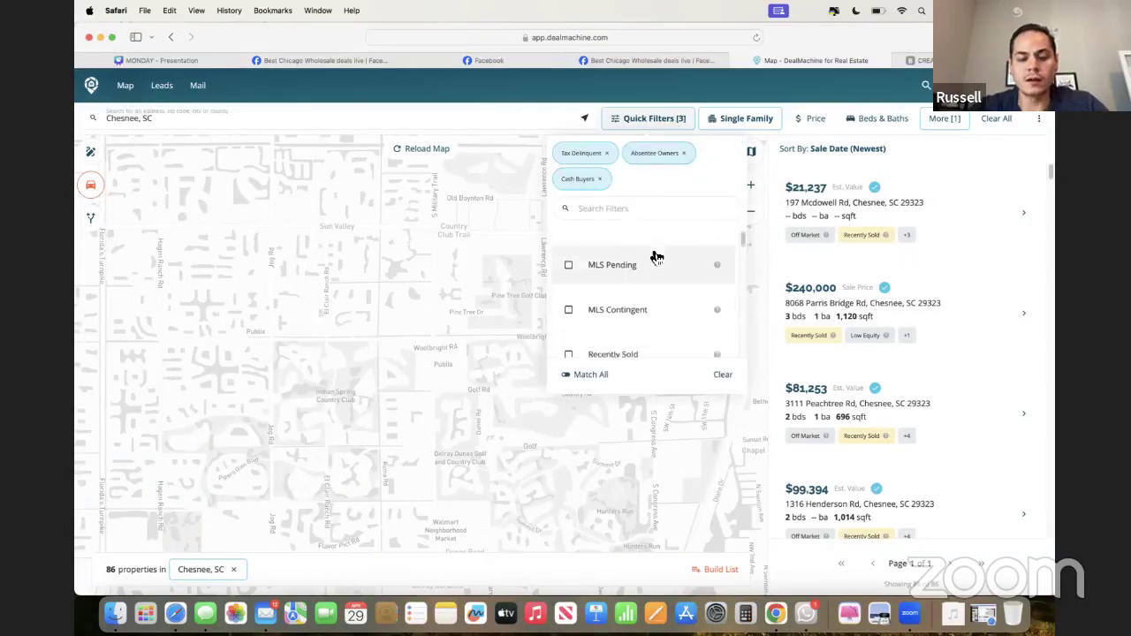
left_click(601, 179)
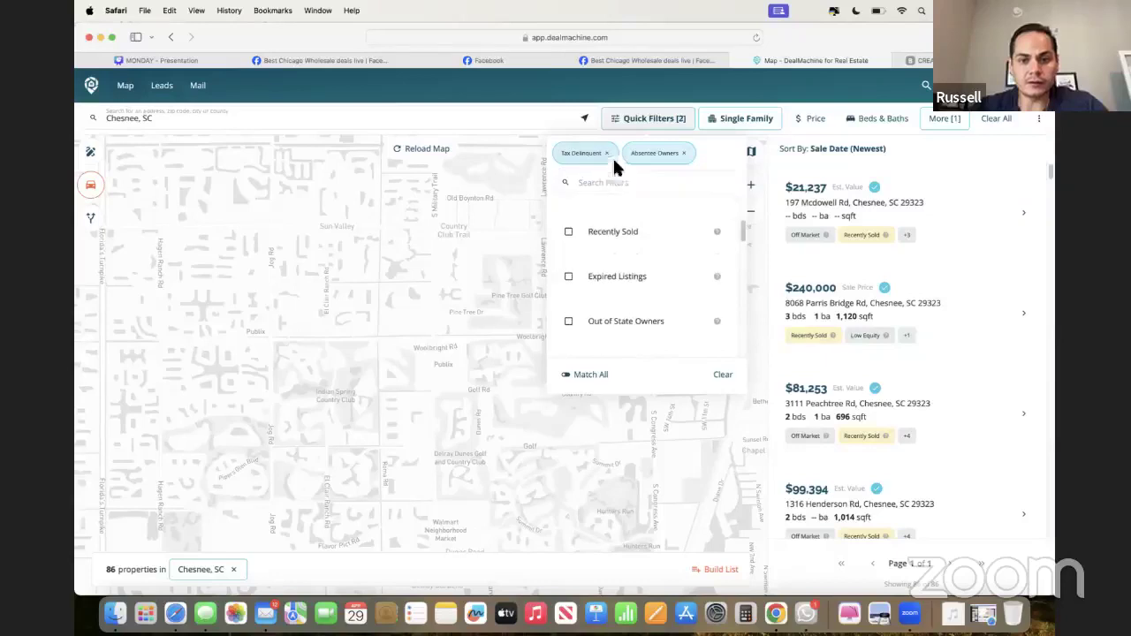
left_click(683, 154)
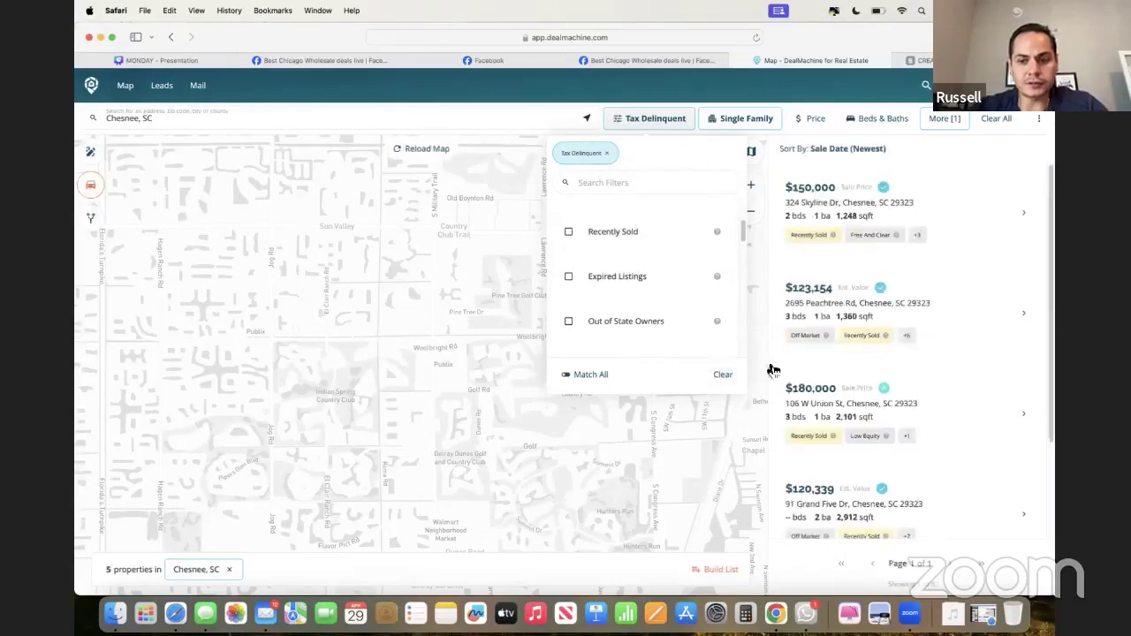
- Delete the last sale date condition from More filters
left_click(950, 120)
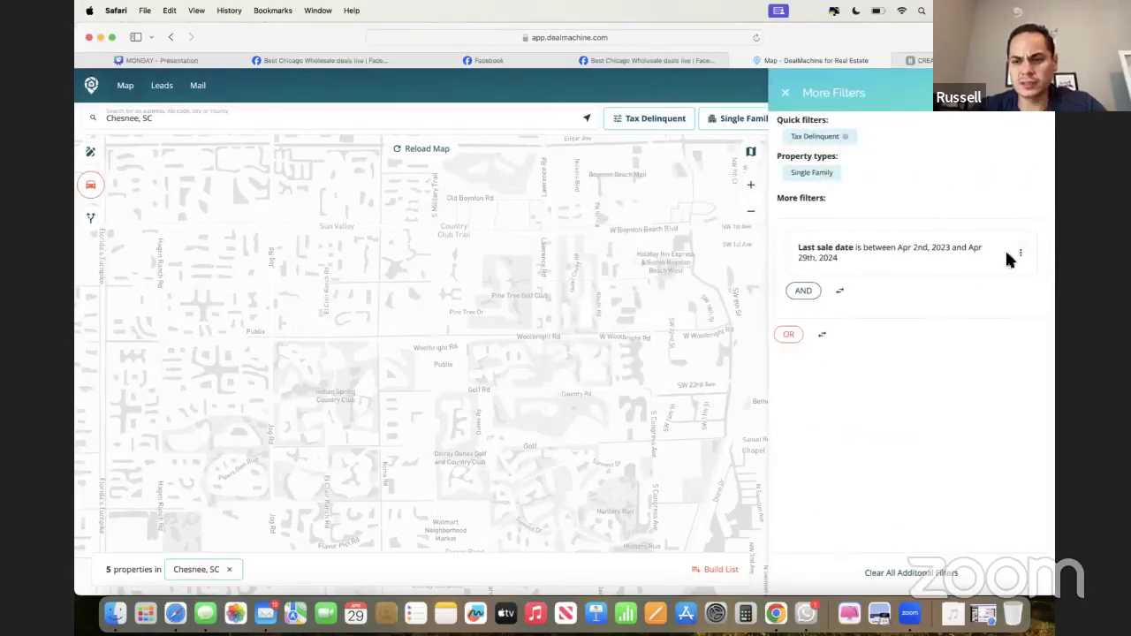
left_click(1019, 254)
left_click(958, 344)
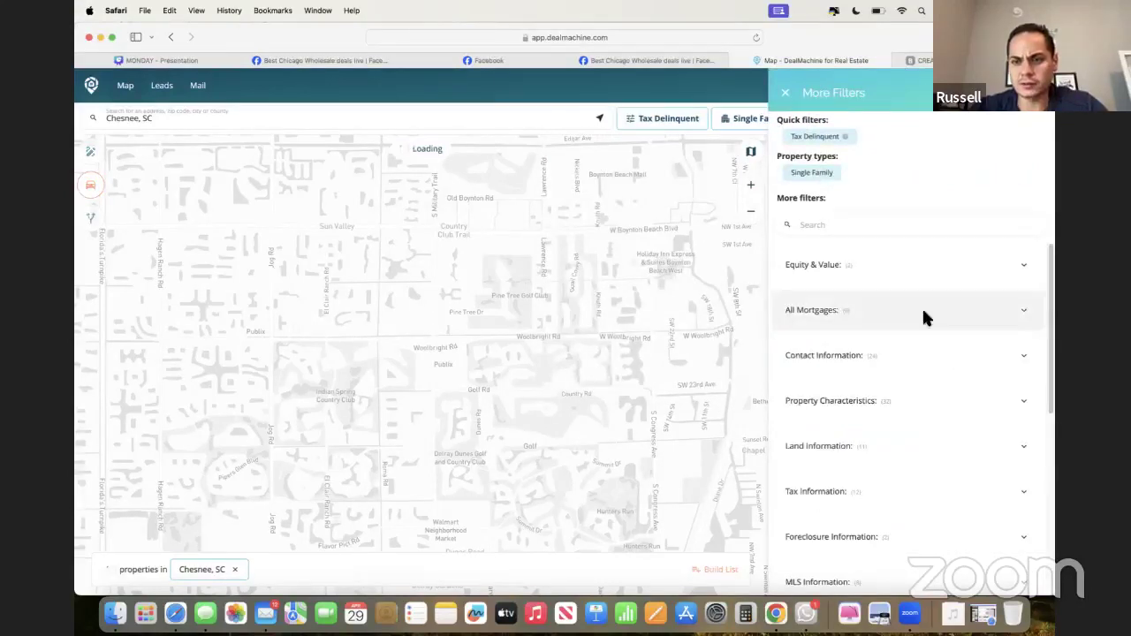
left_click(785, 92)
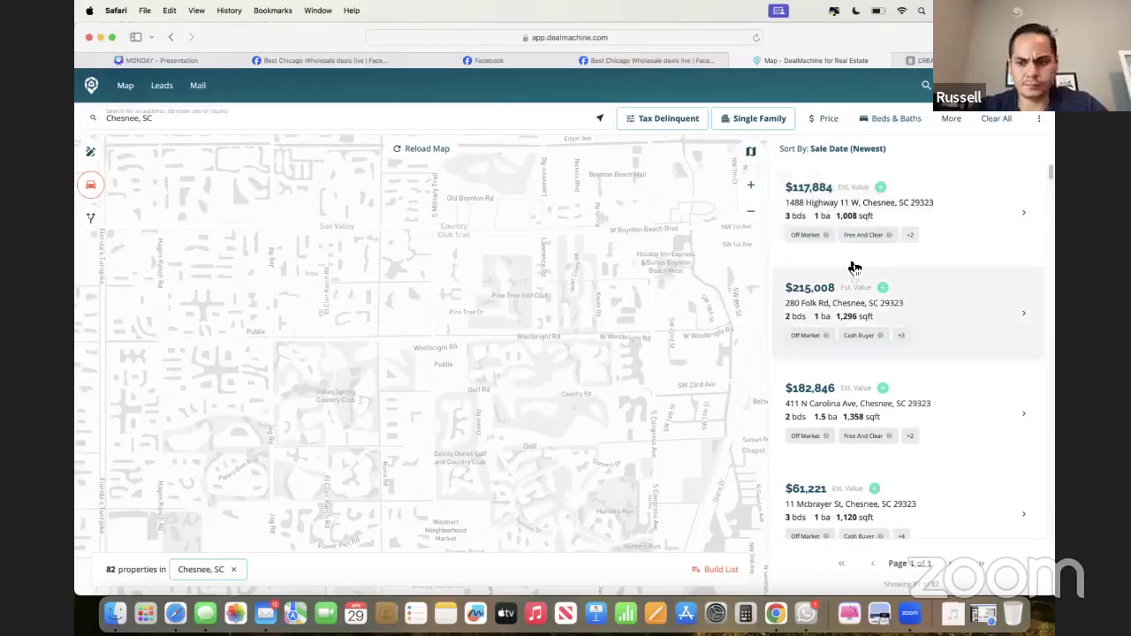
- Add the Preforeclosures quick filter alongside Tax Delinquent, leaving 92 properties
left_click(667, 121)
scroll(616, 276, "down", 10)
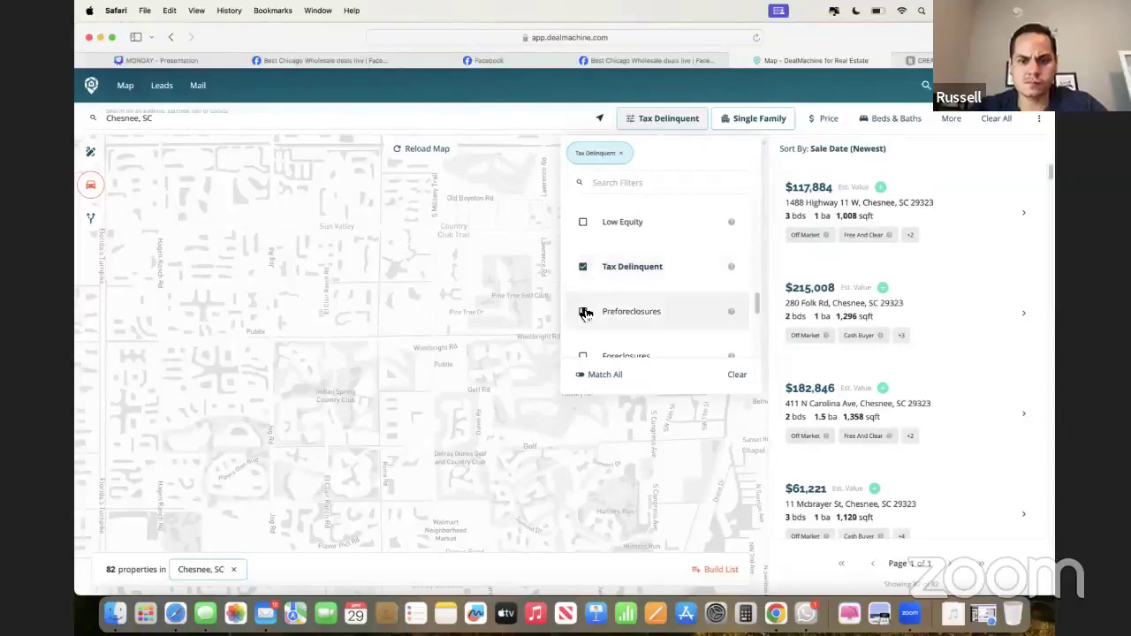
left_click(583, 311)
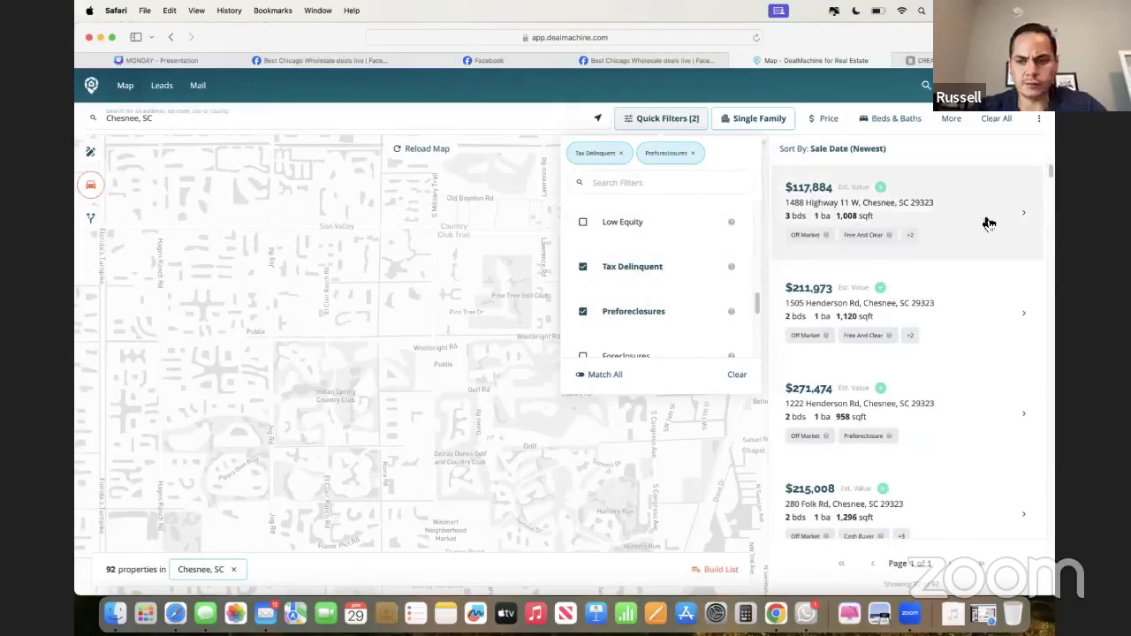
left_click(972, 151)
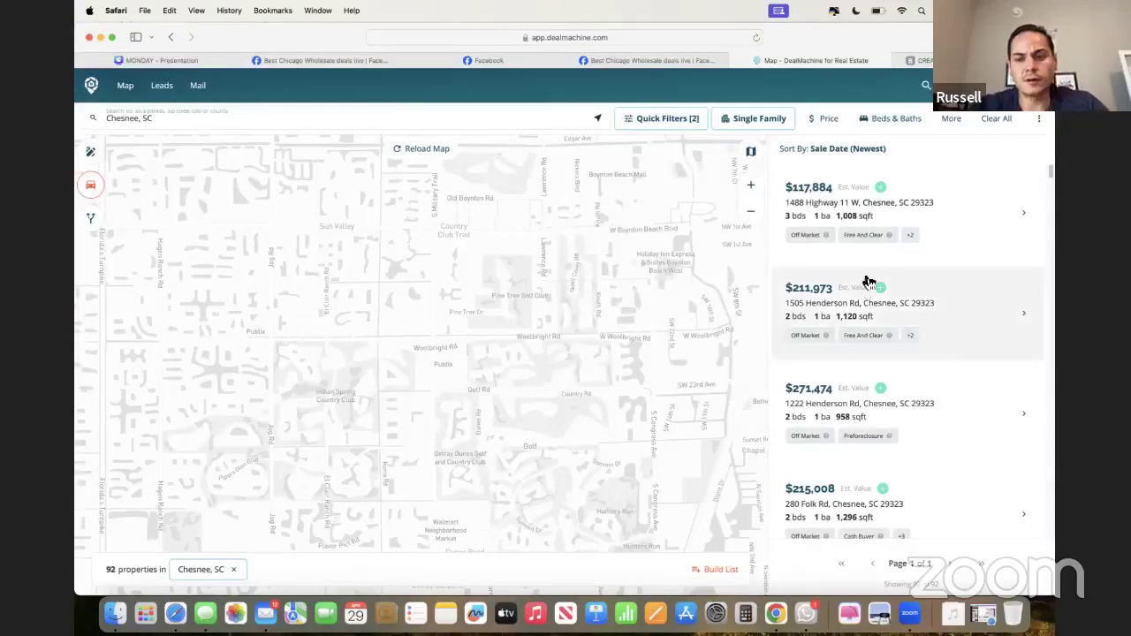
left_click_drag(879, 38, 856, 49)
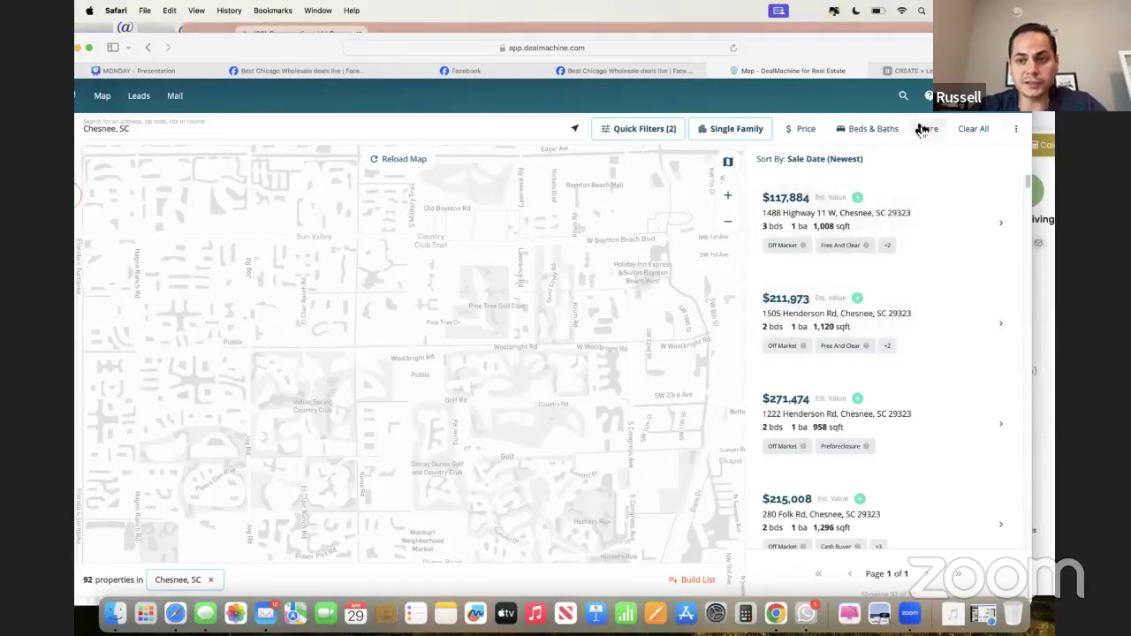
left_click(910, 72)
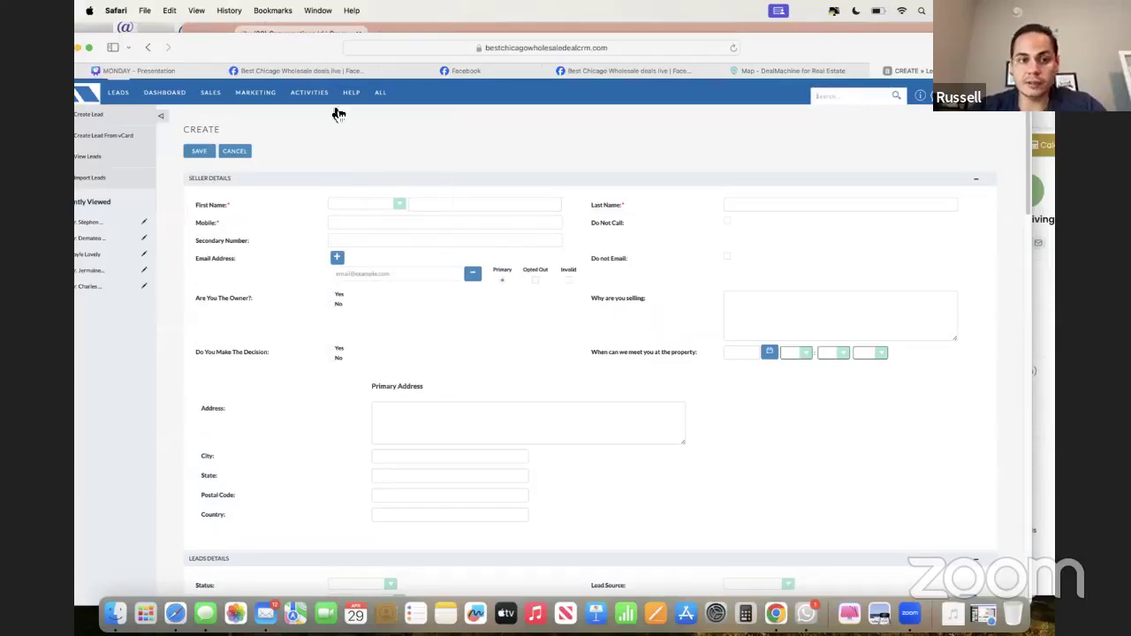
mouse_move(210, 91)
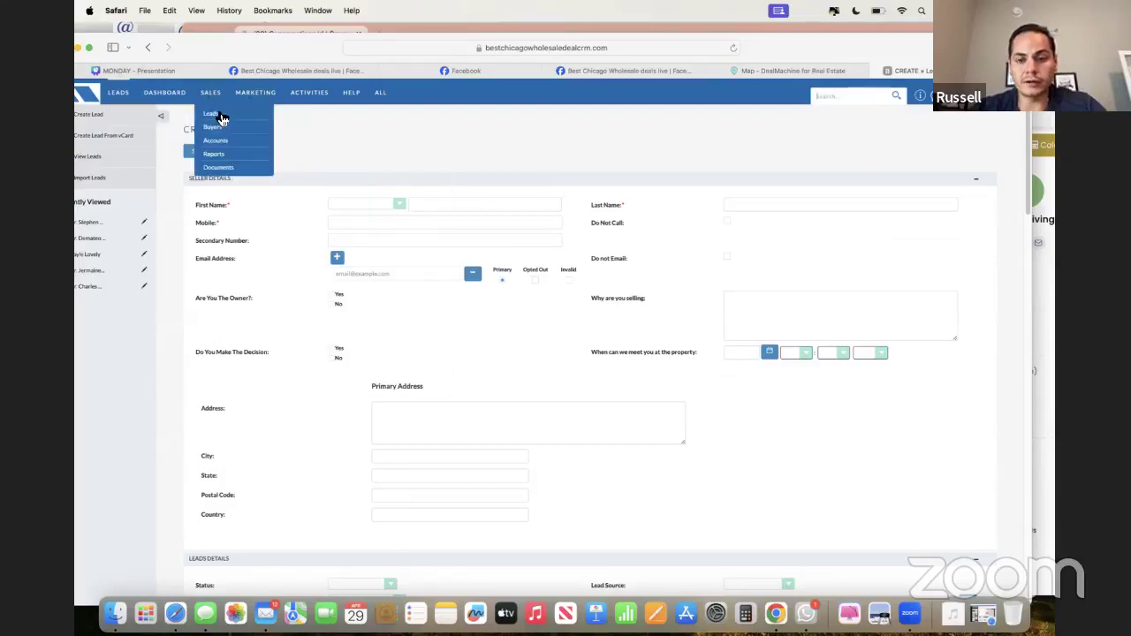
left_click_drag(789, 45, 812, 34)
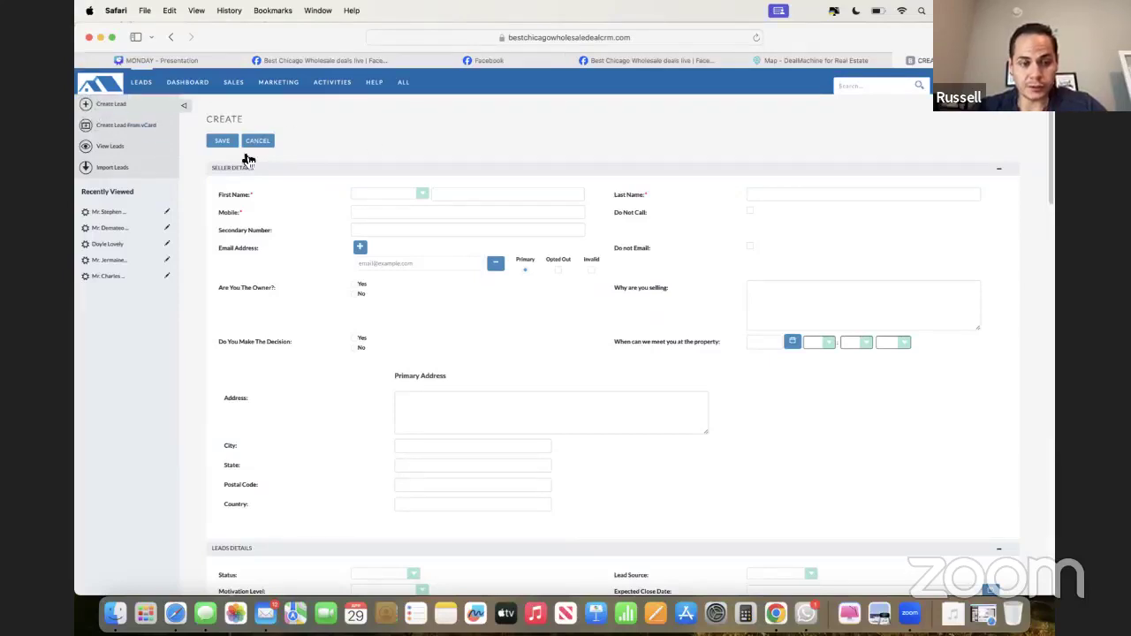
scroll(469, 275, "up", 3)
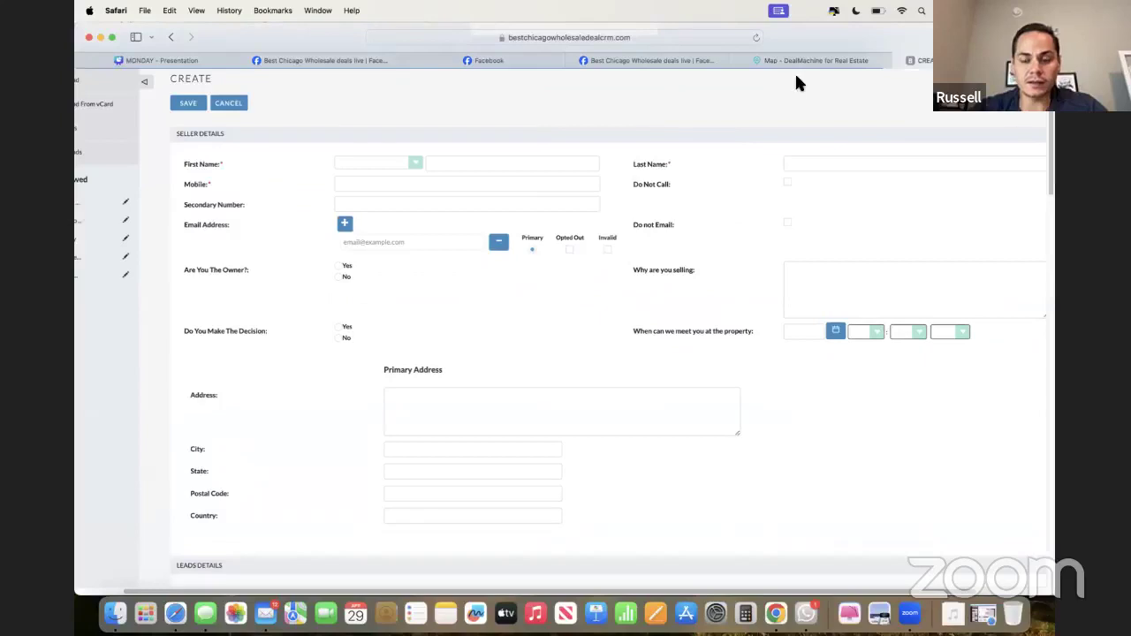
left_click(805, 61)
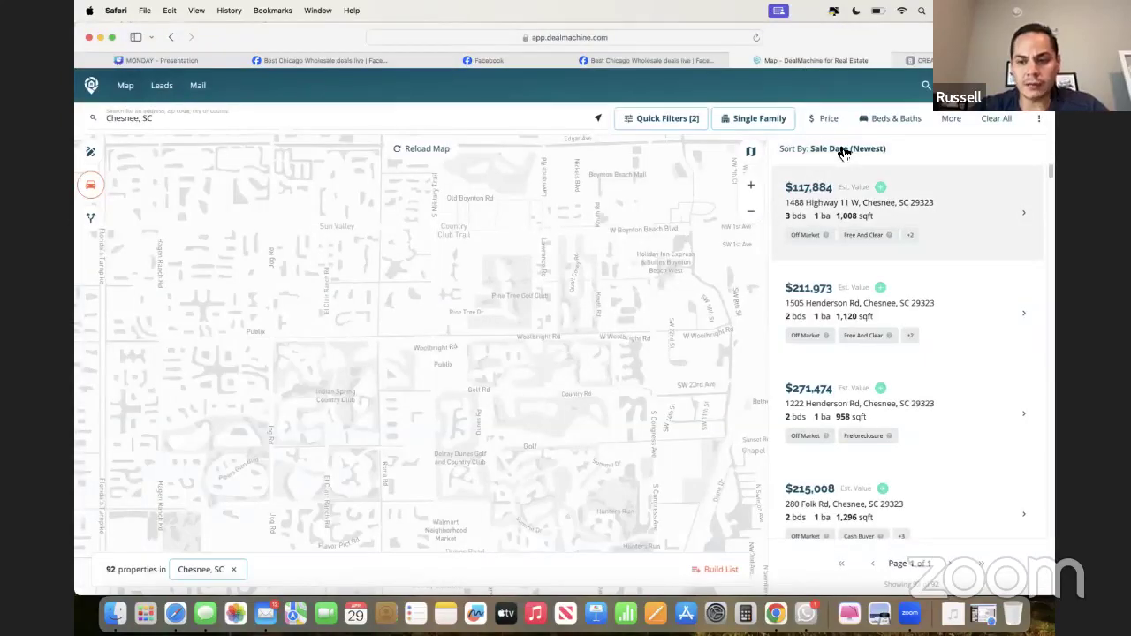
left_click(866, 205)
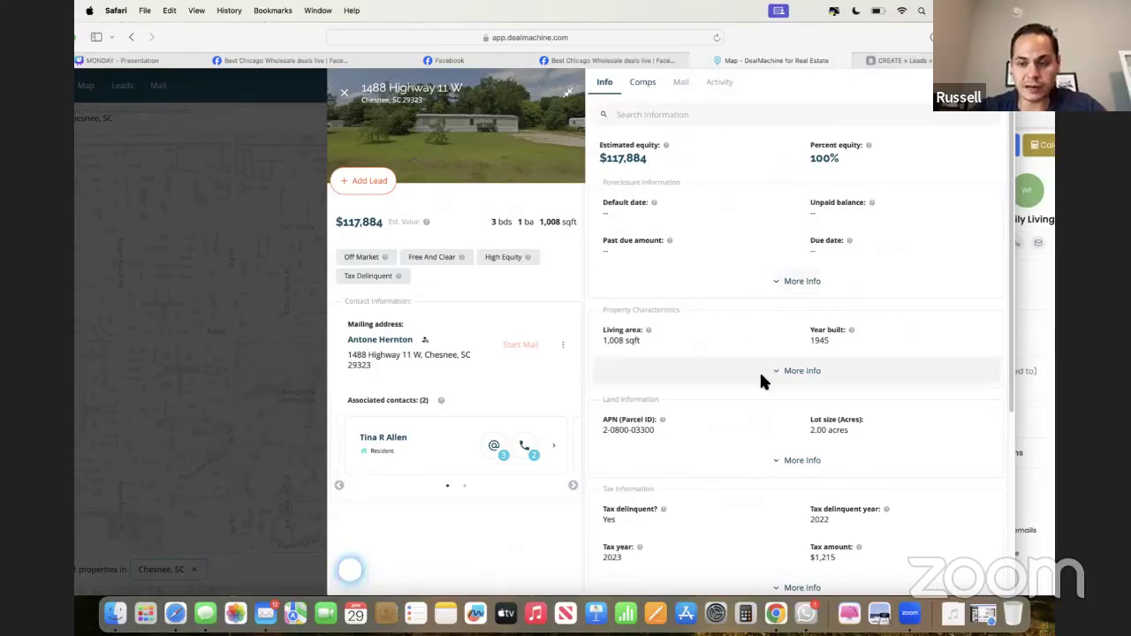
left_click(788, 371)
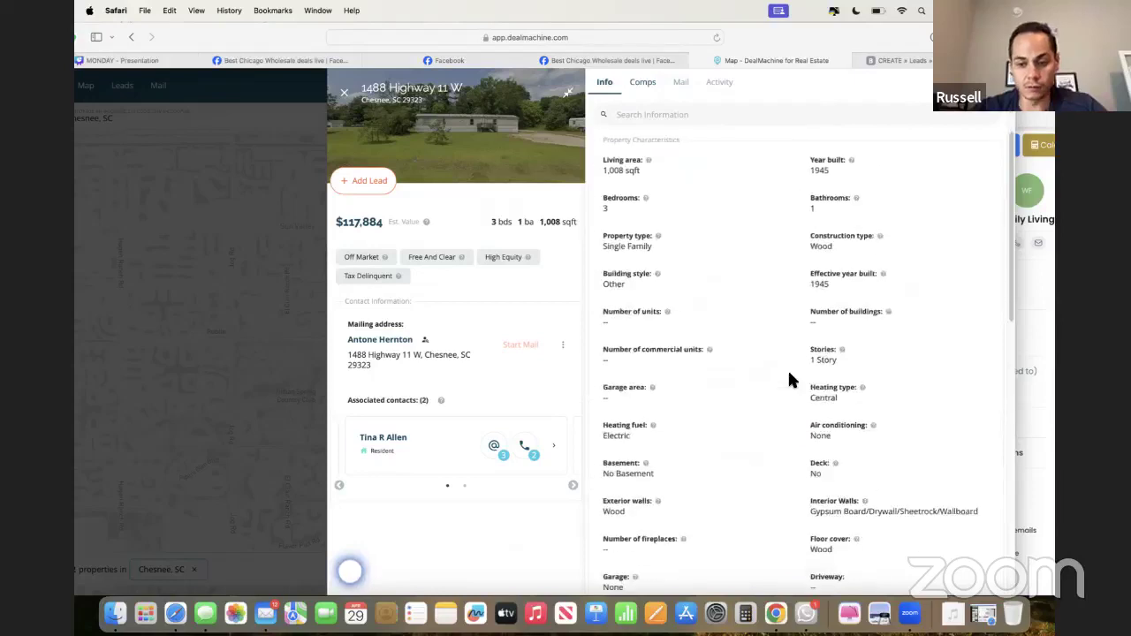
scroll(788, 375, "up", 3)
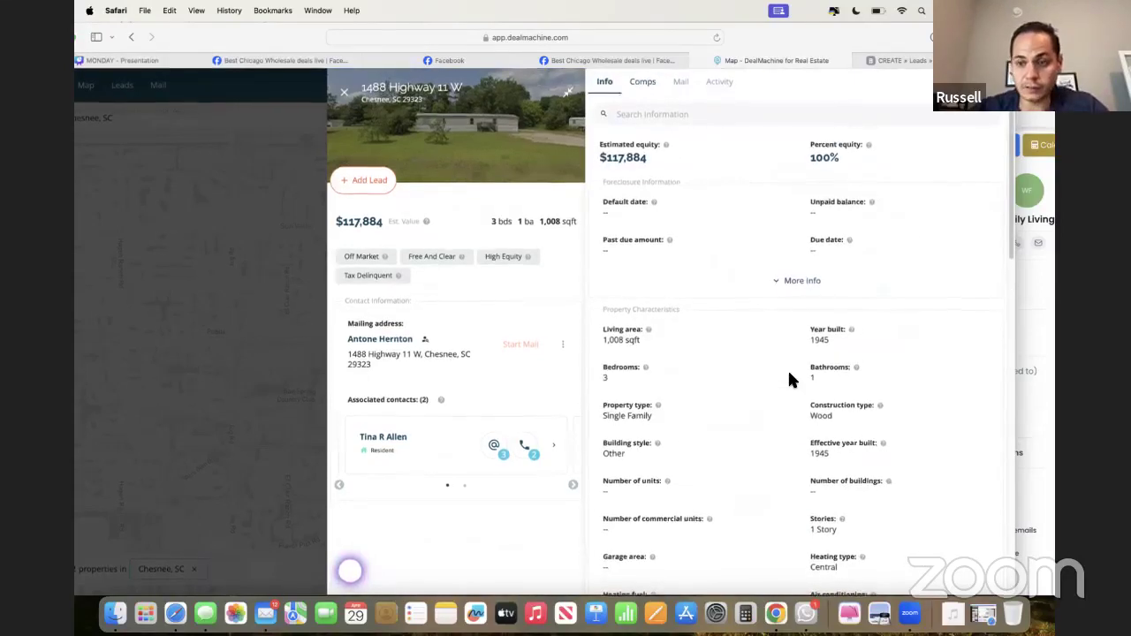
- Go to the Leads area under SALES in the CRM tab
left_click(884, 60)
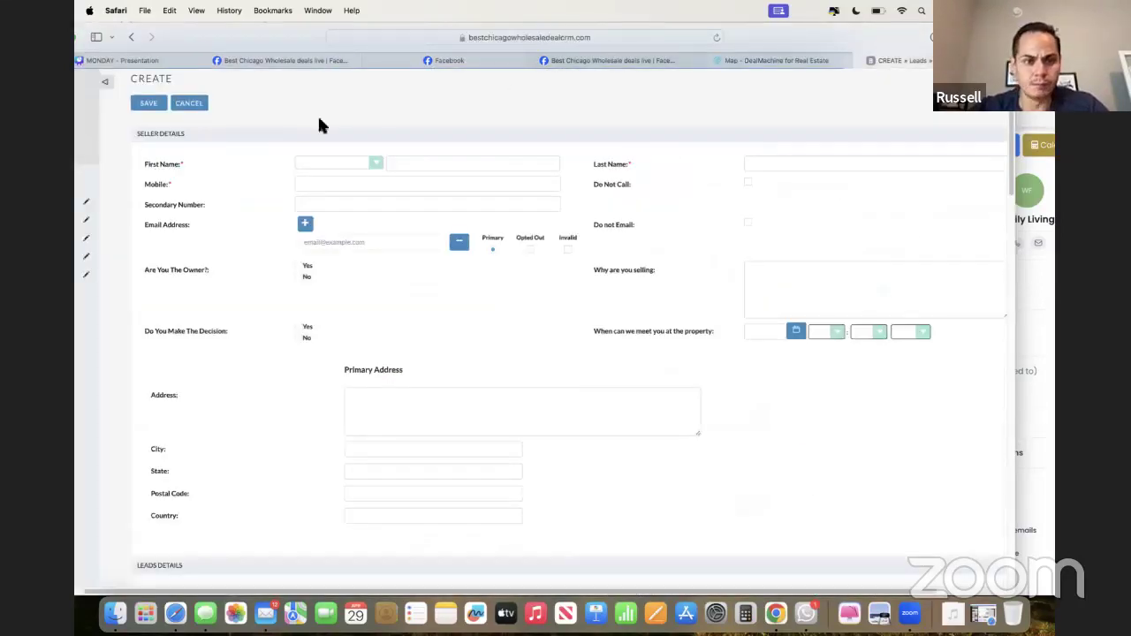
double_click(766, 33)
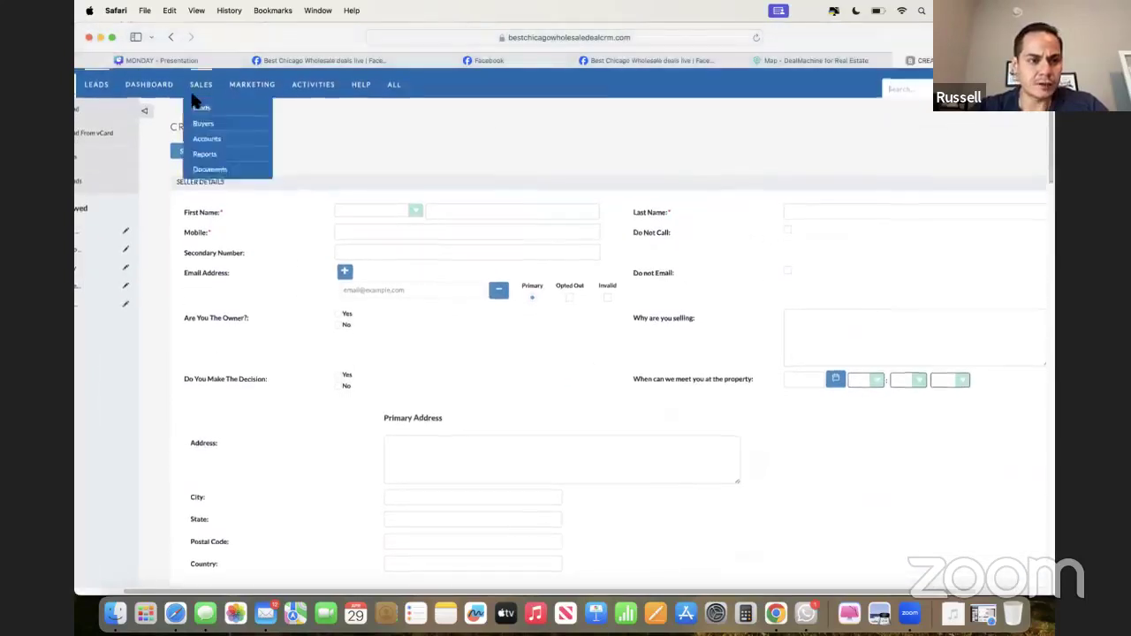
left_click(204, 108)
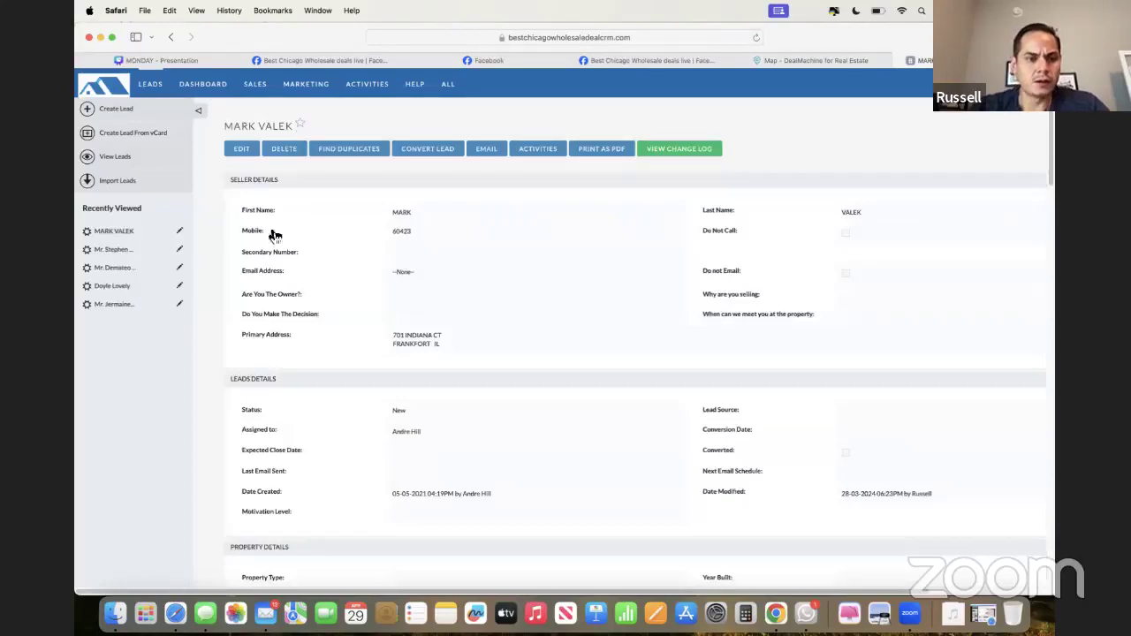
- Edit the Frankfort, IL seller lead and review Property Details: 1,259 sq ft, Total Gut Rehab
left_click(242, 149)
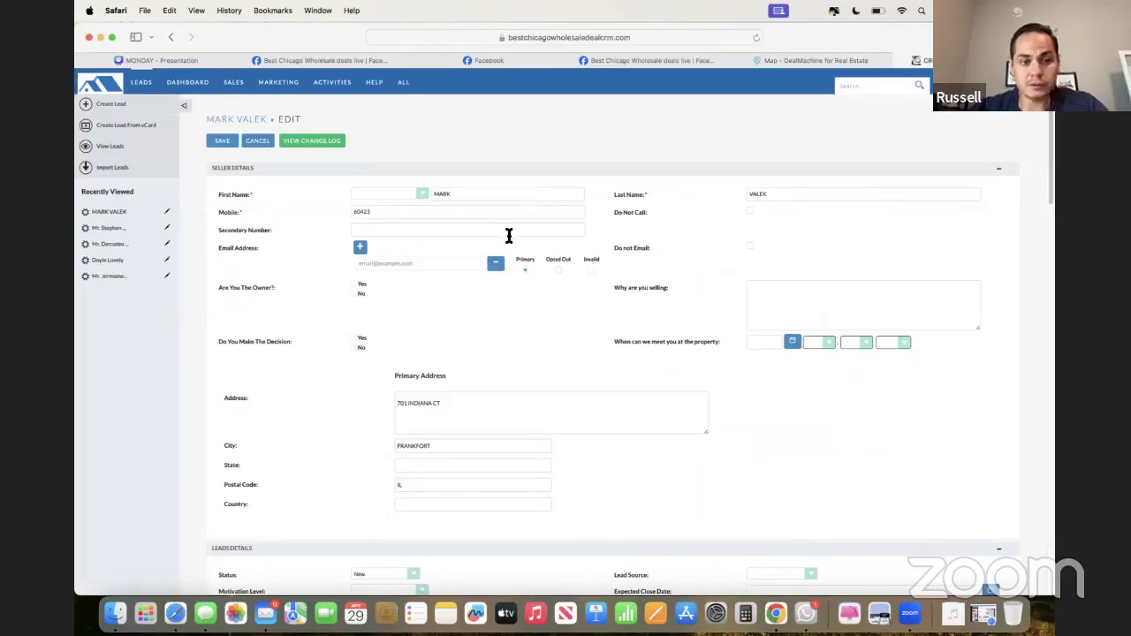
scroll(592, 321, "down", 1)
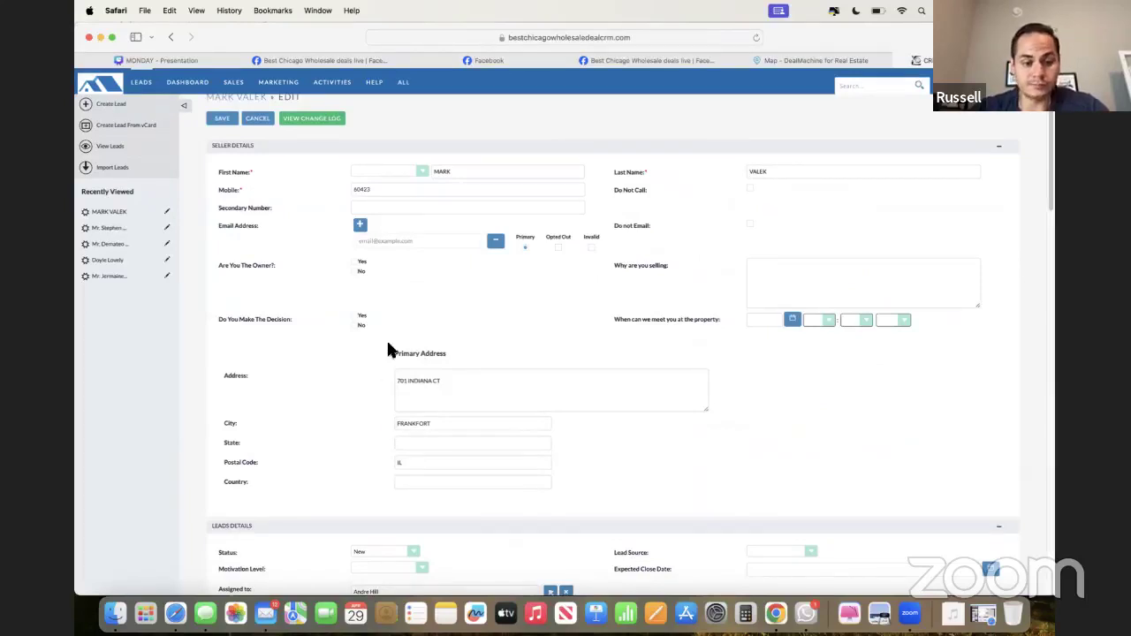
scroll(388, 345, "up", 2)
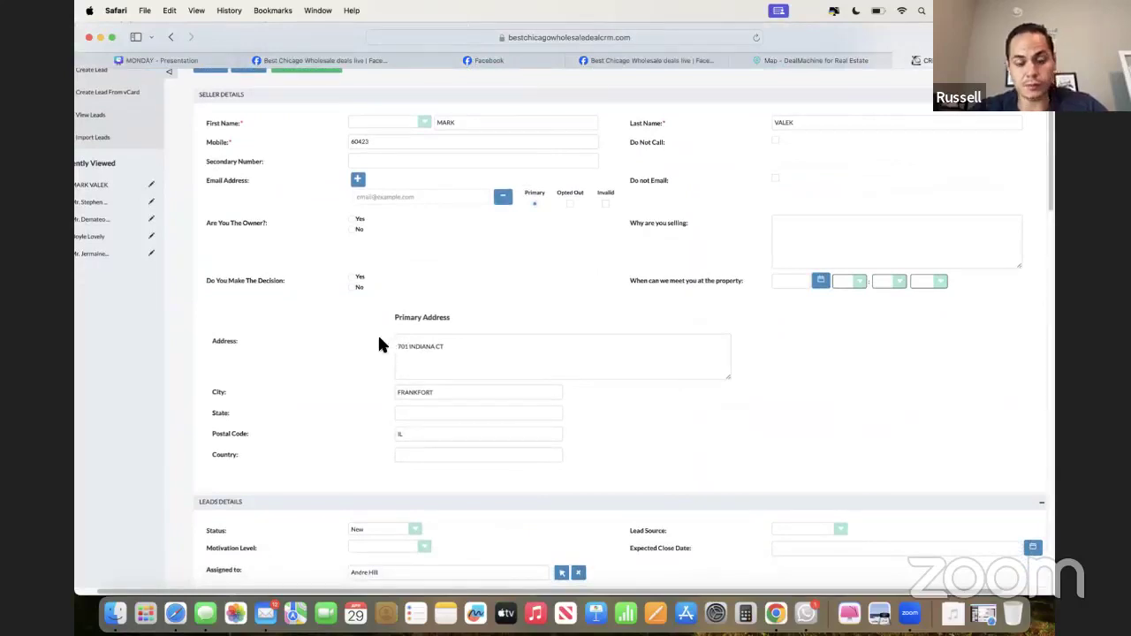
scroll(371, 344, "down", 1)
scroll(371, 345, "up", 2)
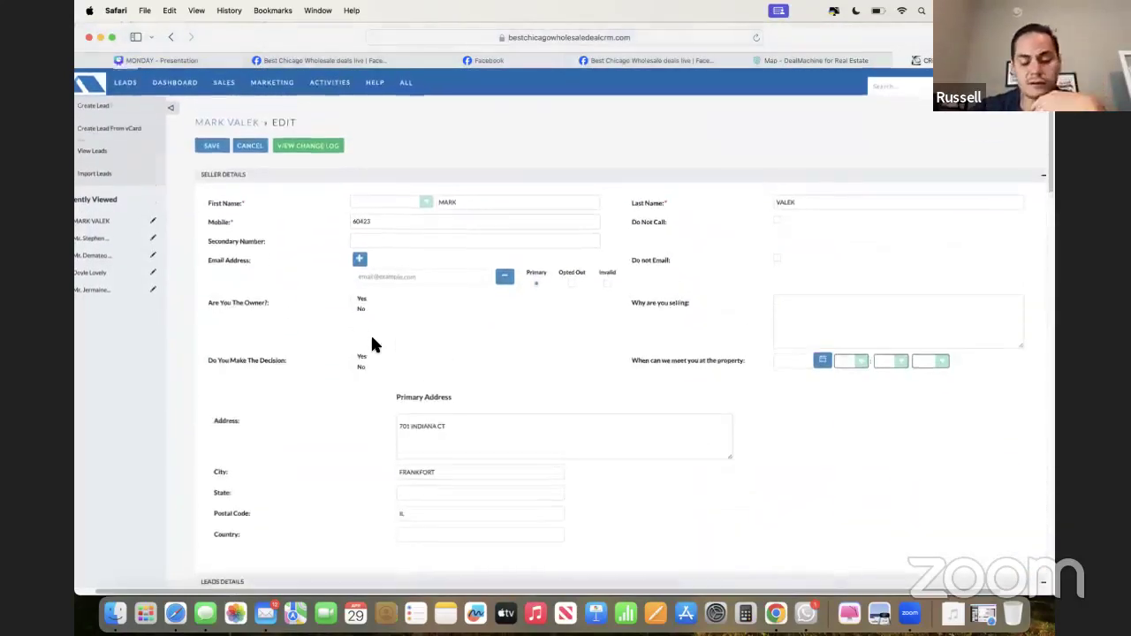
scroll(371, 344, "down", 5)
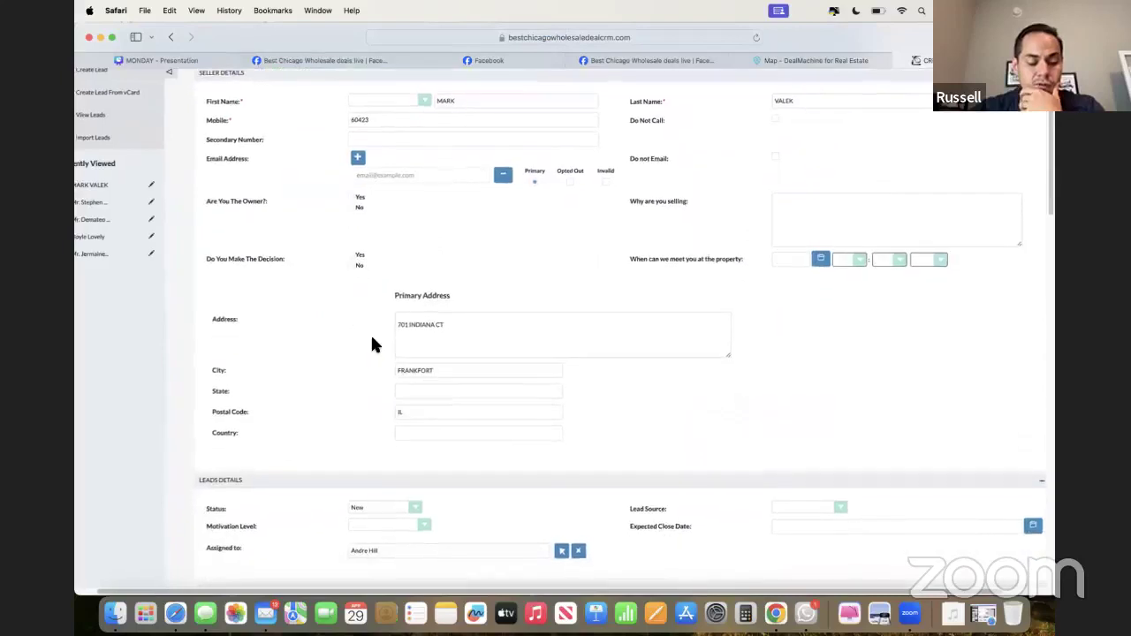
scroll(371, 344, "down", 3)
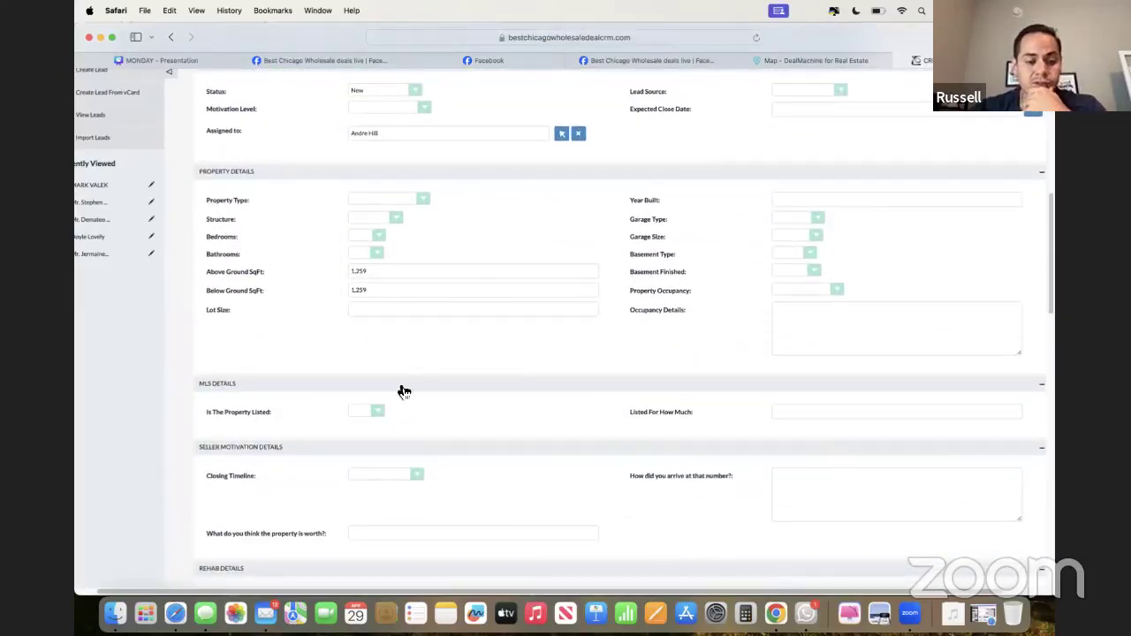
scroll(403, 391, "down", 2)
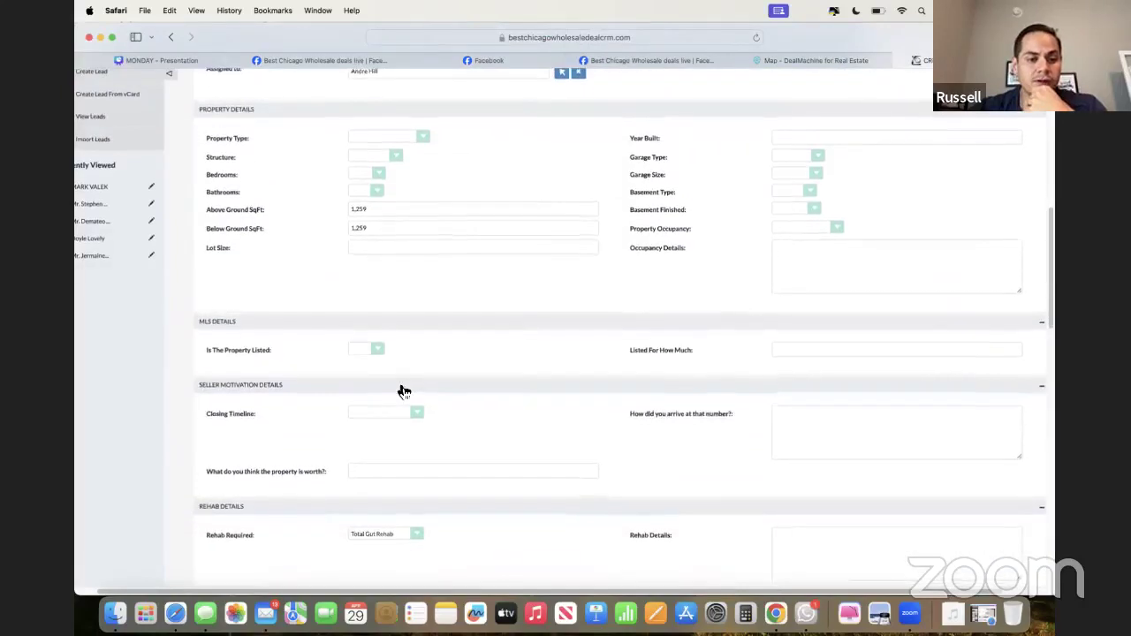
scroll(403, 392, "up", 3)
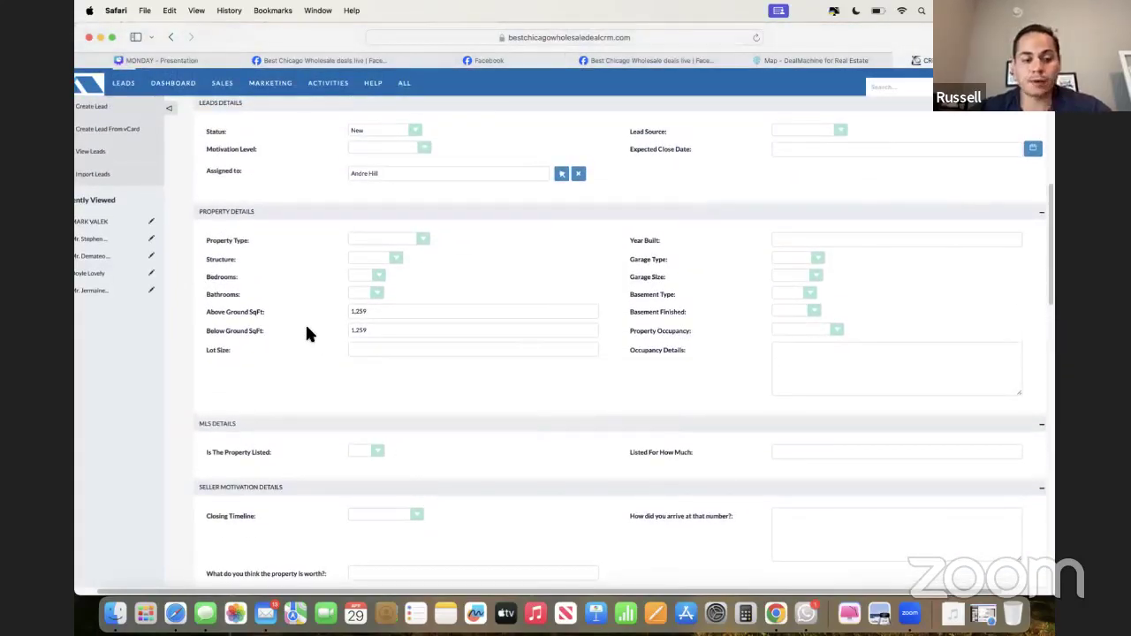
scroll(308, 333, "up", 3)
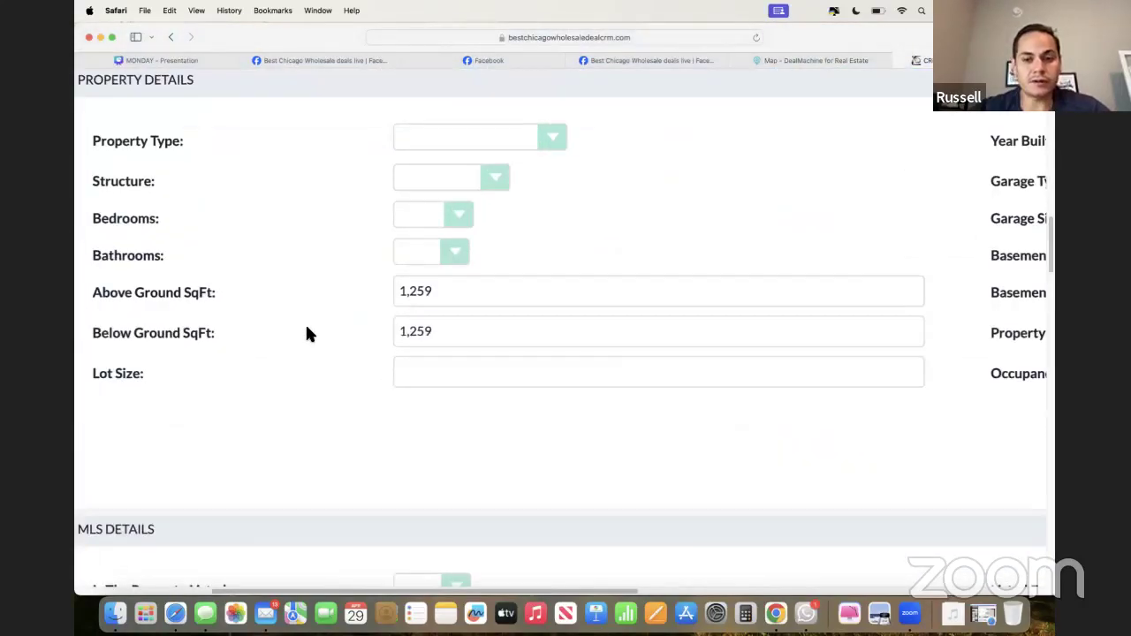
scroll(307, 333, "left", 1)
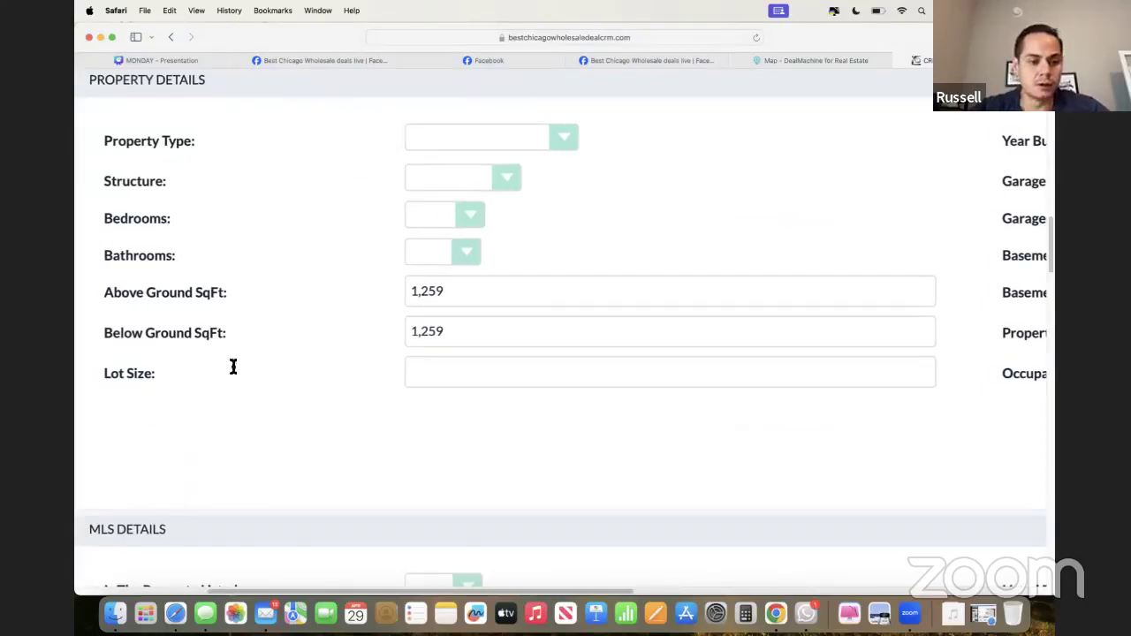
left_click_drag(182, 285, 348, 310)
left_click(370, 334)
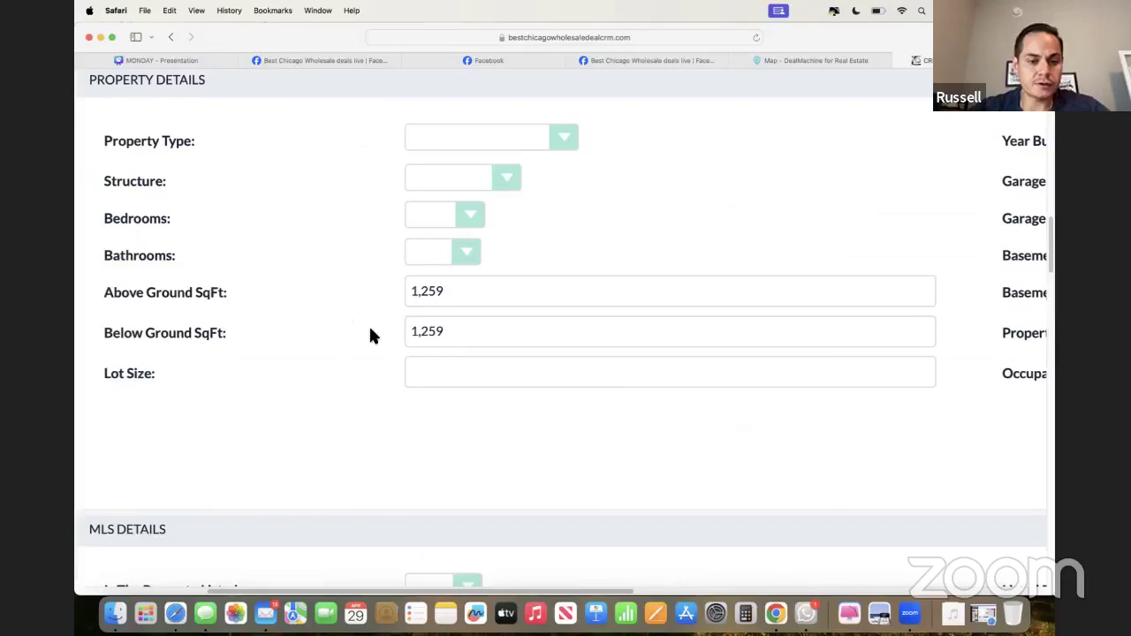
double_click(445, 296)
double_click(447, 330)
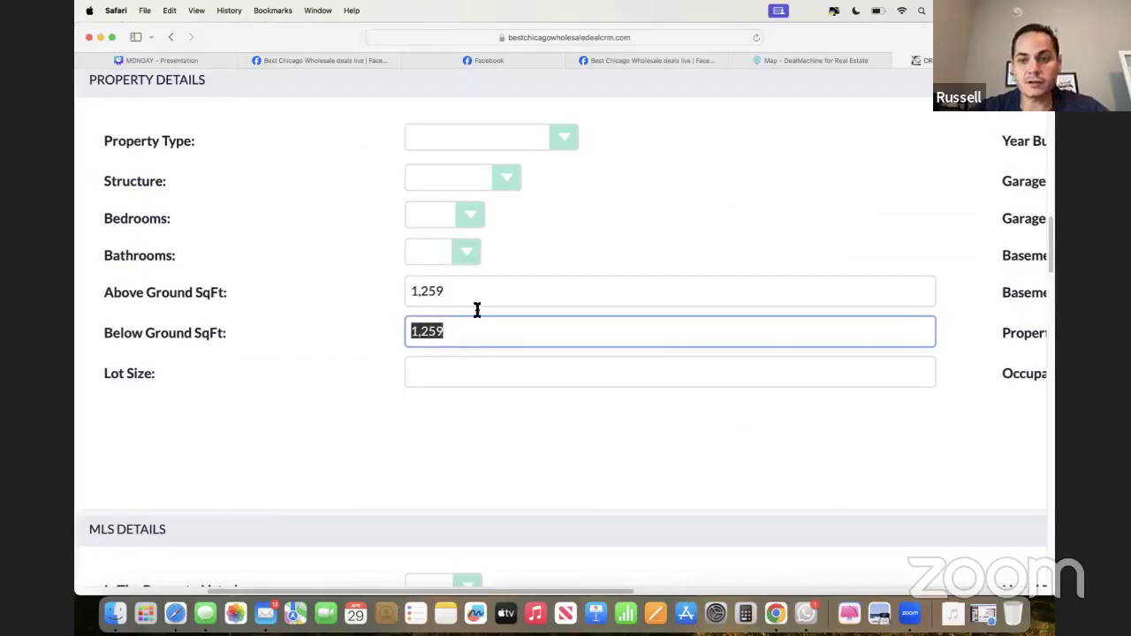
left_click(463, 300)
left_click(463, 323)
left_click(462, 304)
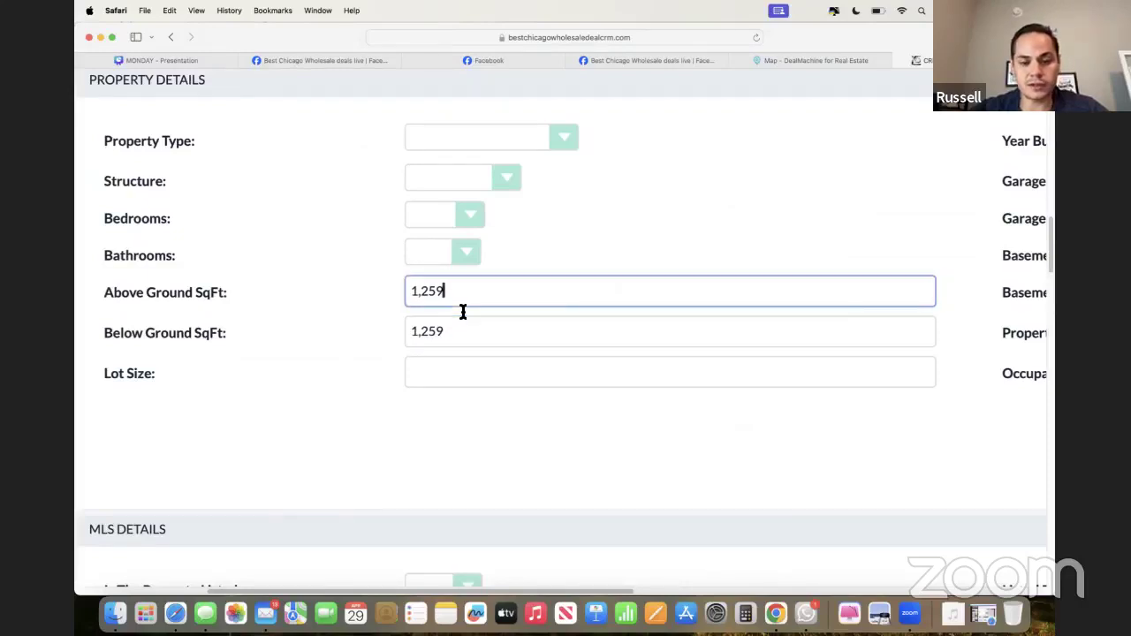
key("super+minus")
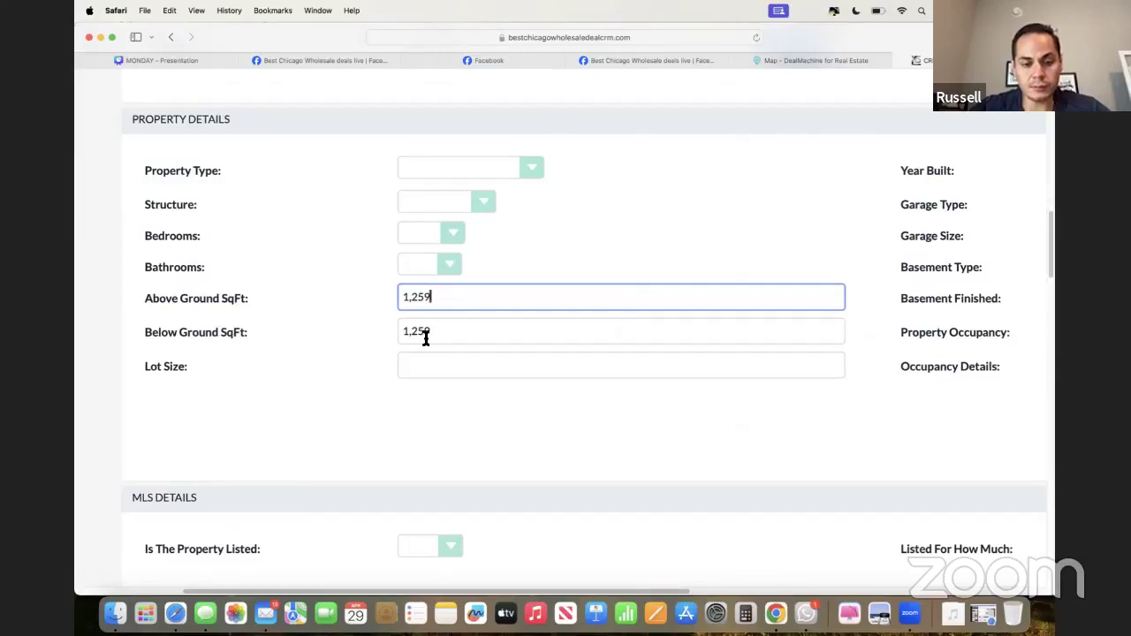
key("Tab")
left_click(345, 335)
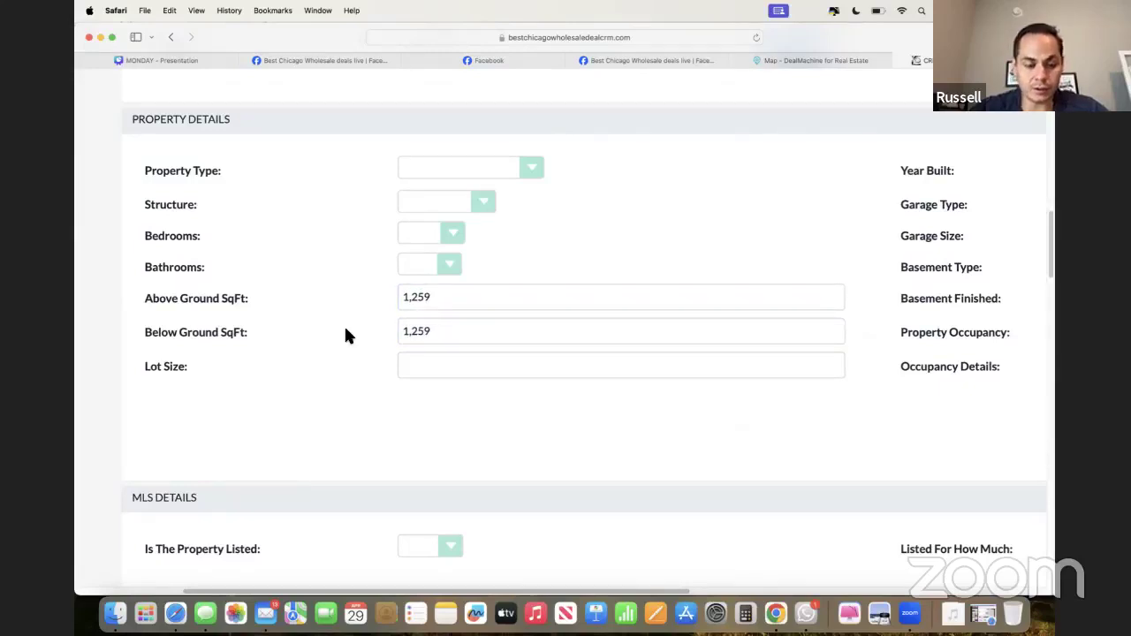
double_click(396, 334)
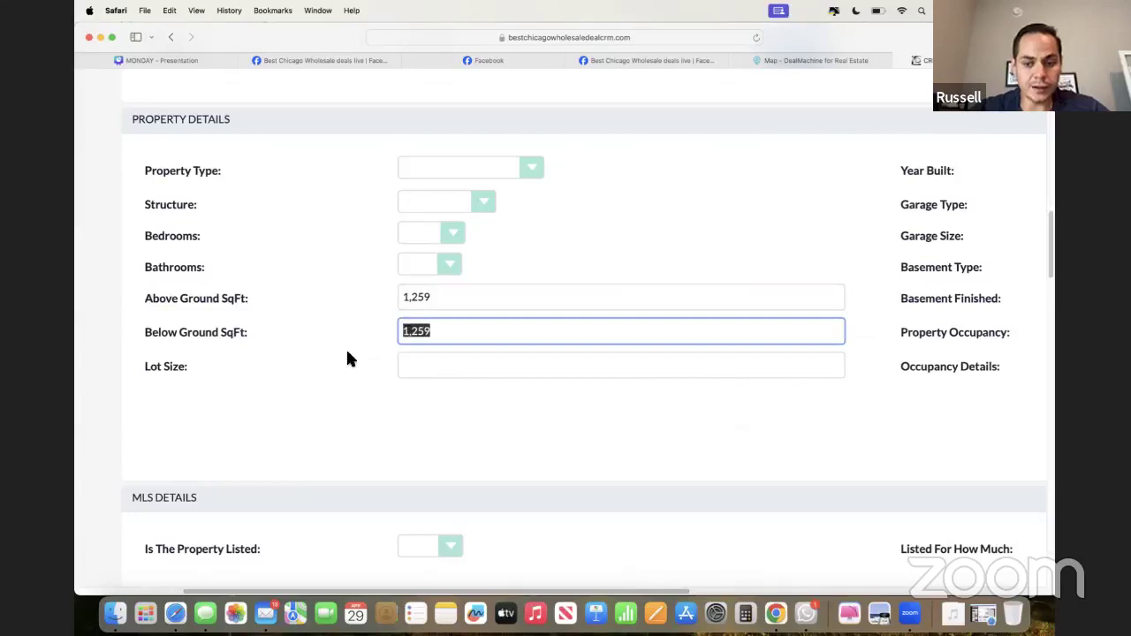
scroll(346, 357, "down", 1)
scroll(348, 358, "down", 10)
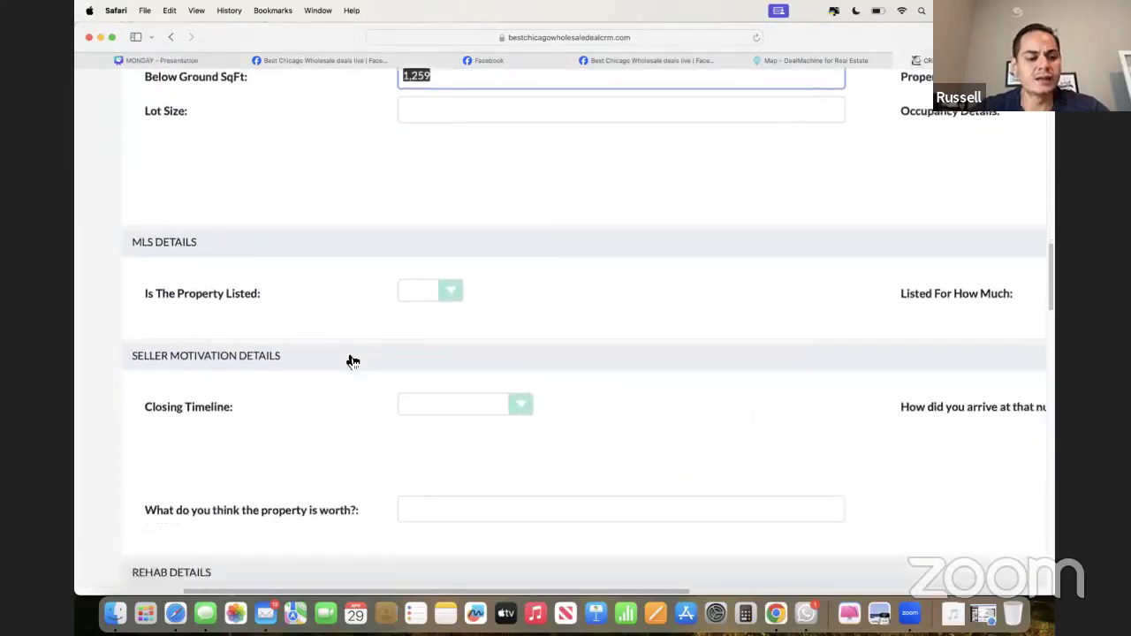
scroll(402, 348, "down", 3)
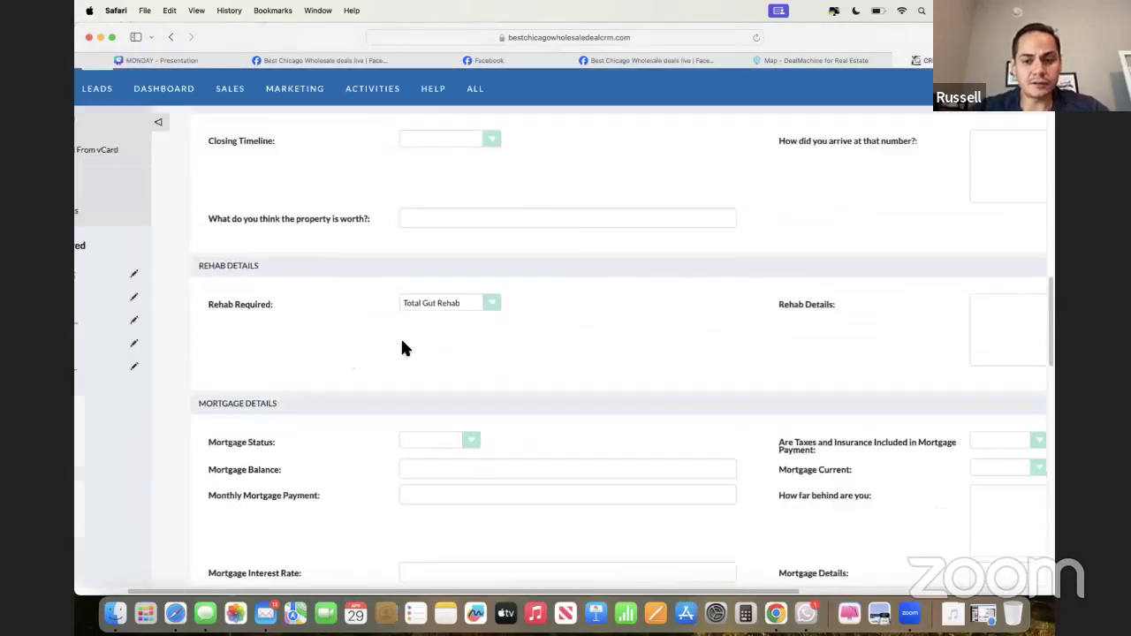
scroll(402, 348, "up", 2)
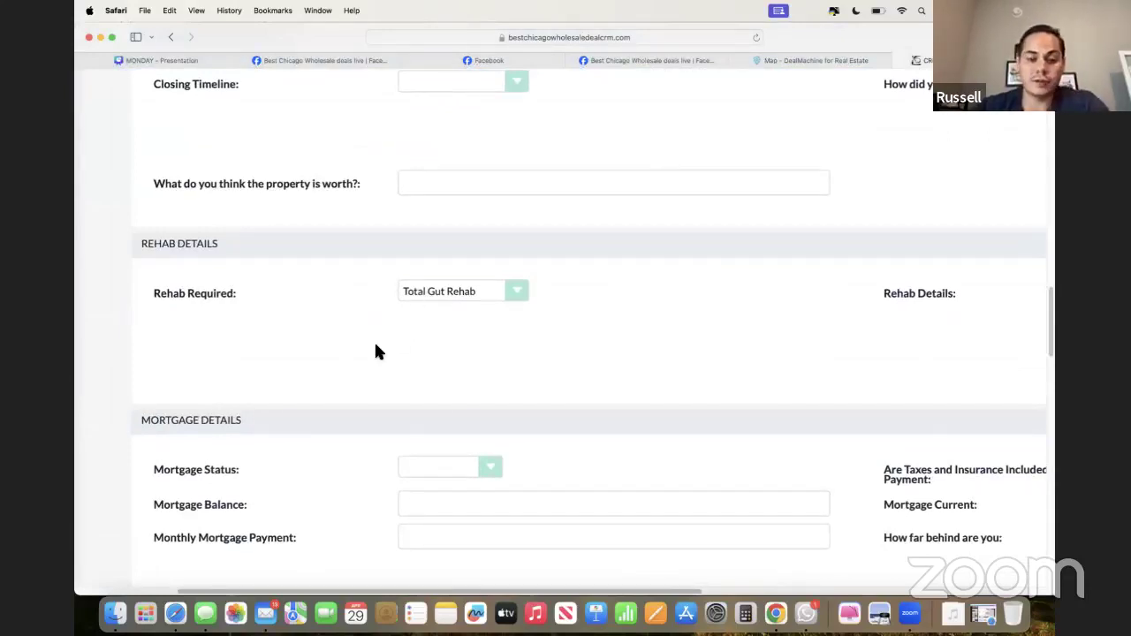
left_click(474, 290)
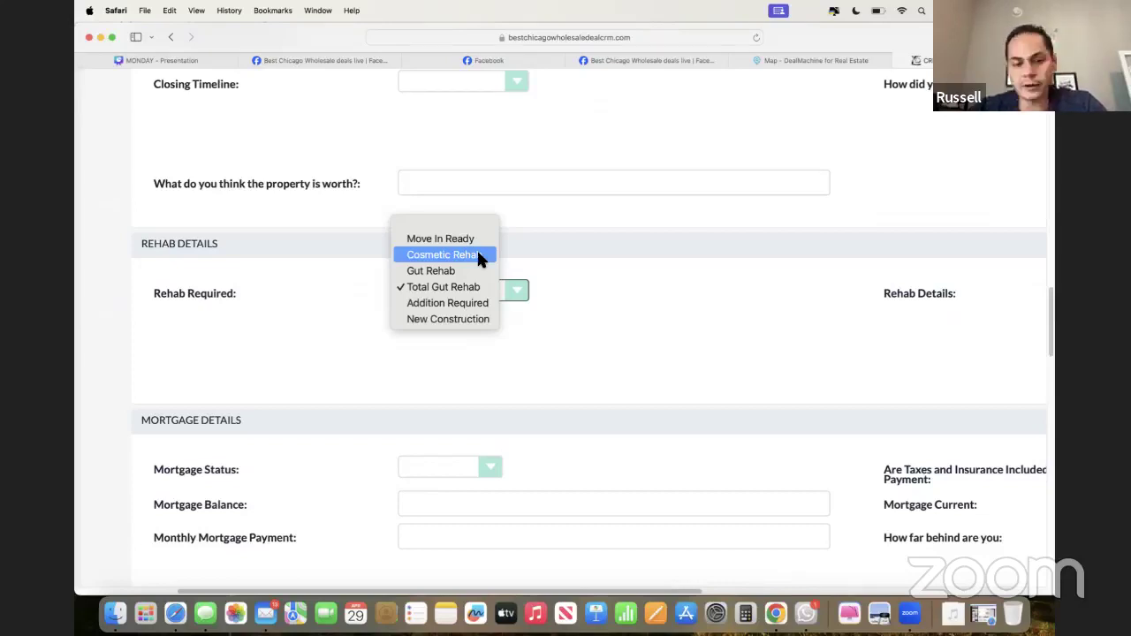
left_click(476, 255)
left_click(467, 285)
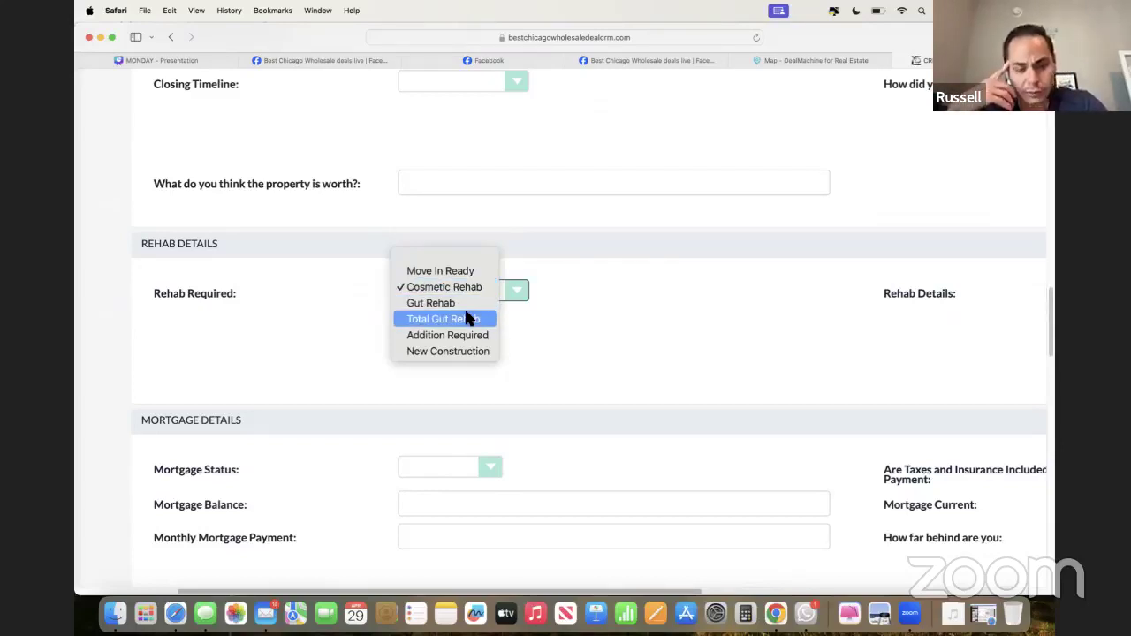
left_click(468, 319)
scroll(662, 359, "right", 5)
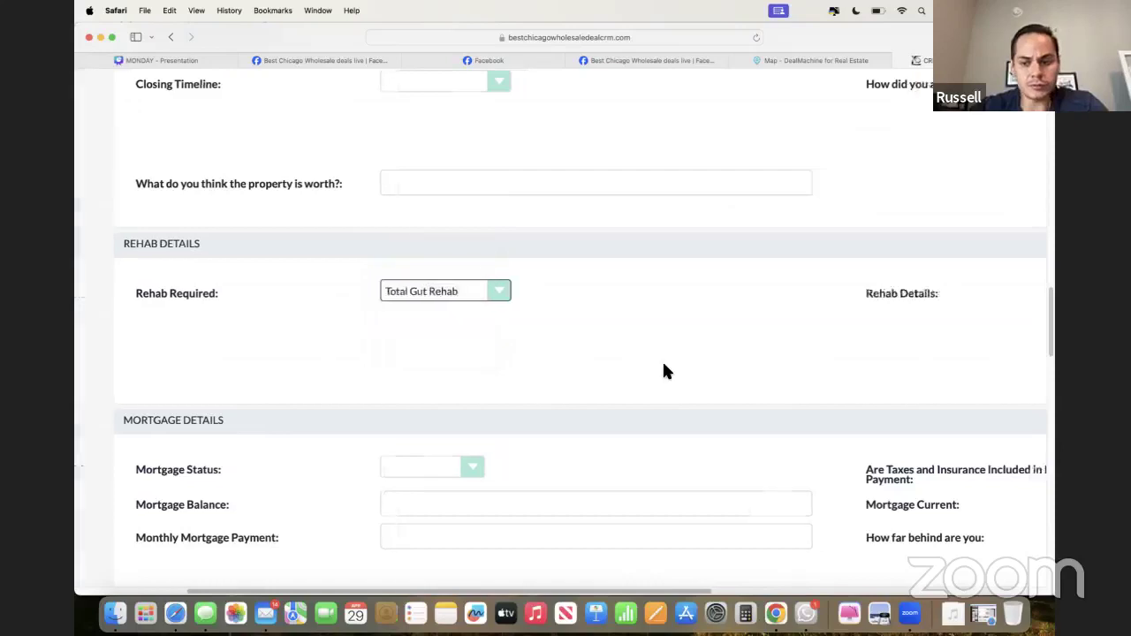
scroll(664, 367, "left", 3)
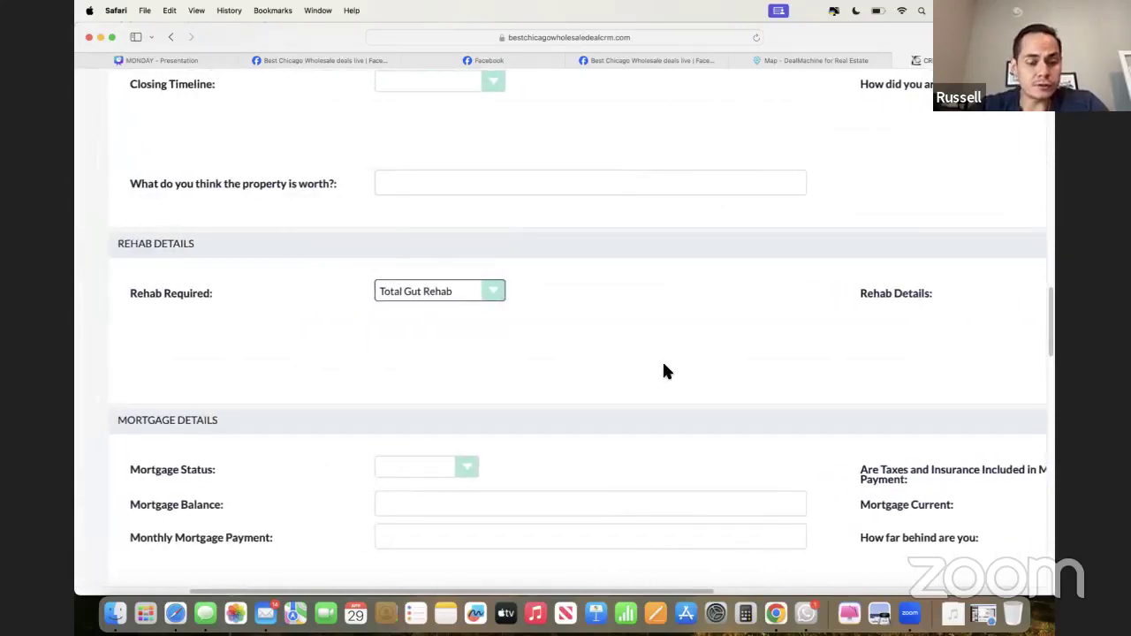
scroll(664, 371, "right", 3)
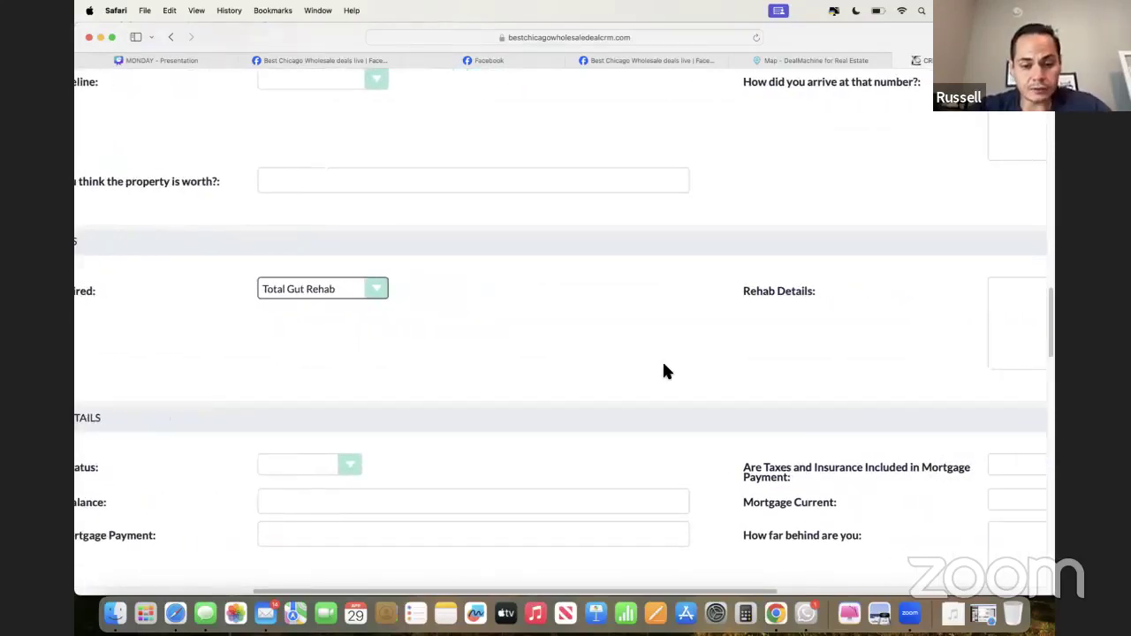
scroll(664, 364, "down", 2)
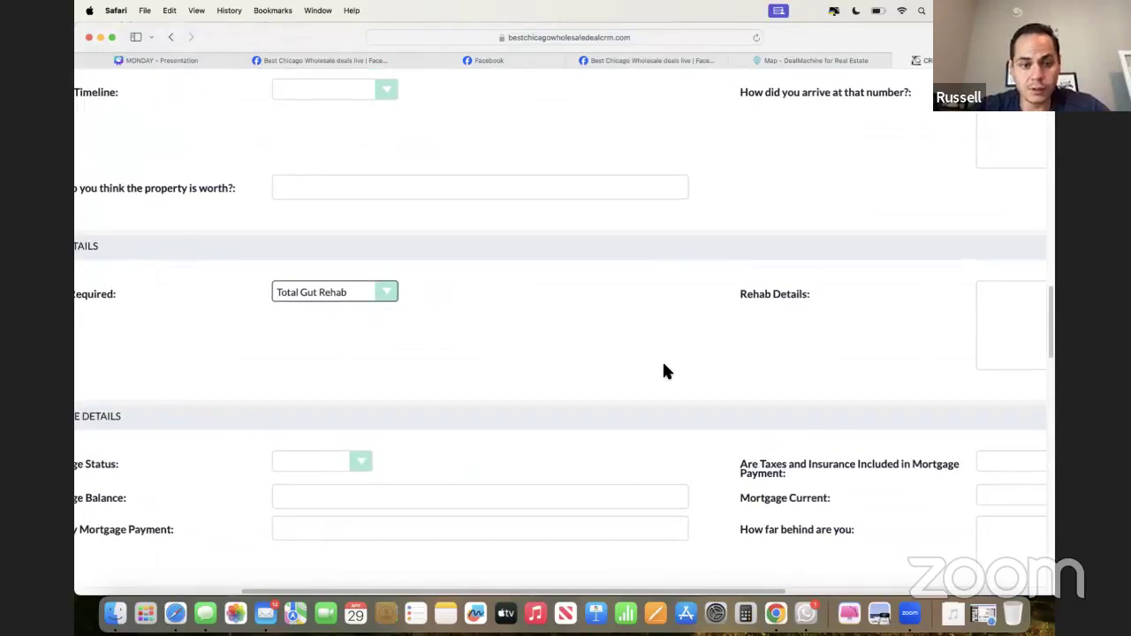
scroll(664, 370, "down", 2)
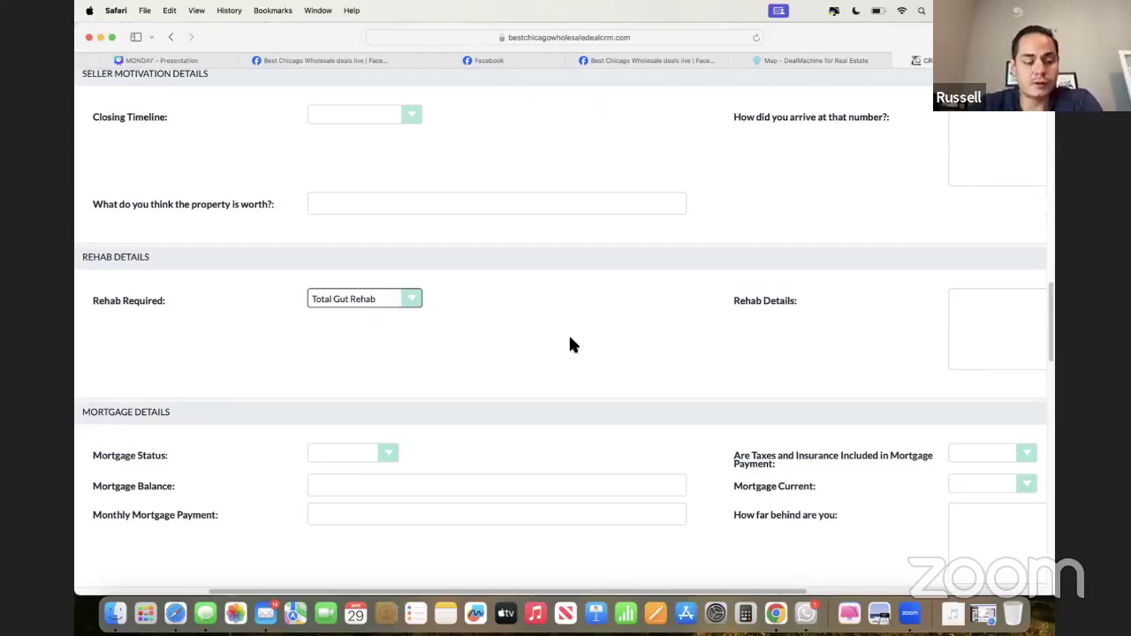
- Keep Total Gut Rehab as the rehab level, then return to the DealMachine map
scroll(570, 344, "down", 3)
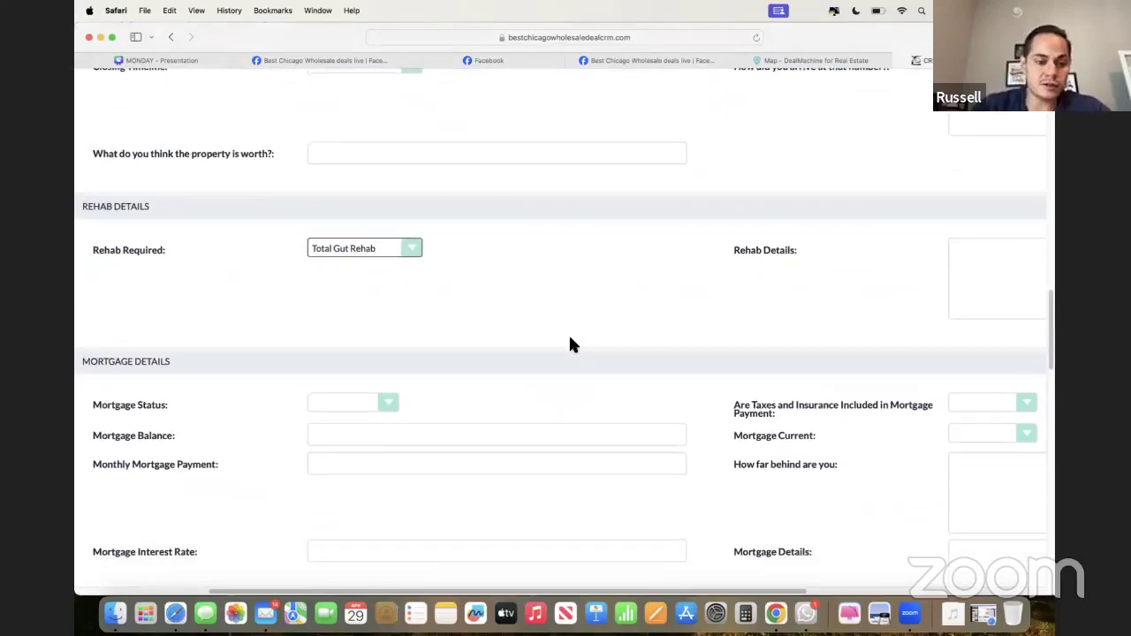
left_click(334, 260)
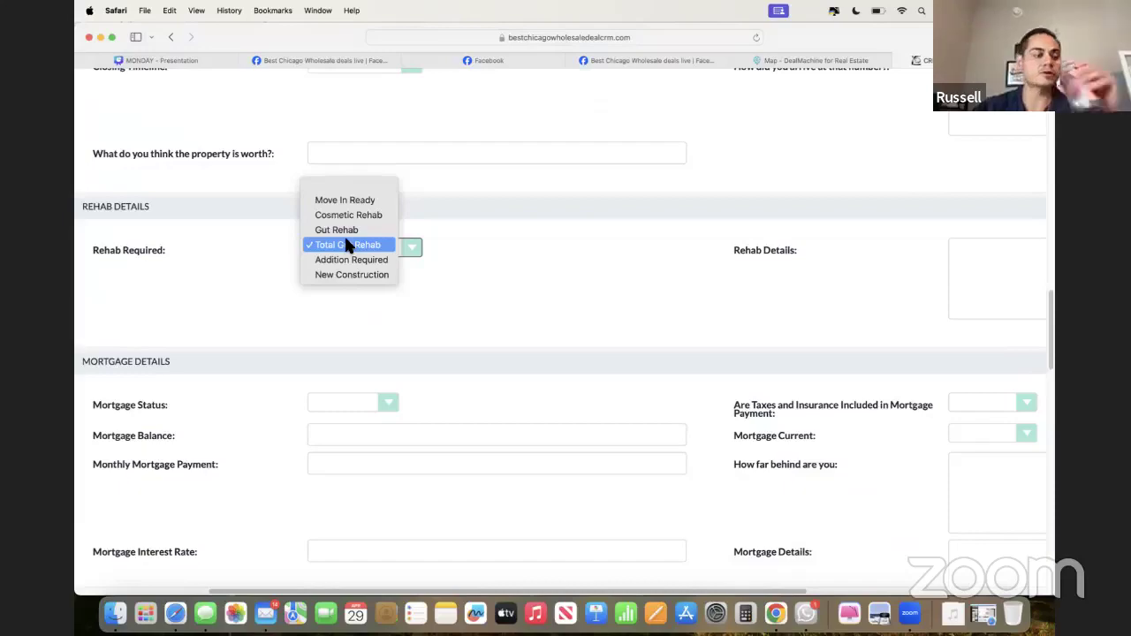
left_click(346, 245)
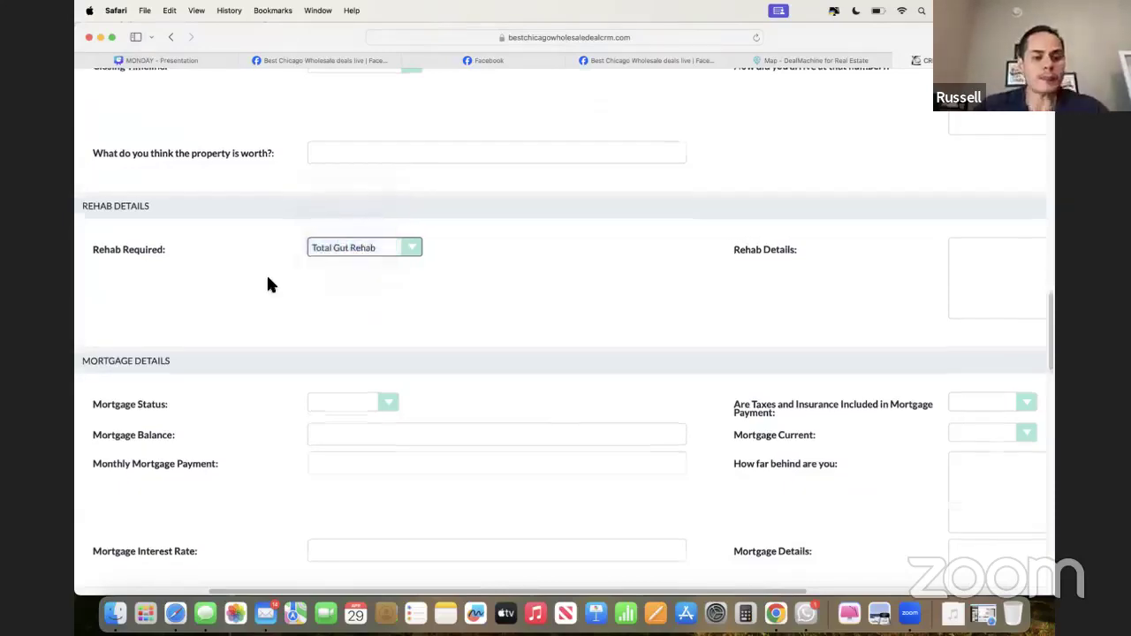
scroll(268, 283, "down", 5)
scroll(268, 283, "down", 10)
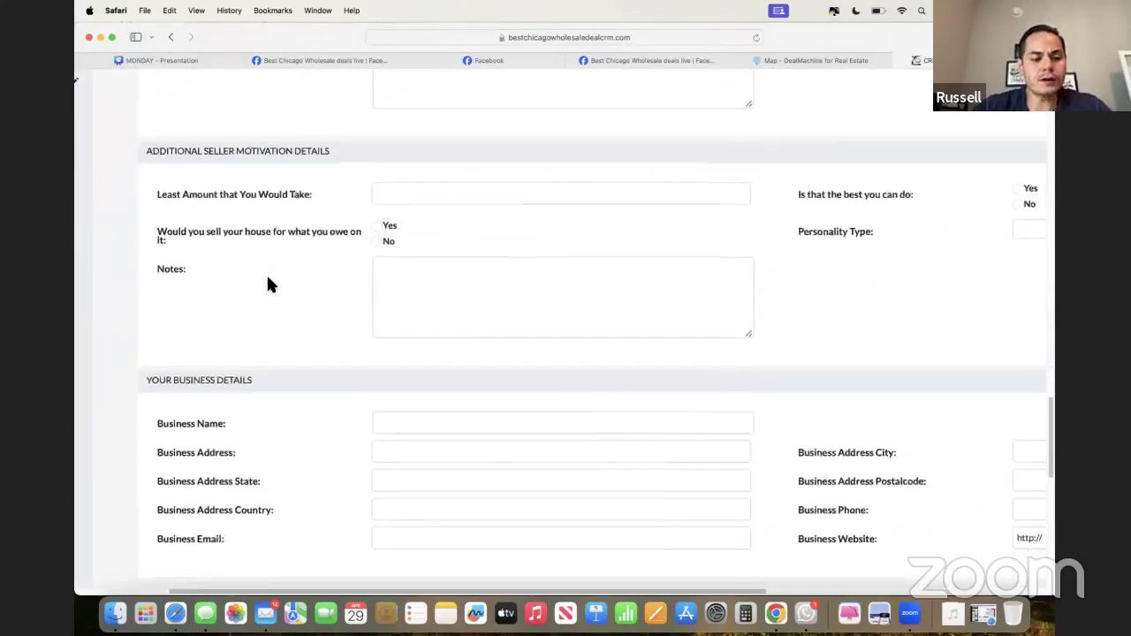
scroll(446, 244, "up", 1)
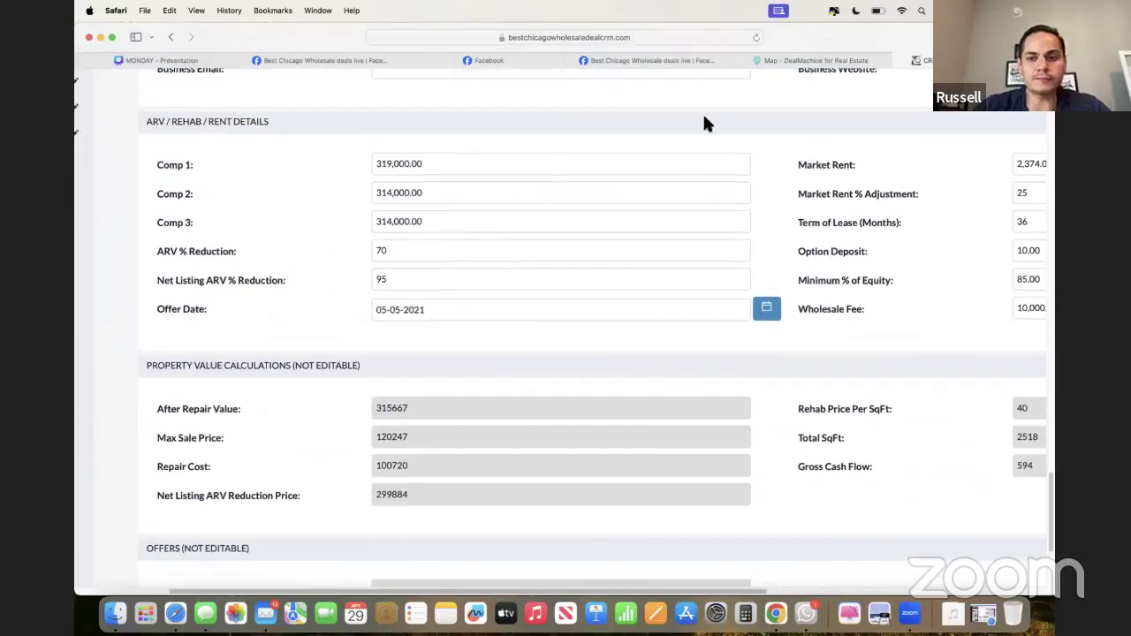
left_click(825, 62)
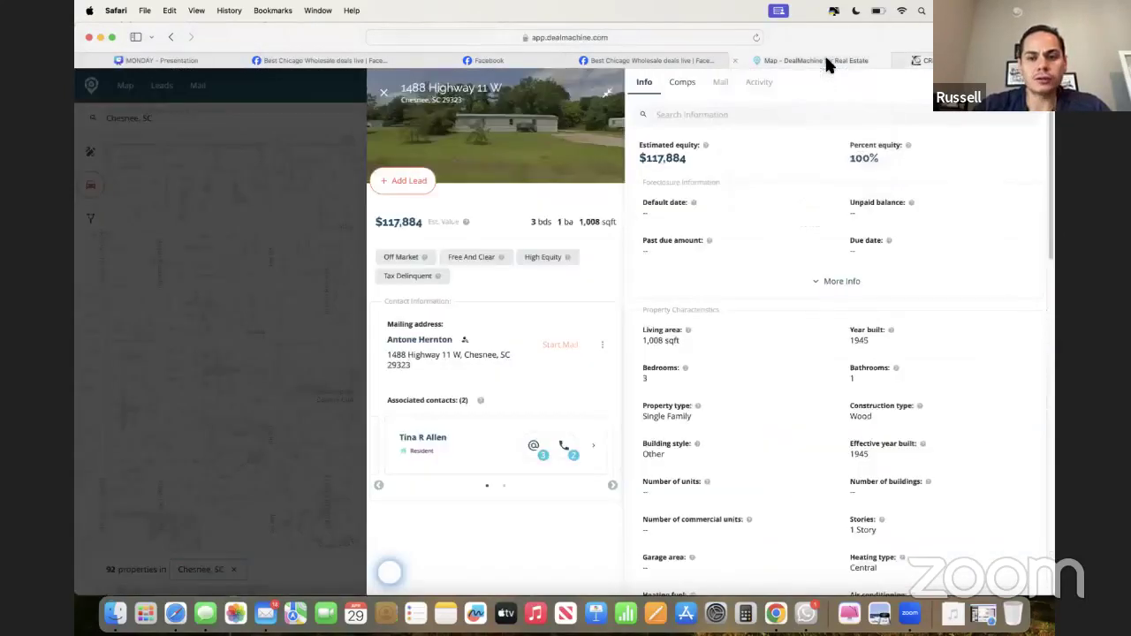
left_click(383, 92)
scroll(855, 435, "down", 1)
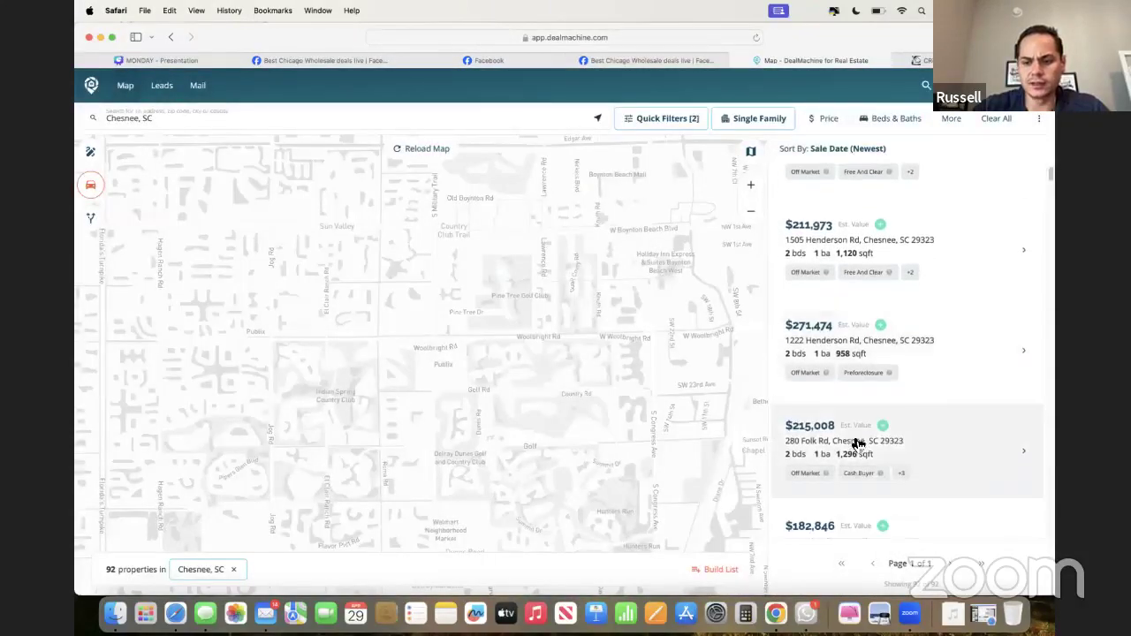
left_click(855, 442)
left_click(683, 83)
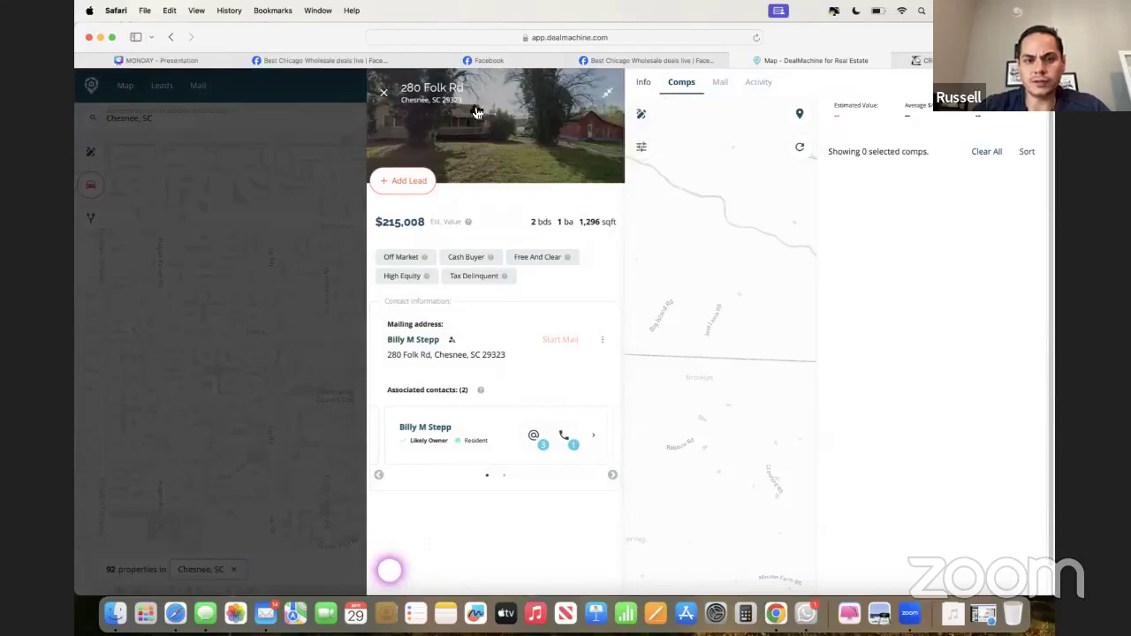
left_click(383, 92)
left_click(416, 128)
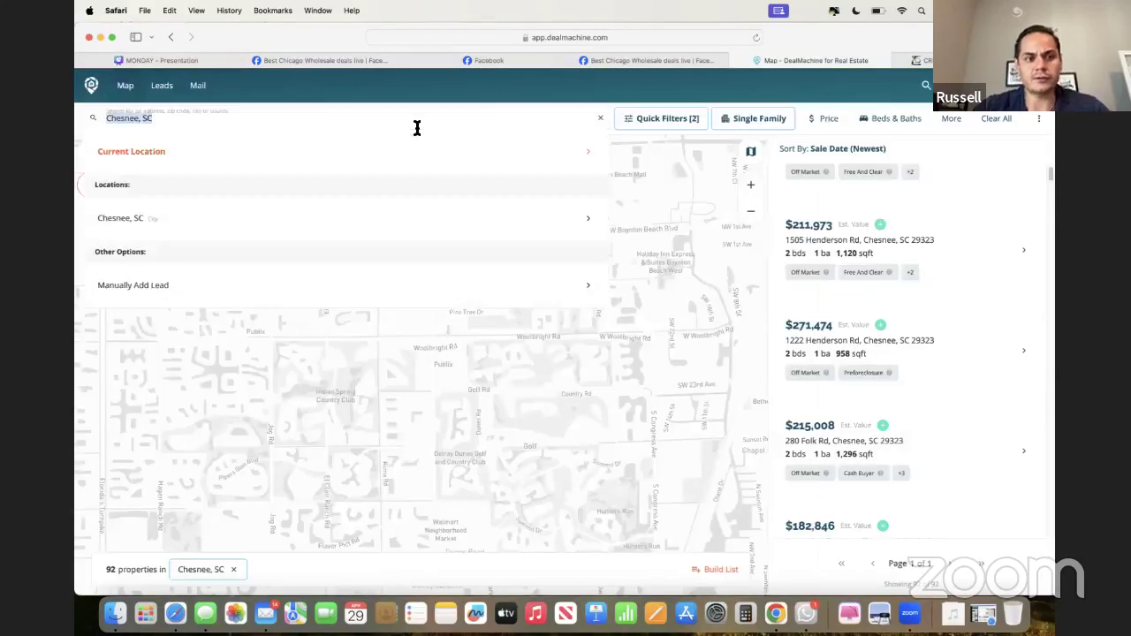
type("2405")
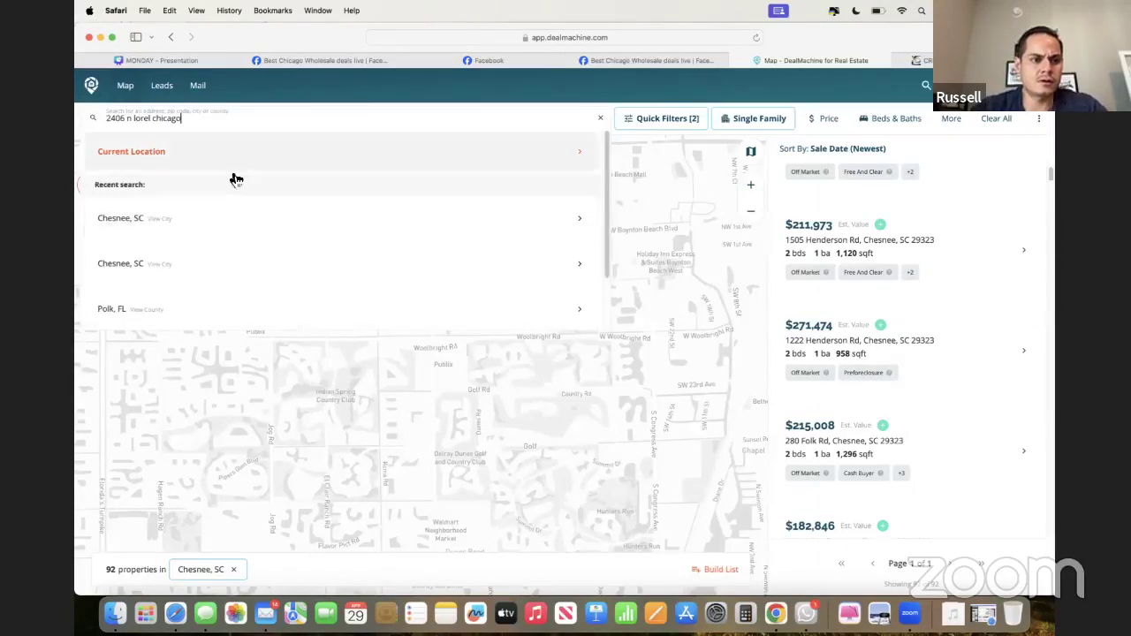
triple_click(202, 119)
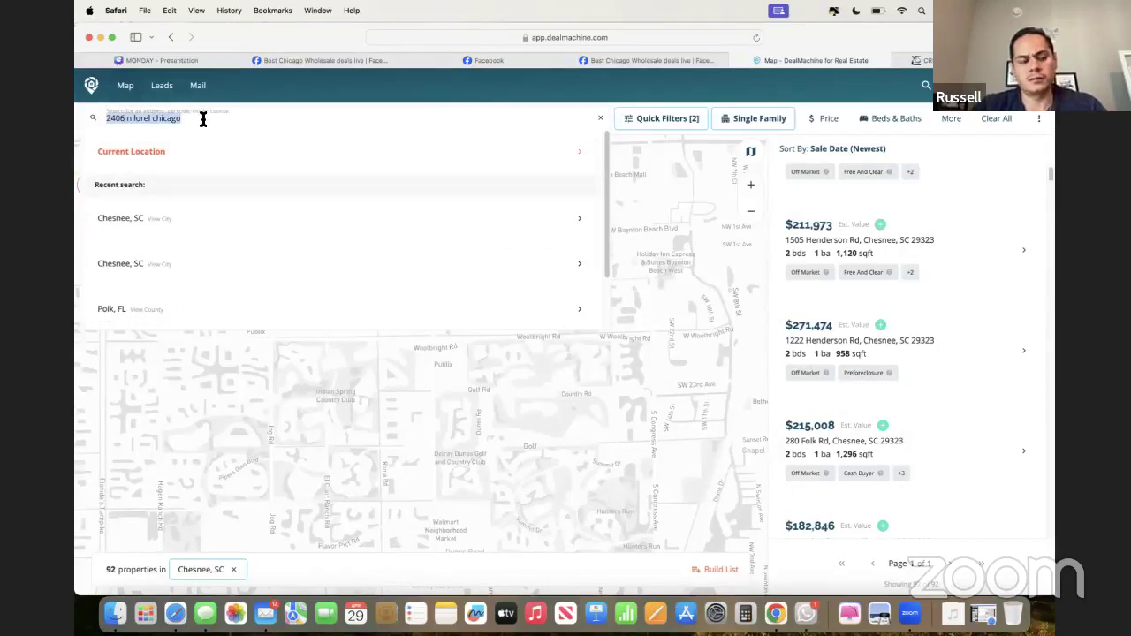
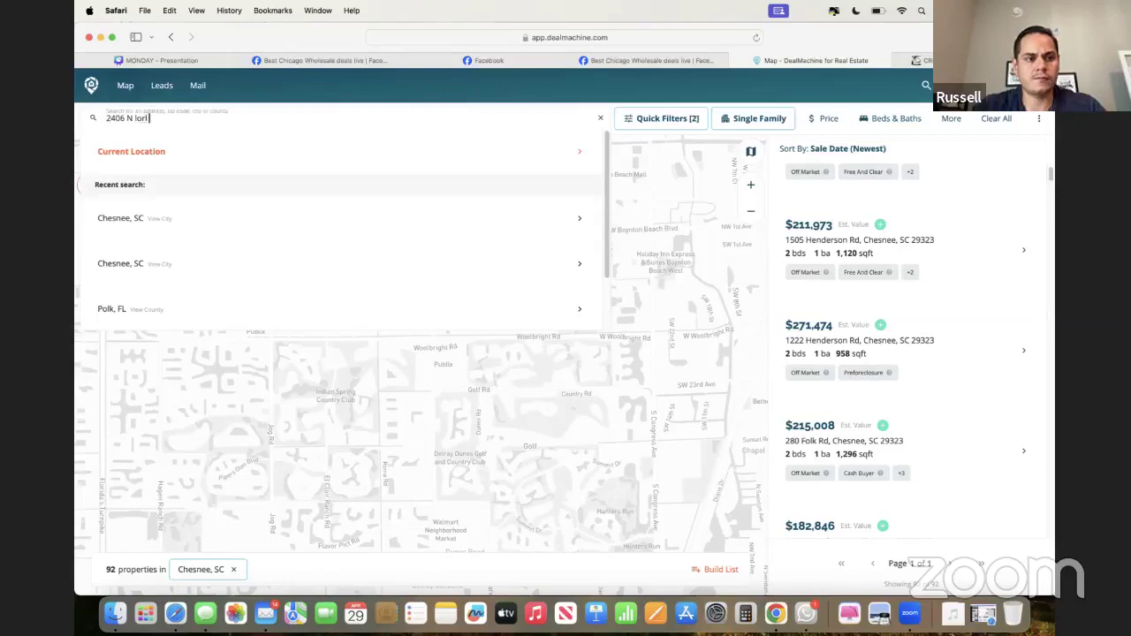
key("super+a")
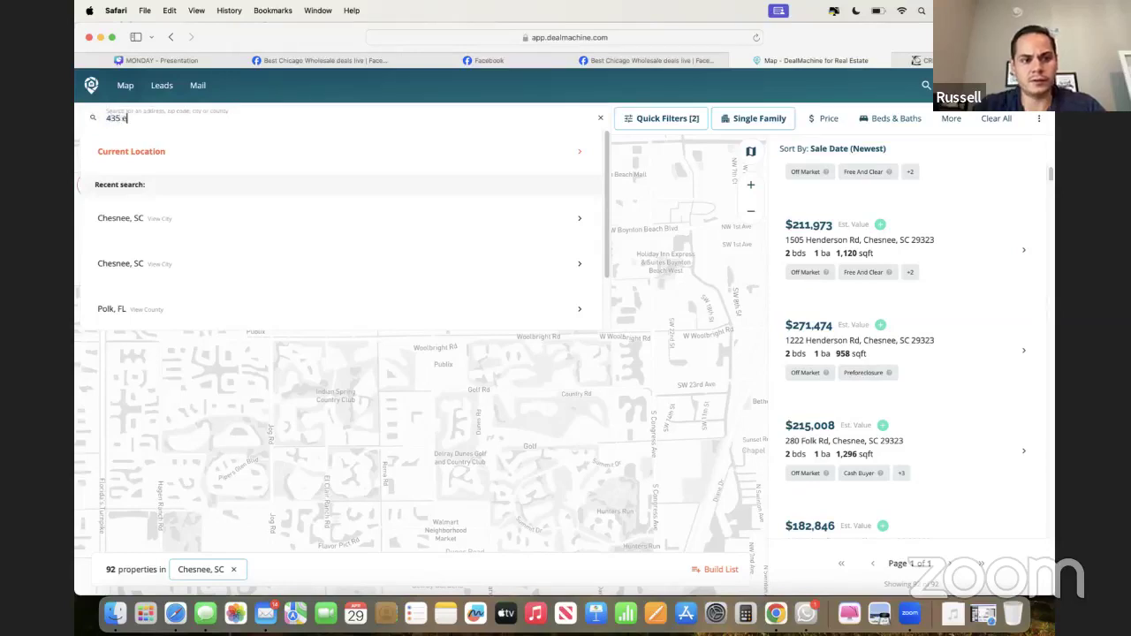
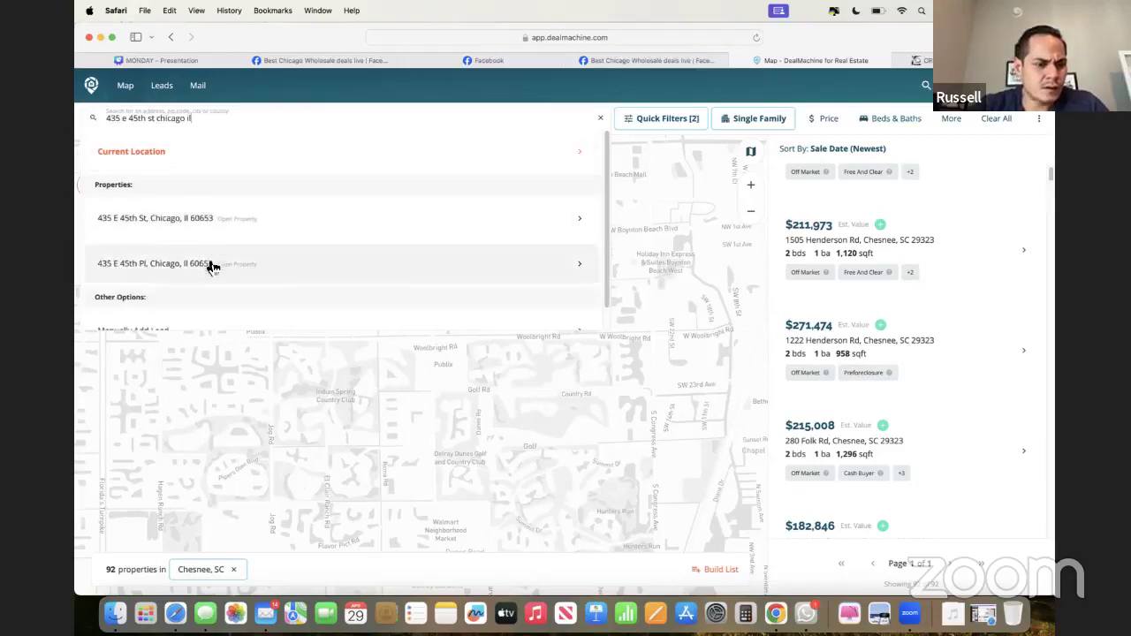
left_click(208, 260)
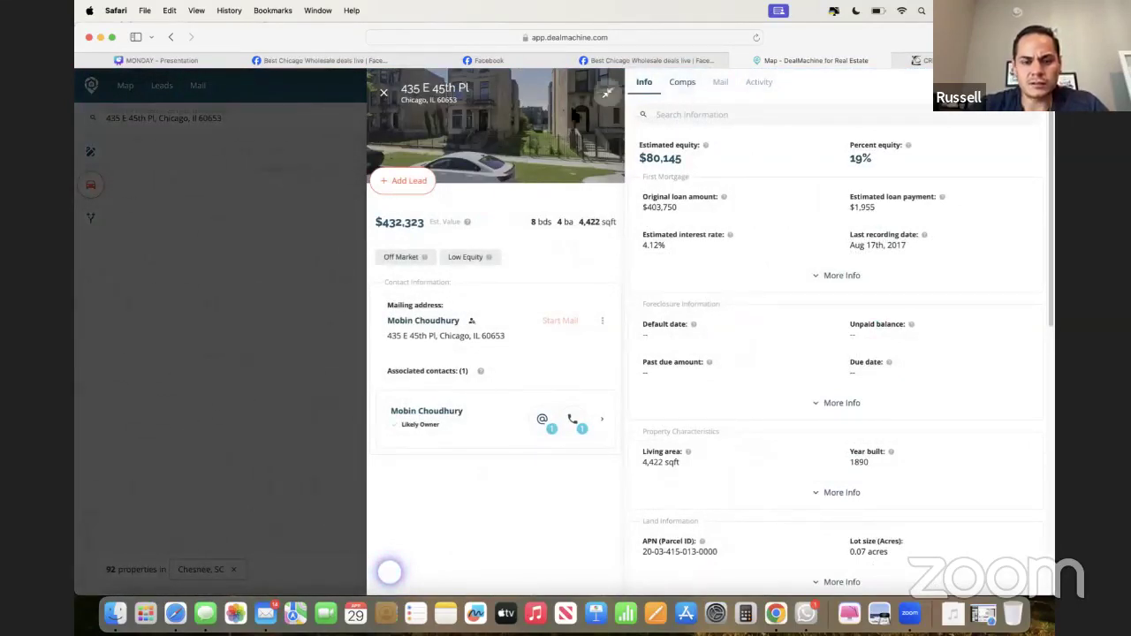
left_click(688, 85)
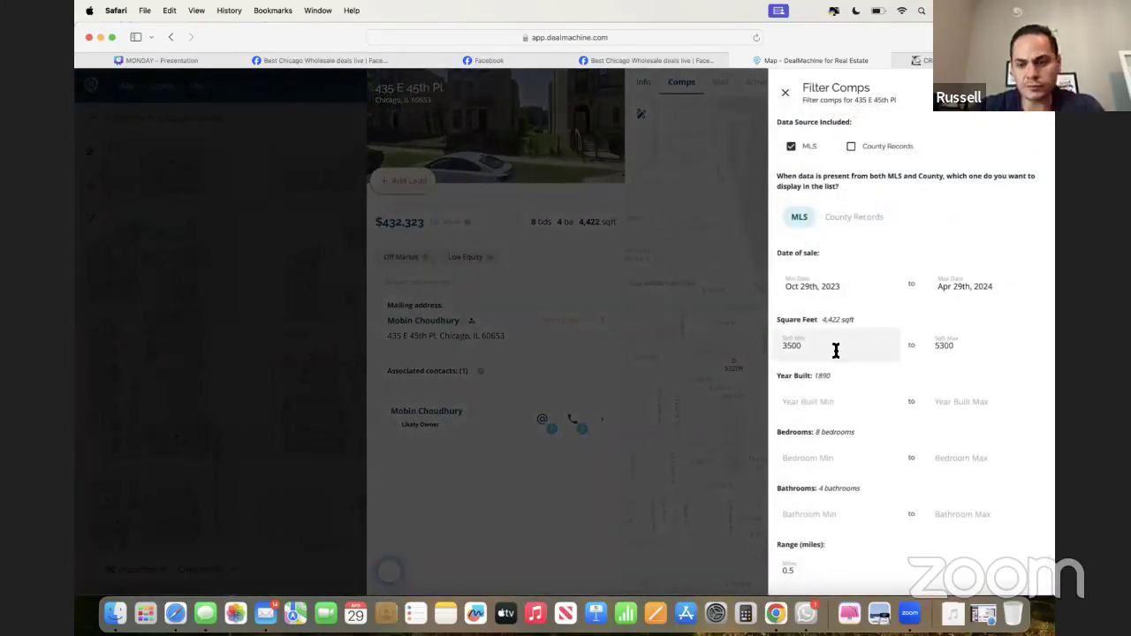
double_click(834, 351)
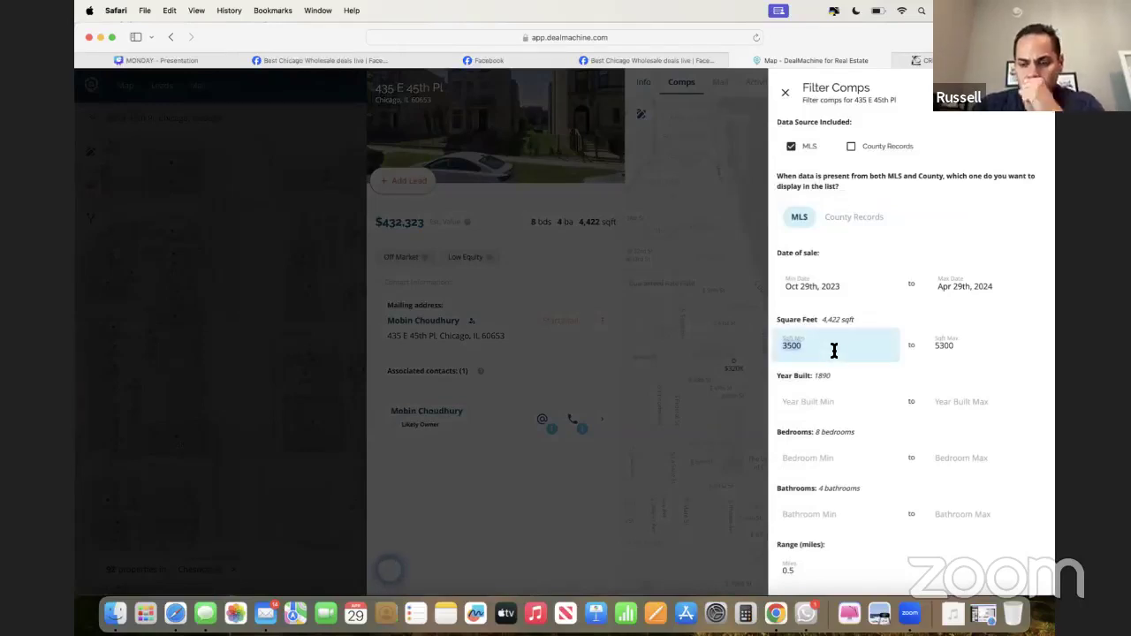
type("0")
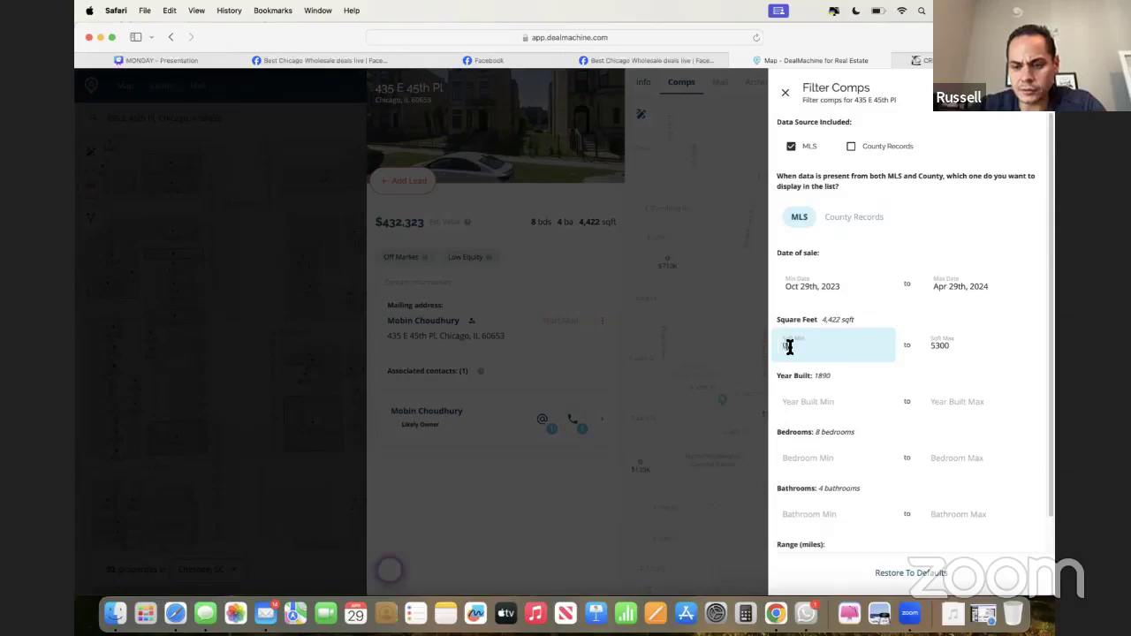
scroll(814, 356, "down", 1)
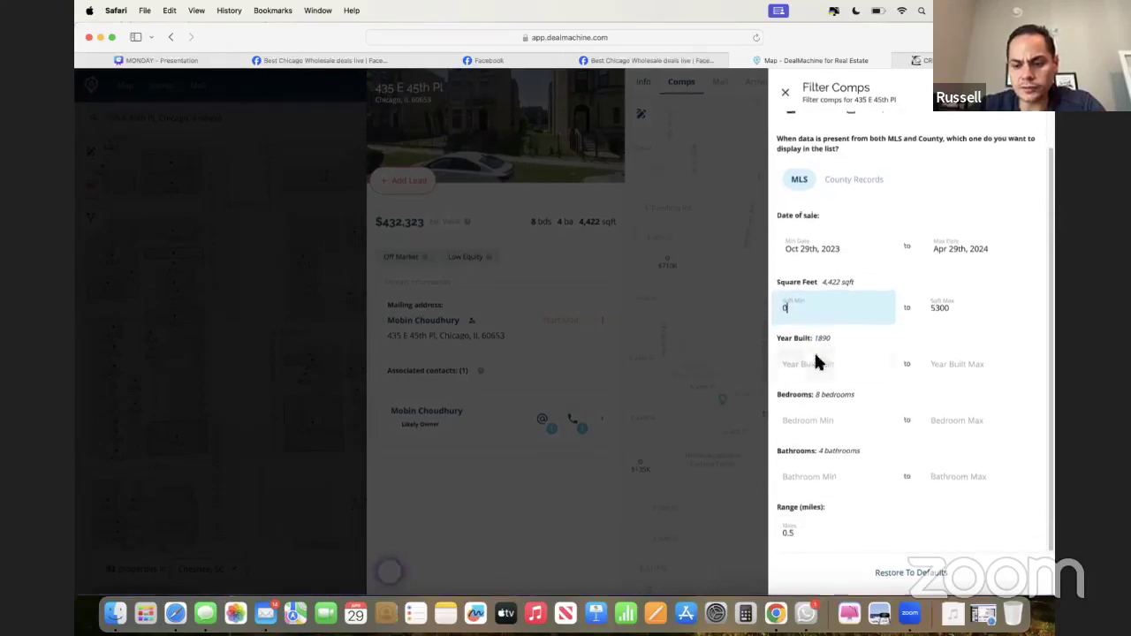
left_click(785, 94)
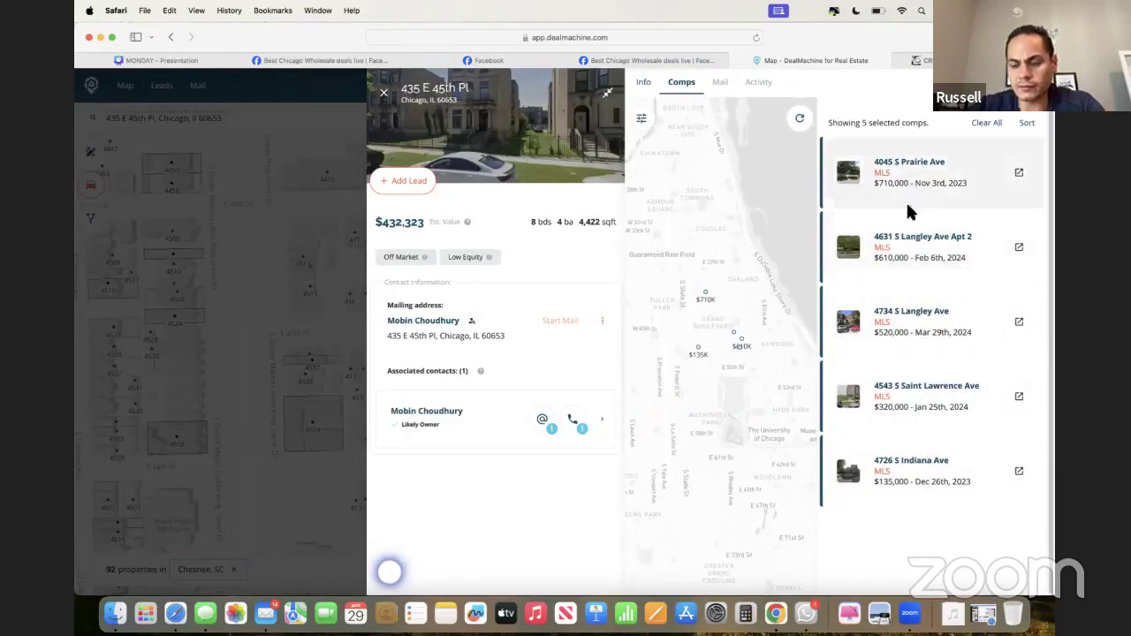
left_click(901, 458)
left_click(903, 431)
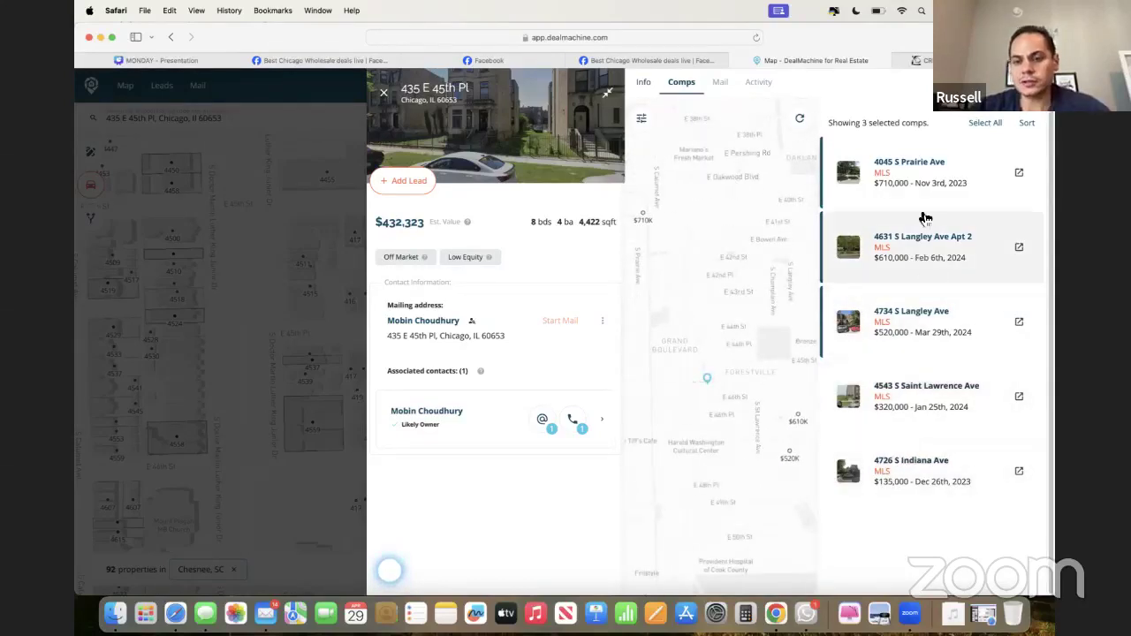
scroll(925, 219, "up", 5)
scroll(924, 219, "right", 2)
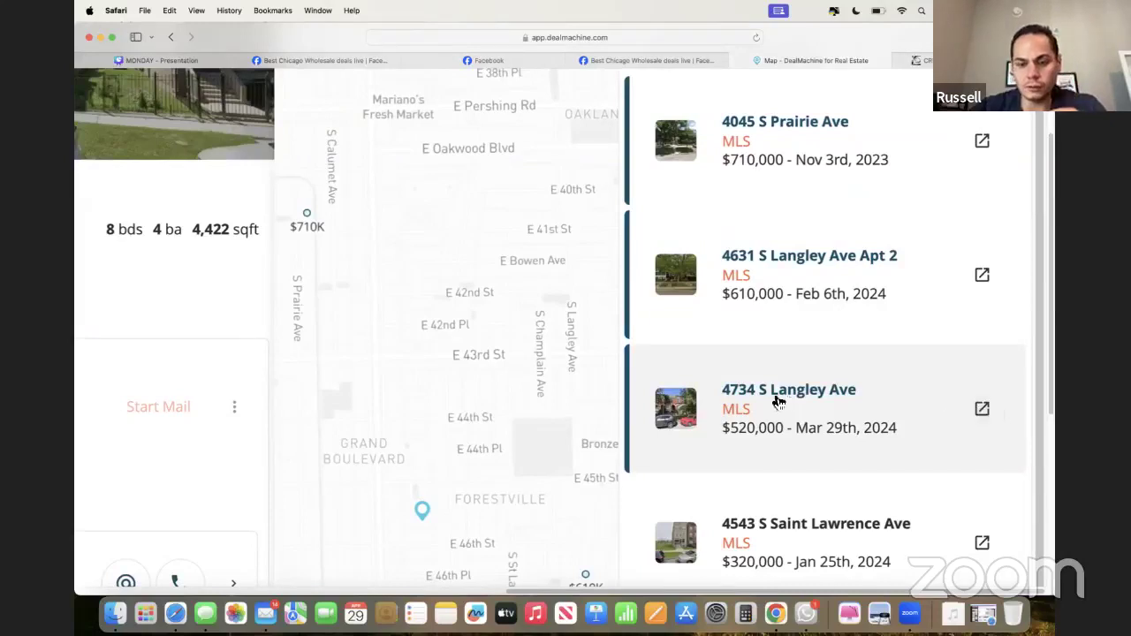
scroll(713, 344, "up", 1)
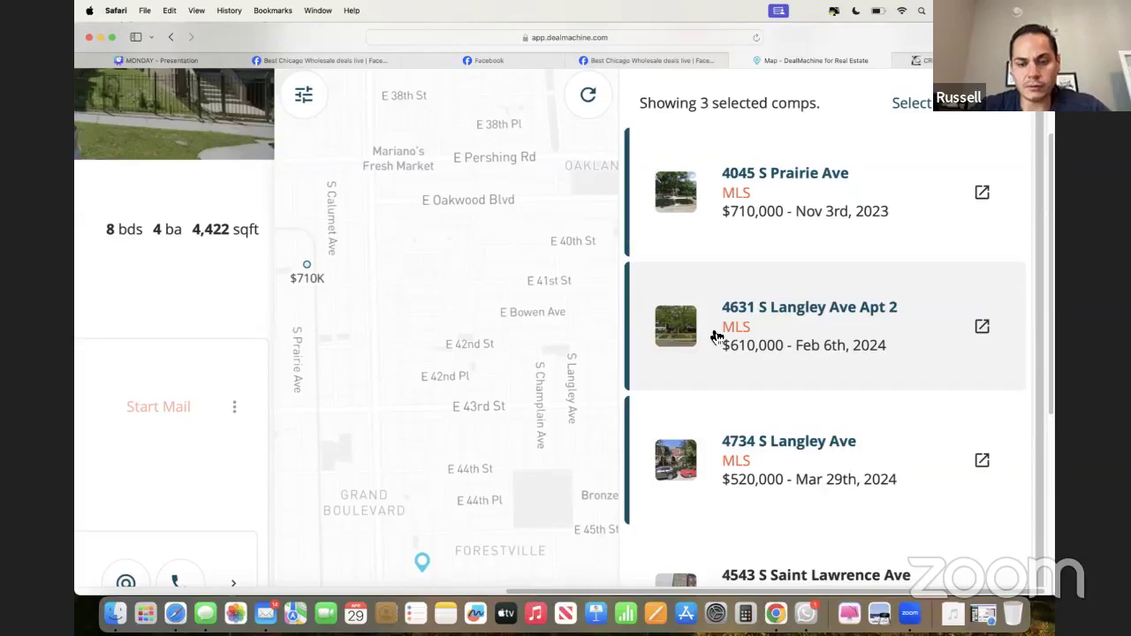
scroll(716, 337, "down", 3)
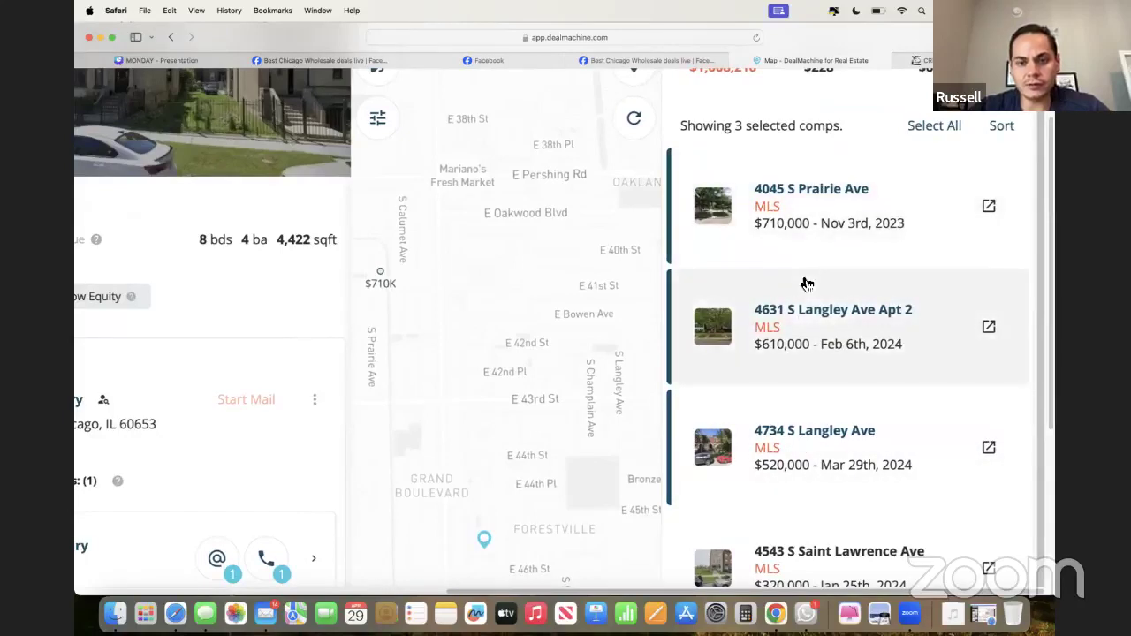
left_click_drag(812, 42, 768, 36)
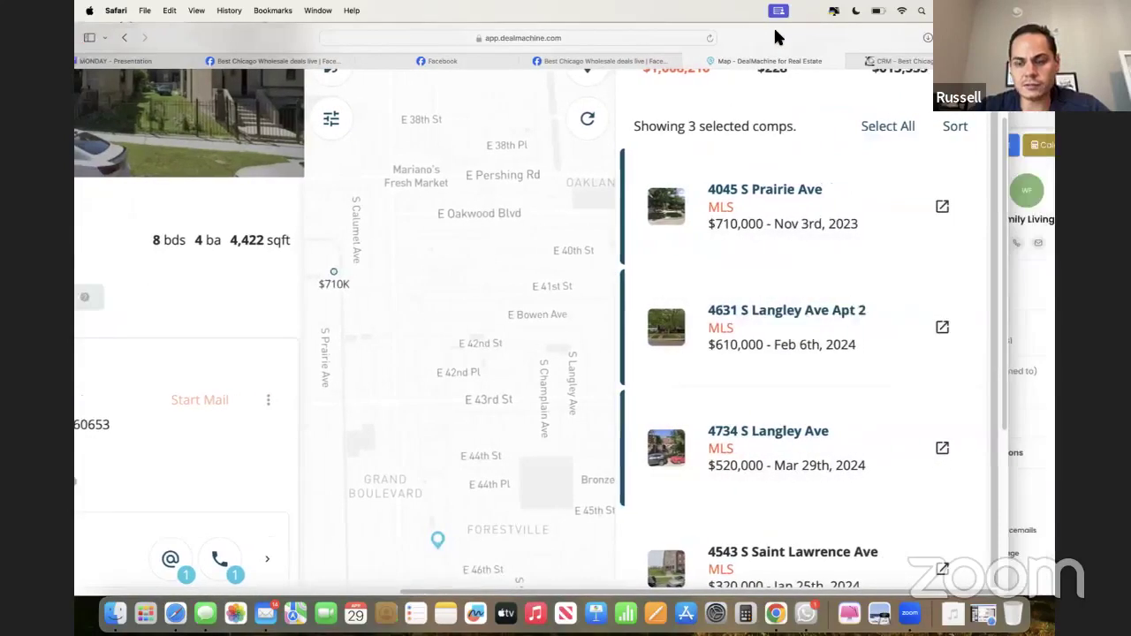
- Enter the comp prices 710000, 610000 and 520000 as Comps 1–3 in the CRM
left_click(878, 62)
double_click(374, 164)
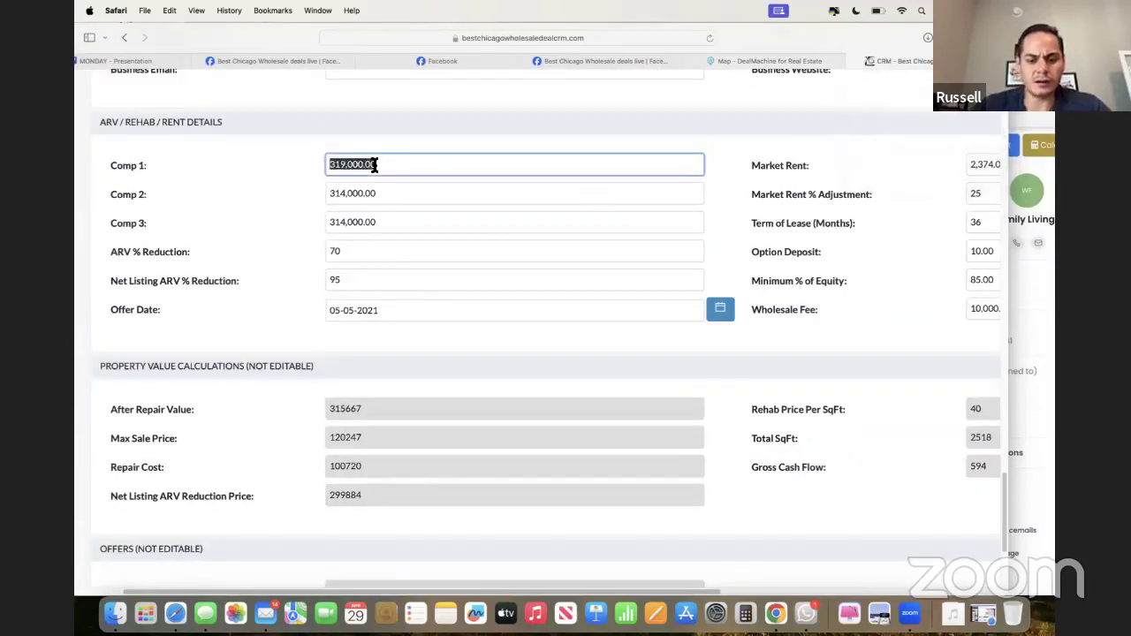
type("710000")
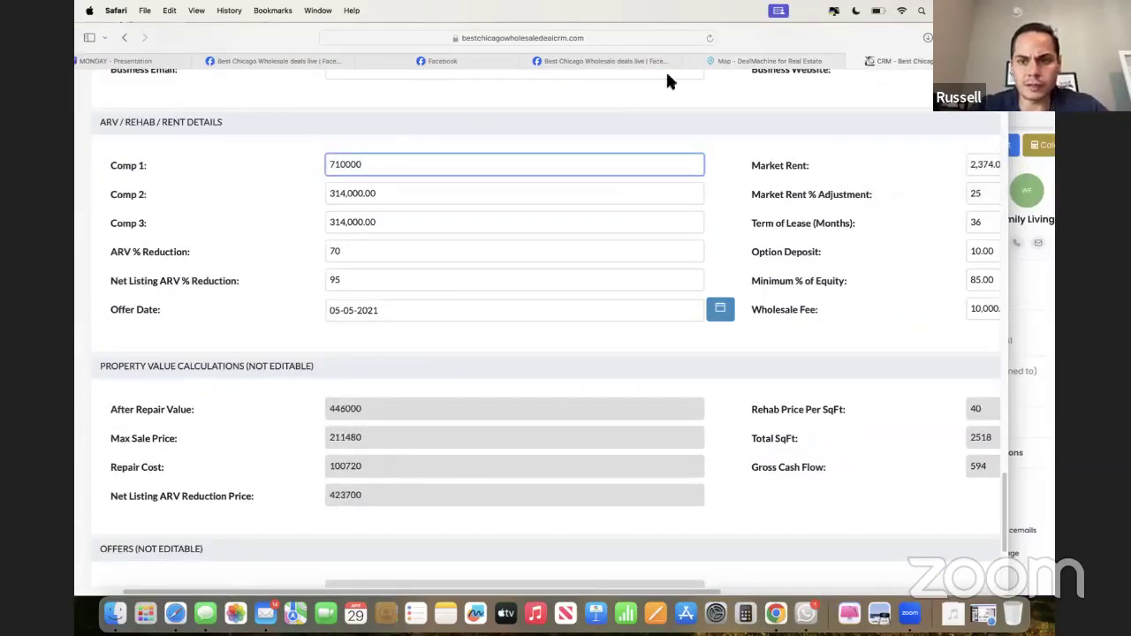
left_click(725, 62)
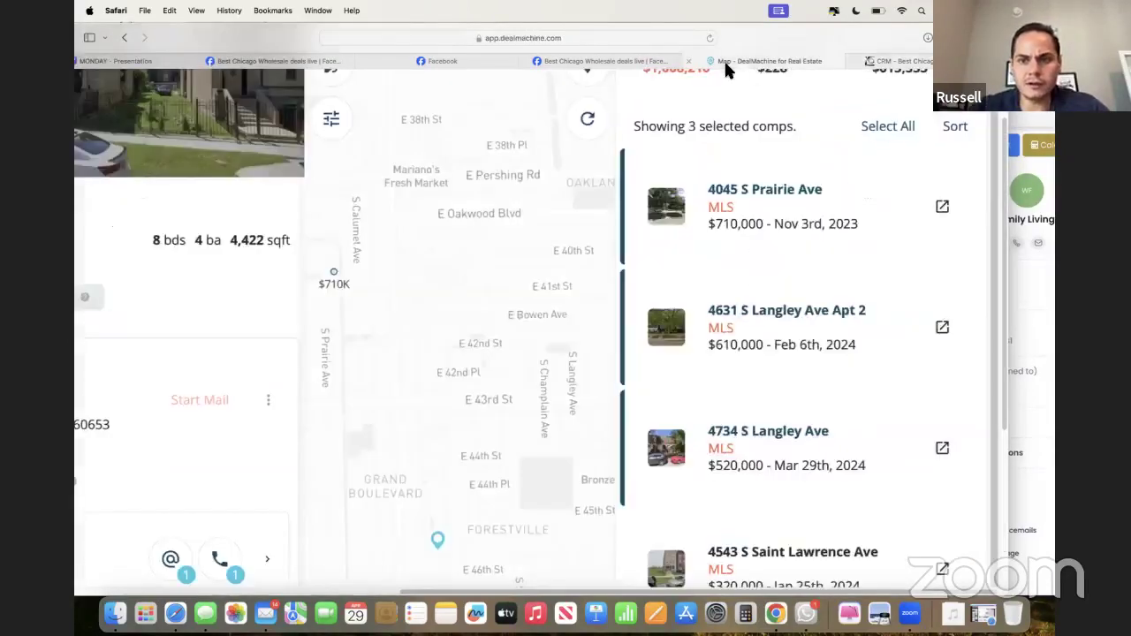
left_click(881, 61)
double_click(412, 196)
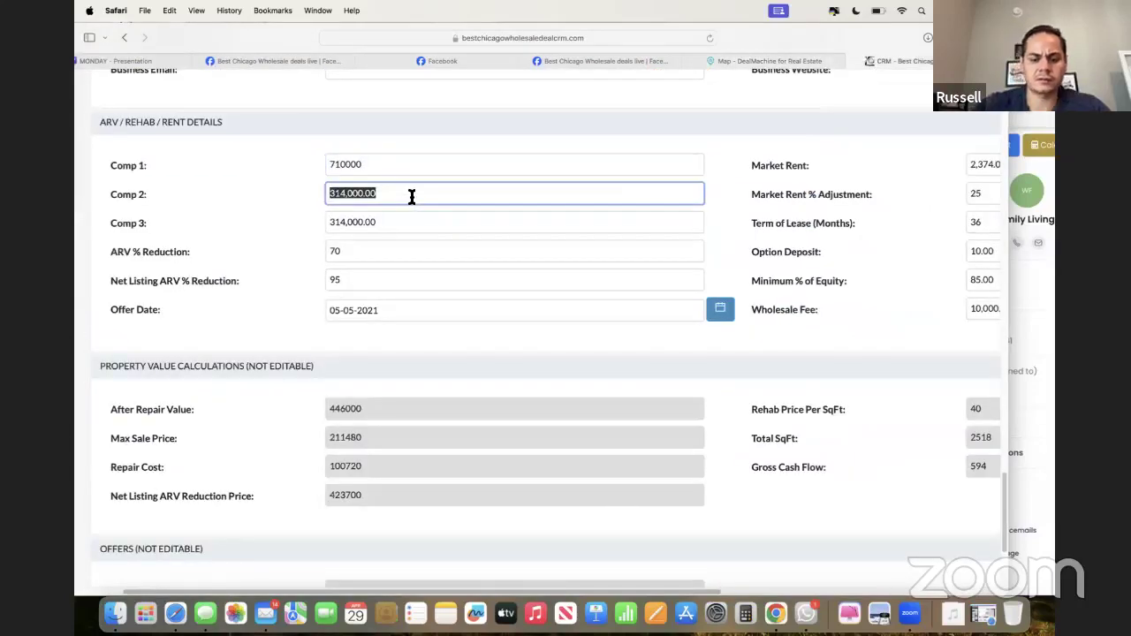
type("610000")
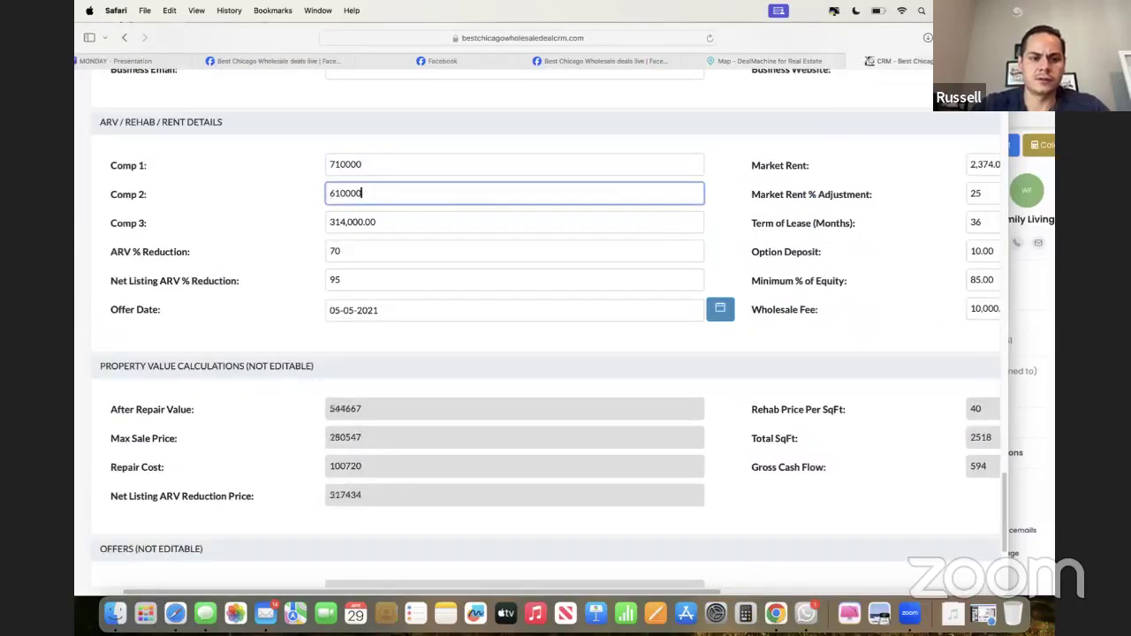
left_click(785, 58)
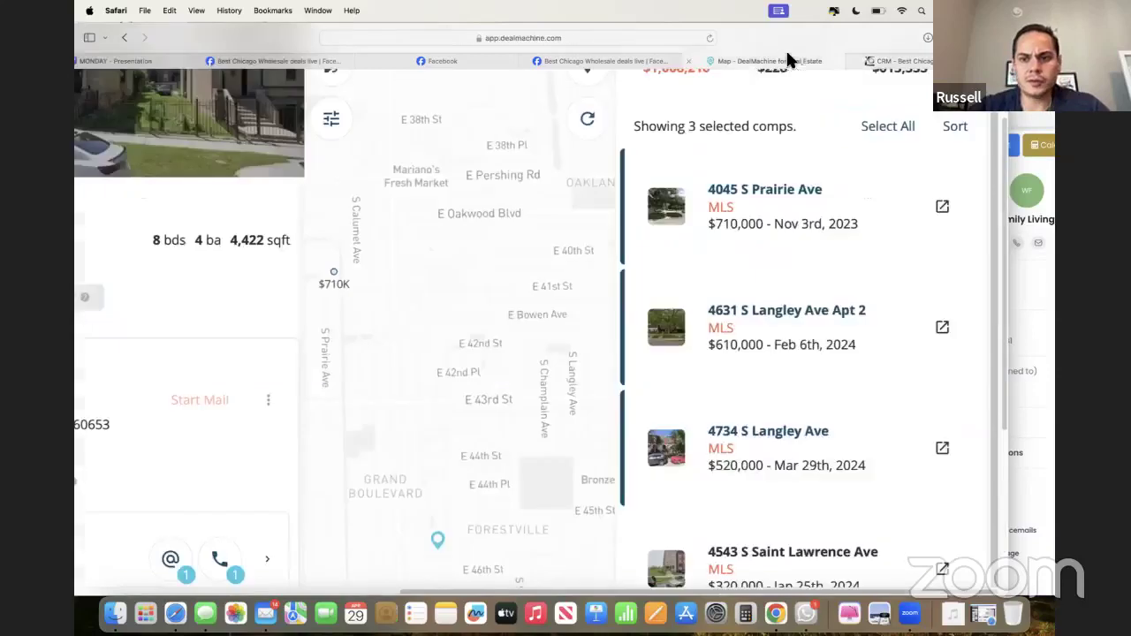
left_click(882, 62)
double_click(424, 231)
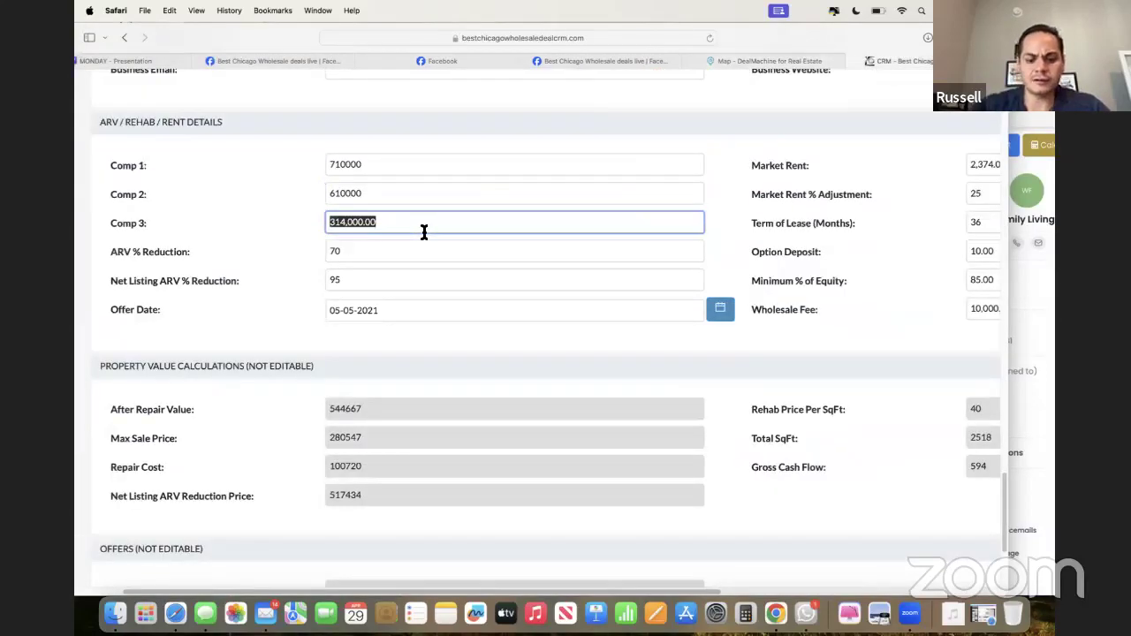
type("520000")
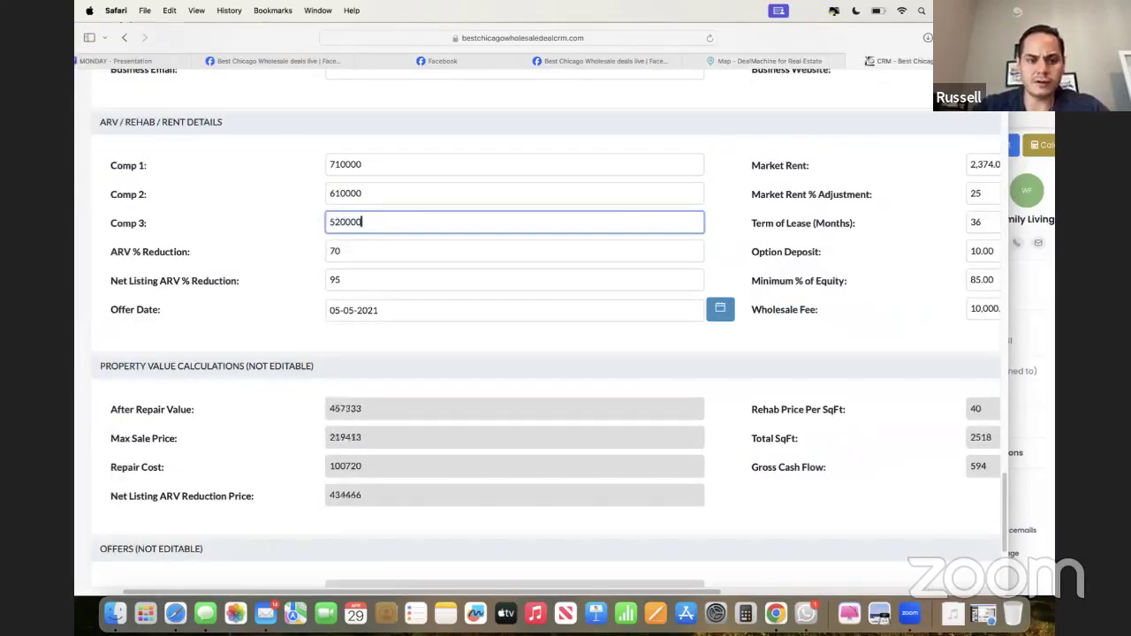
left_click(266, 268)
- Review the Wholesale Fee and Market Rent fields on the deal form
scroll(266, 268, "down", 1)
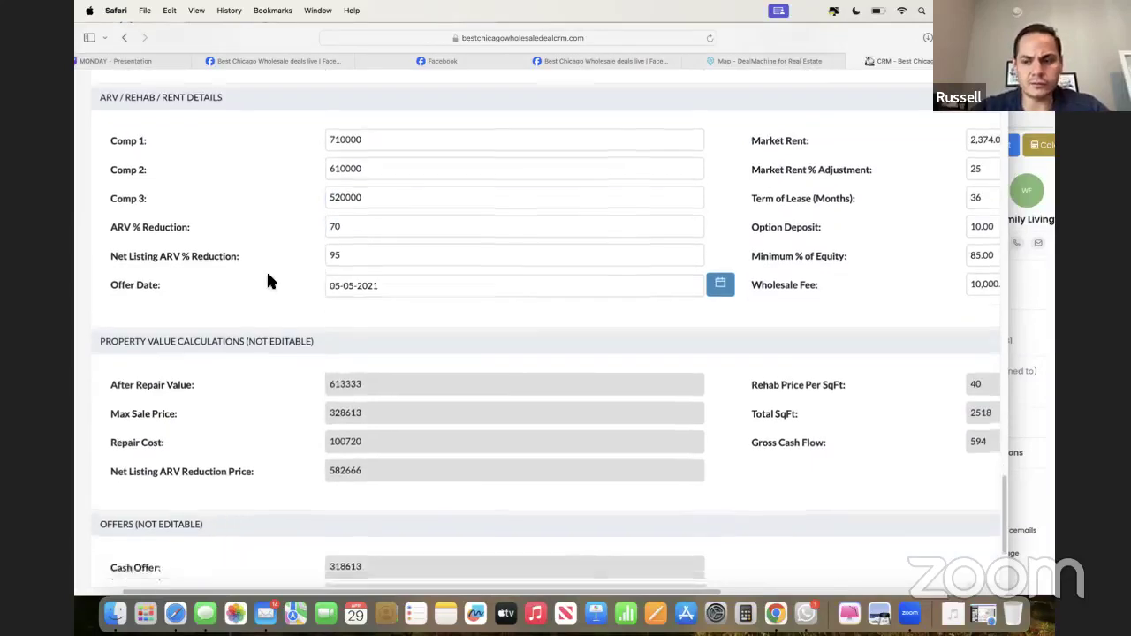
scroll(727, 318, "right", 2)
scroll(731, 319, "right", 2)
left_click(791, 263)
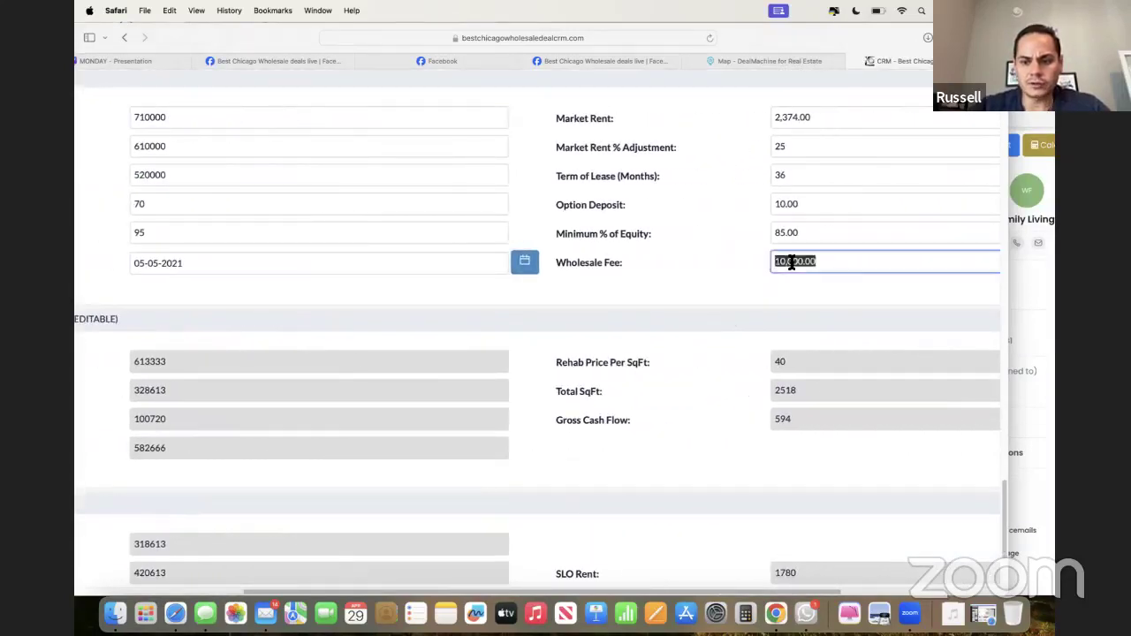
scroll(751, 177, "up", 1)
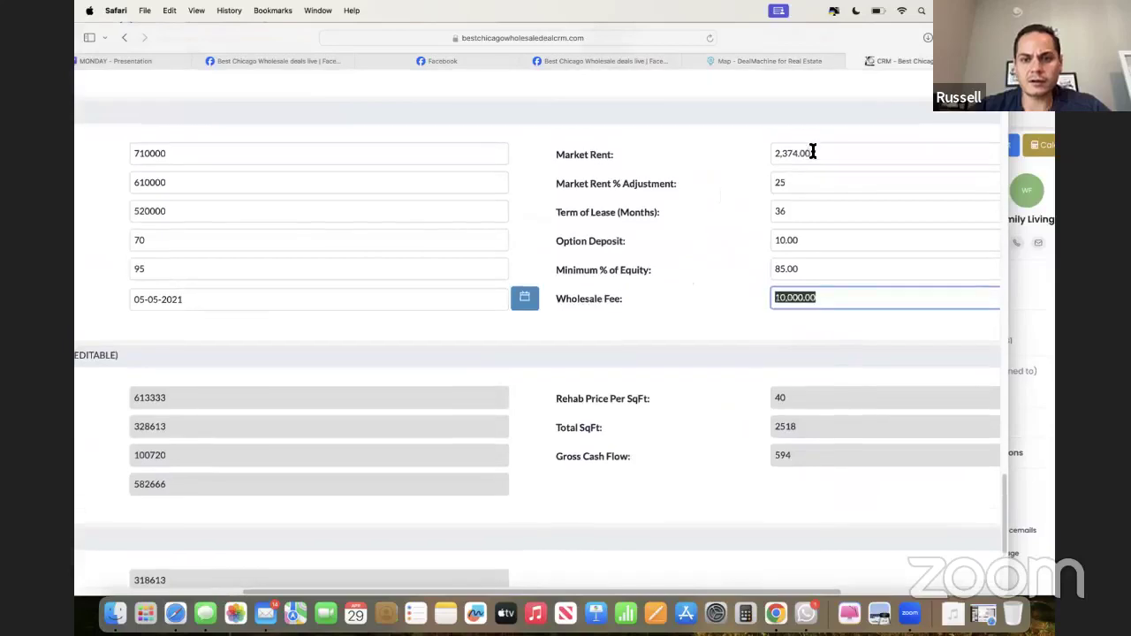
left_click(811, 153)
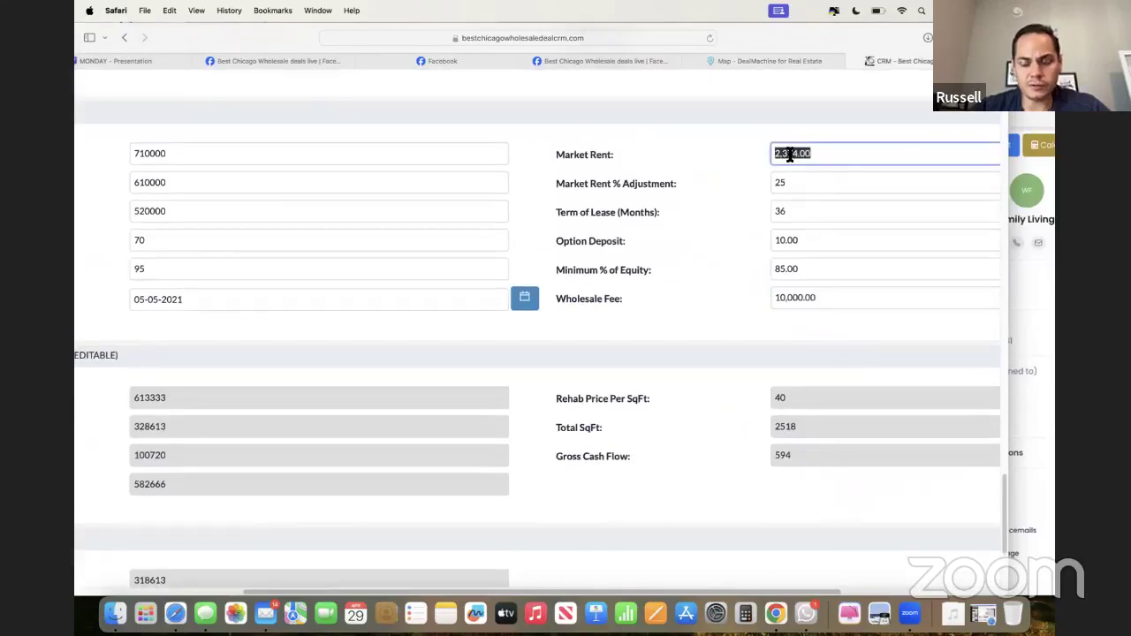
left_click(740, 172)
scroll(740, 174, "left", 1)
scroll(751, 168, "left", 1)
left_click(851, 154)
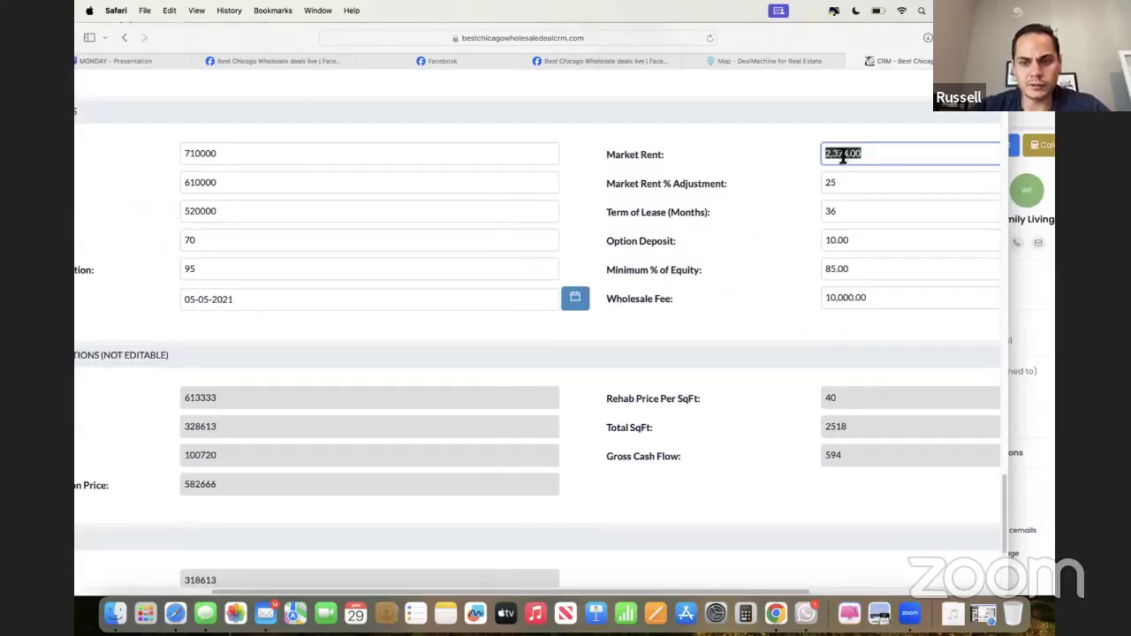
scroll(739, 176, "left", 4)
left_click(227, 258)
scroll(227, 258, "down", 5)
scroll(227, 258, "left", 3)
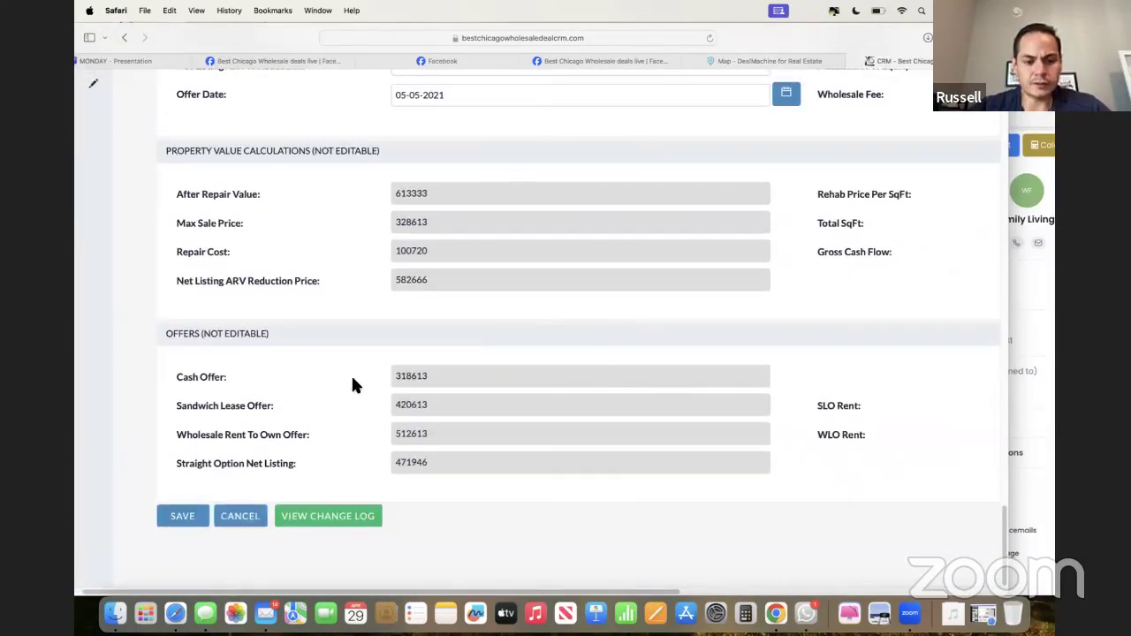
scroll(352, 380, "up", 2)
scroll(352, 384, "down", 2)
- Leave the lead unsaved and apply the 4 Offers Letter of Intent template to a new email
left_click(256, 517)
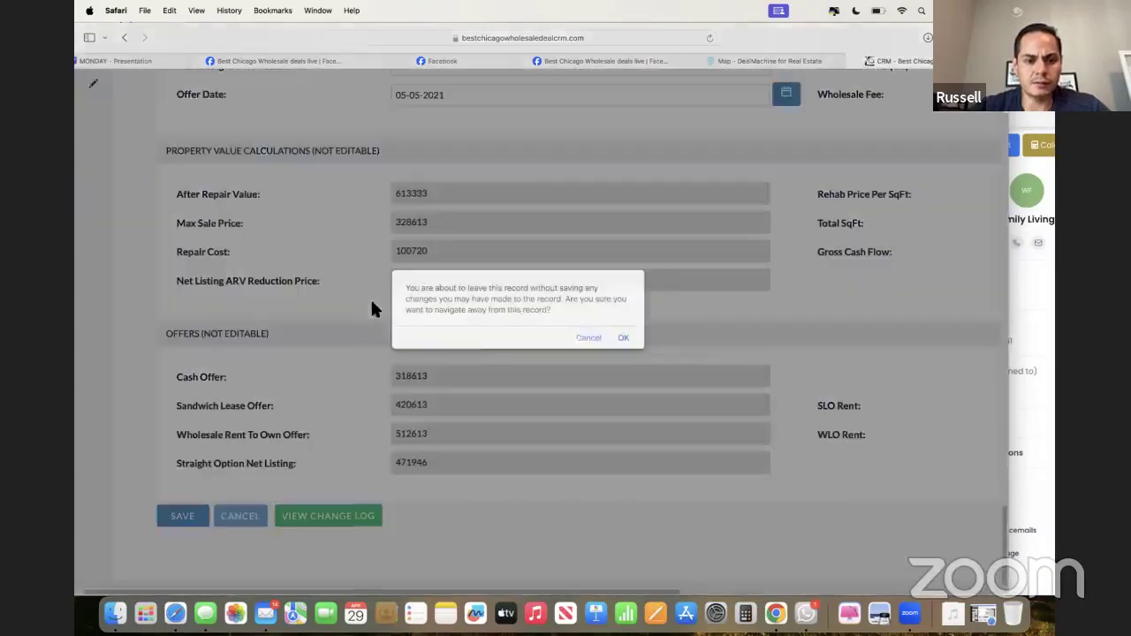
left_click(623, 340)
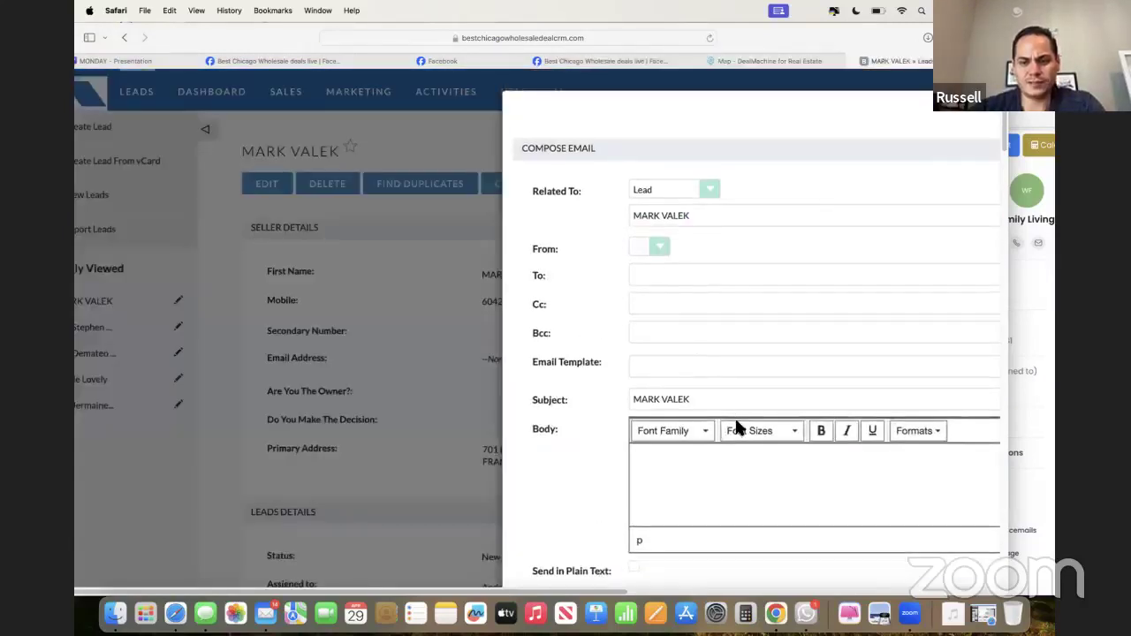
left_click(809, 358)
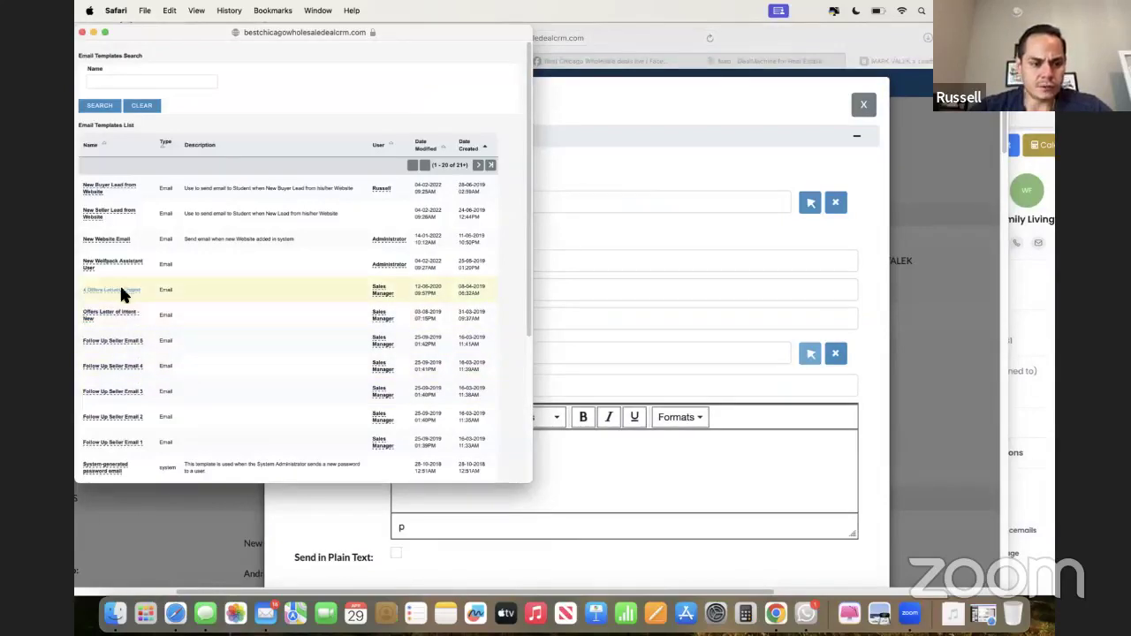
left_click(111, 290)
left_click(577, 218)
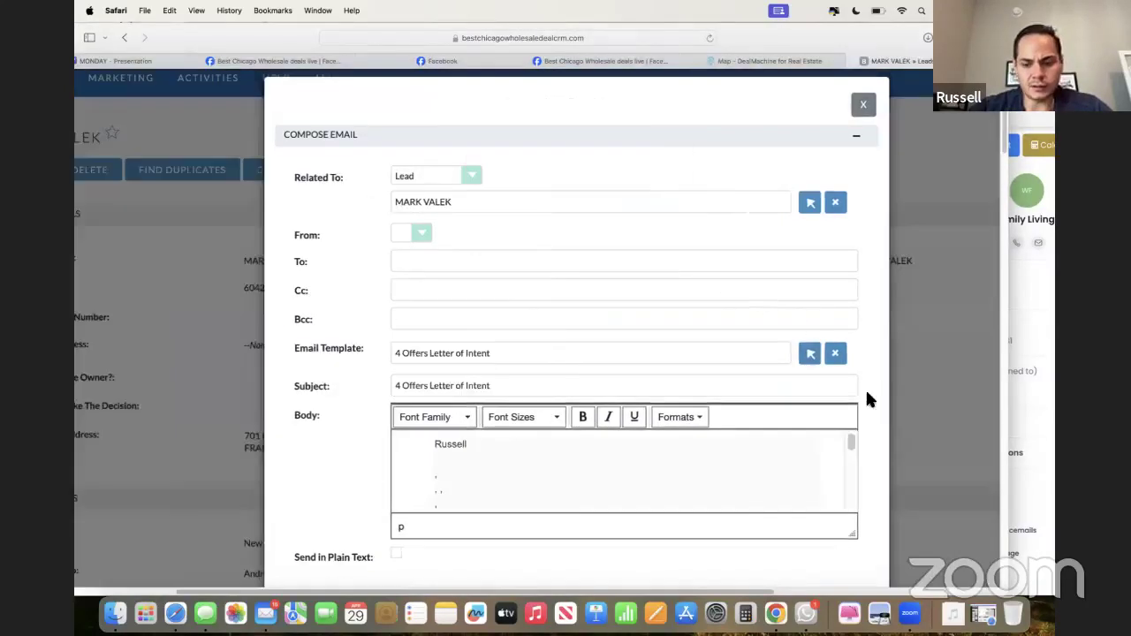
scroll(863, 407, "down", 2)
scroll(790, 507, "down", 3)
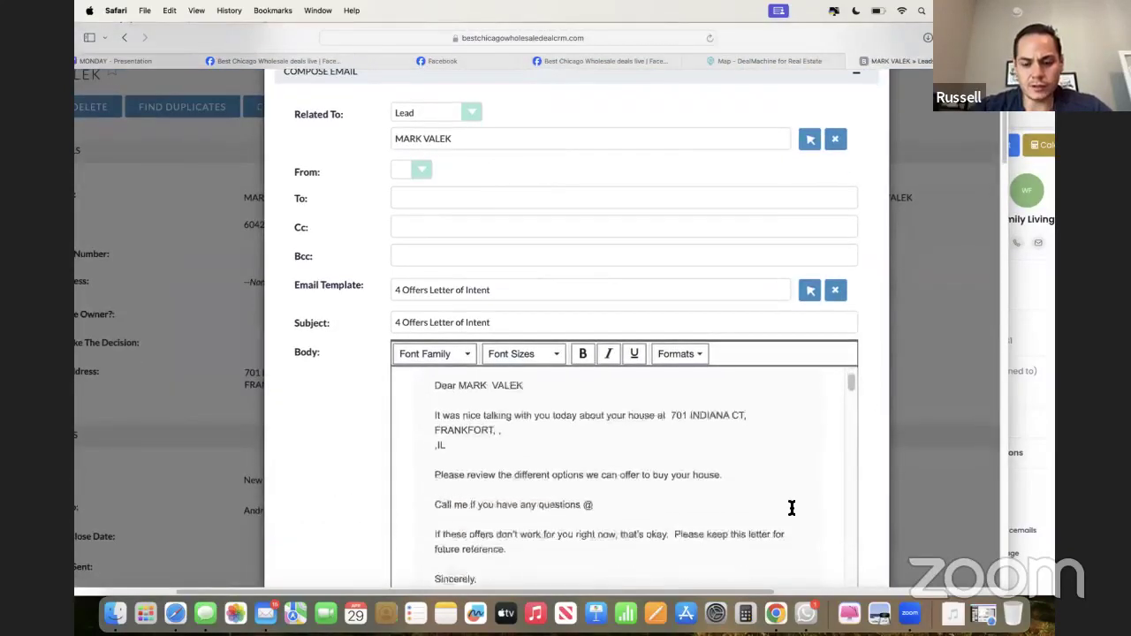
scroll(805, 462, "down", 3)
scroll(870, 454, "down", 4)
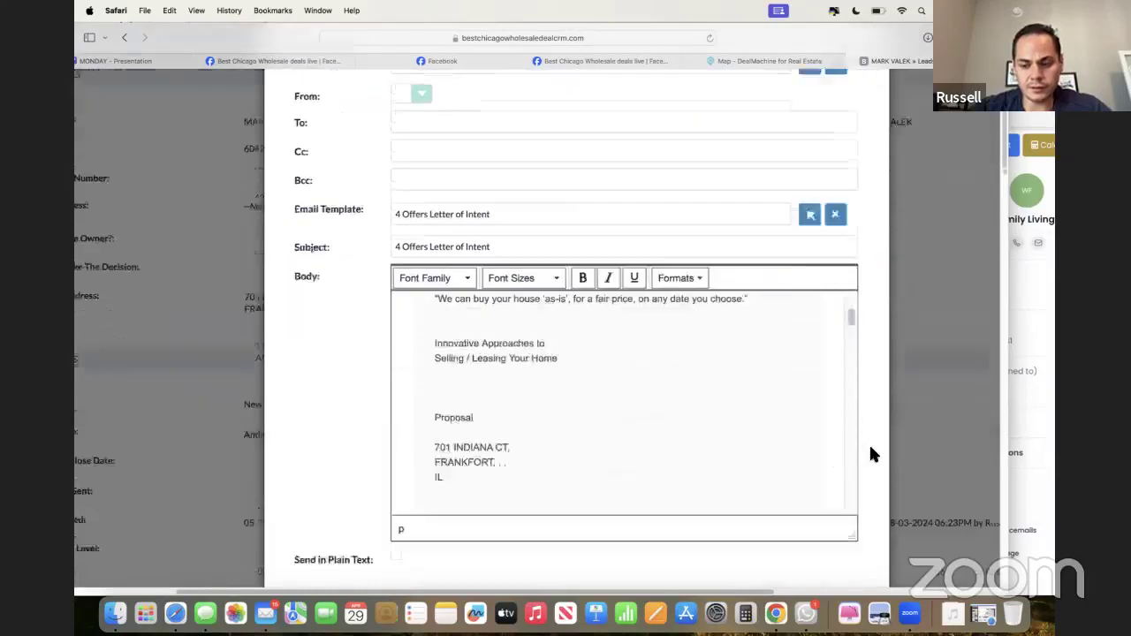
scroll(726, 303, "up", 5)
scroll(726, 303, "down", 3)
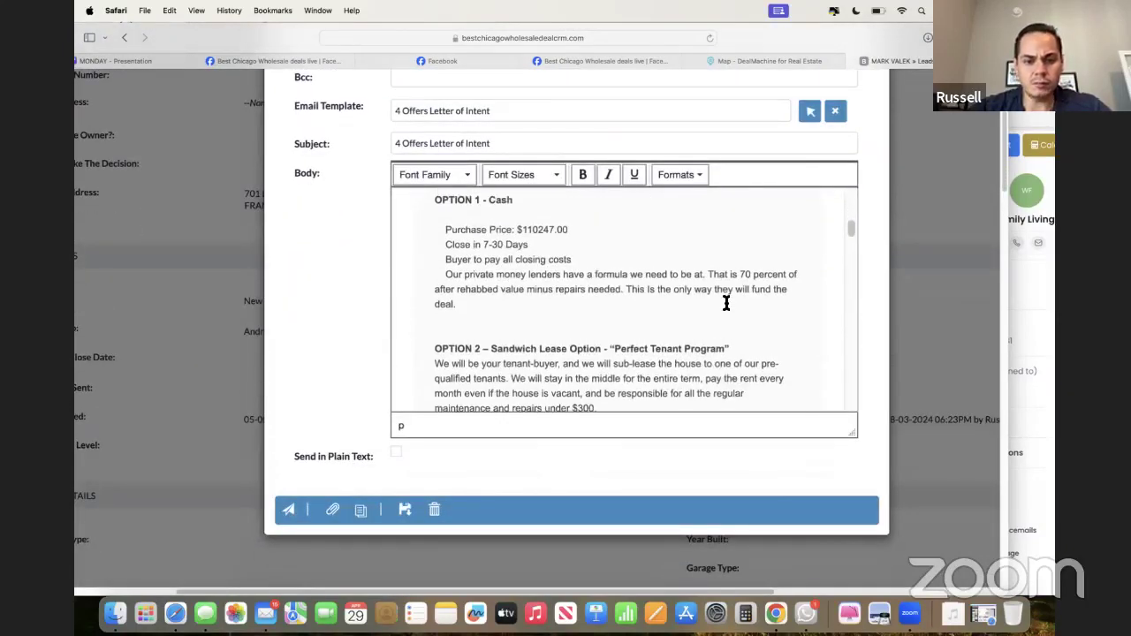
left_click(541, 287)
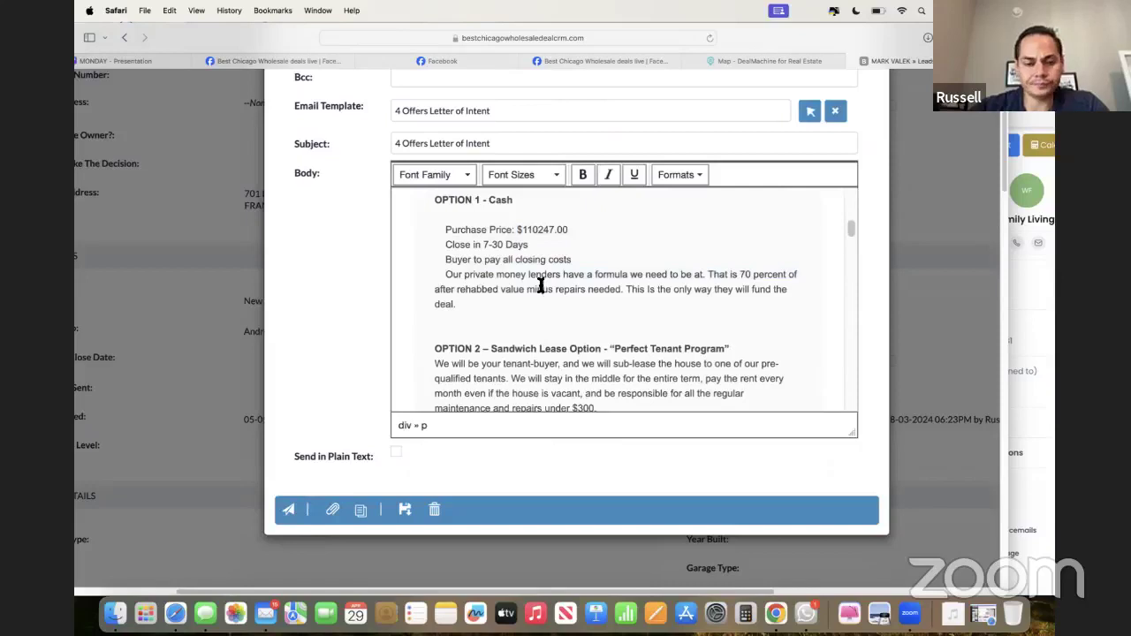
triple_click(522, 275)
left_click(522, 275)
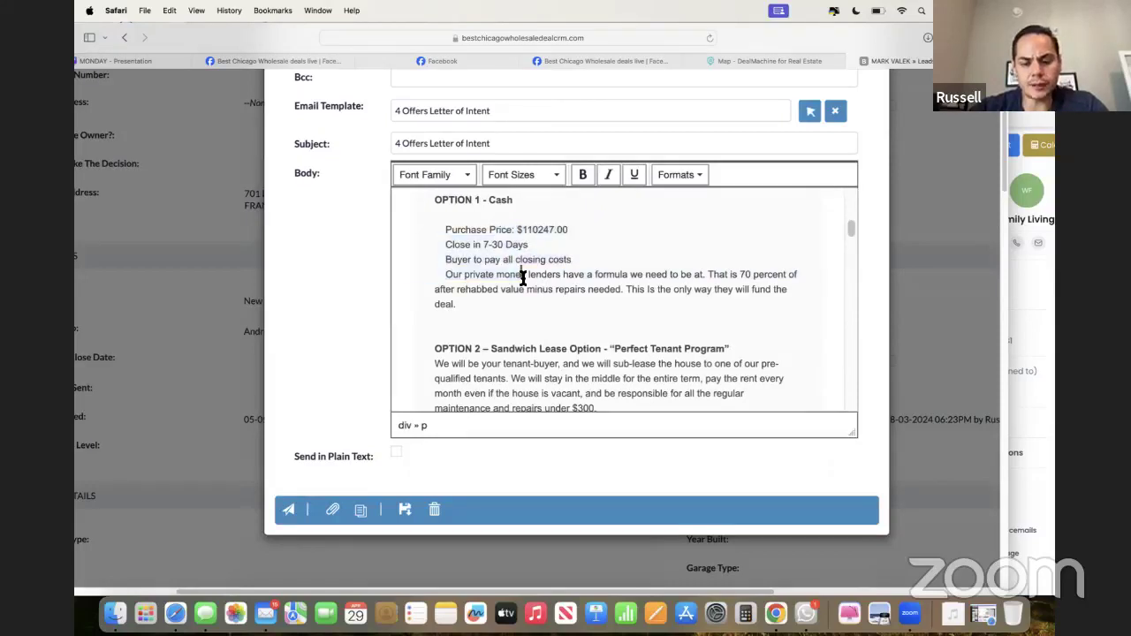
scroll(522, 345, "down", 1)
triple_click(511, 340)
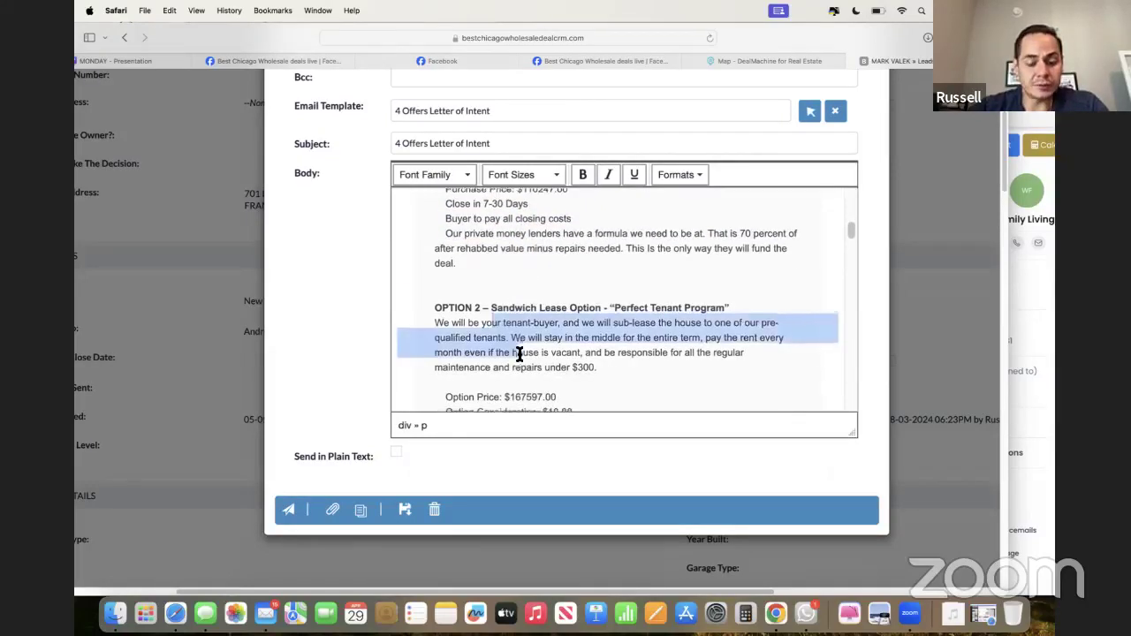
scroll(518, 358, "down", 1)
left_click(520, 353)
left_click_drag(504, 400, 430, 253)
left_click(437, 253)
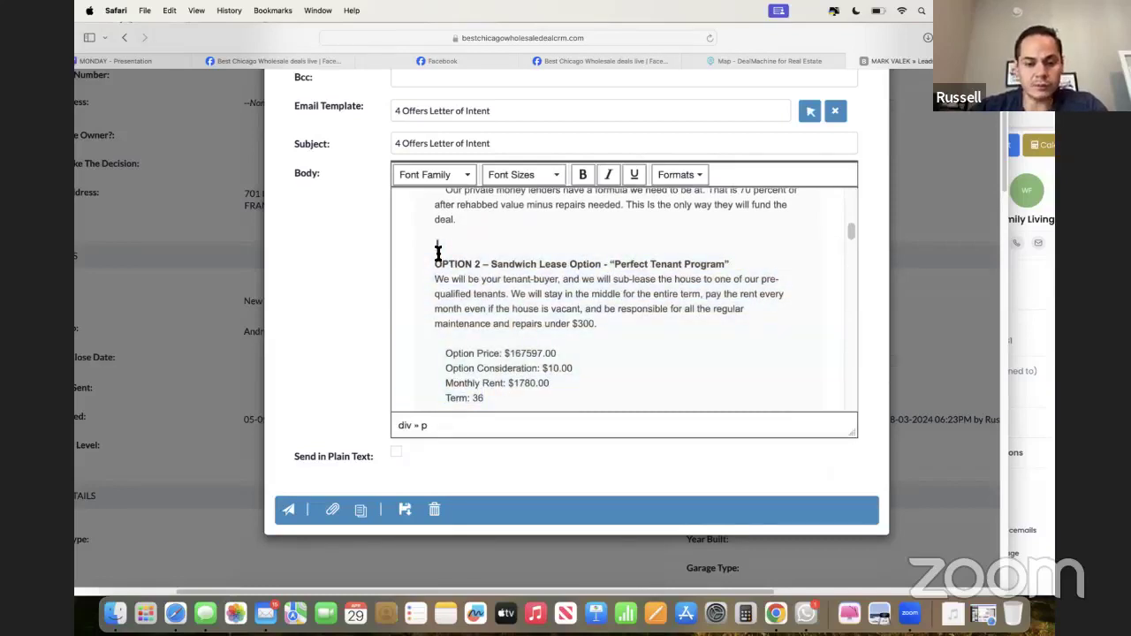
scroll(442, 270, "down", 1)
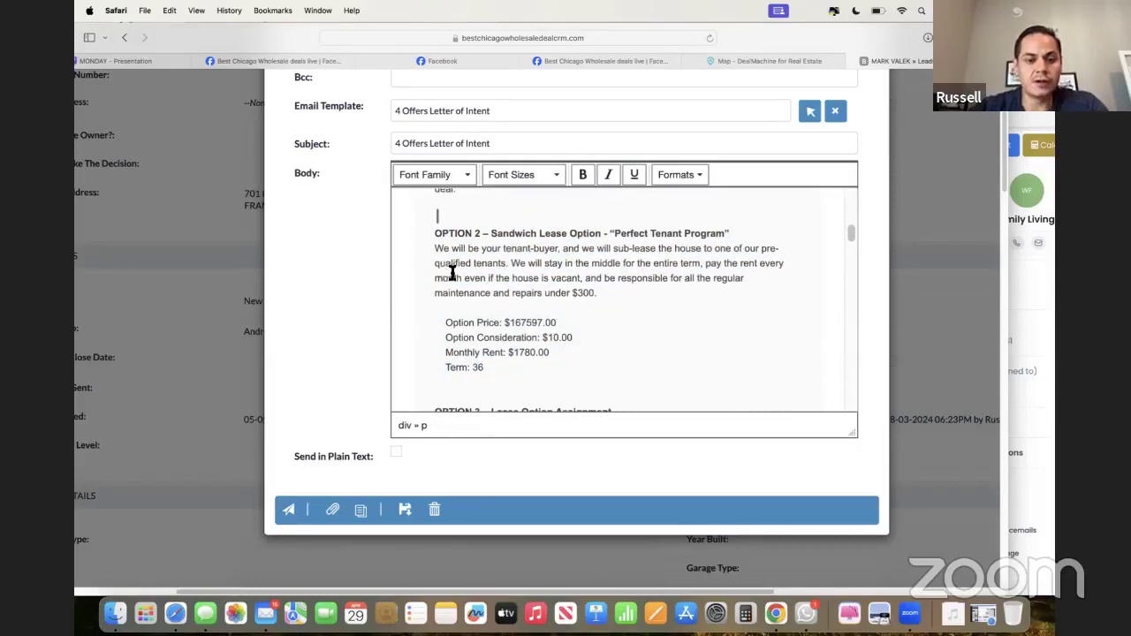
left_click_drag(444, 232, 513, 322)
left_click(559, 318)
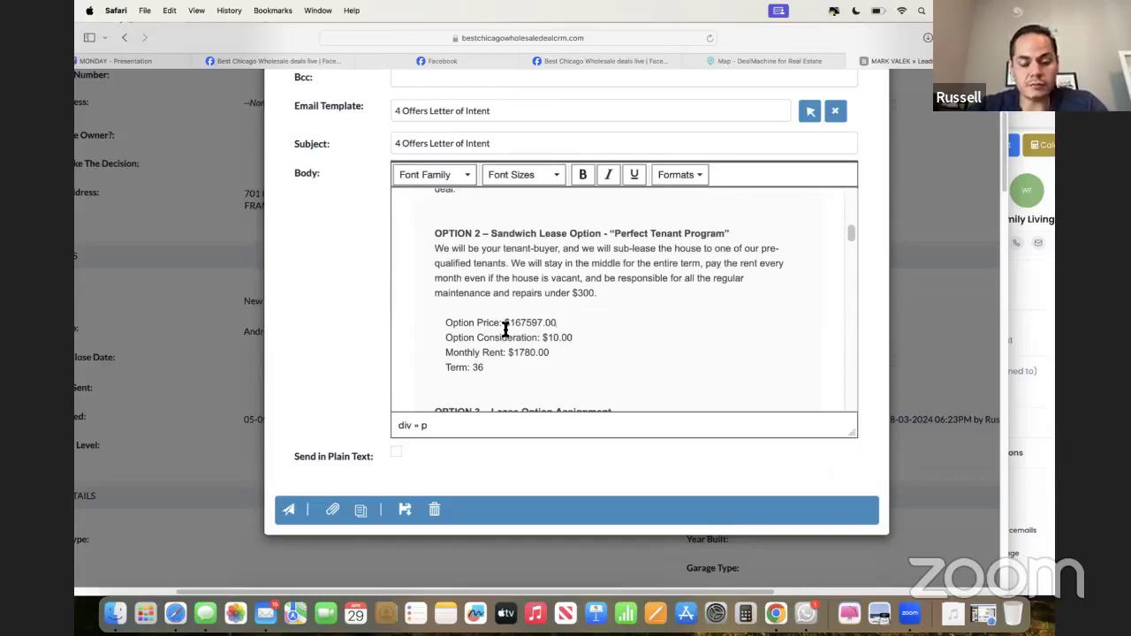
scroll(505, 329, "down", 1)
scroll(502, 328, "down", 2)
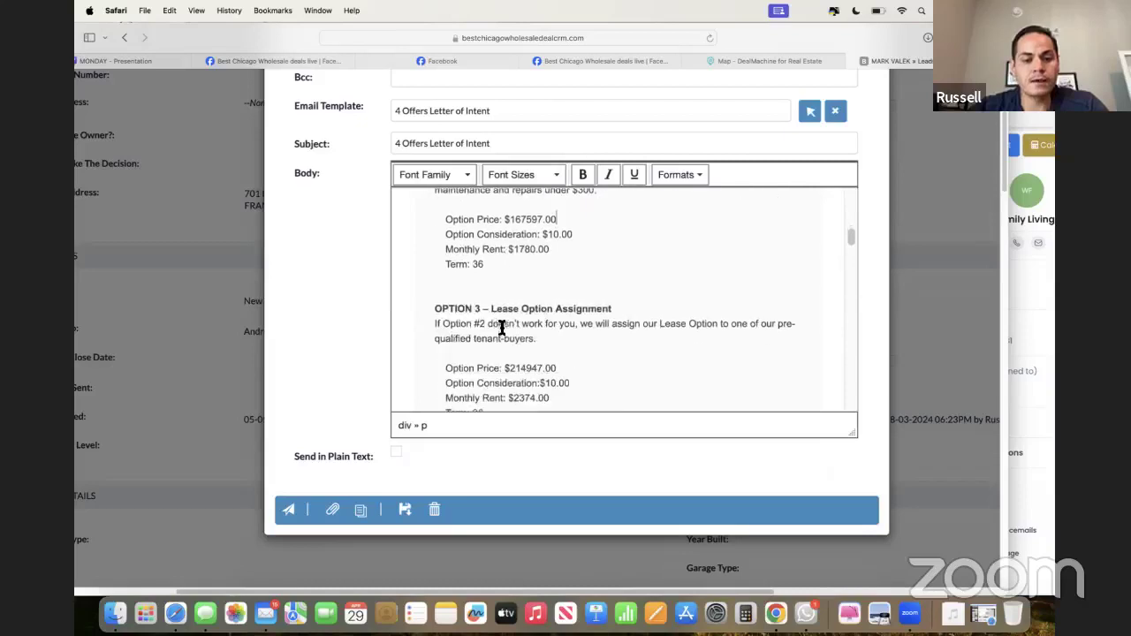
left_click_drag(454, 306, 447, 253)
scroll(483, 320, "down", 2)
left_click(485, 322)
left_click(446, 253)
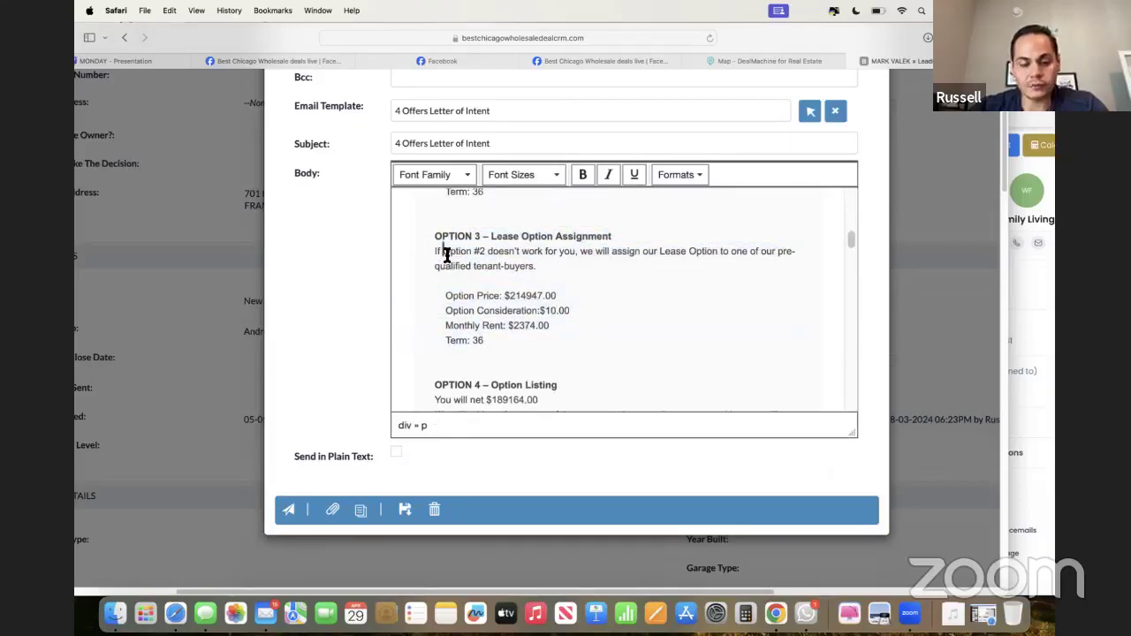
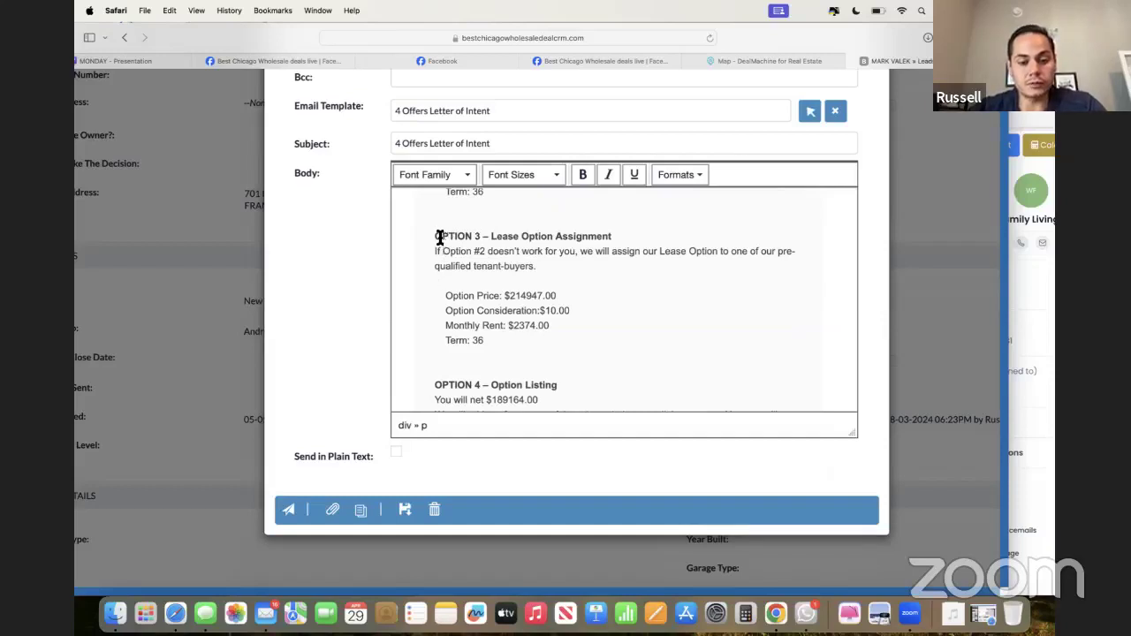
- Review the OPTION 3 and OPTION 2 lease paragraphs in the email draft, clearing the highlights
left_click(432, 237)
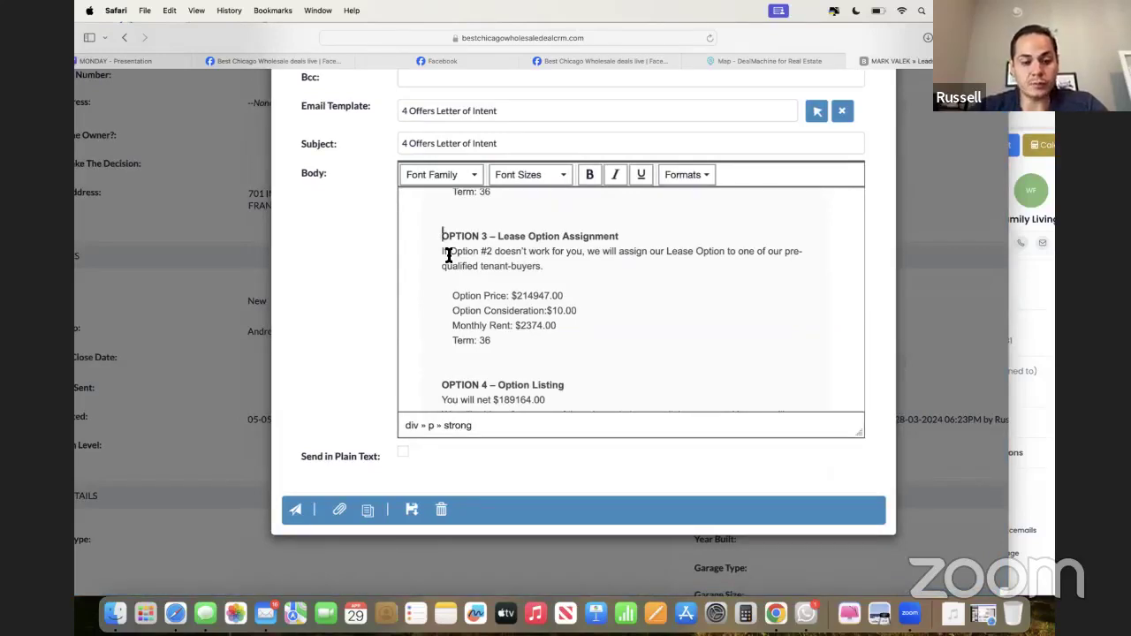
scroll(477, 286, "up", 1)
left_click_drag(445, 266, 444, 210)
left_click(488, 358)
scroll(497, 361, "up", 4)
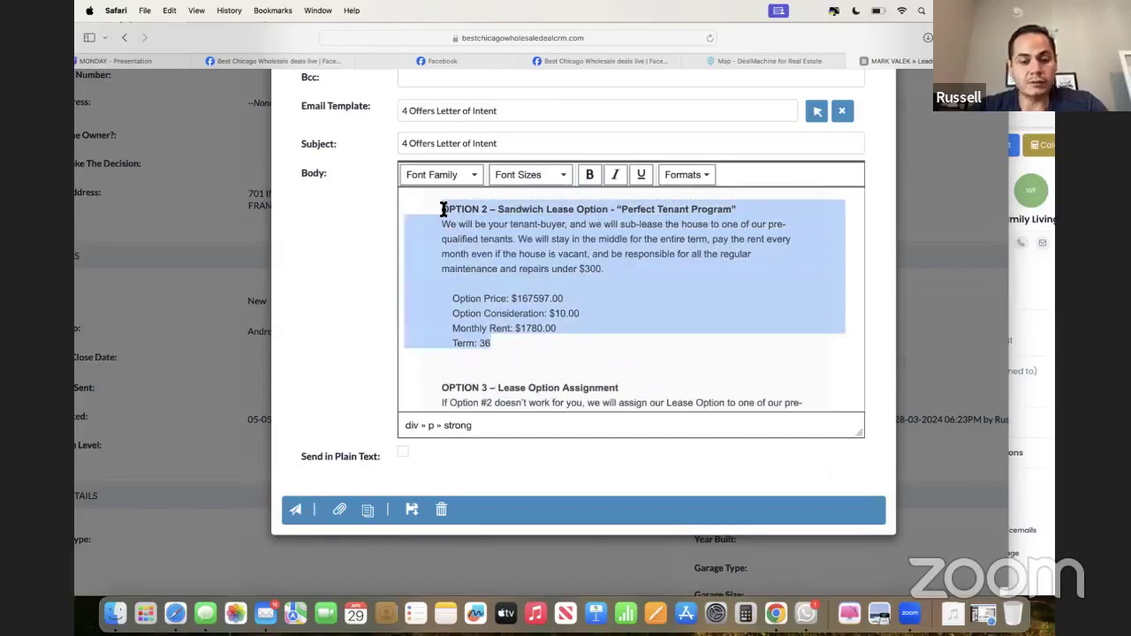
left_click(521, 269)
scroll(521, 281, "down", 2)
scroll(522, 285, "down", 3)
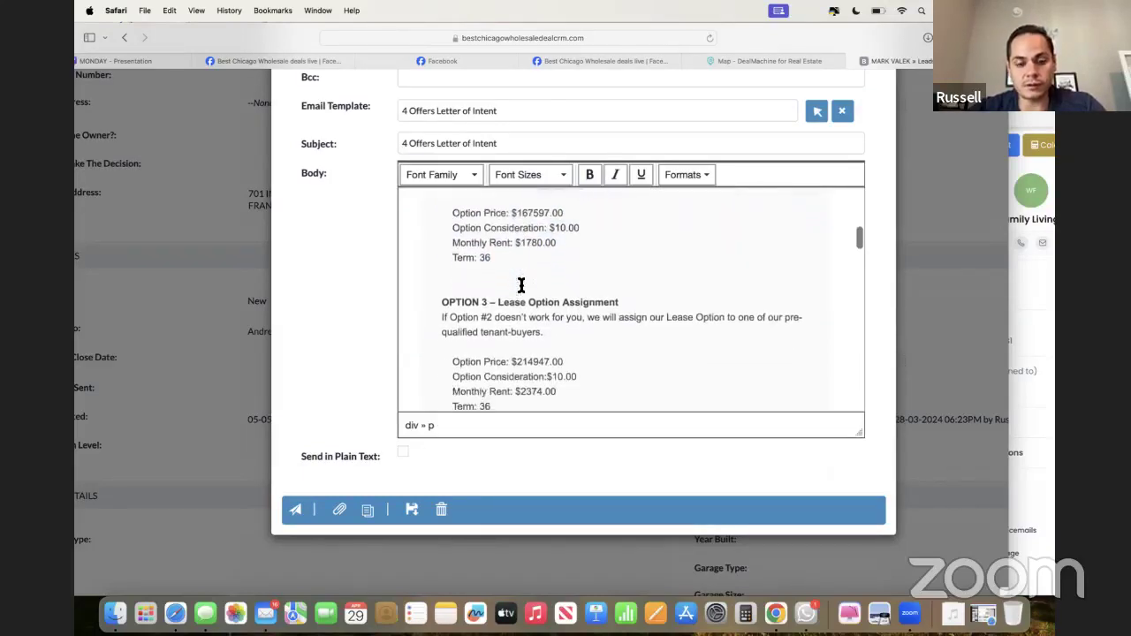
scroll(521, 284, "up", 5)
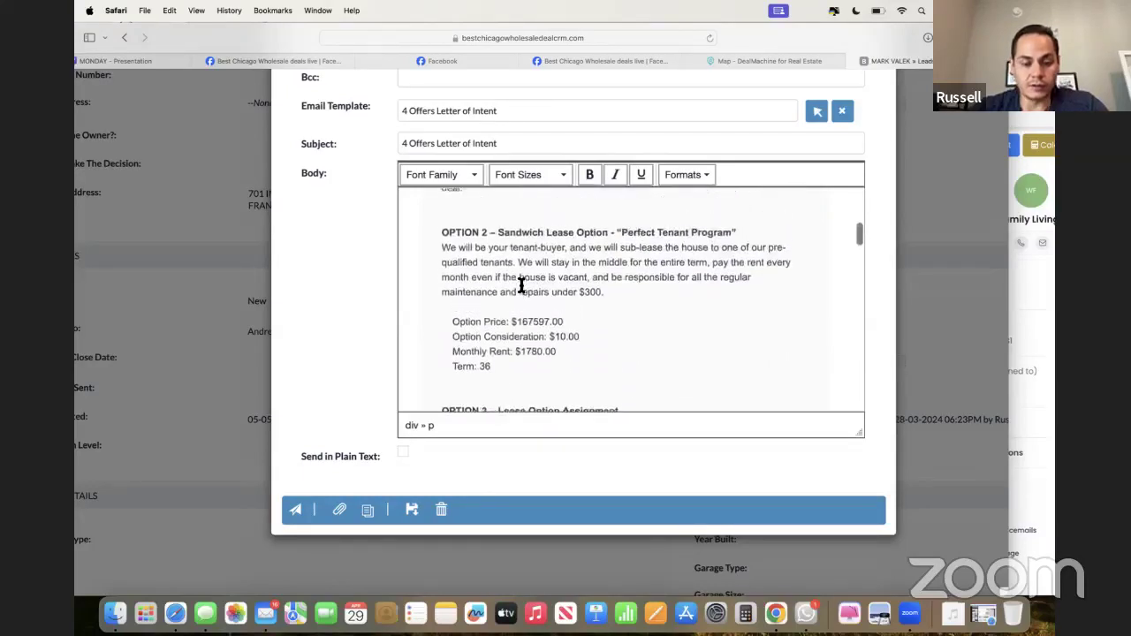
scroll(521, 284, "down", 9)
scroll(522, 285, "down", 2)
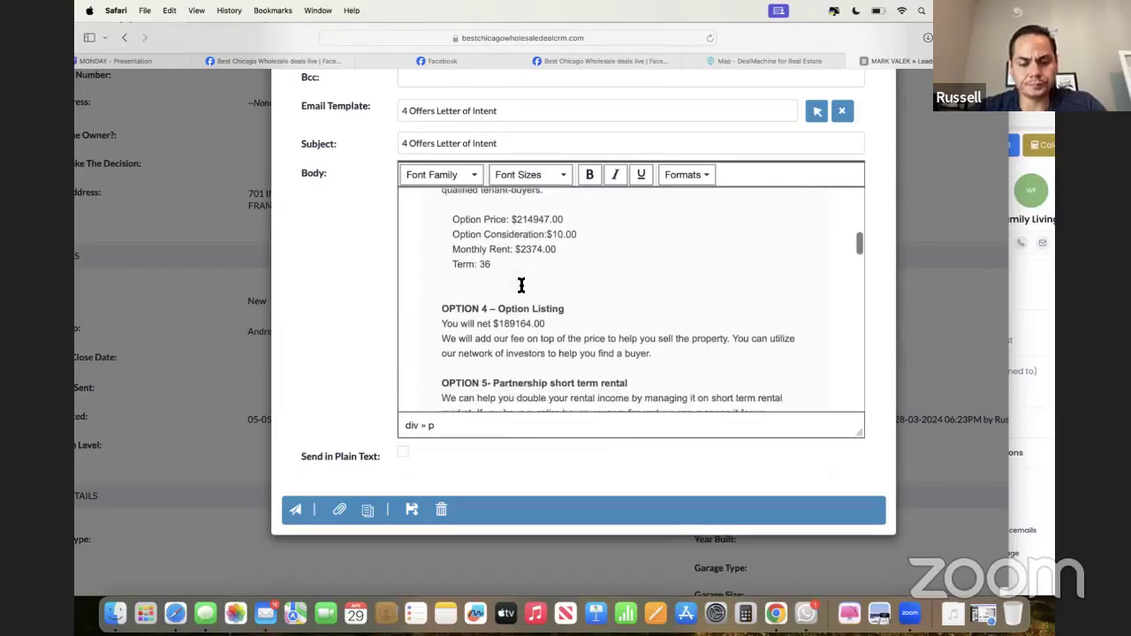
- Review the Option 4 fee explanation and Purchase Price text in the draft
left_click_drag(449, 309, 602, 353)
triple_click(603, 353)
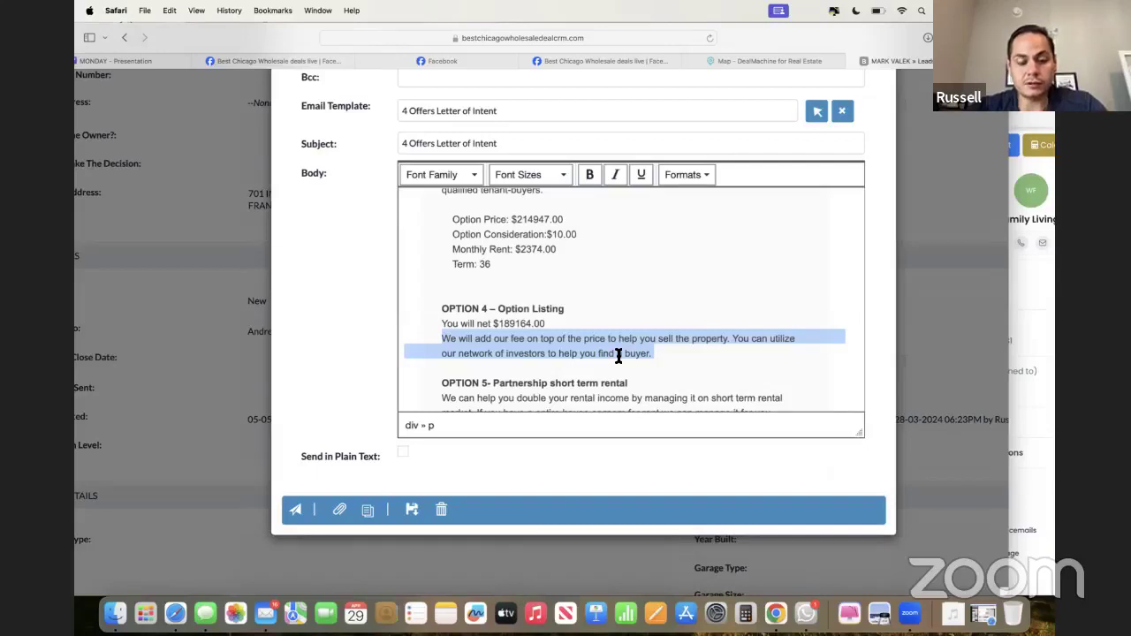
scroll(575, 323, "up", 10)
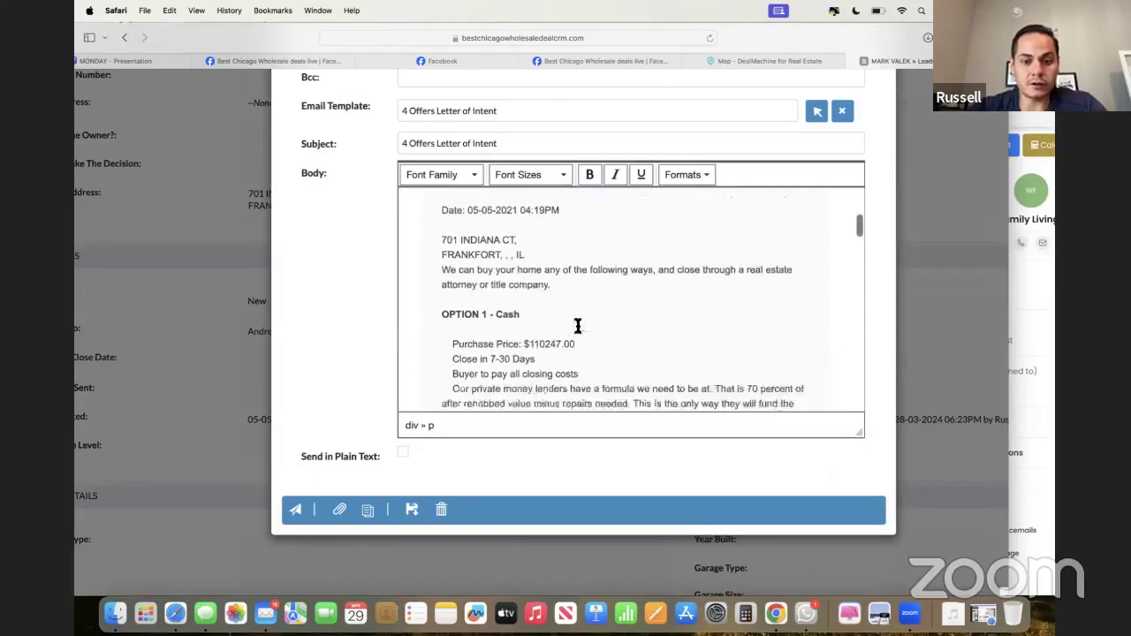
scroll(528, 330, "down", 2)
left_click_drag(527, 322, 569, 327)
scroll(569, 327, "down", 2)
left_click(569, 328)
scroll(569, 327, "down", 1)
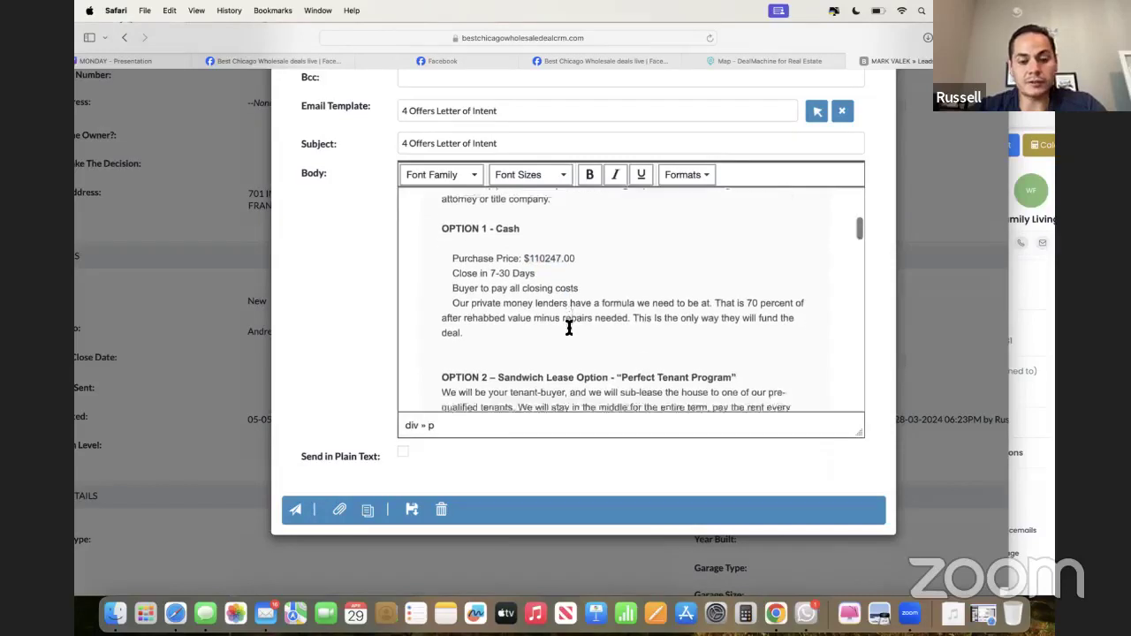
scroll(569, 327, "down", 15)
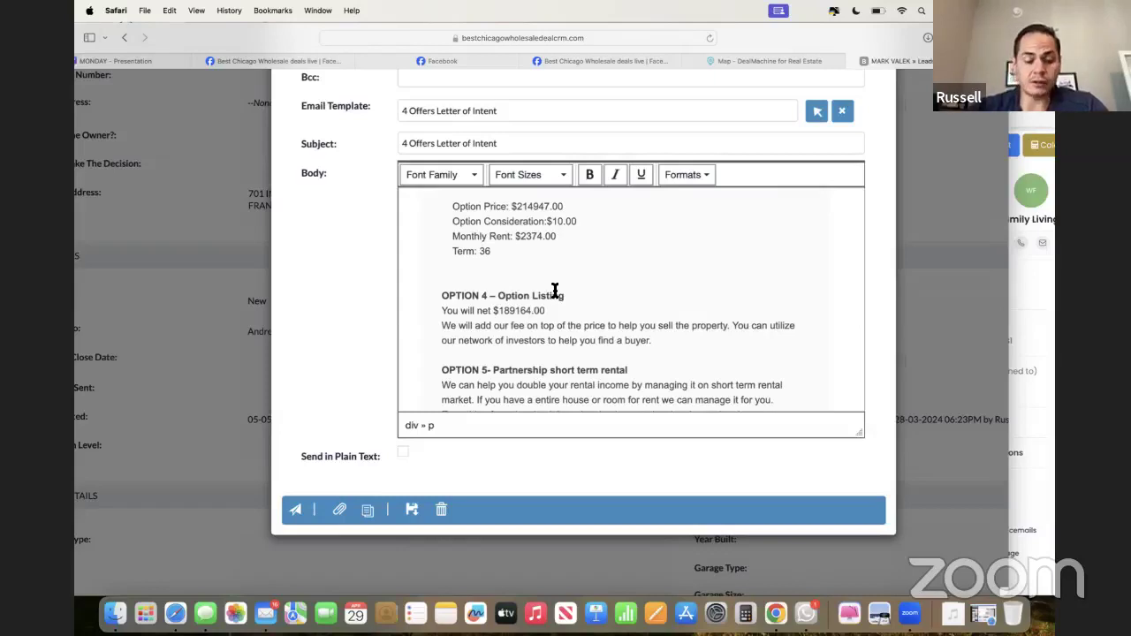
- Delete the extra blank line below OPTION 5, above 'Option That Most Interests You'
scroll(555, 291, "down", 4)
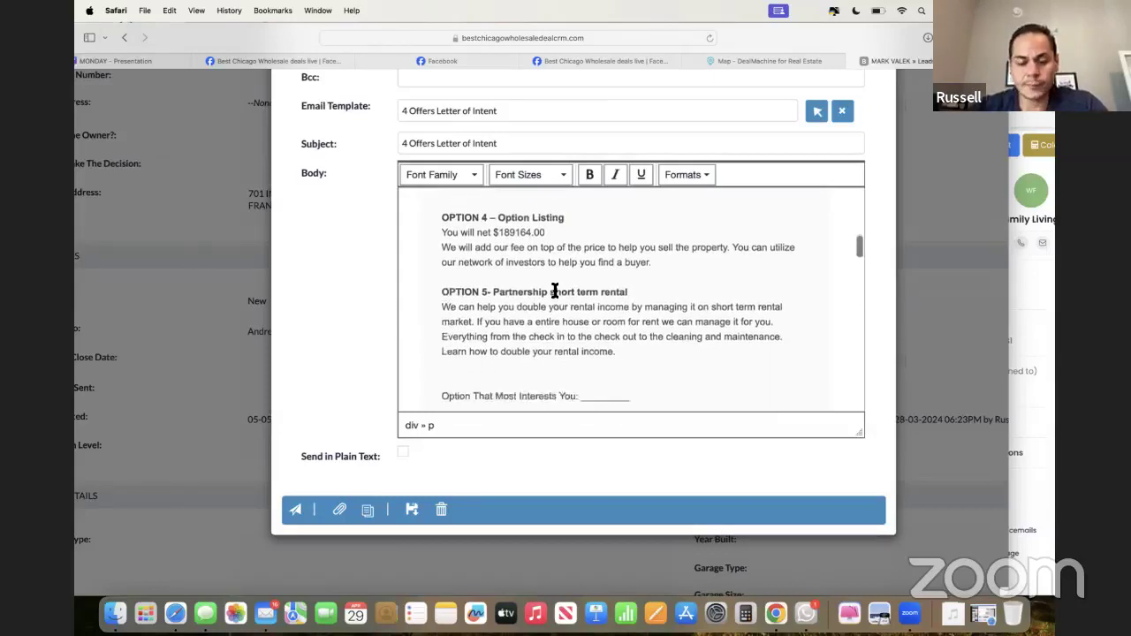
left_click_drag(492, 281, 601, 359)
left_click(601, 359)
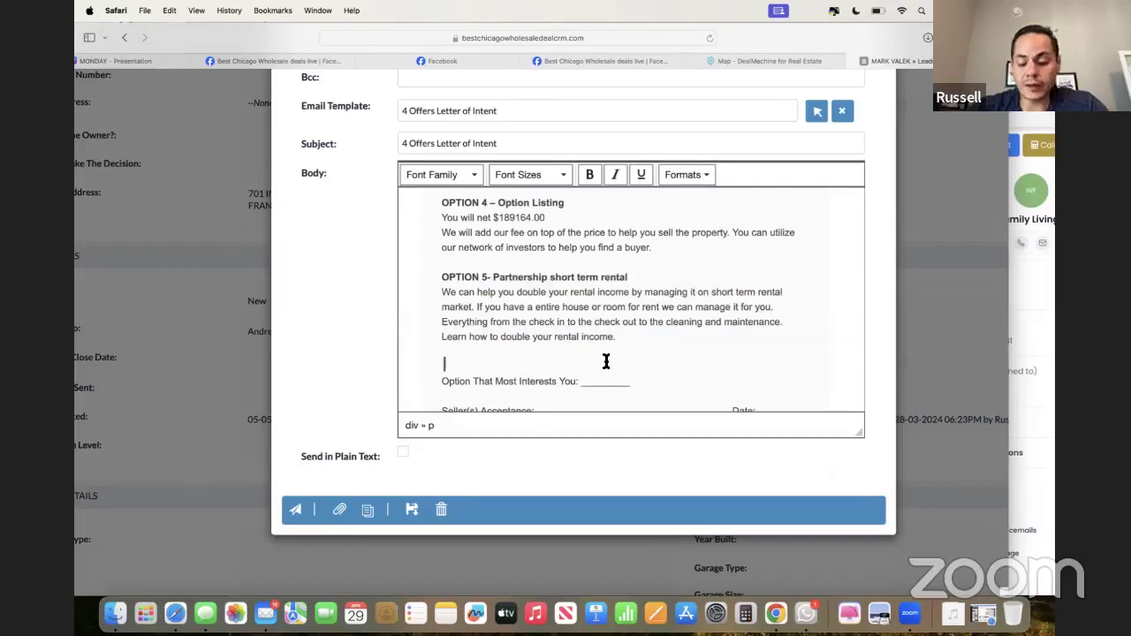
key("BackSpace")
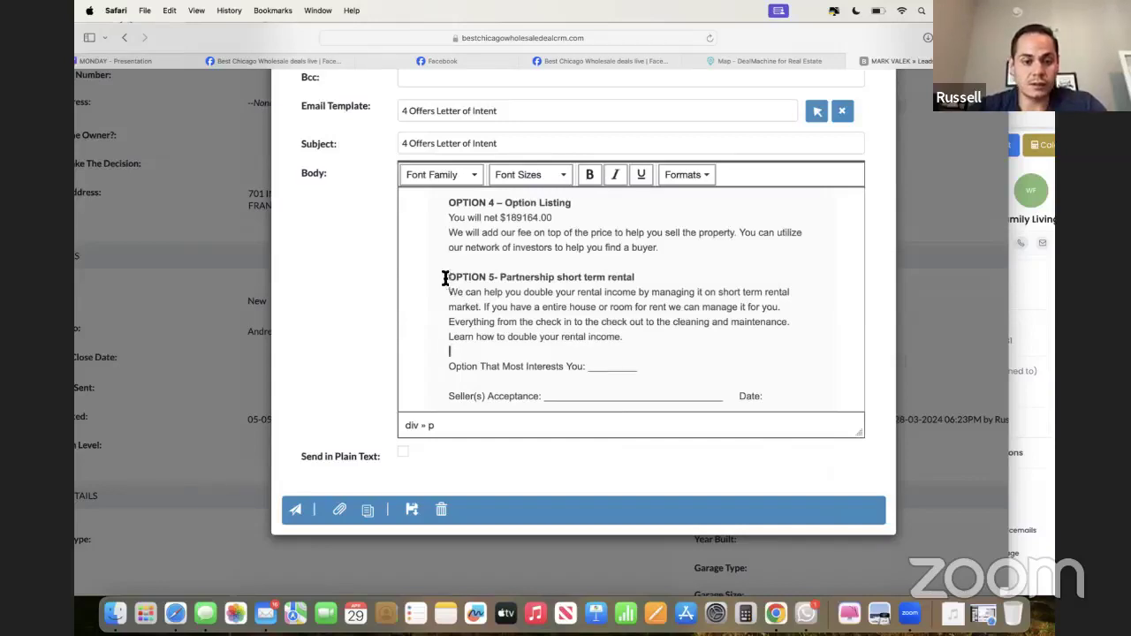
- Check the OPTION 5 heading and scroll through to the end of the email body
left_click_drag(445, 277, 477, 308)
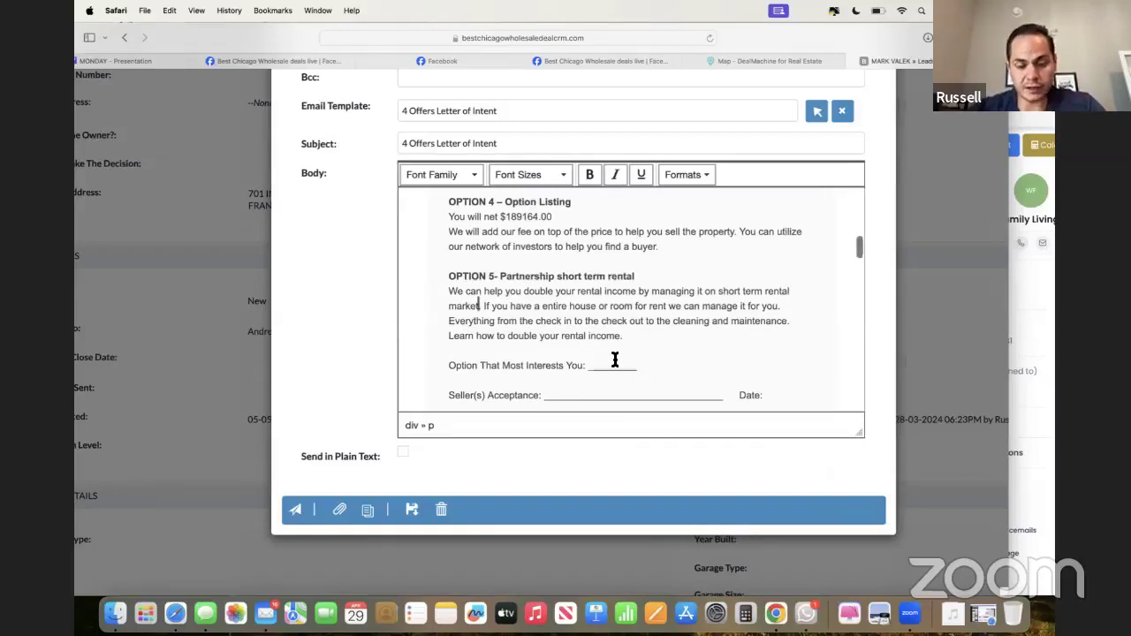
scroll(614, 359, "down", 2)
scroll(615, 360, "down", 2)
scroll(615, 360, "up", 2)
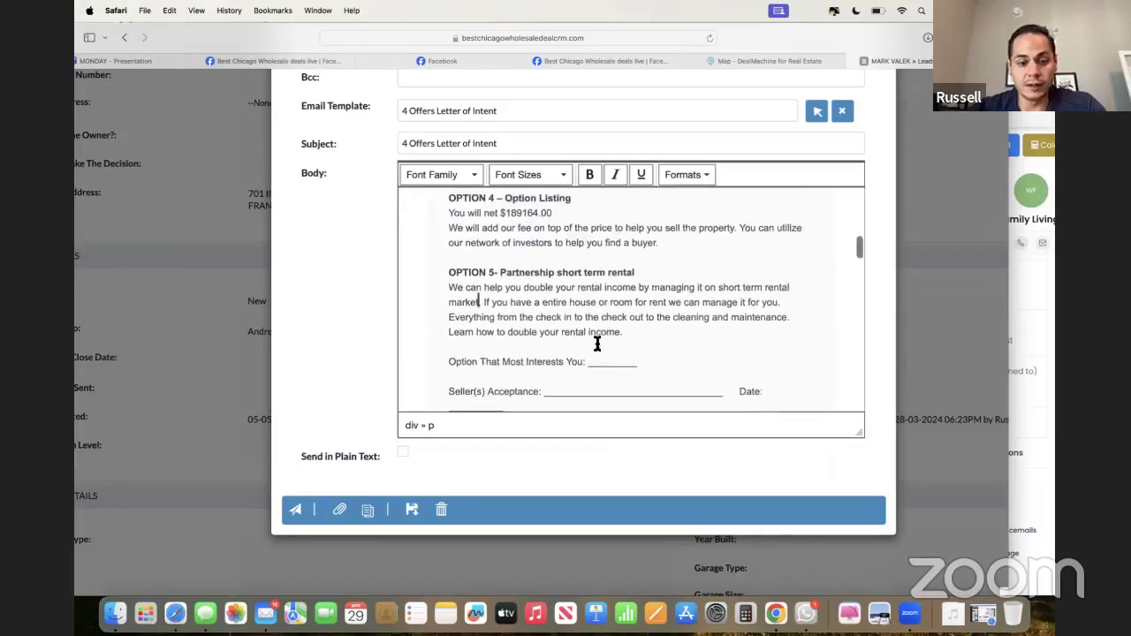
left_click_drag(484, 288, 568, 303)
left_click(568, 303)
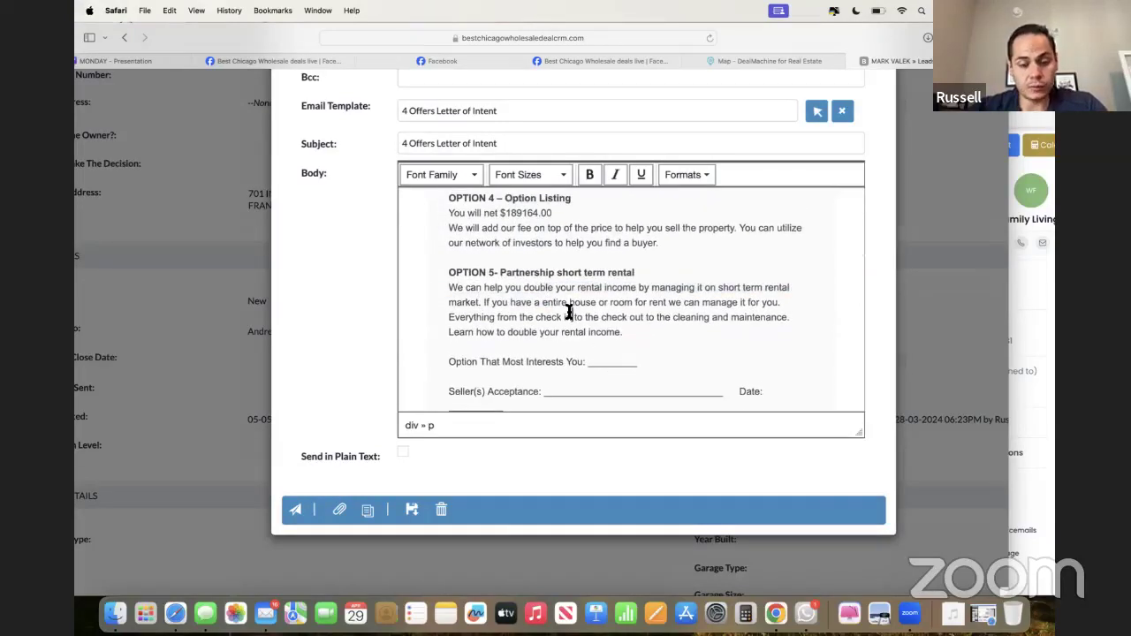
scroll(588, 313, "down", 3)
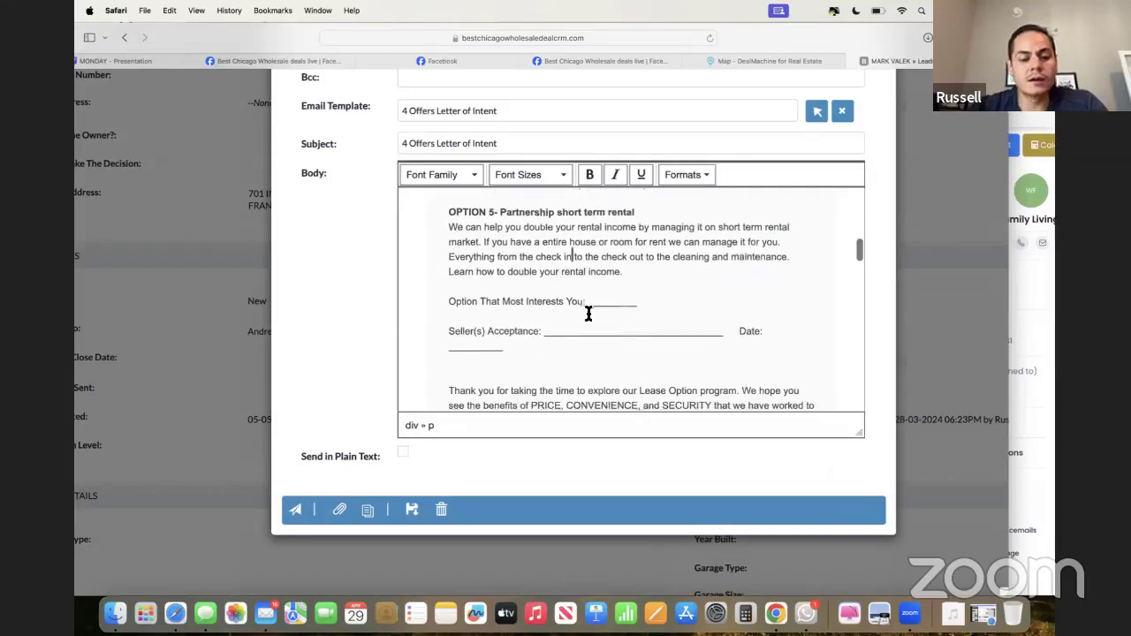
scroll(587, 314, "down", 10)
scroll(588, 314, "down", 15)
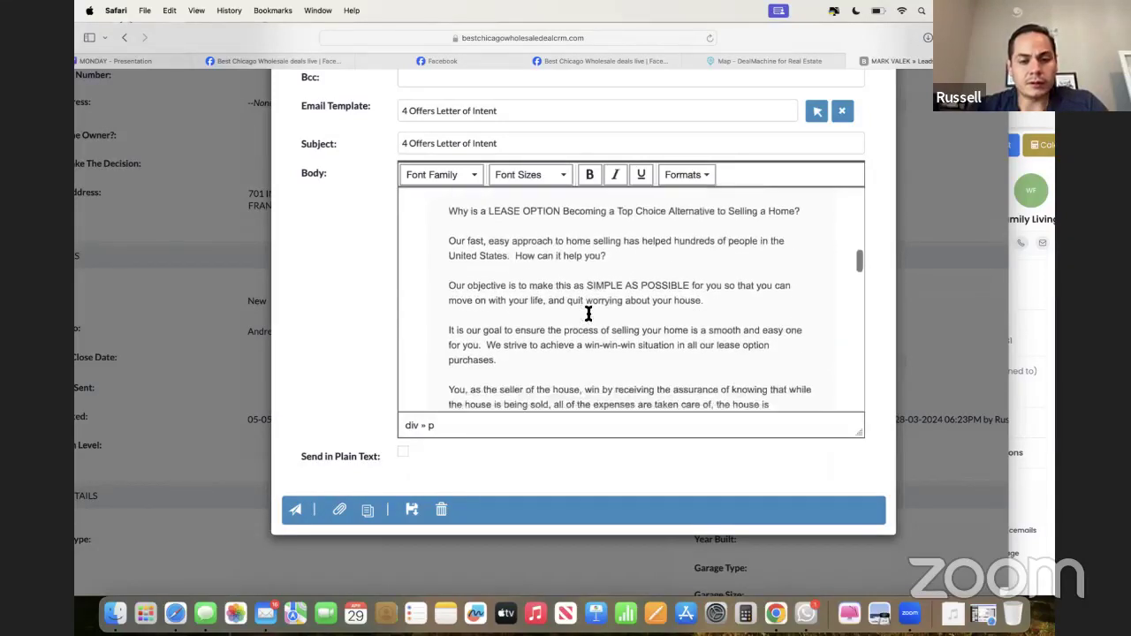
scroll(588, 314, "down", 20)
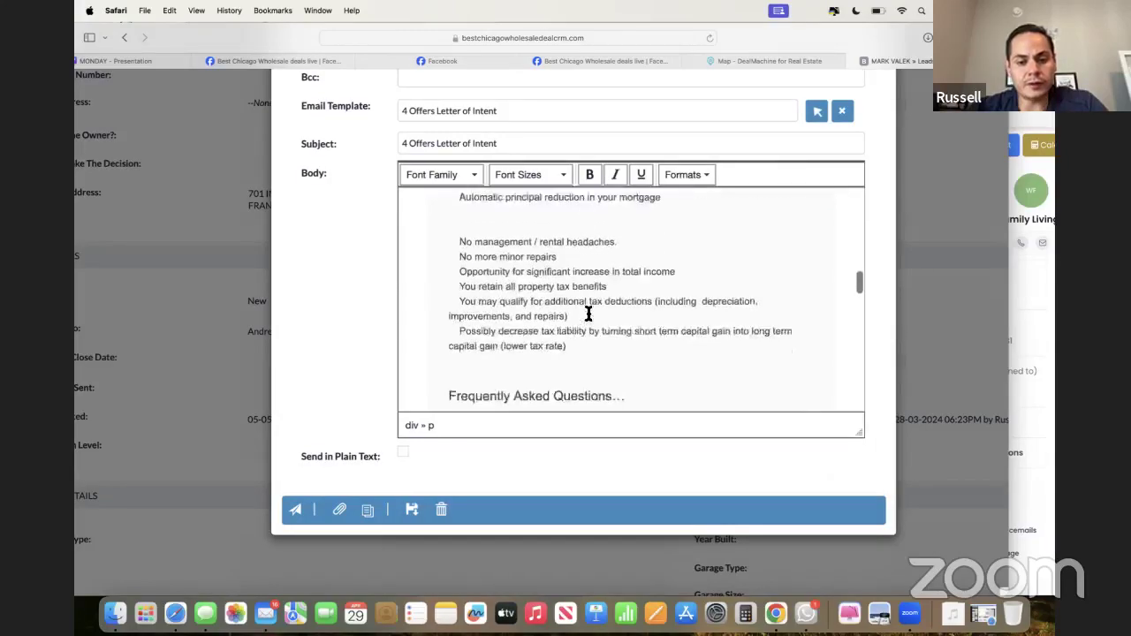
scroll(587, 313, "down", 20)
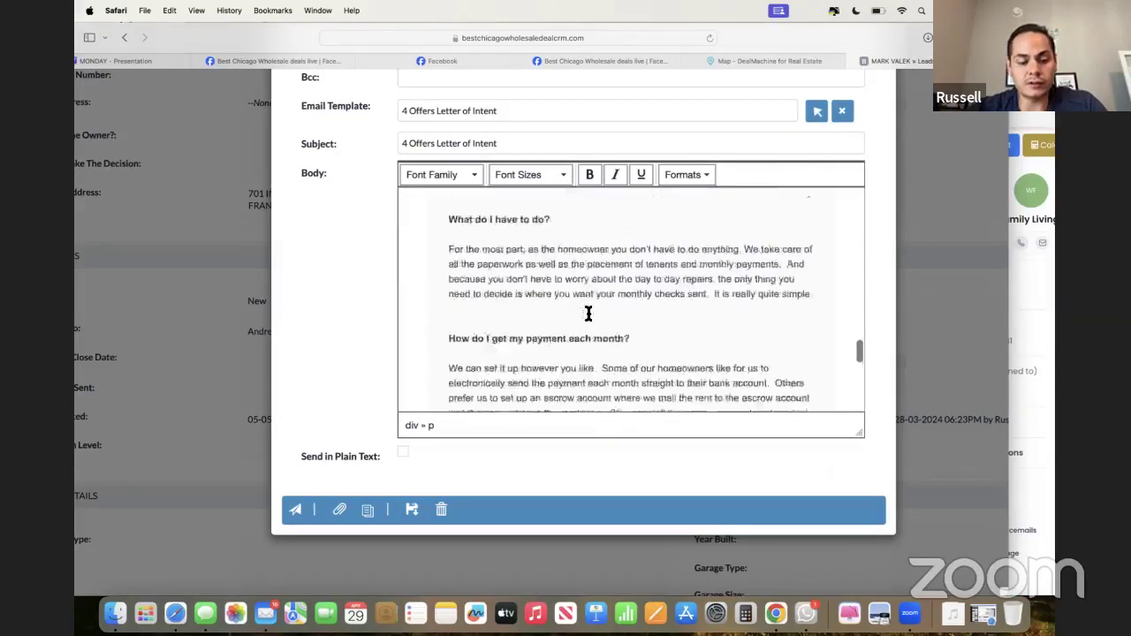
scroll(588, 313, "up", 1)
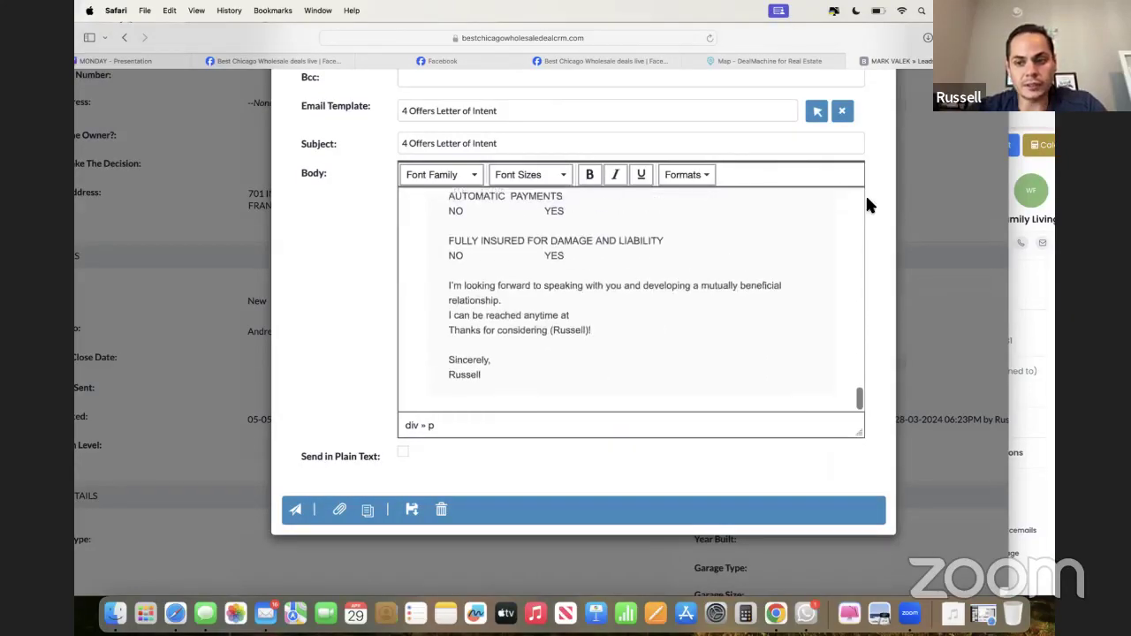
scroll(865, 194, "up", 5)
left_click(871, 120)
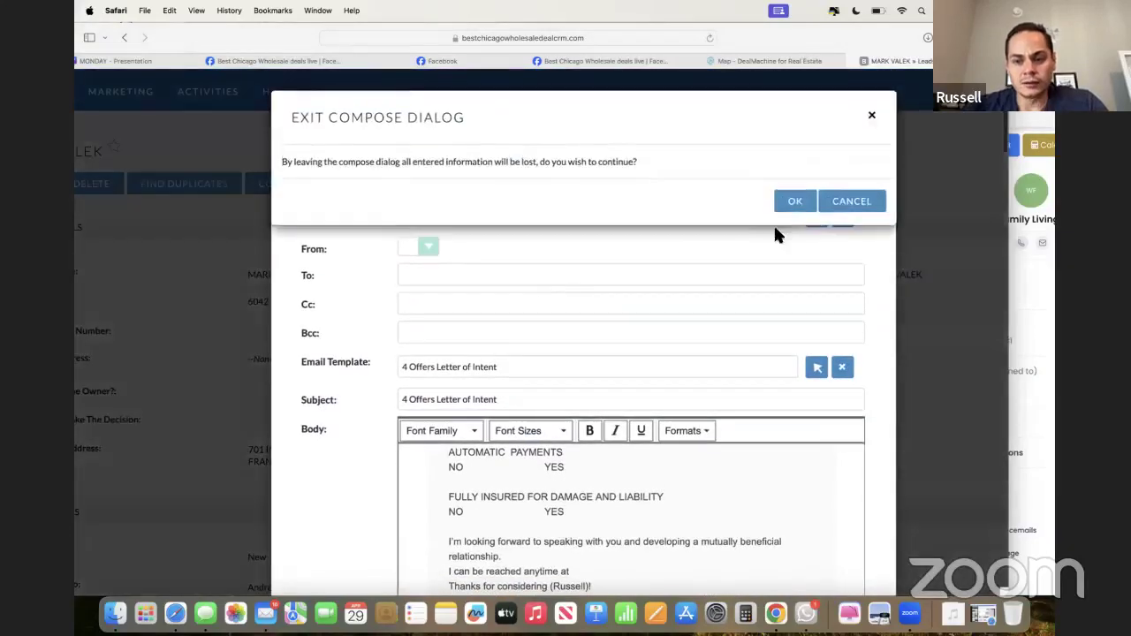
left_click(795, 201)
scroll(432, 353, "down", 10)
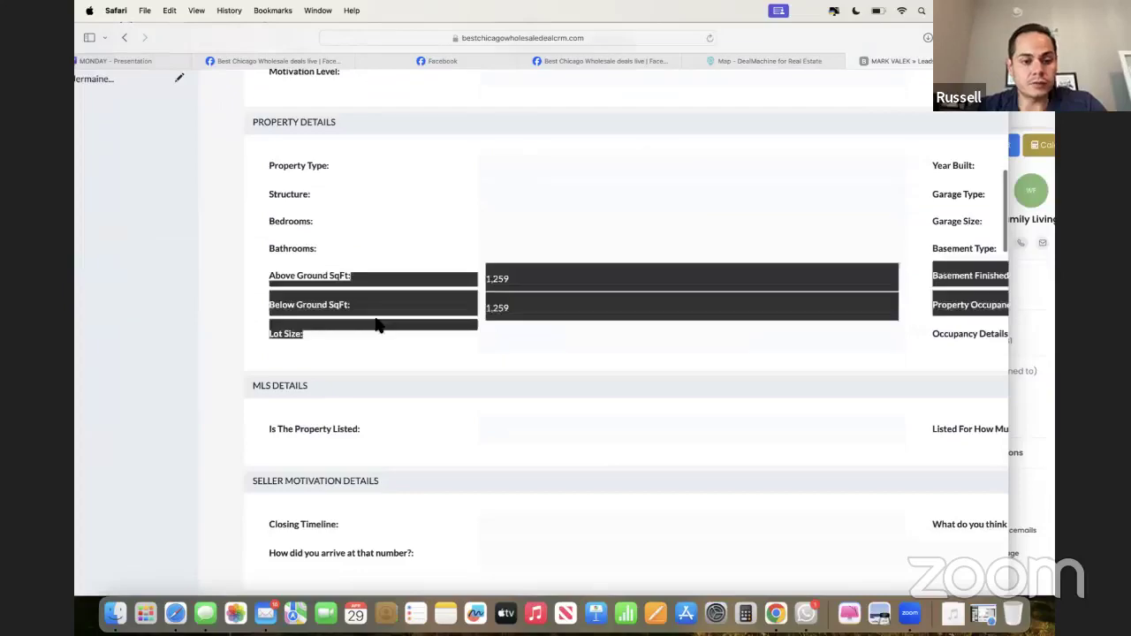
scroll(374, 313, "down", 10)
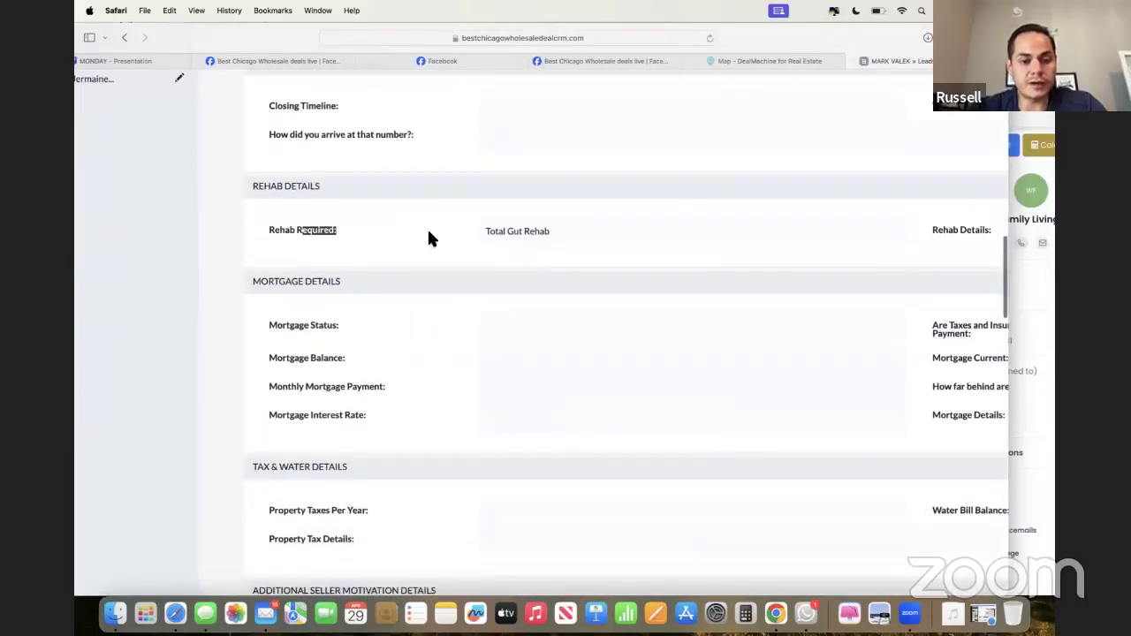
scroll(430, 238, "down", 10)
scroll(450, 239, "down", 2)
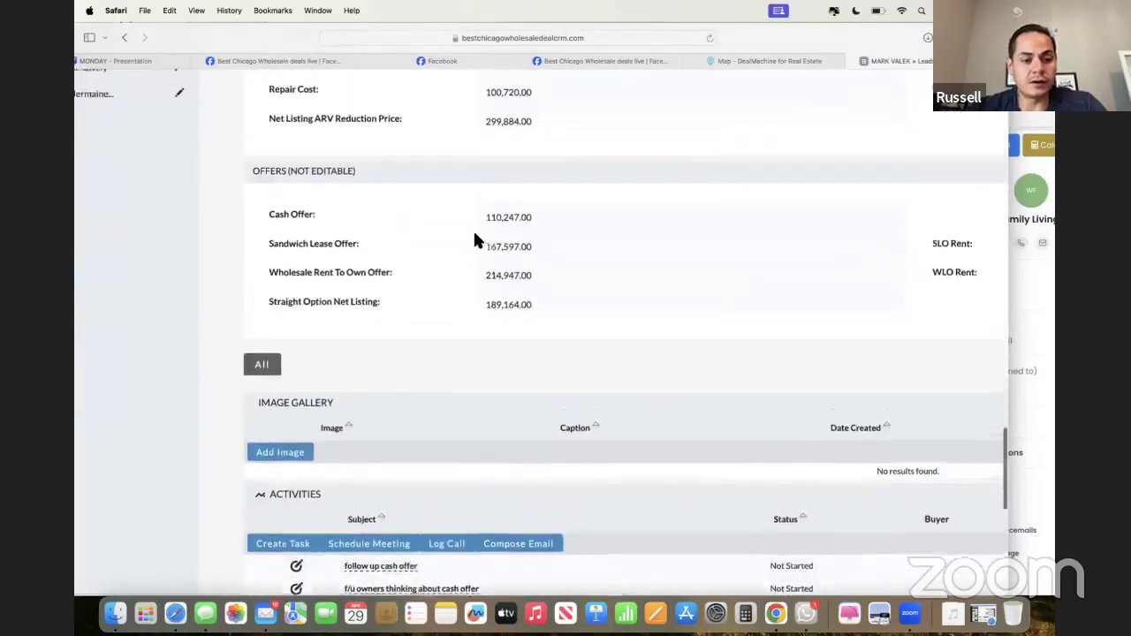
scroll(397, 225, "up", 5)
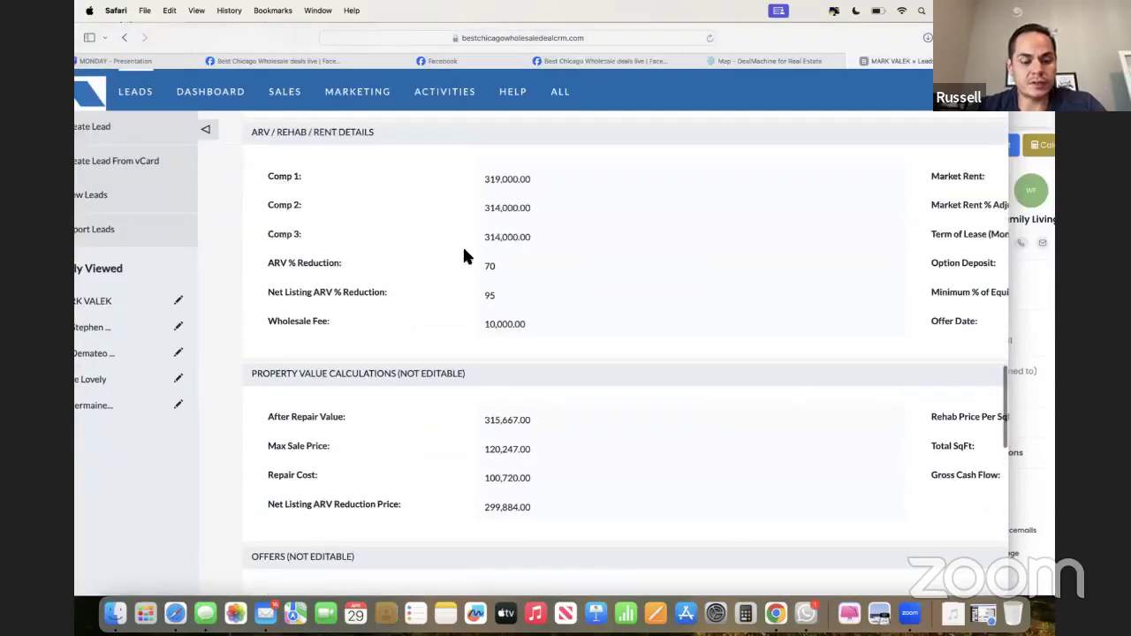
scroll(462, 250, "down", 5)
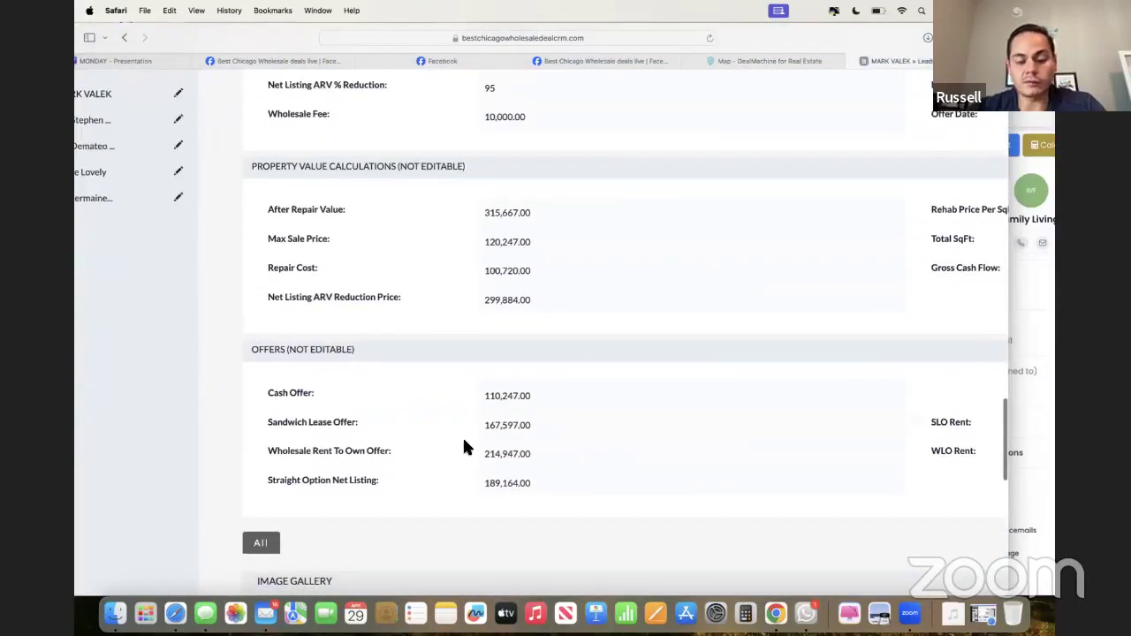
scroll(464, 447, "down", 5)
scroll(464, 444, "right", 5)
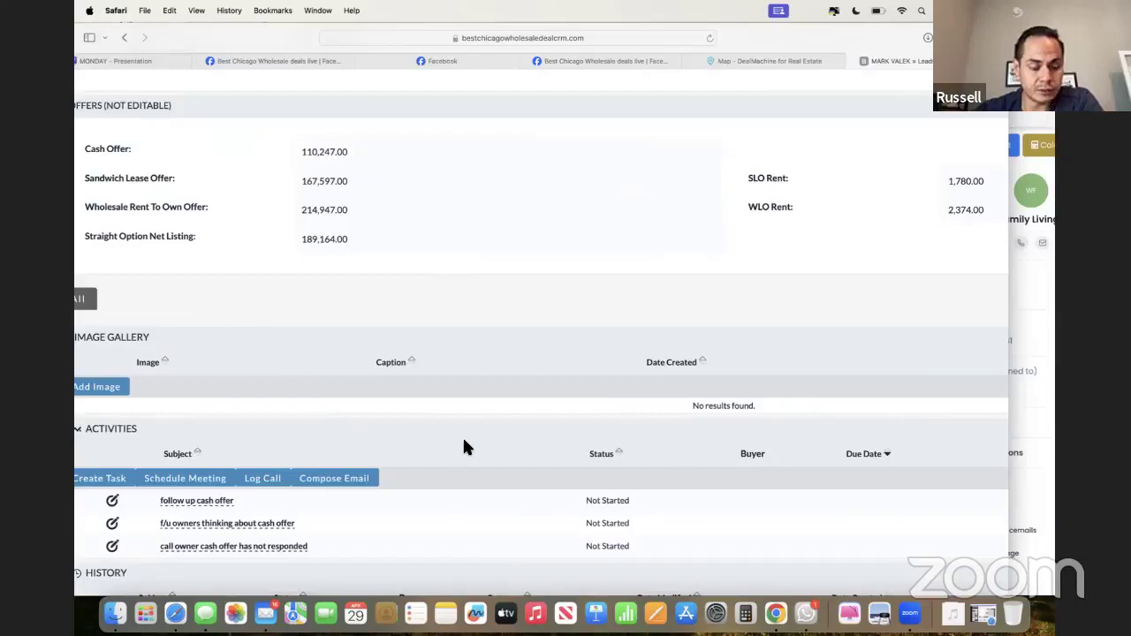
scroll(464, 436, "left", 2)
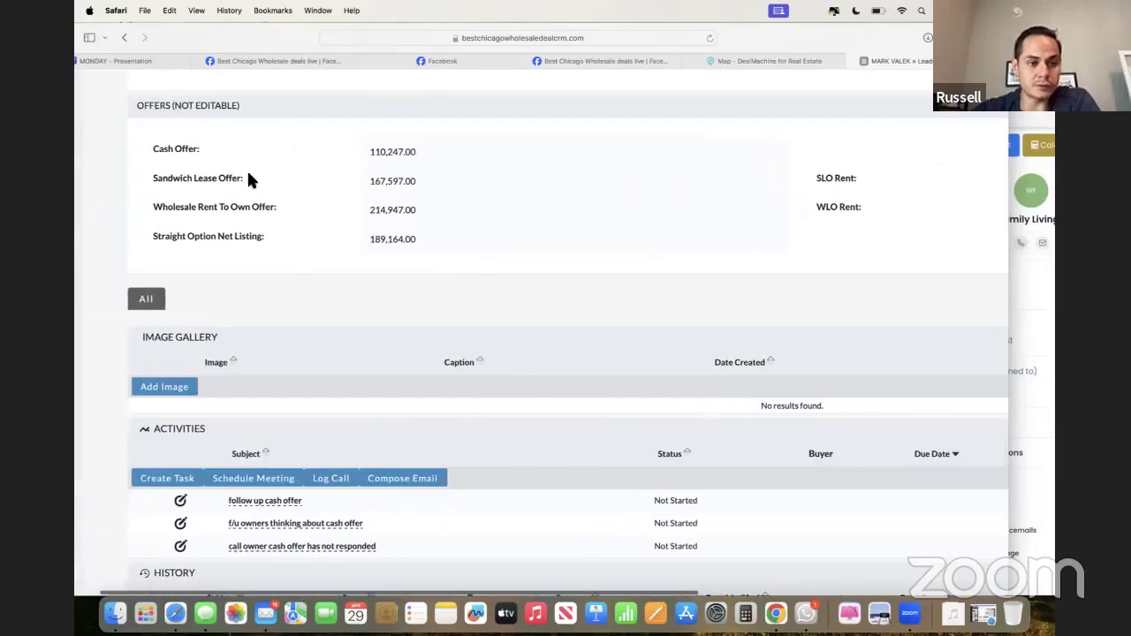
left_click_drag(247, 128, 298, 200)
left_click(299, 200)
scroll(298, 200, "up", 2)
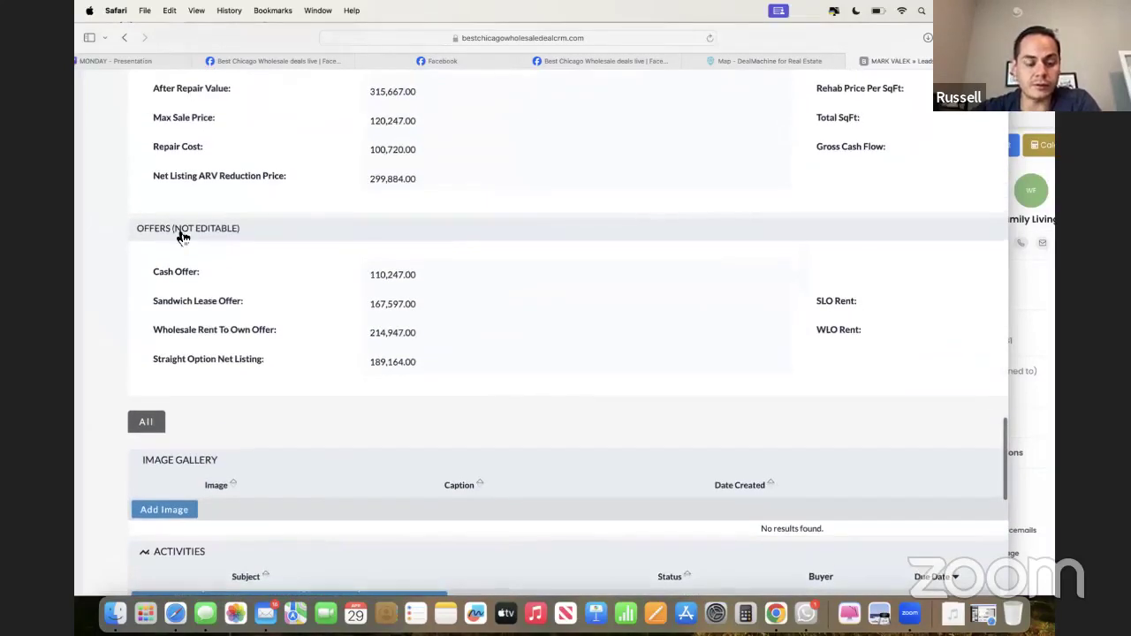
left_click_drag(163, 272, 406, 372)
left_click(406, 372)
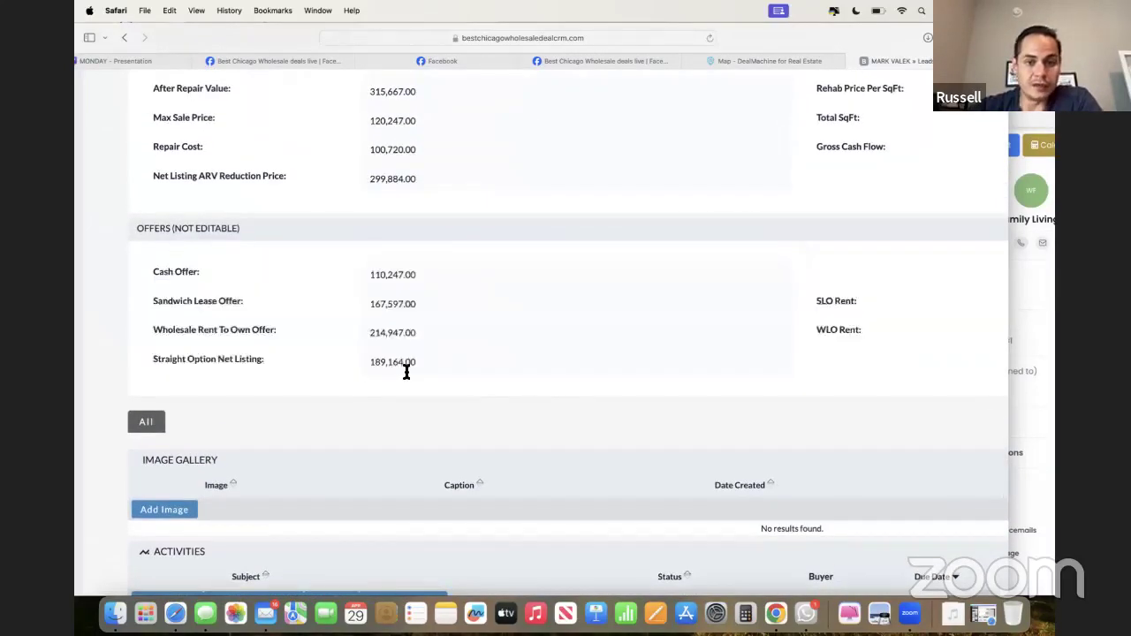
scroll(407, 371, "up", 15)
scroll(406, 372, "down", 1)
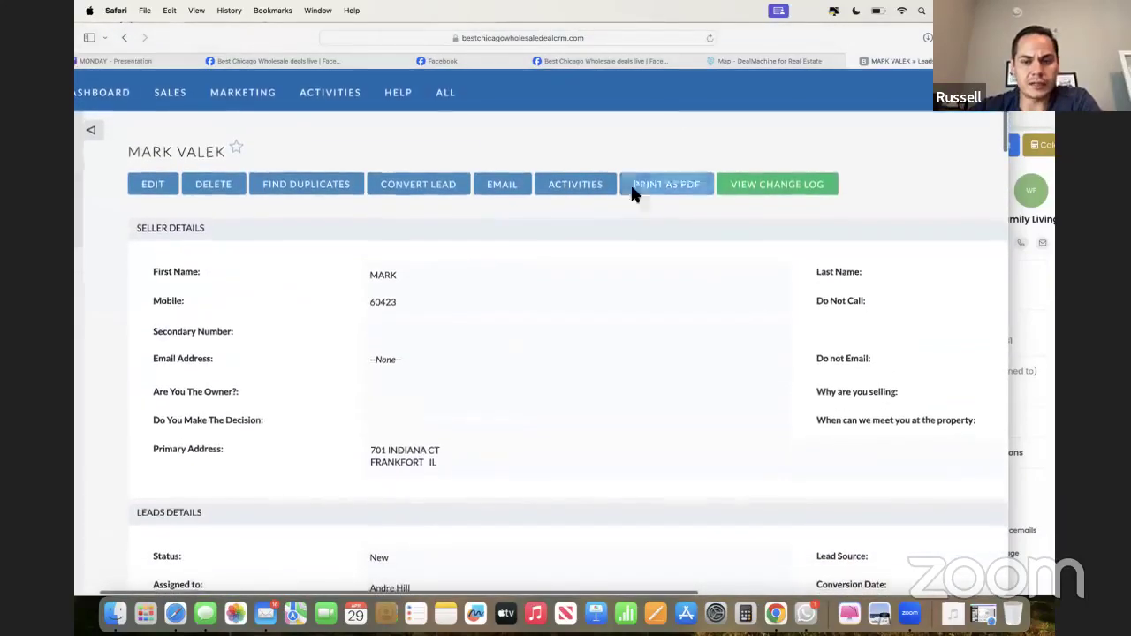
mouse_move(755, 66)
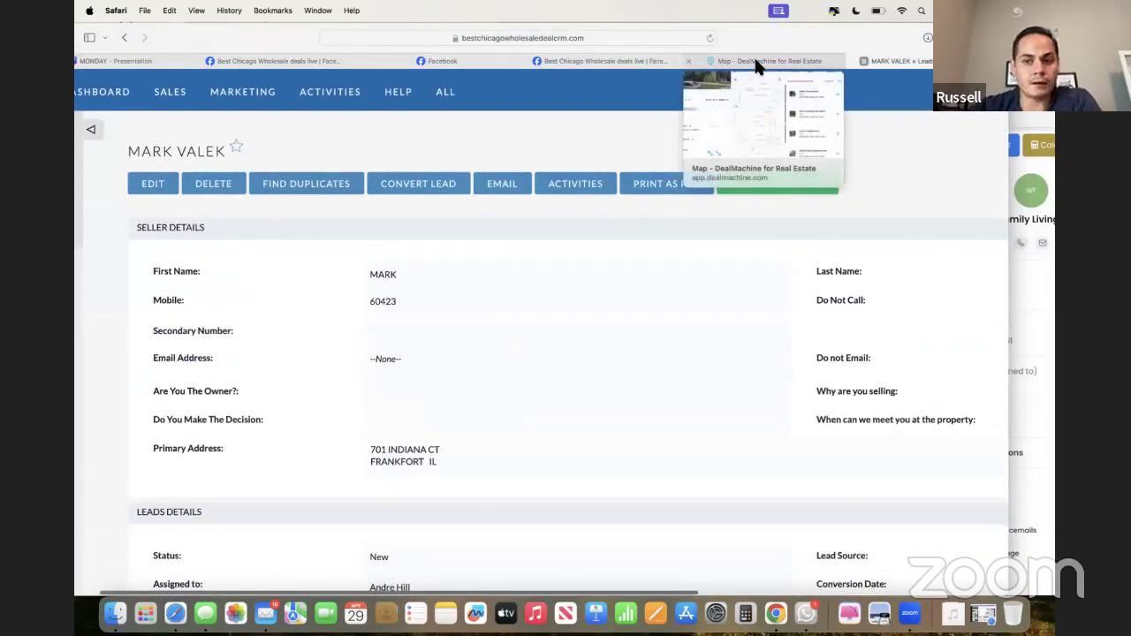
- Zoom out the DealMachine comps map to see all comparable sales, then return to the Frankfort lead
left_click(756, 64)
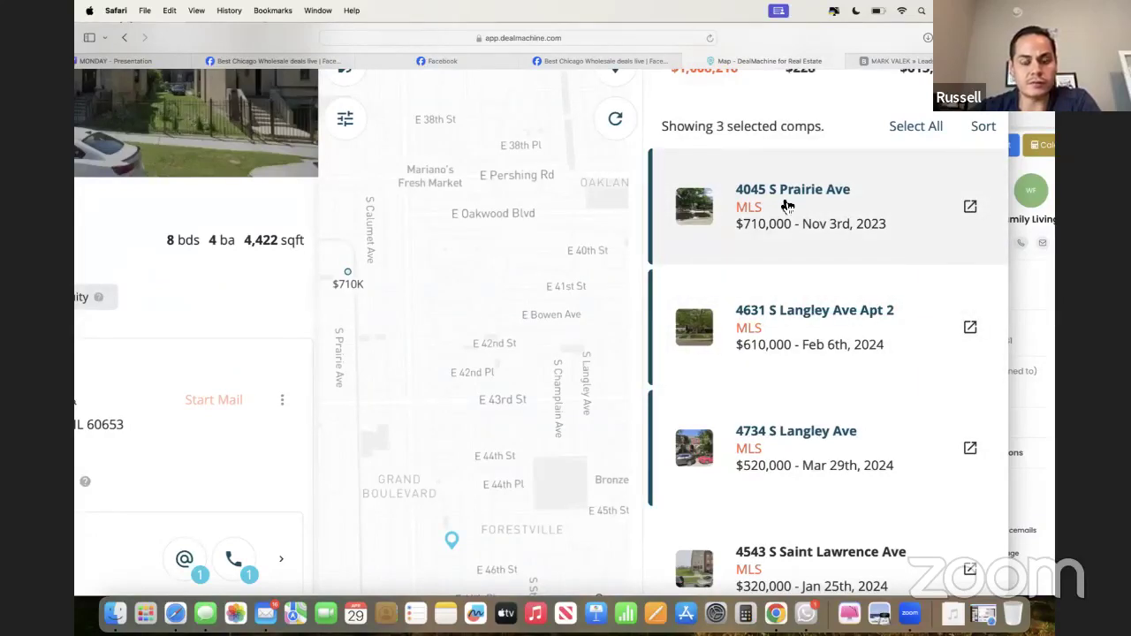
key("super+minus")
key("super+minus")
key("super+minus")
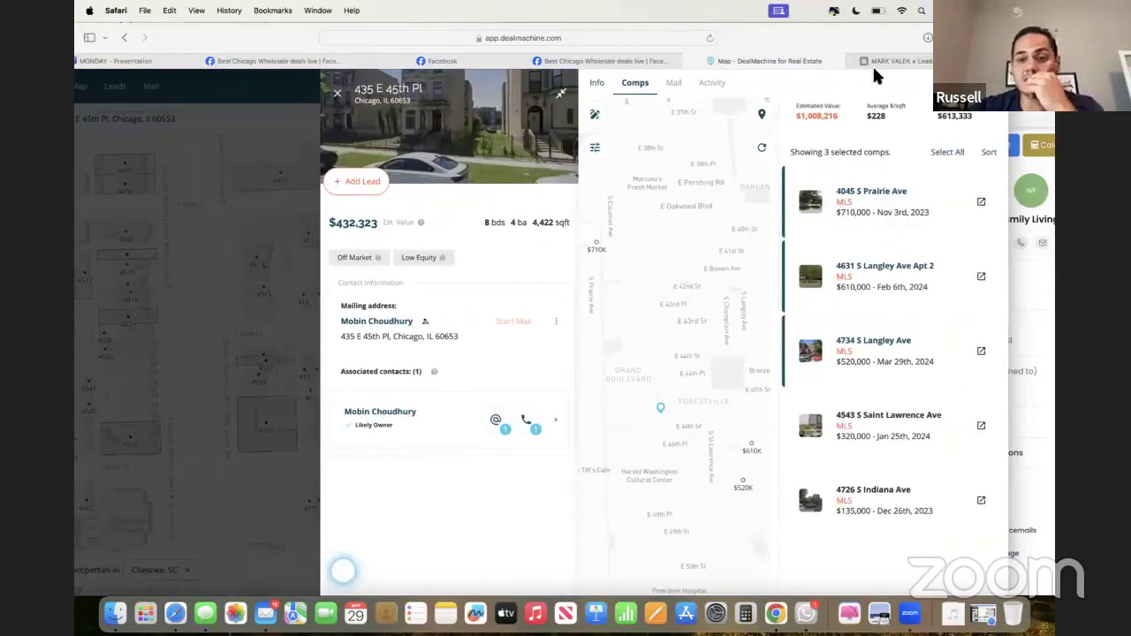
left_click(1022, 156)
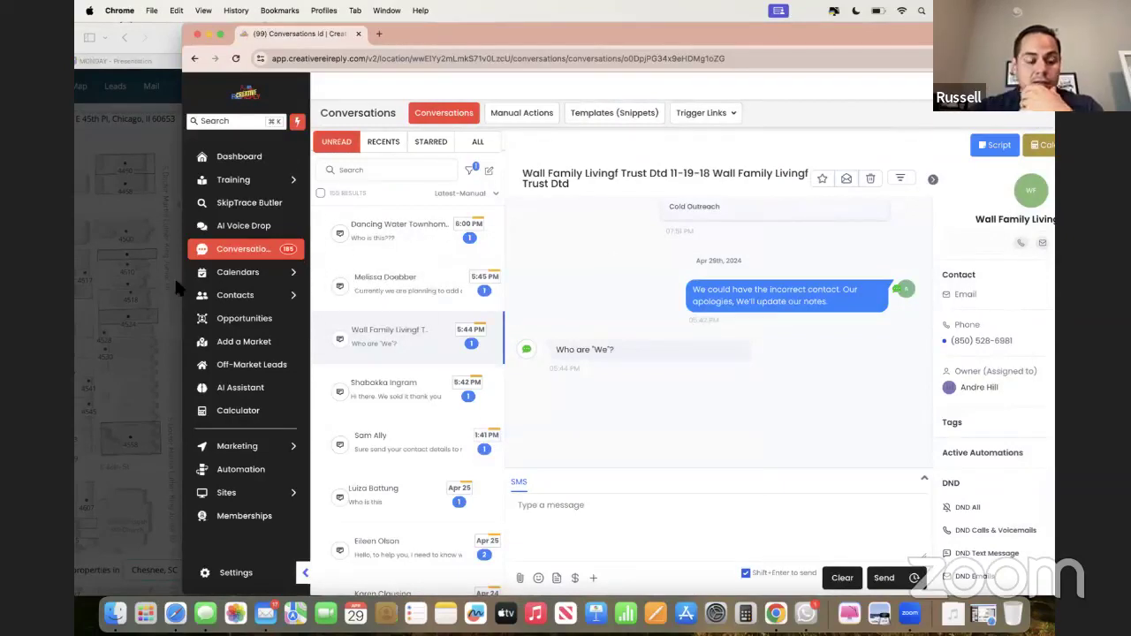
left_click(139, 279)
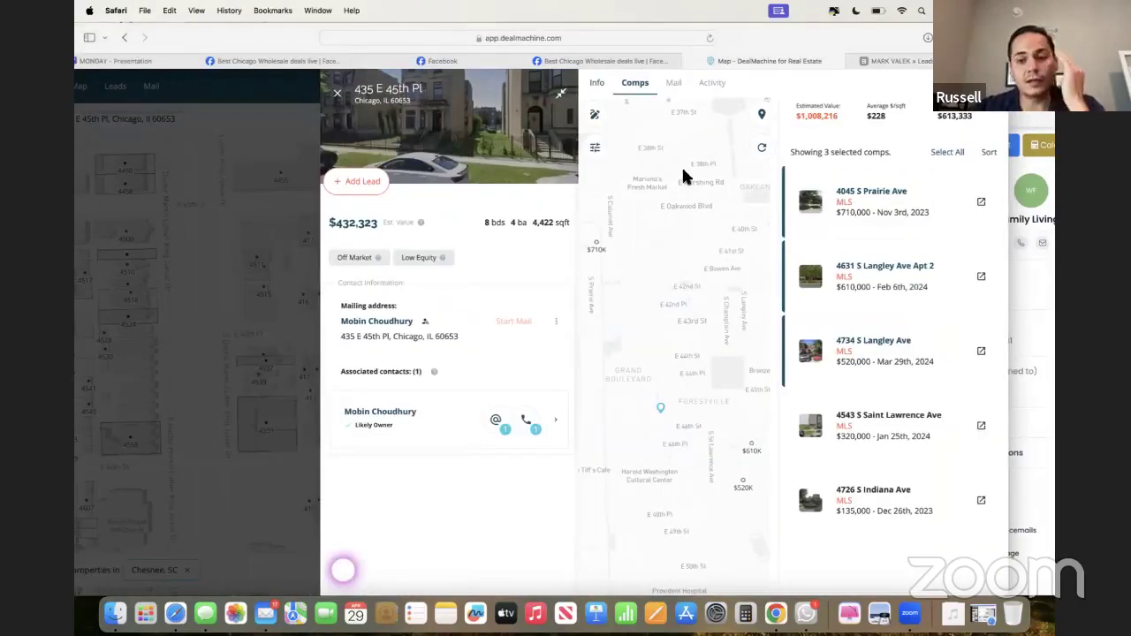
left_click(881, 60)
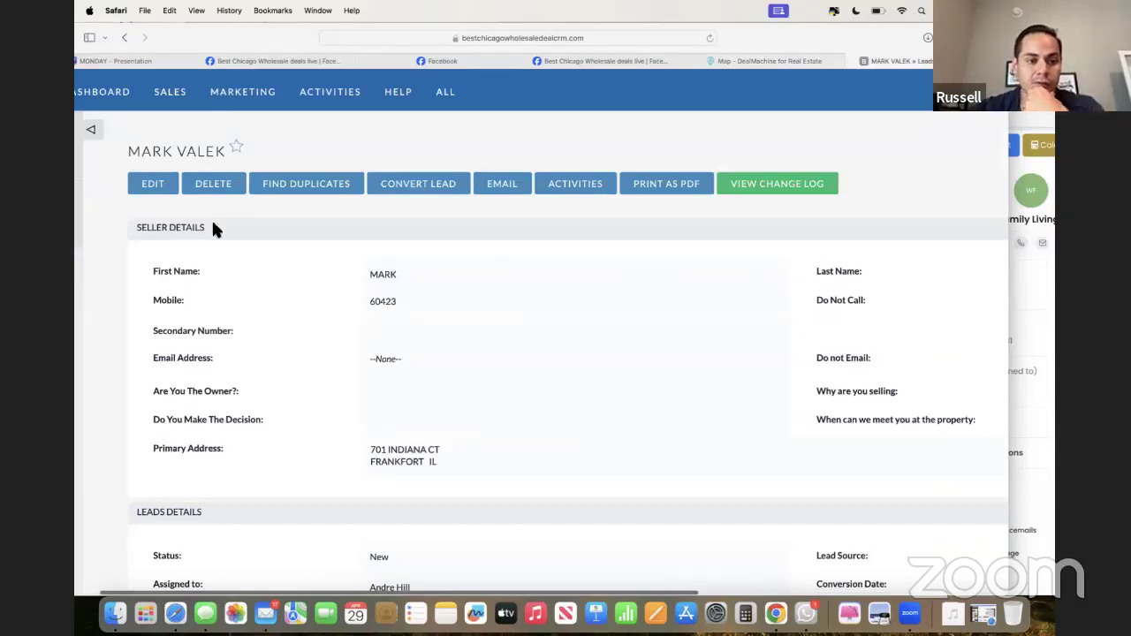
- Set the Frankfort lead's Status to Follow up in its edit form, leaving it unsaved
left_click(152, 186)
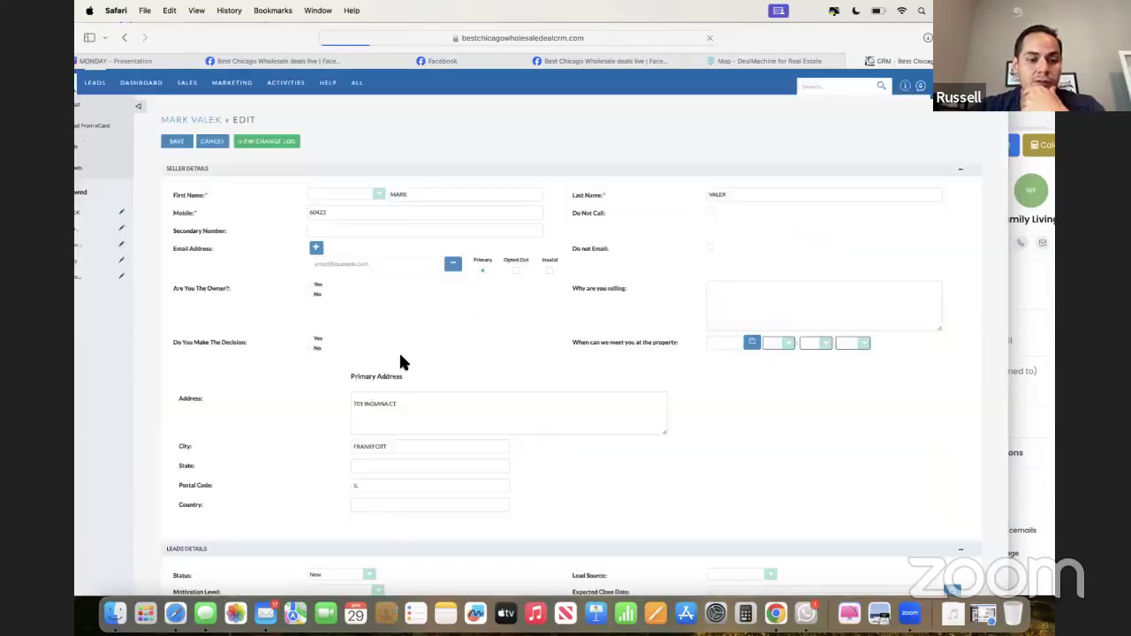
scroll(399, 353, "down", 5)
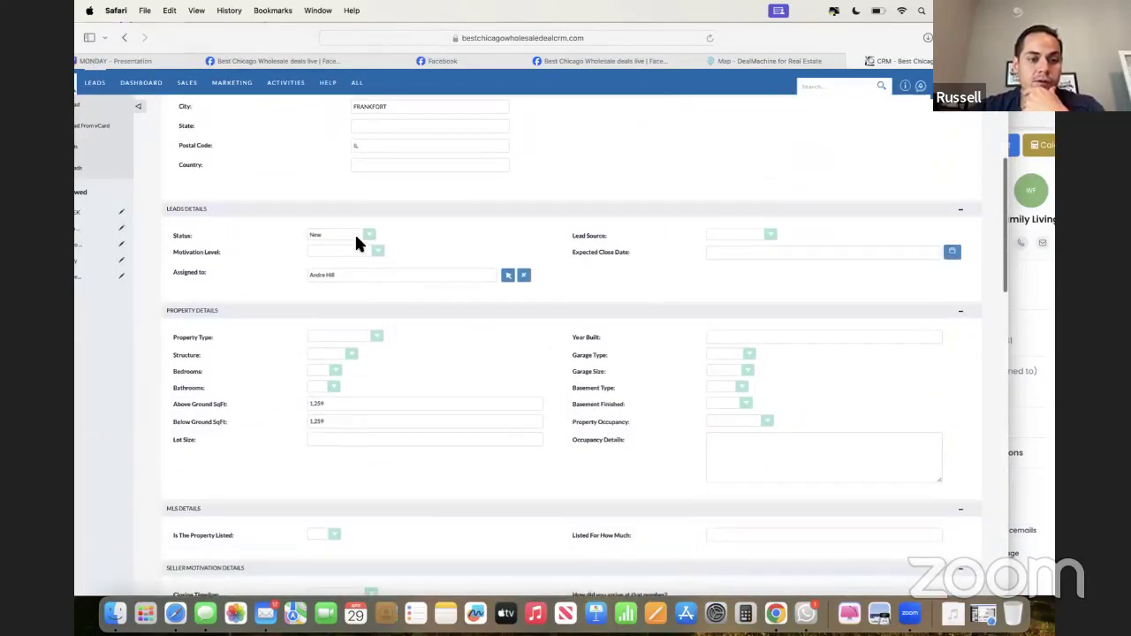
left_click(355, 232)
left_click(344, 252)
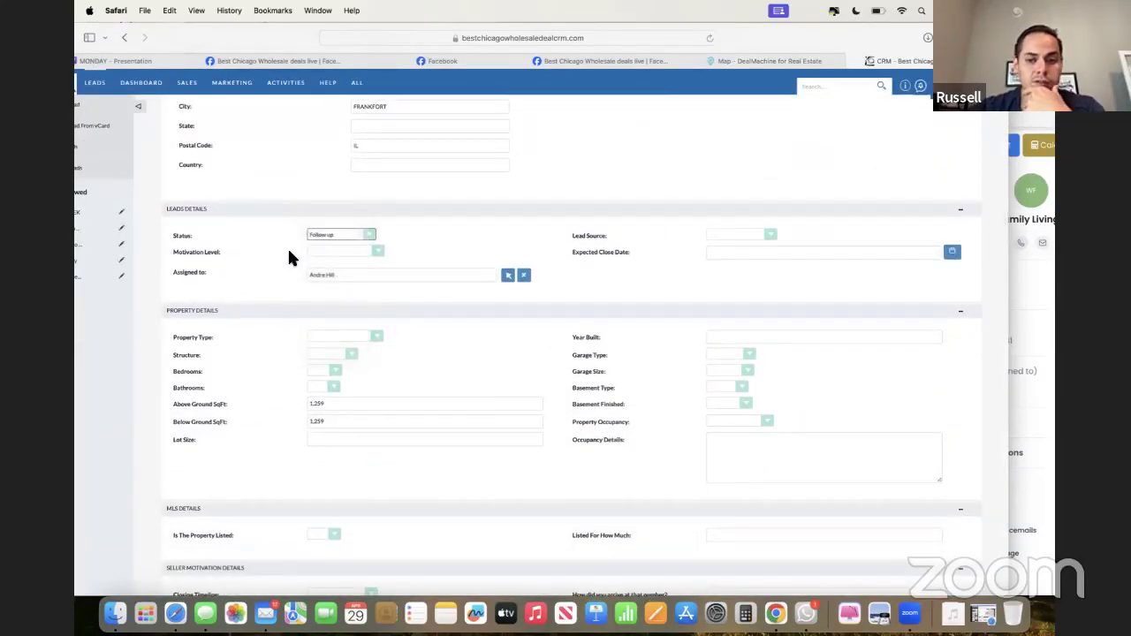
scroll(292, 257, "up", 5)
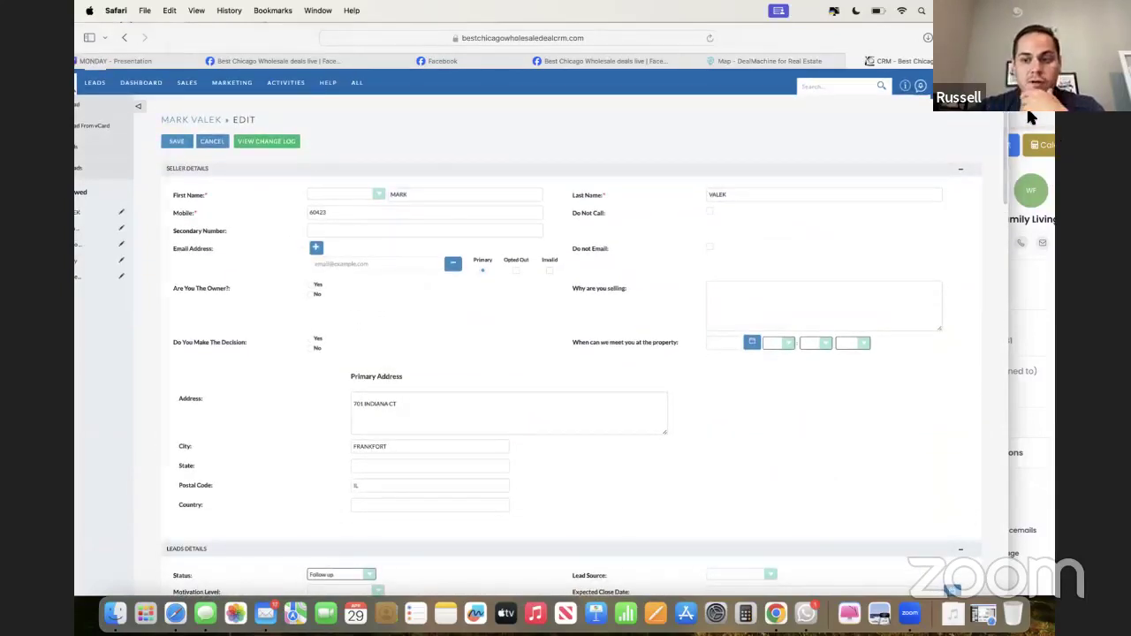
left_click(1025, 203)
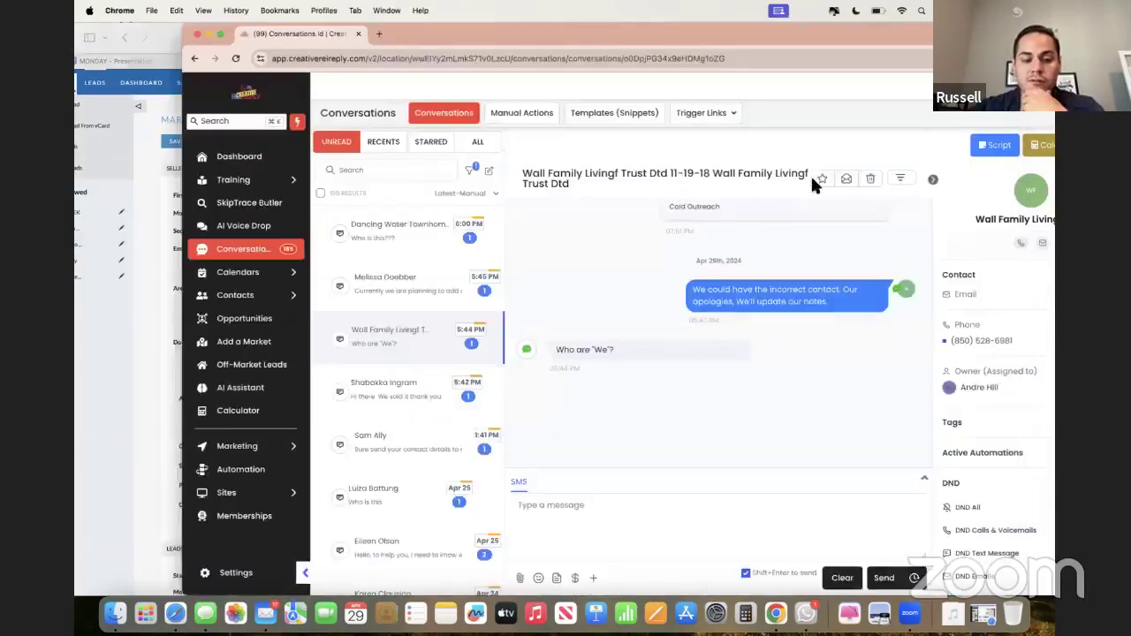
- Search the contact's tags in Creative REI Reply for 'follow' without adding a tag
double_click(866, 27)
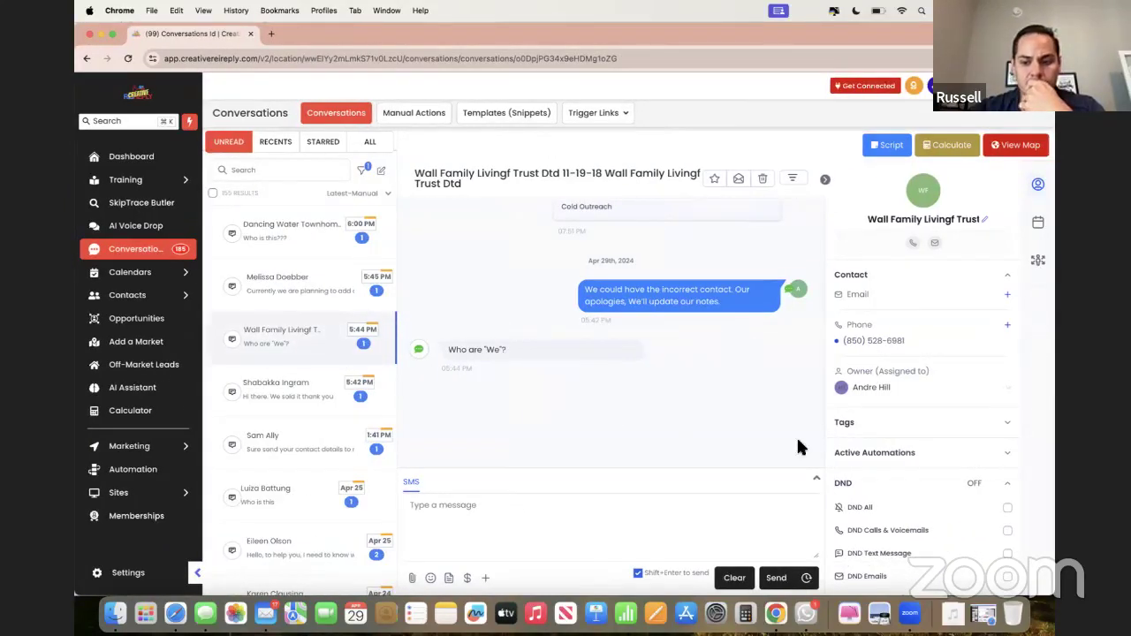
scroll(945, 481, "down", 1)
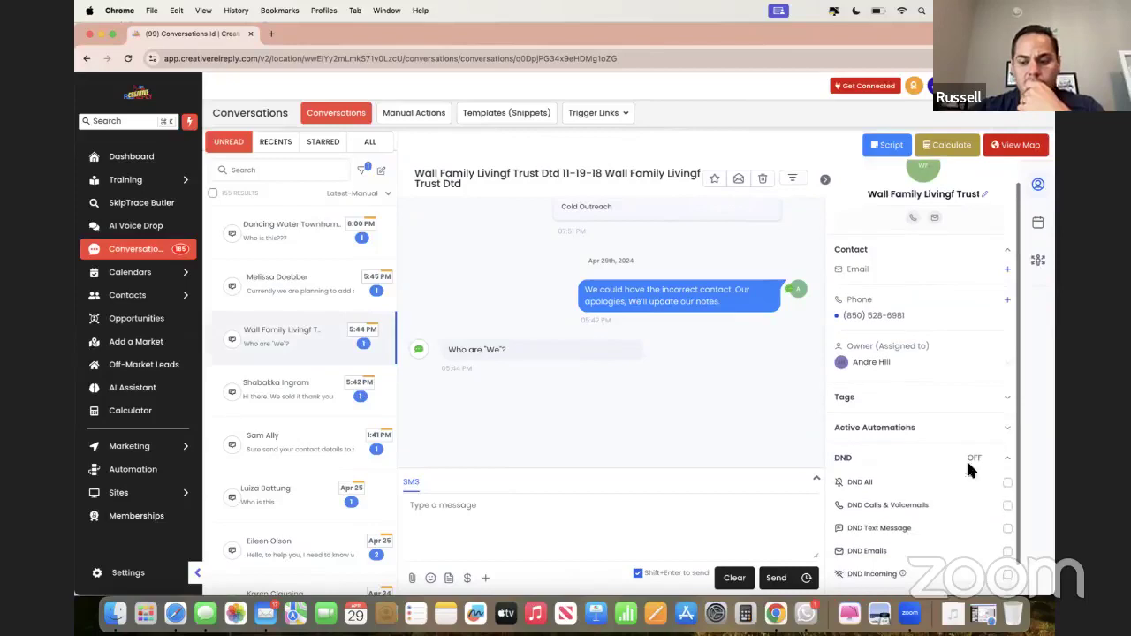
left_click(1009, 399)
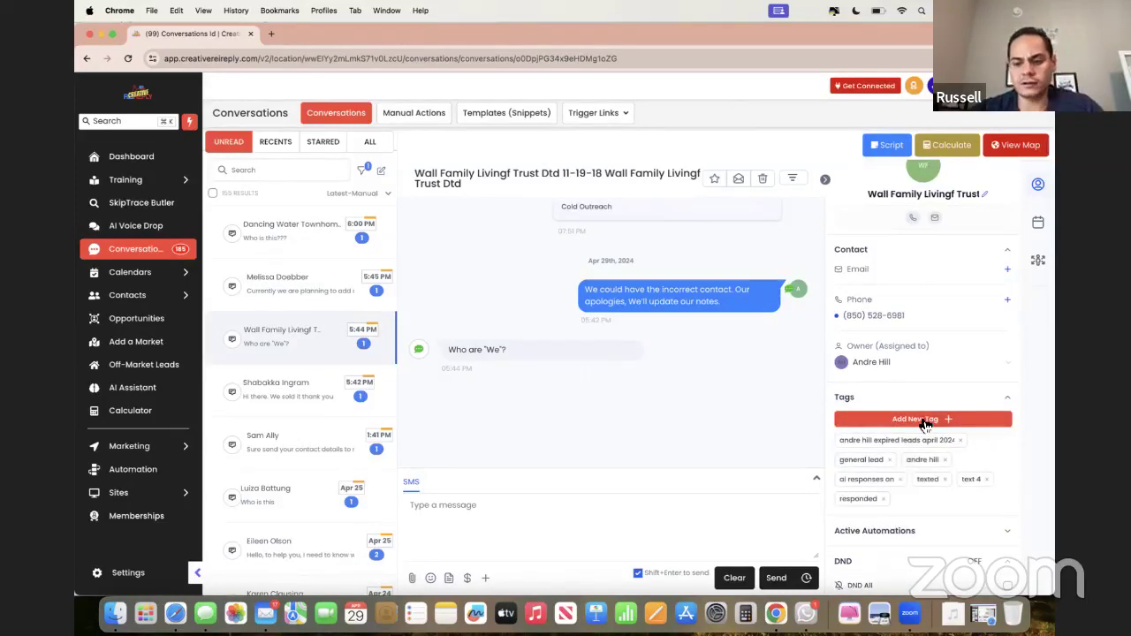
left_click(924, 421)
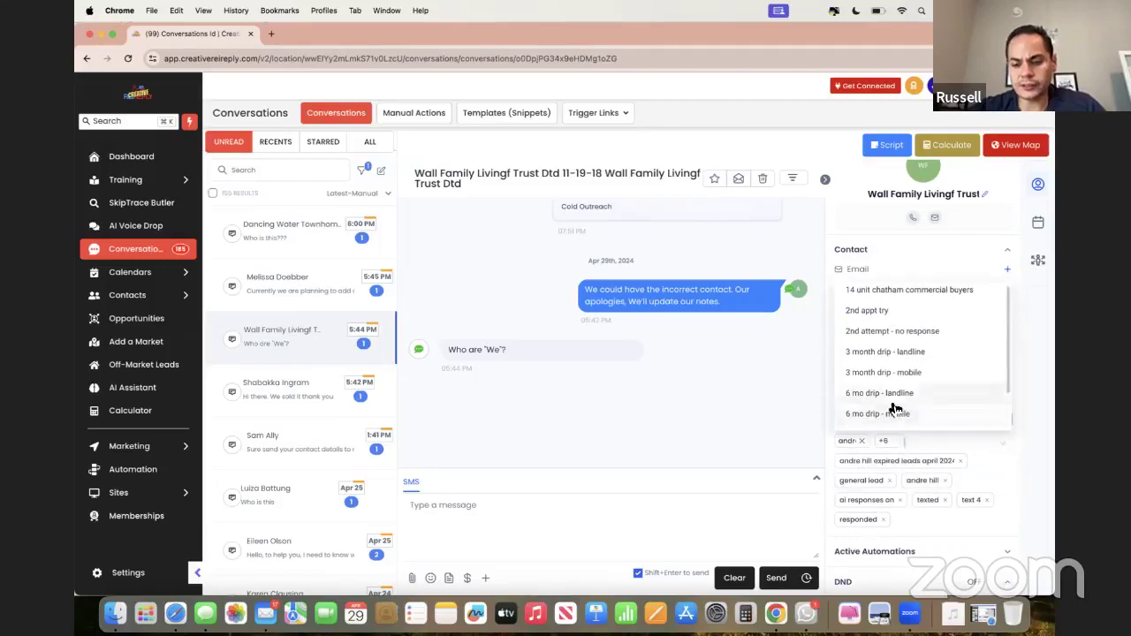
scroll(894, 411, "down", 1)
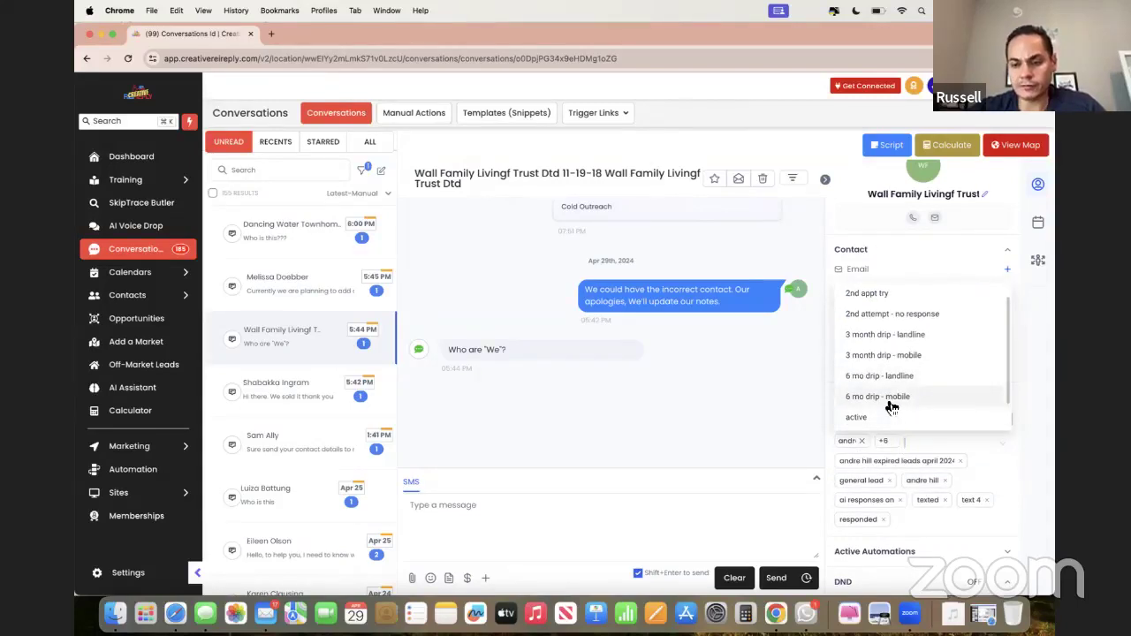
scroll(892, 407, "down", 1)
type("fol")
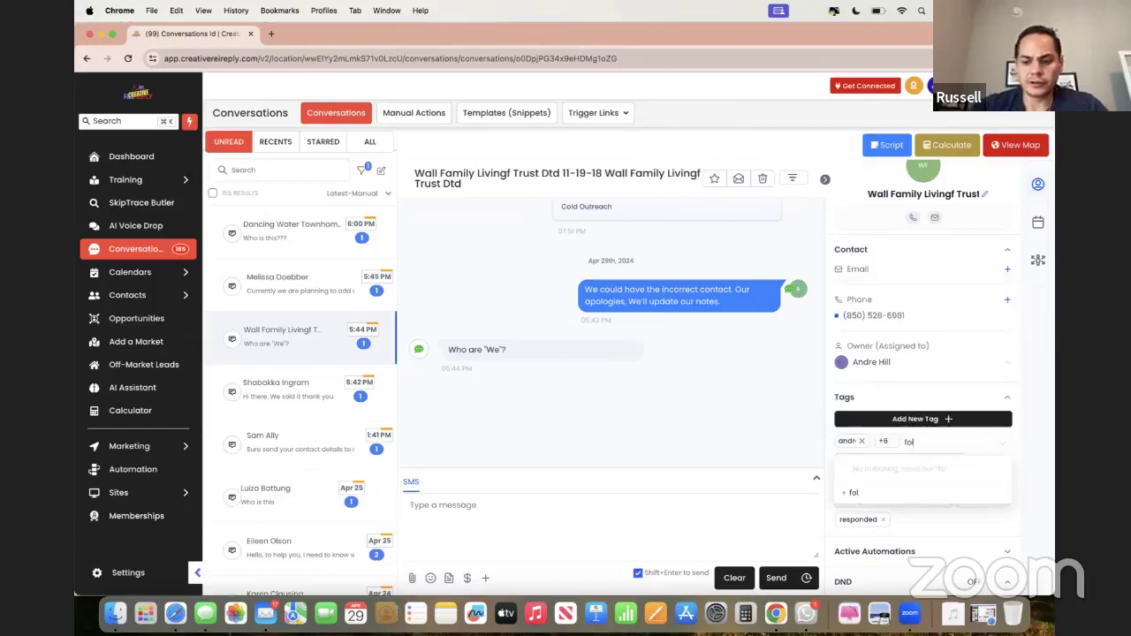
type("low")
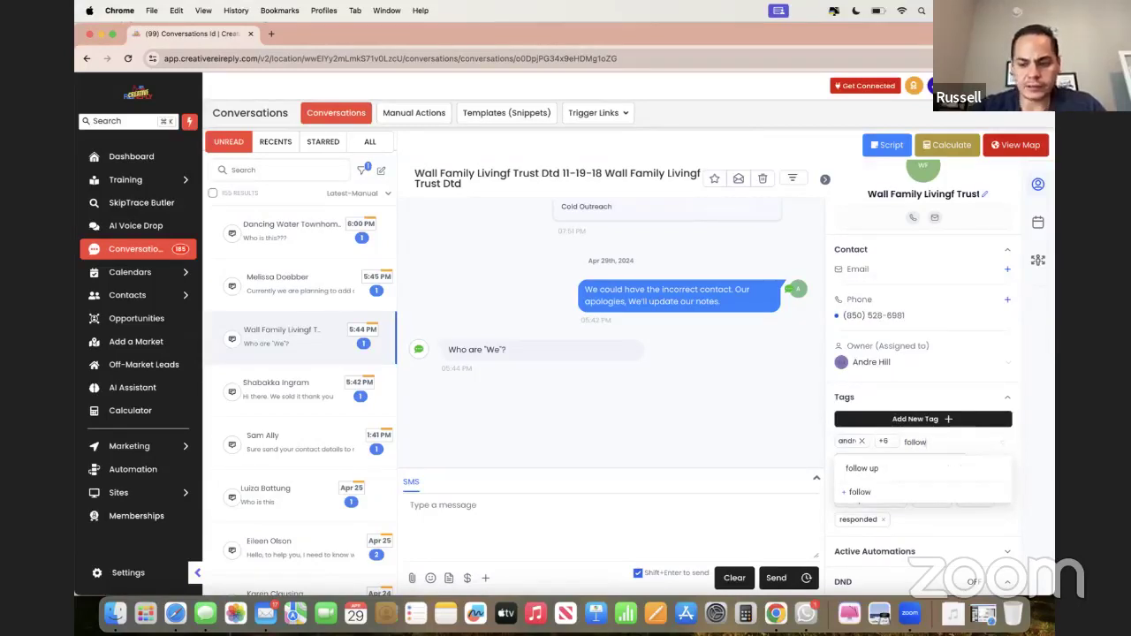
key("BackSpace")
key("BackSpace")
key("BackSpace")
key("BackSpace")
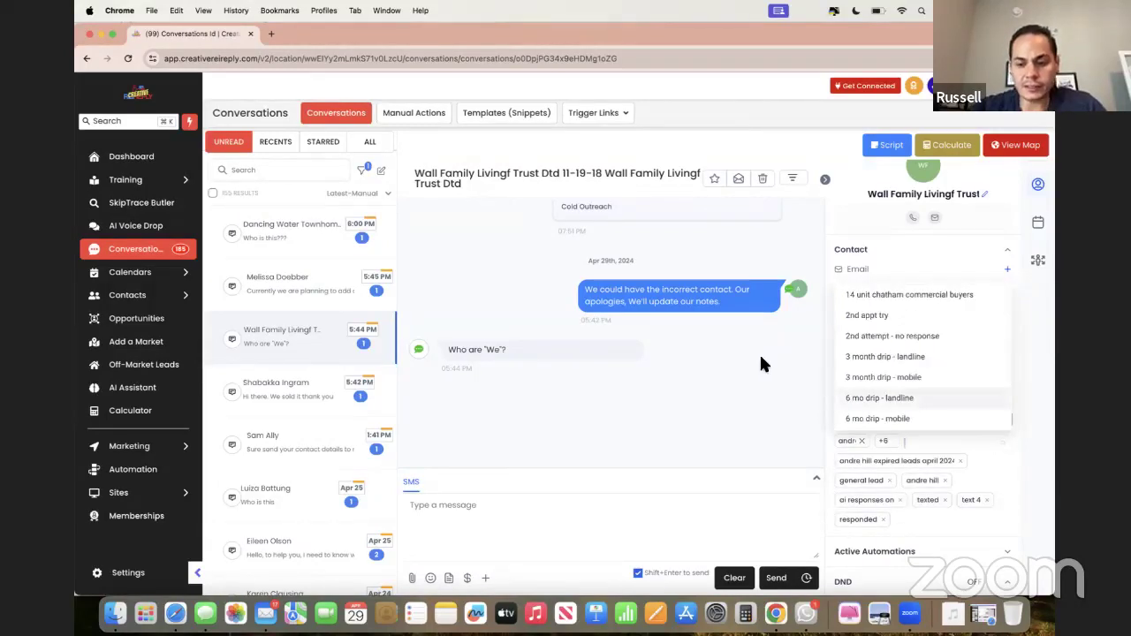
left_click(758, 353)
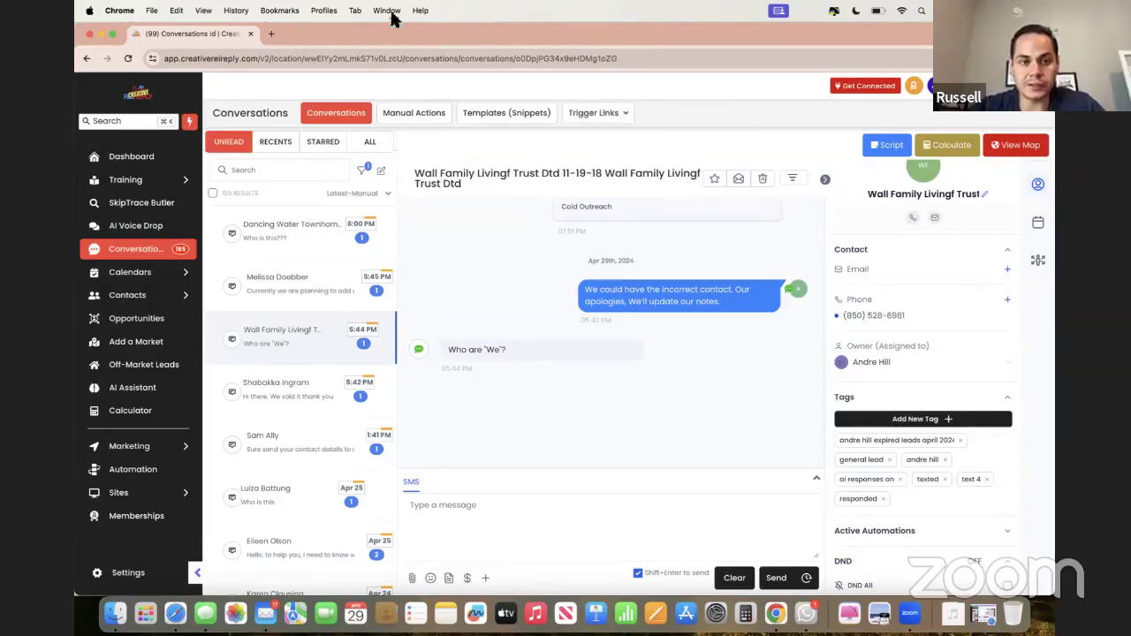
left_click_drag(391, 32, 503, 31)
- Change the Frankfort lead's Status back to New in the CRM edit form
left_click(160, 341)
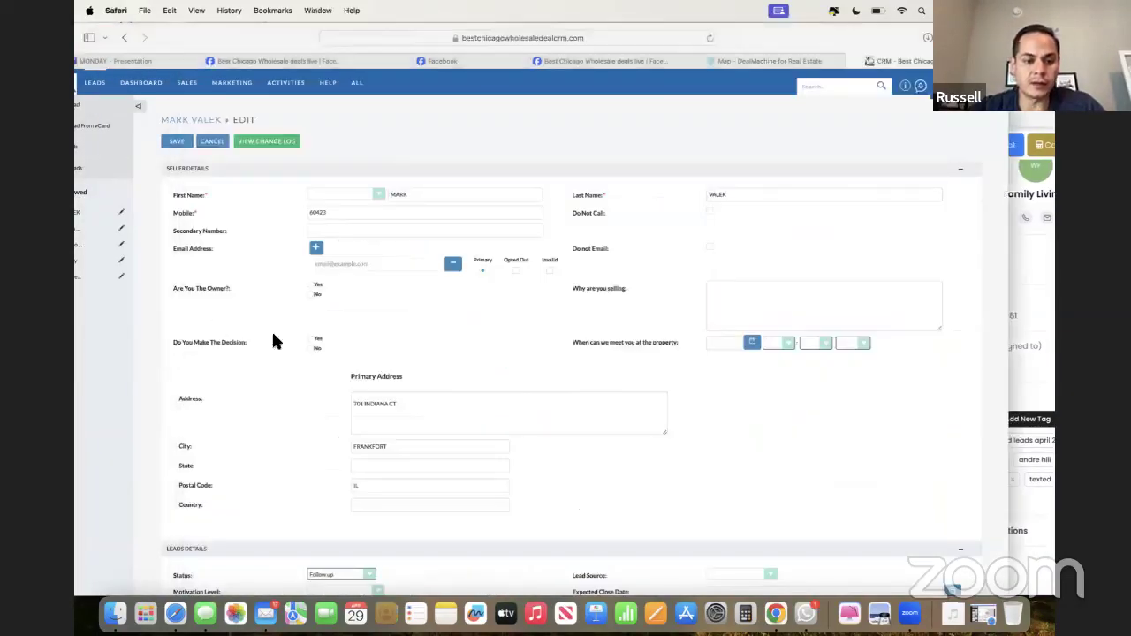
scroll(252, 354, "down", 2)
scroll(252, 354, "up", 2)
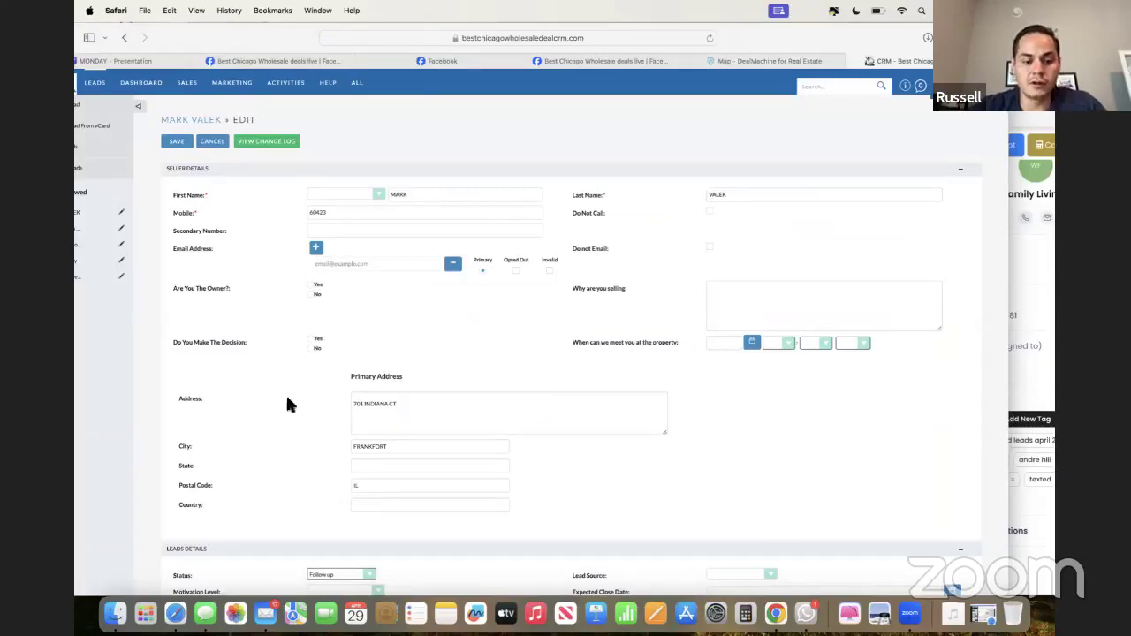
scroll(264, 387, "down", 2)
left_click(328, 502)
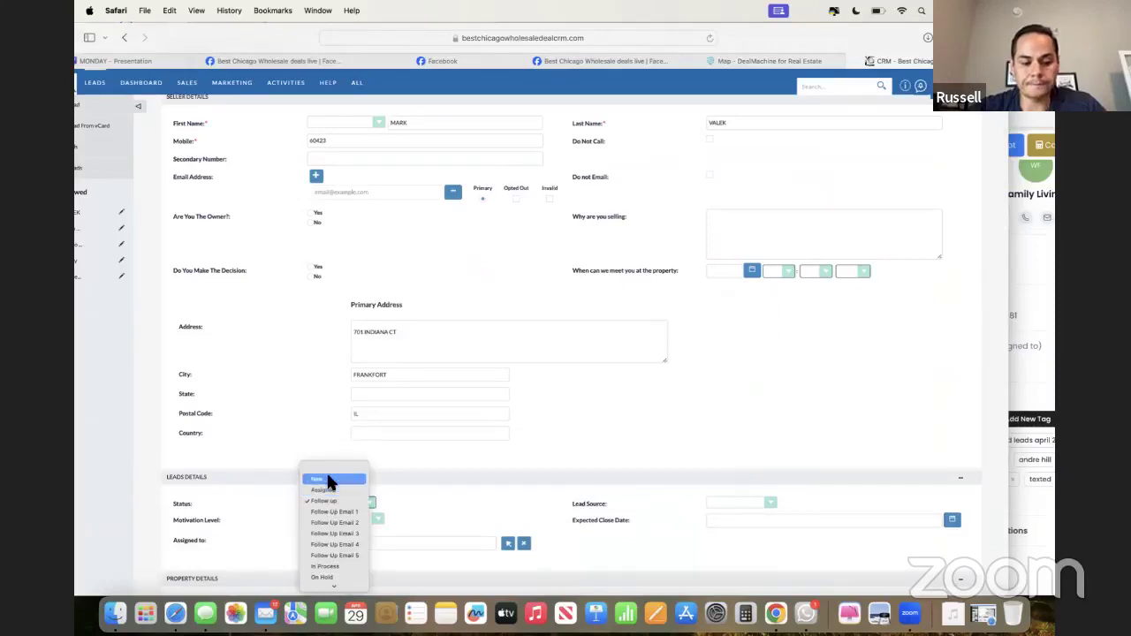
left_click(328, 477)
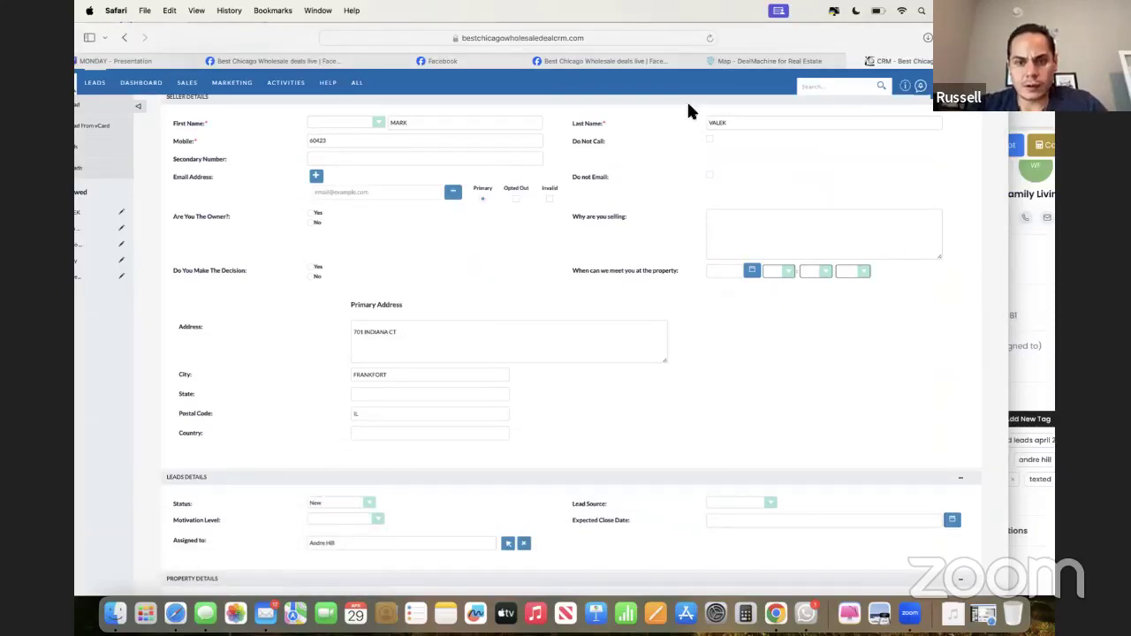
left_click(150, 62)
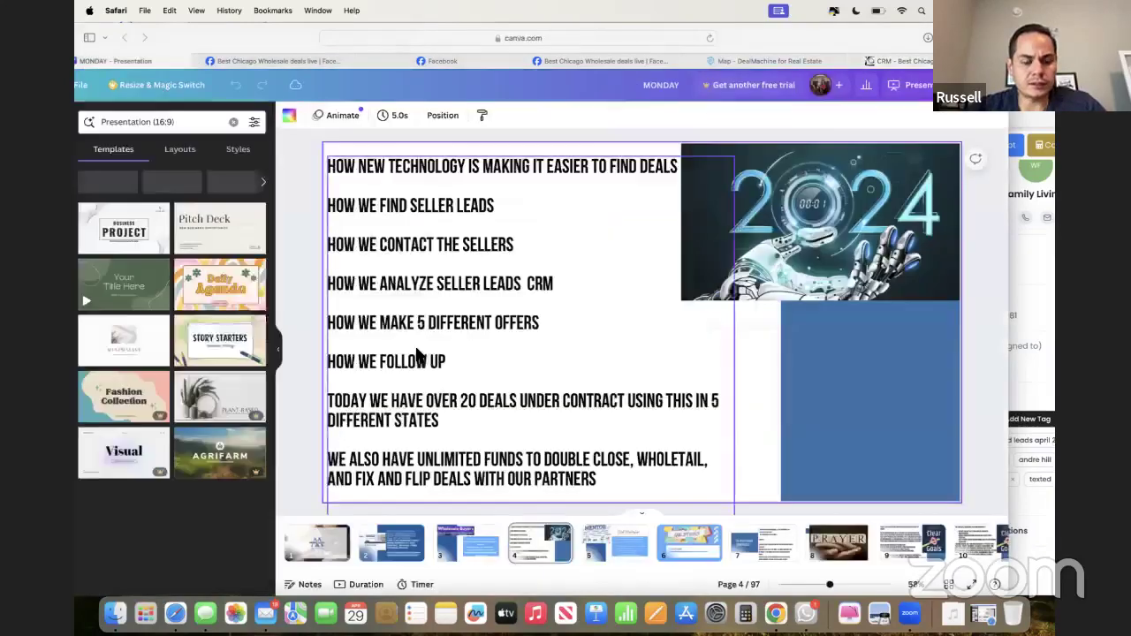
- Present the Canva agenda slide full screen, then exit back to the CRM lead edit form
key("super+alt+p")
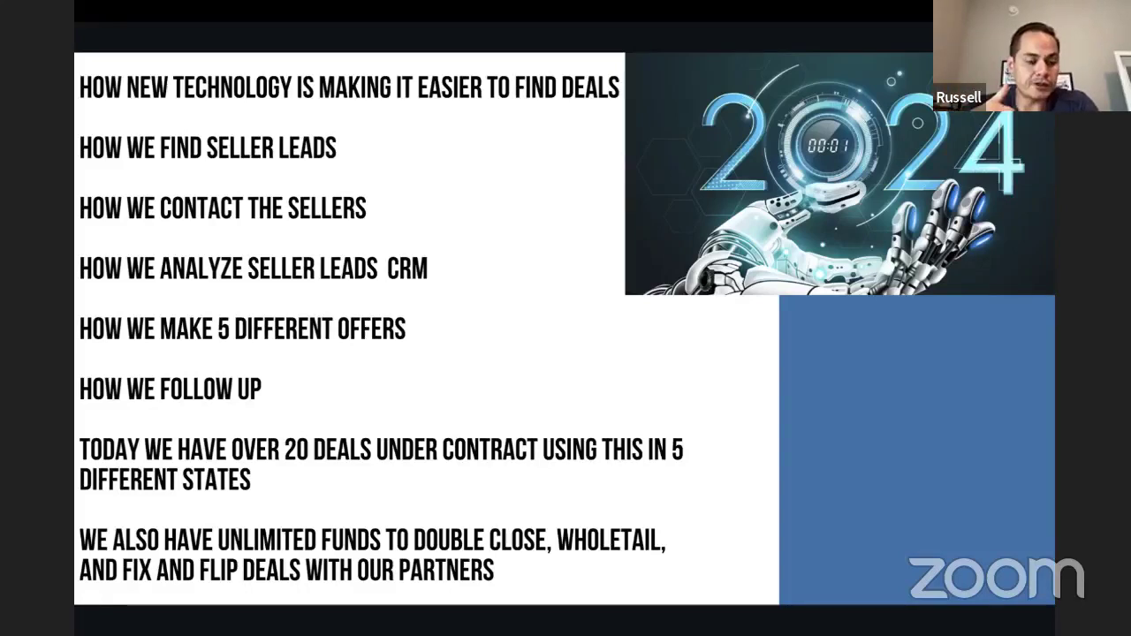
key("Escape")
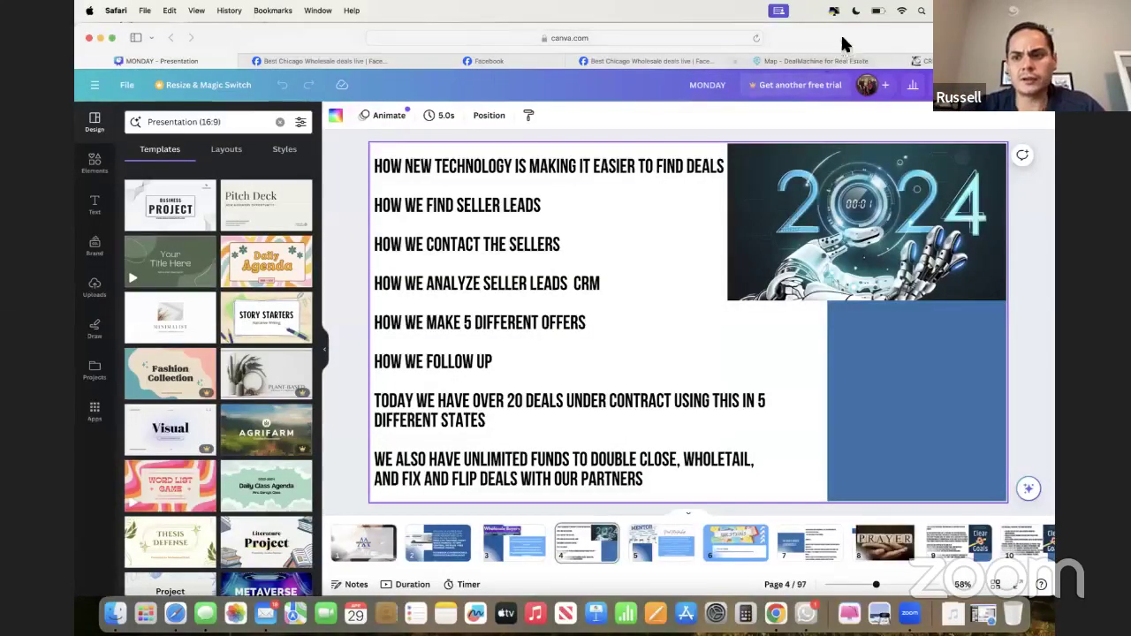
key("super+grave")
- Discard the lead edit and return to the Frankfort lead record
scroll(421, 240, "up", 2)
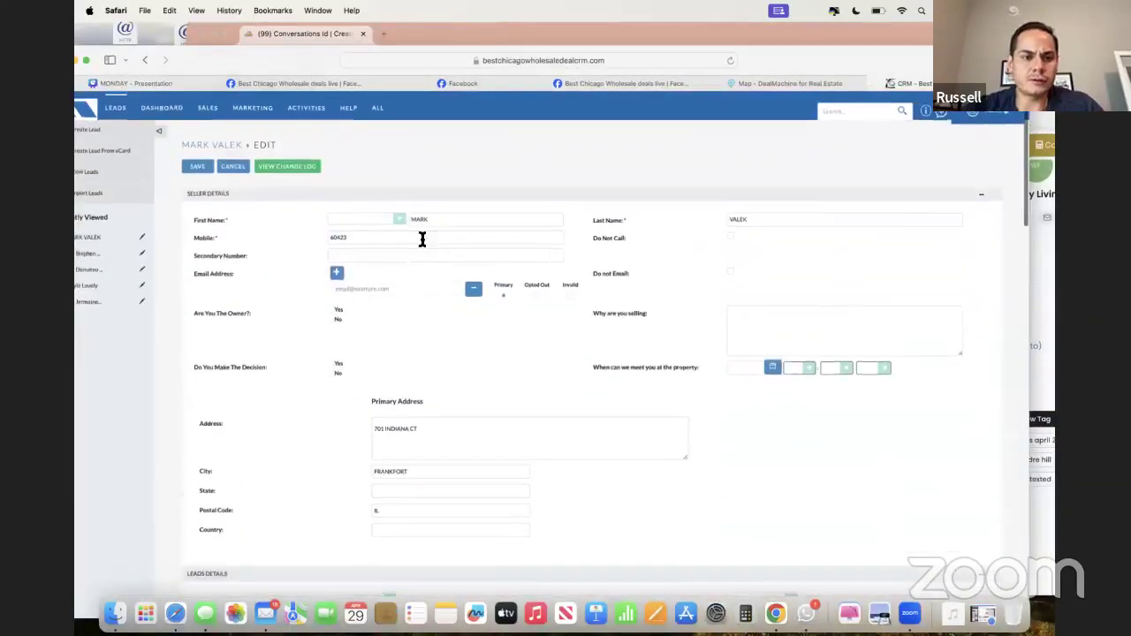
mouse_move(351, 108)
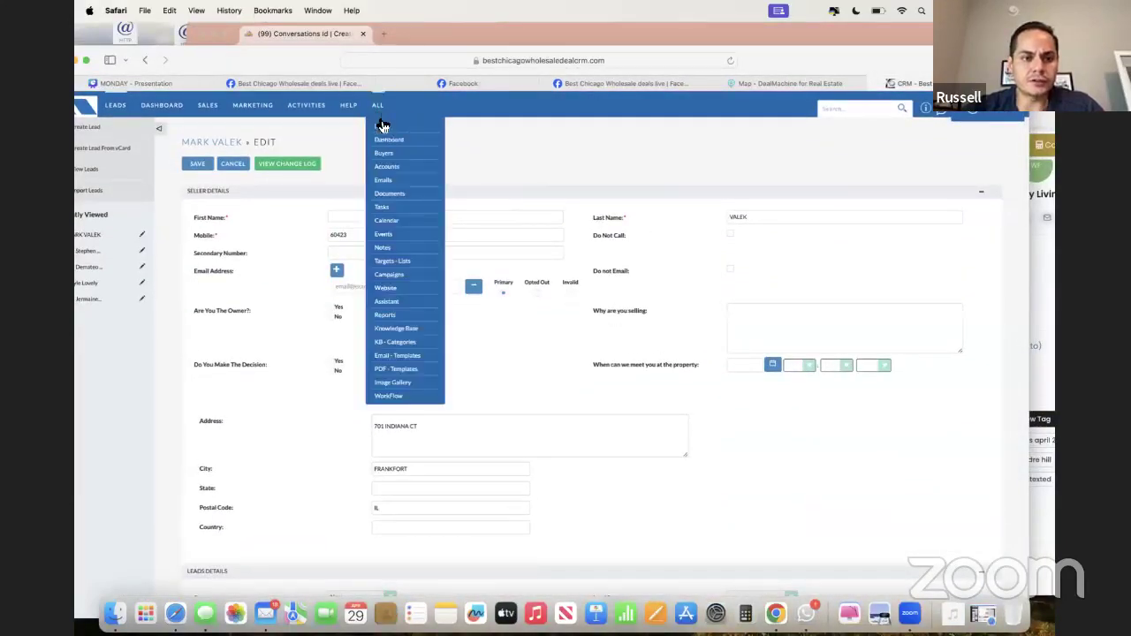
left_click(233, 169)
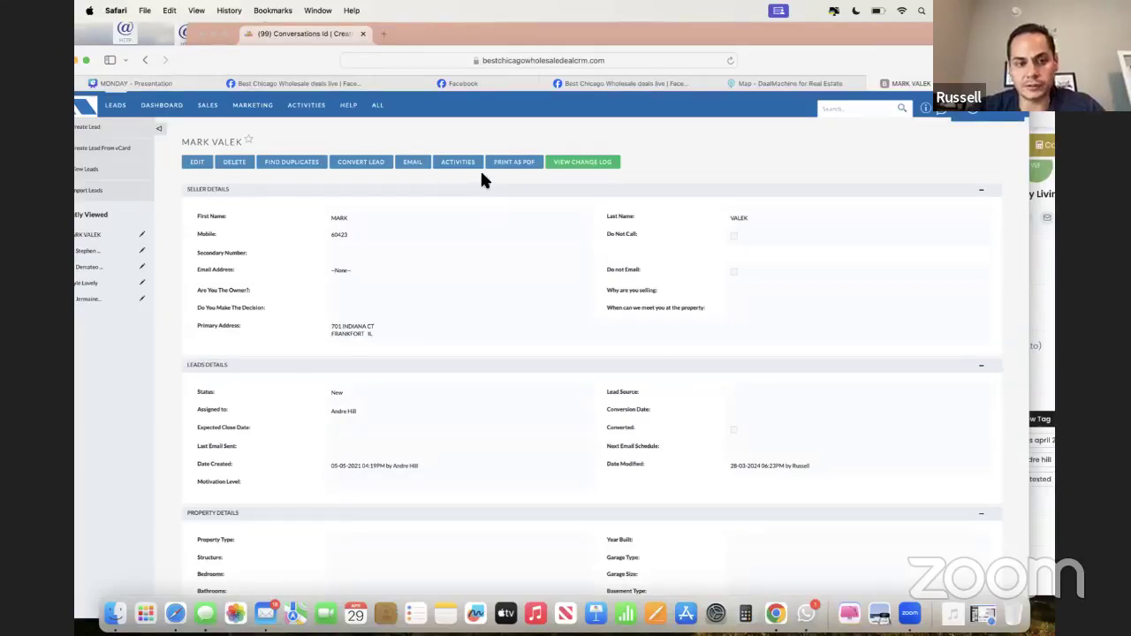
- Open an Add Image form in the lead's Image Gallery, cancelling the file picker
scroll(472, 171, "down", 10)
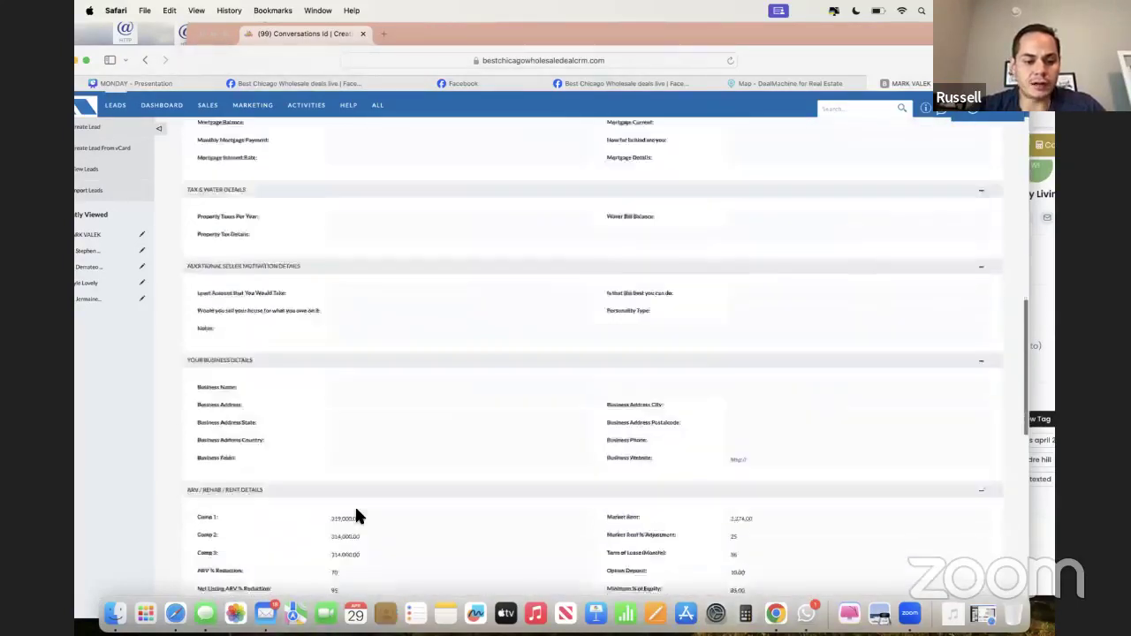
scroll(356, 515, "down", 10)
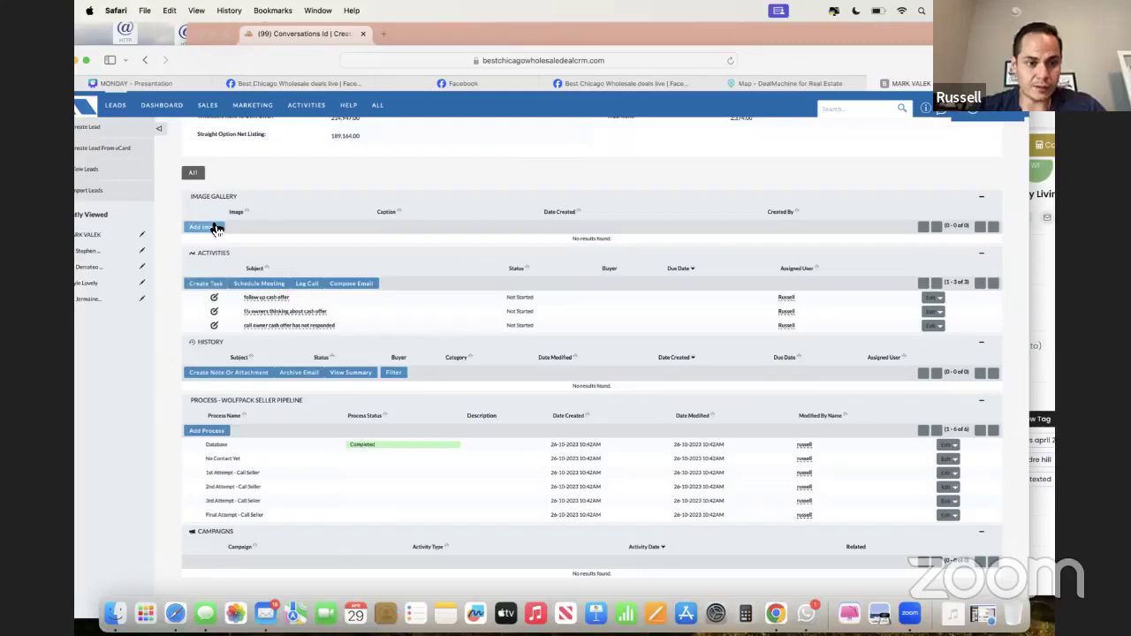
left_click(213, 226)
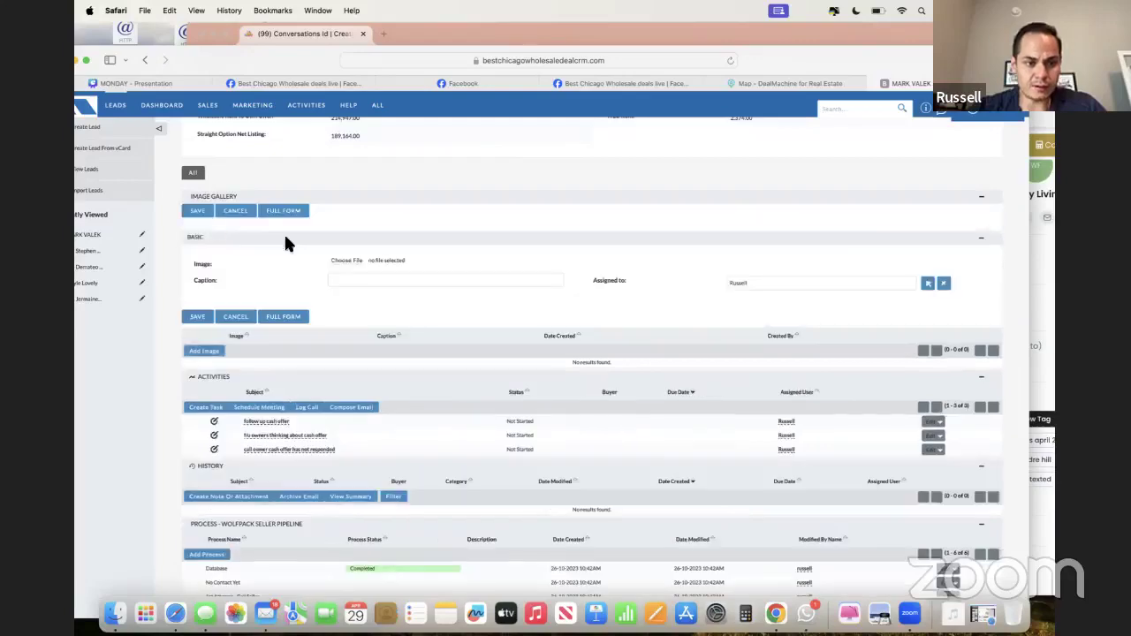
left_click(350, 258)
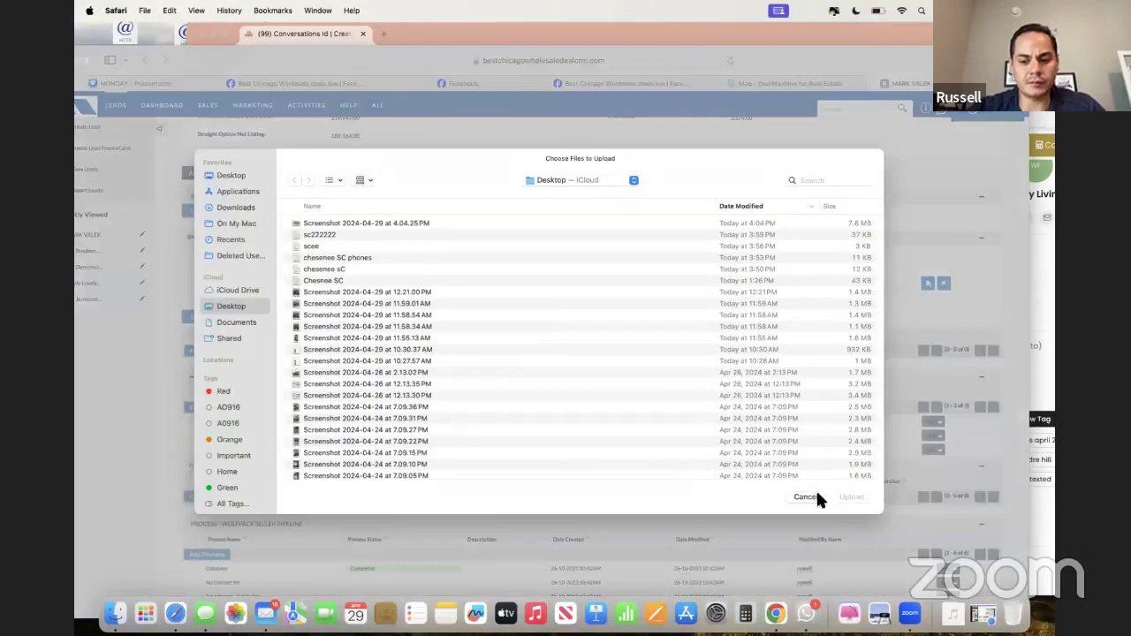
left_click(815, 497)
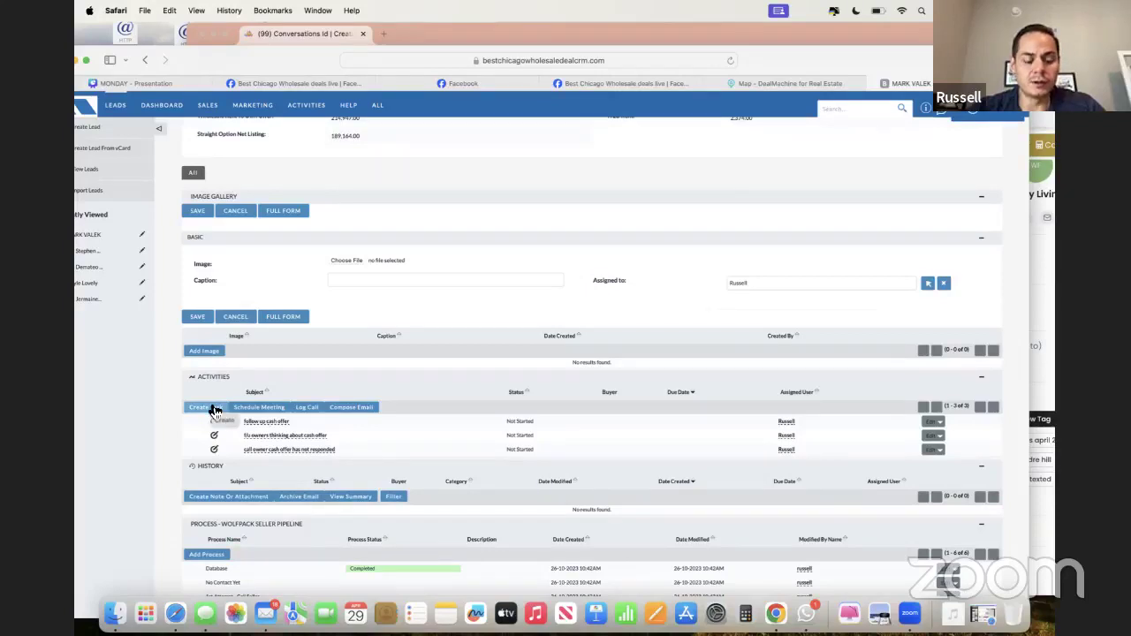
- Create a new task for the lead with subject 'f/u cash offer thinking about 100k'
left_click(214, 409)
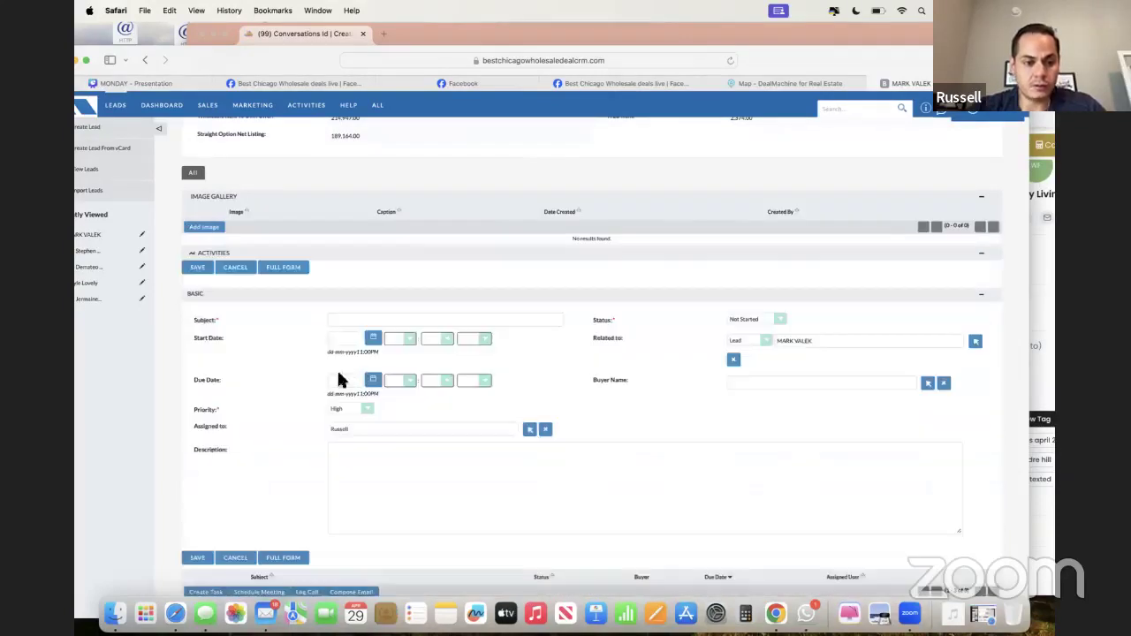
left_click(398, 483)
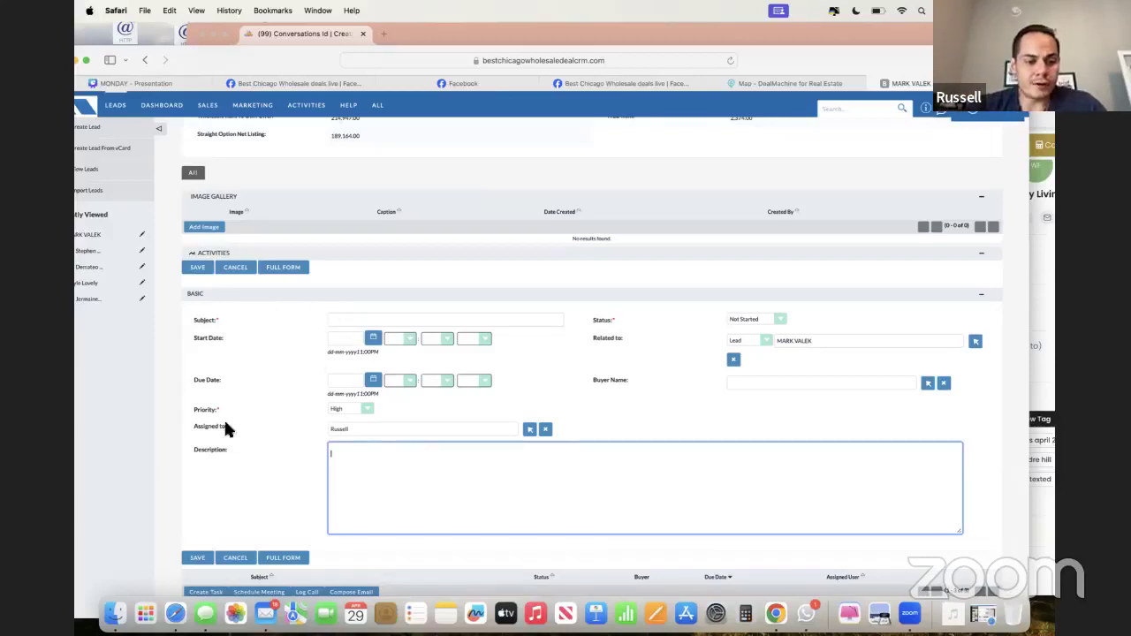
scroll(278, 468, "down", 1)
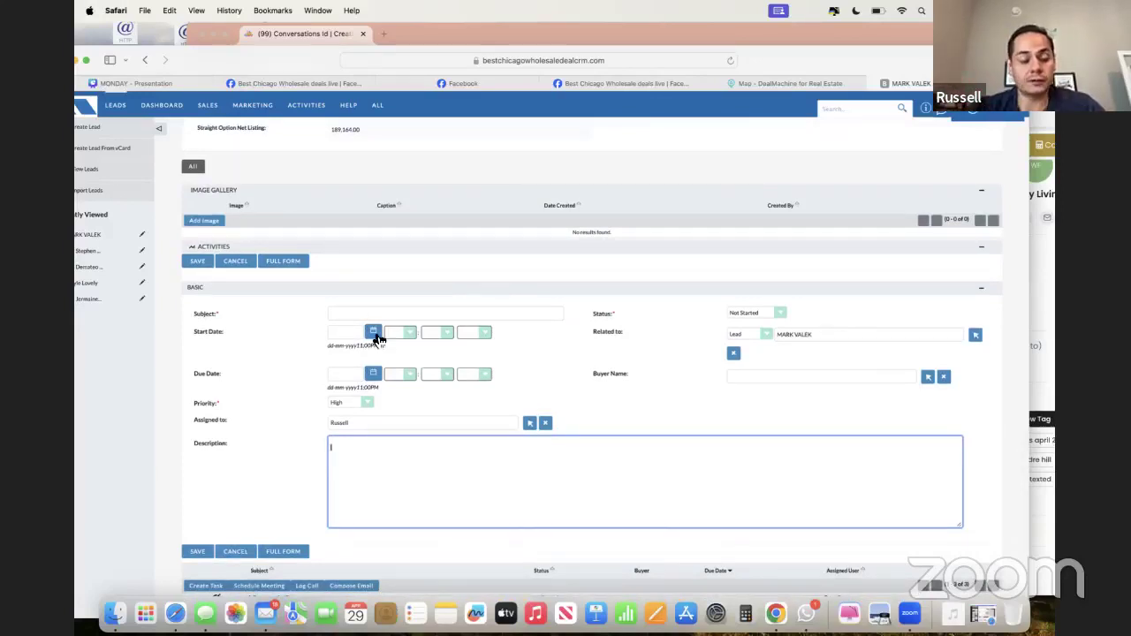
left_click(378, 315)
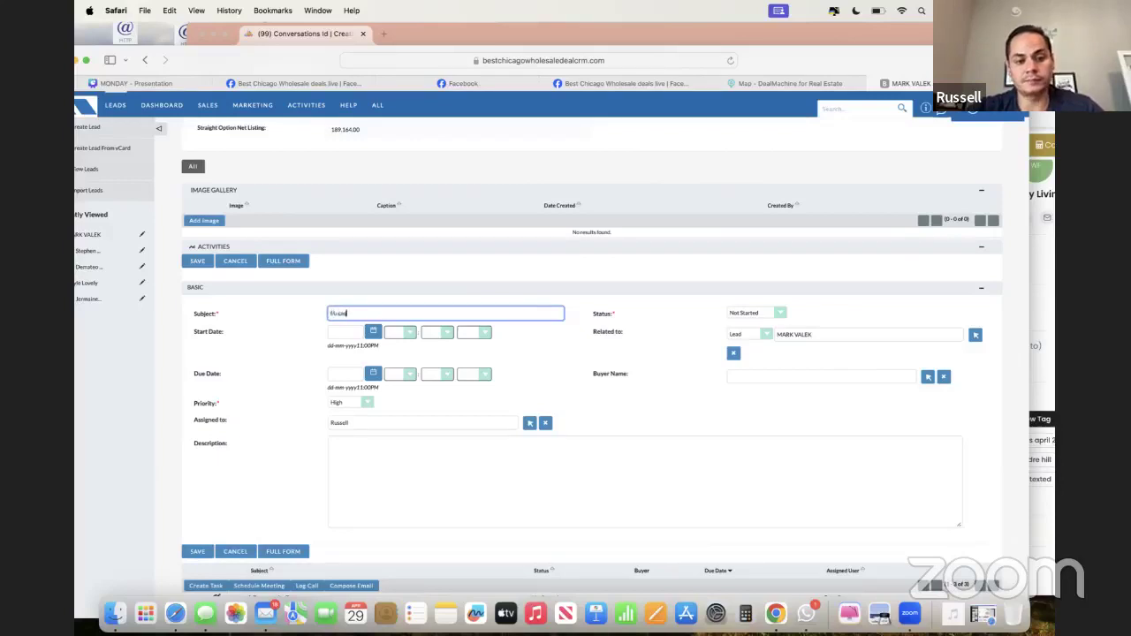
type("f/u cash offer thinking")
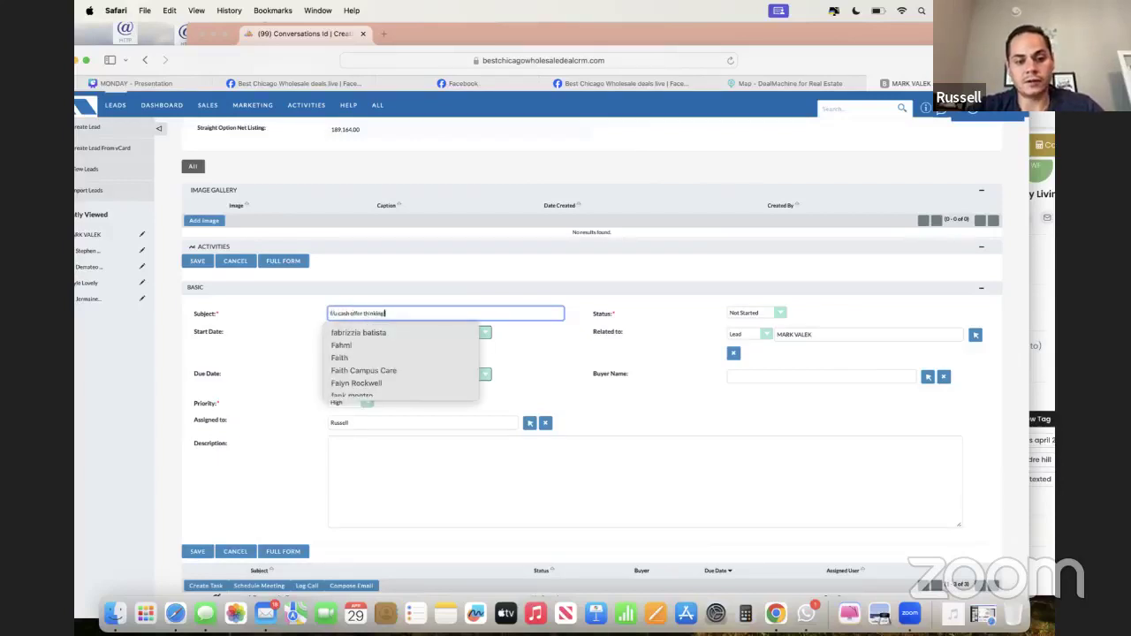
type(" about 100k")
- Set the task's start to 30-04-2024 at 12:00 AM
left_click(298, 384)
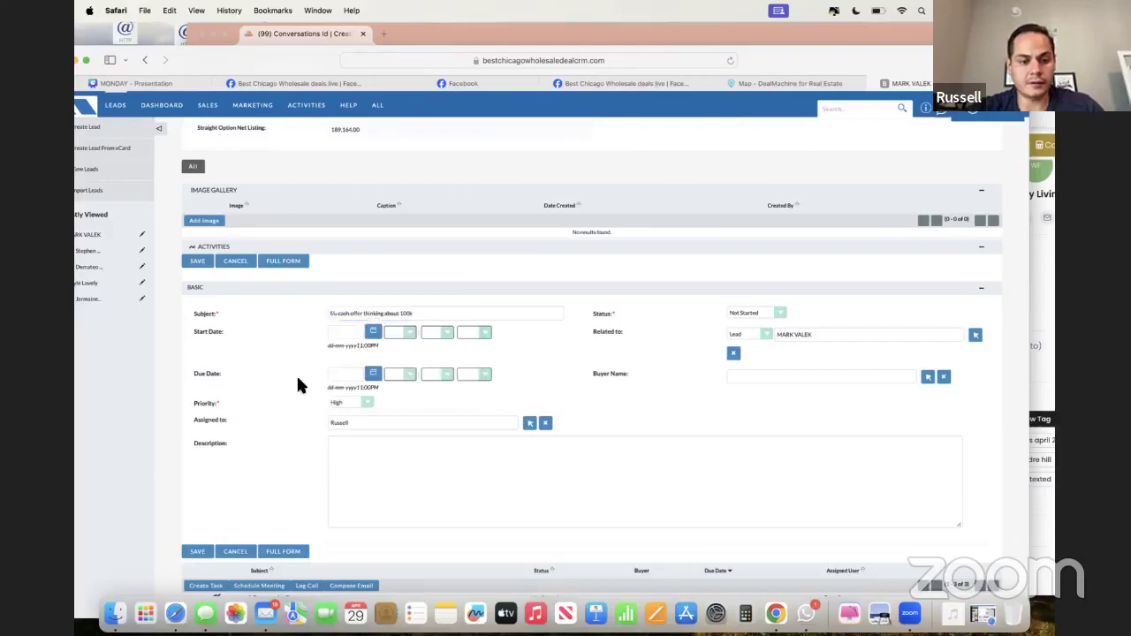
left_click(374, 332)
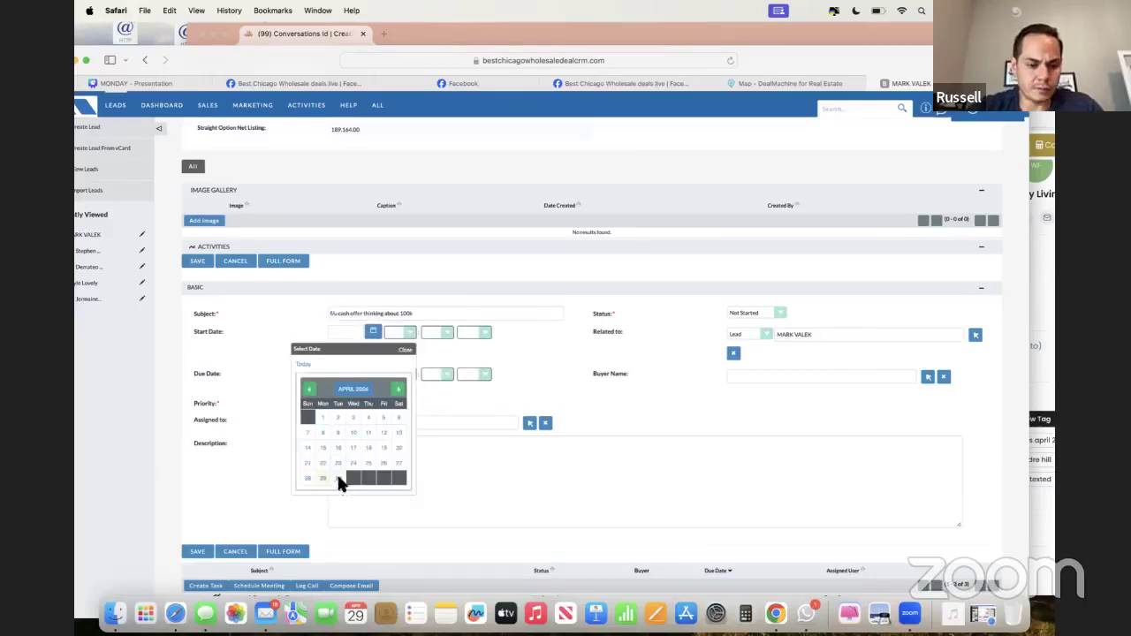
left_click(339, 478)
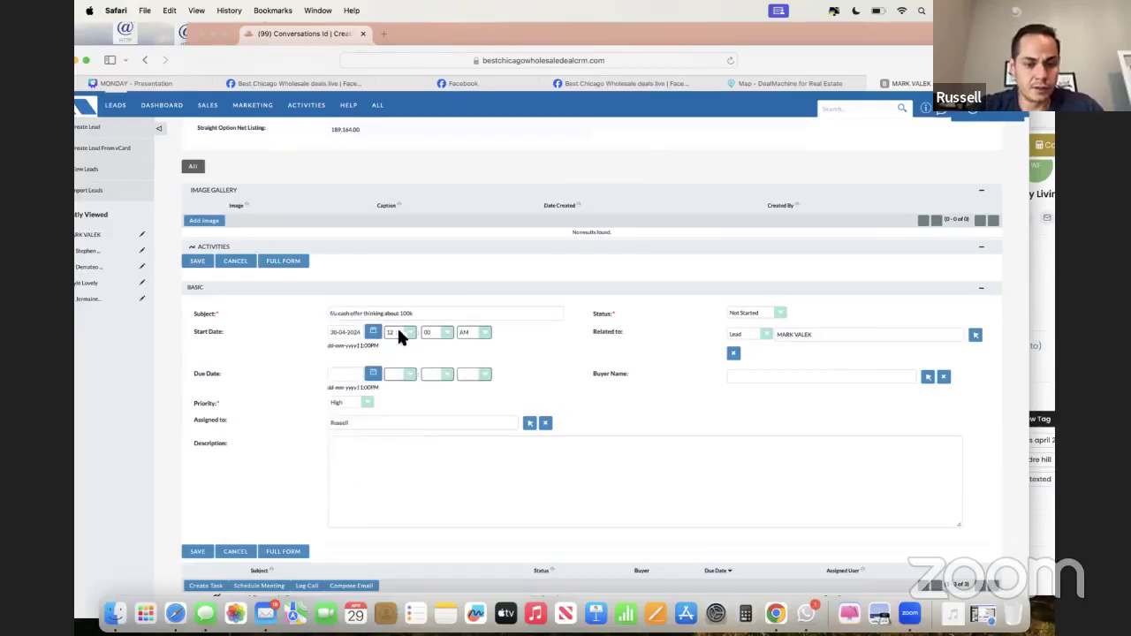
left_click(399, 337)
left_click(387, 327)
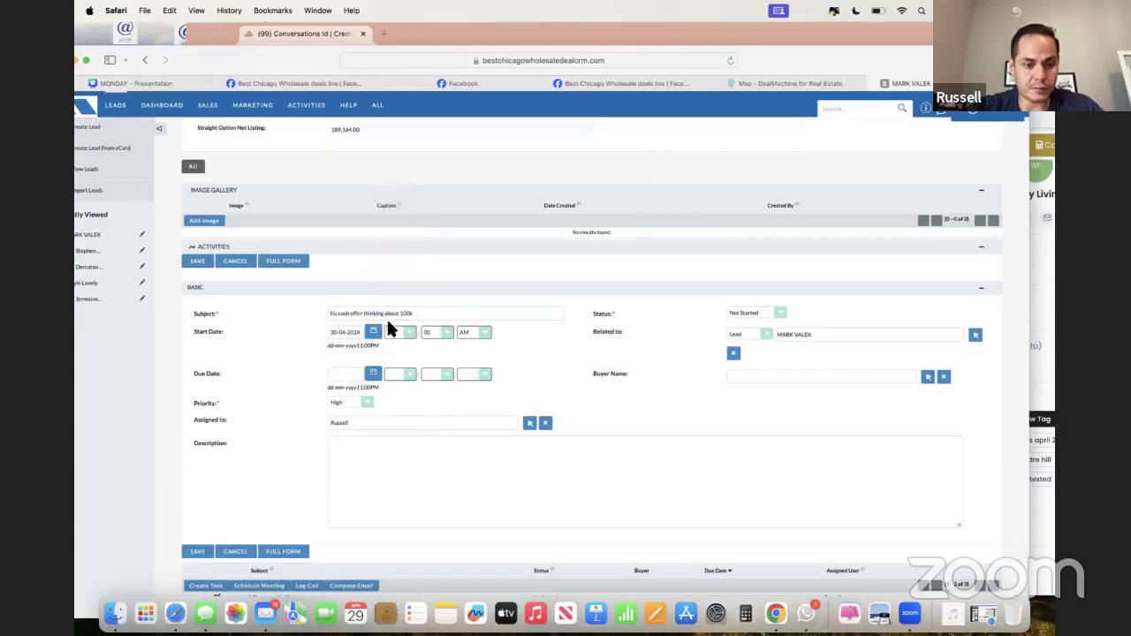
- Copy the subject into the task Description, leave the due date empty, and save the task
triple_click(391, 312)
key("super+c")
left_click(366, 438)
key("super+v")
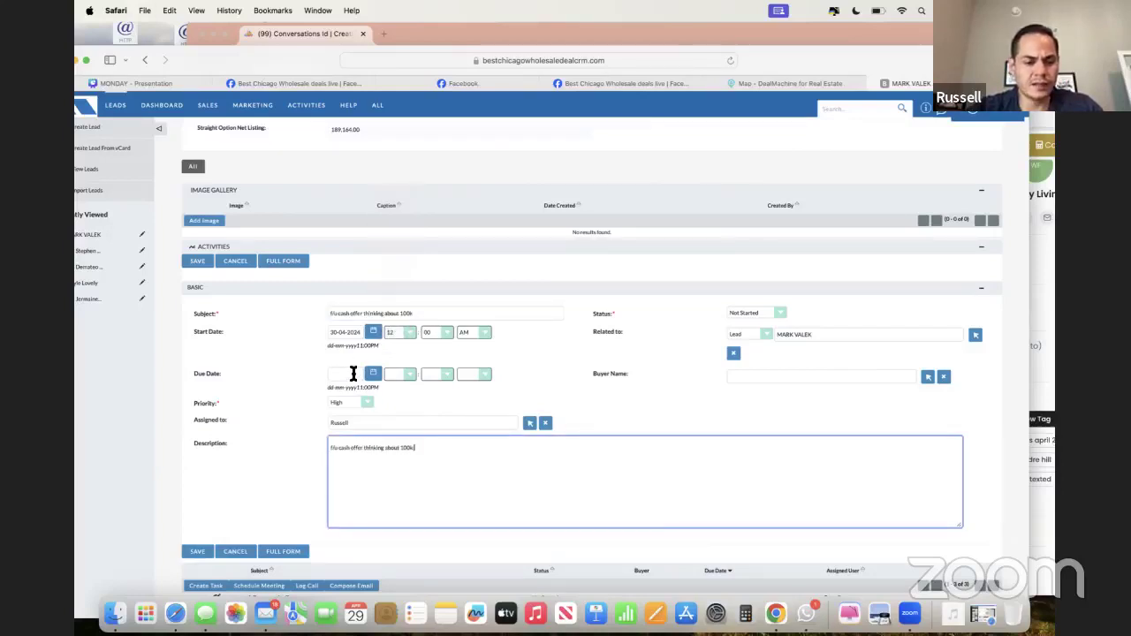
left_click(371, 373)
left_click(311, 364)
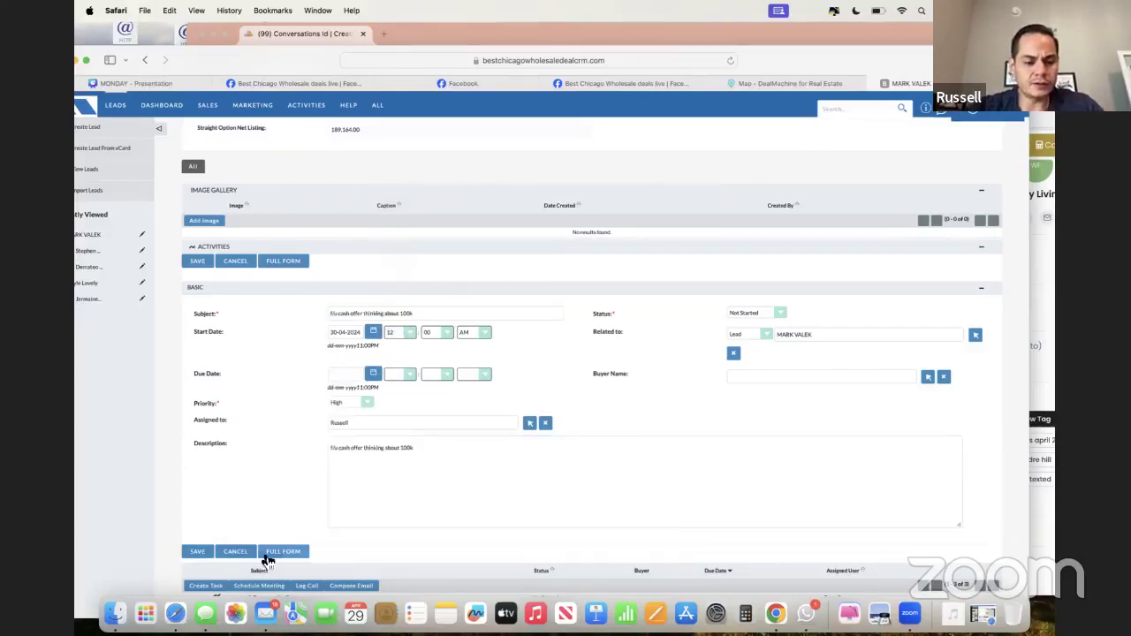
left_click(197, 551)
- Go to the Tasks module from the ALL menu, confirm leaving the lead, and browse the tasks
mouse_move(378, 113)
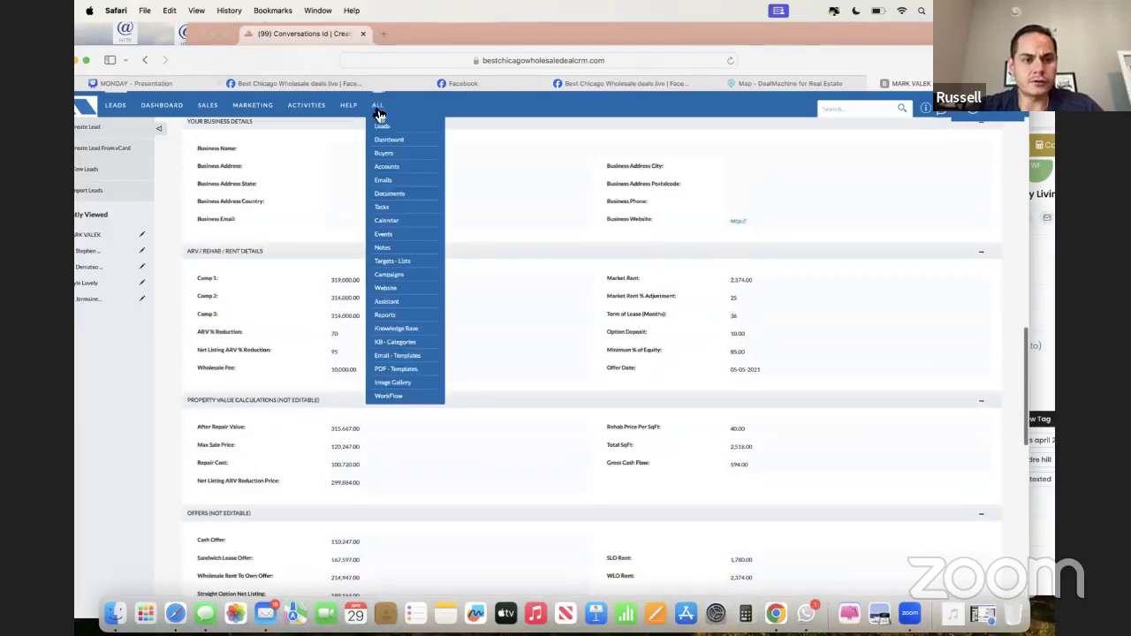
left_click(389, 219)
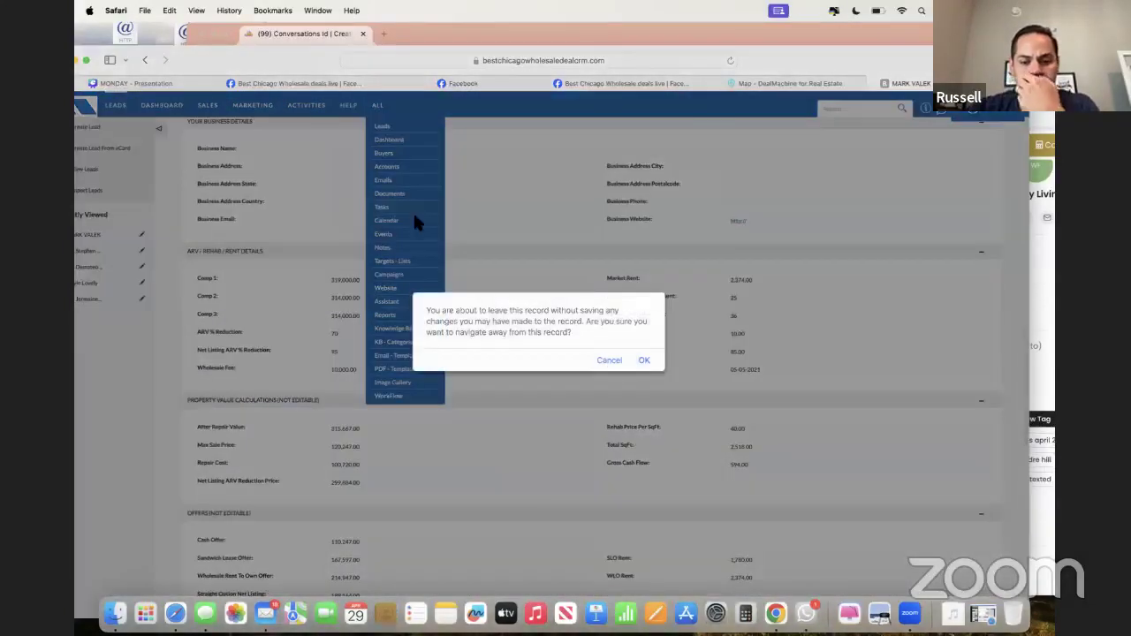
left_click(644, 361)
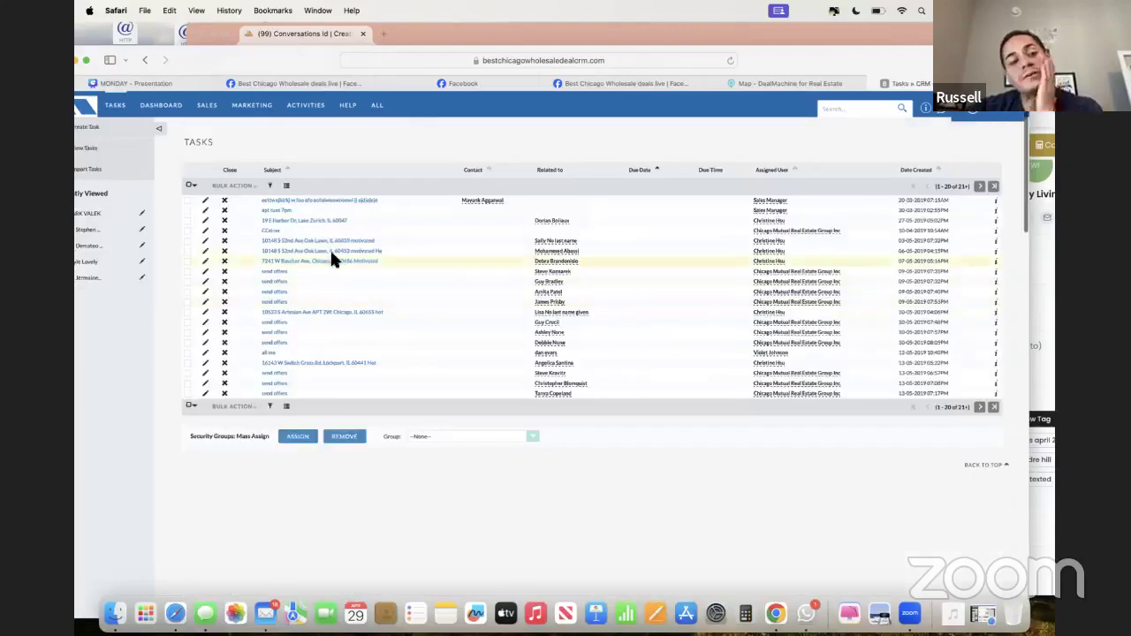
scroll(318, 243, "up", 5)
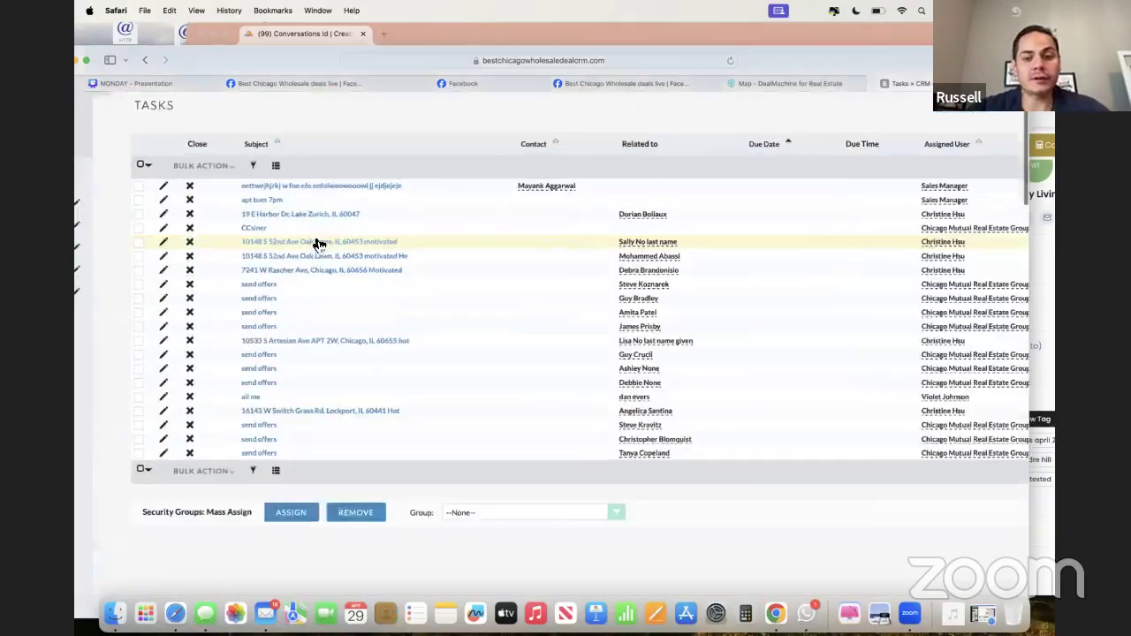
scroll(316, 243, "up", 3)
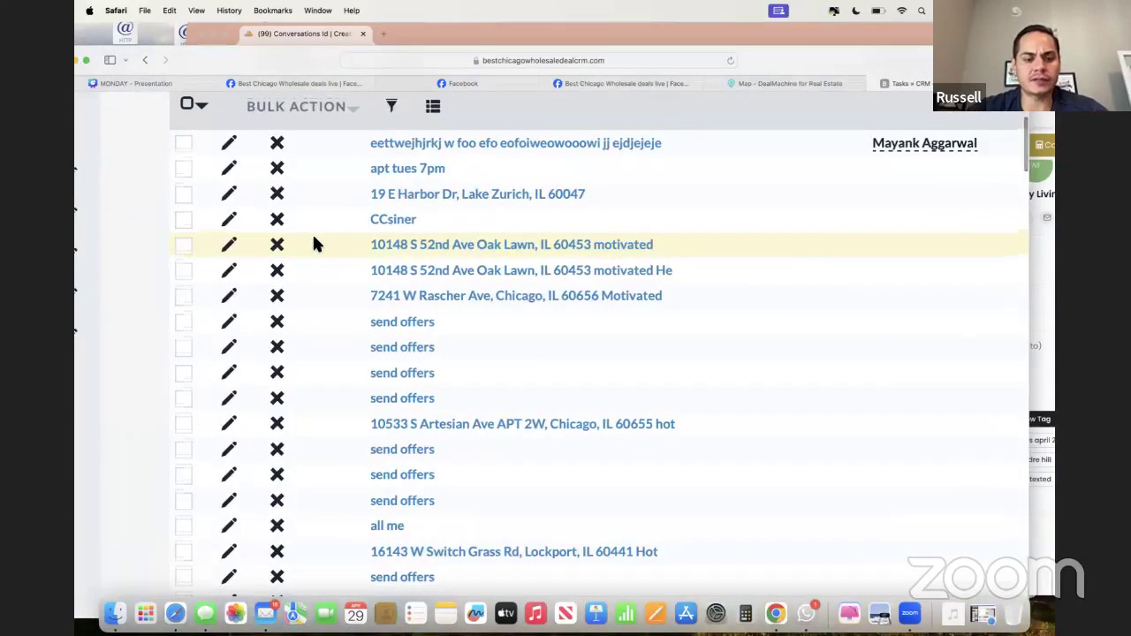
scroll(332, 250, "down", 5)
scroll(347, 259, "up", 3)
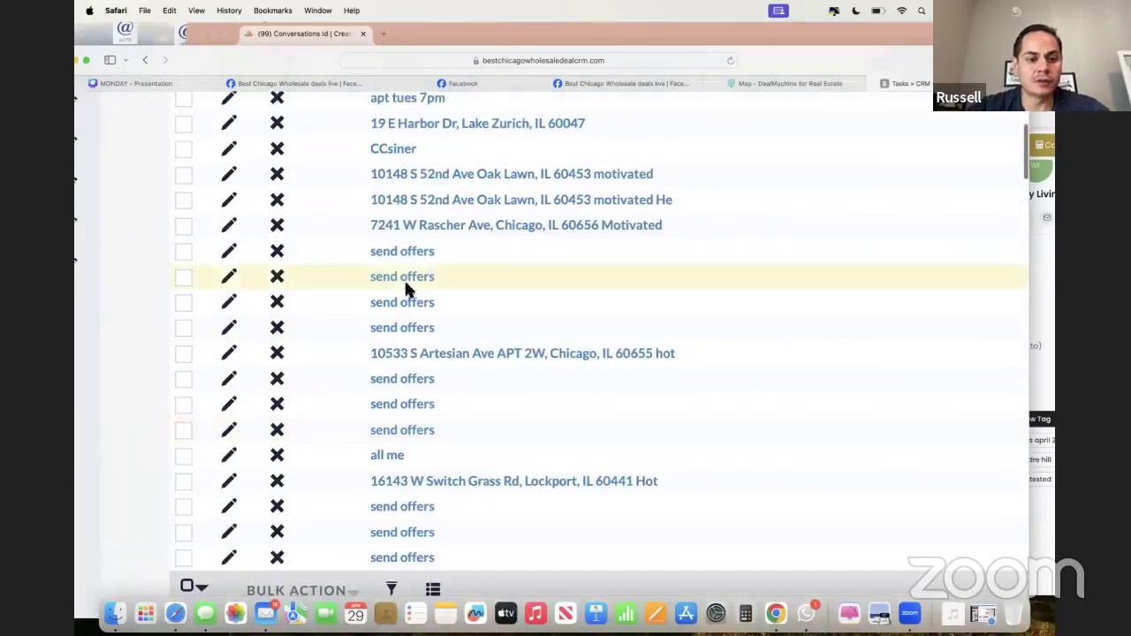
scroll(442, 258, "right", 2)
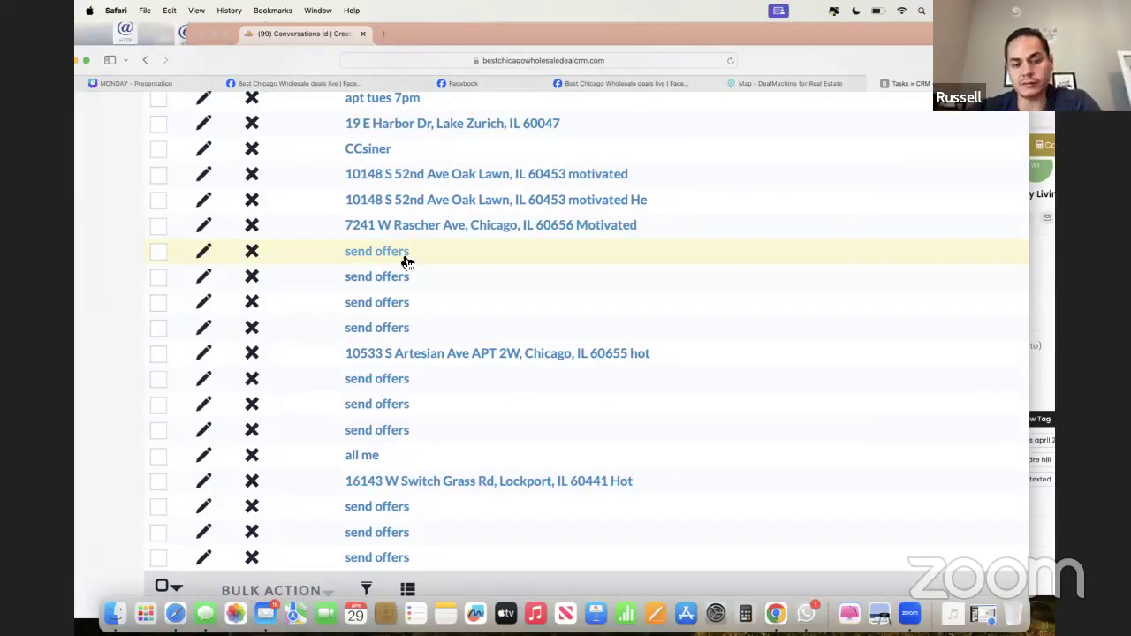
scroll(406, 262, "up", 3)
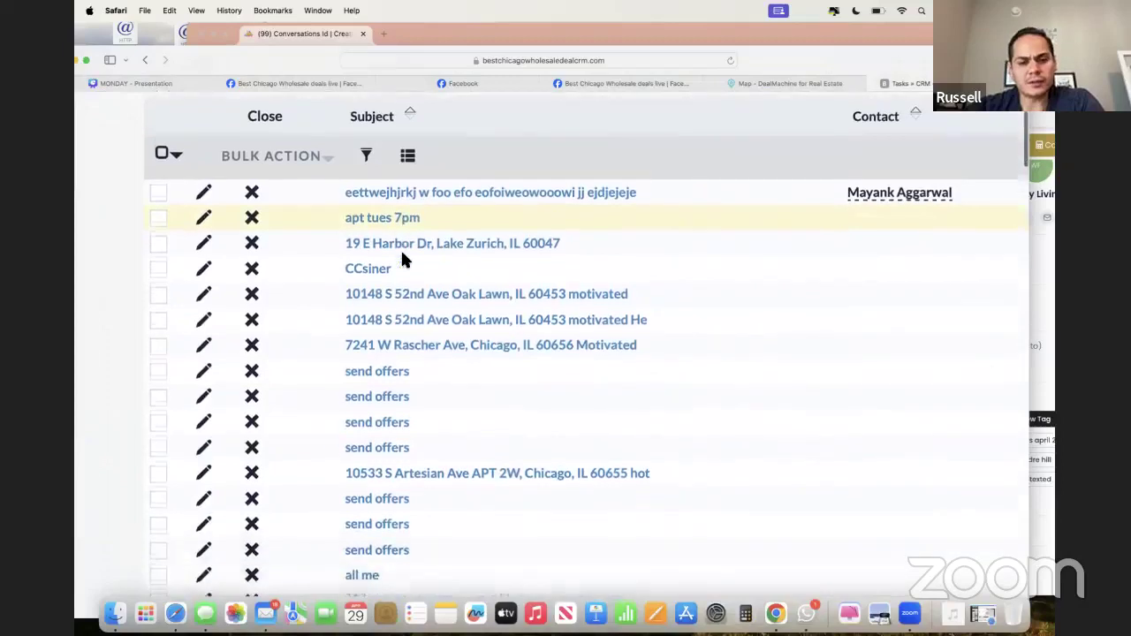
scroll(402, 259, "down", 2)
scroll(403, 261, "left", 2)
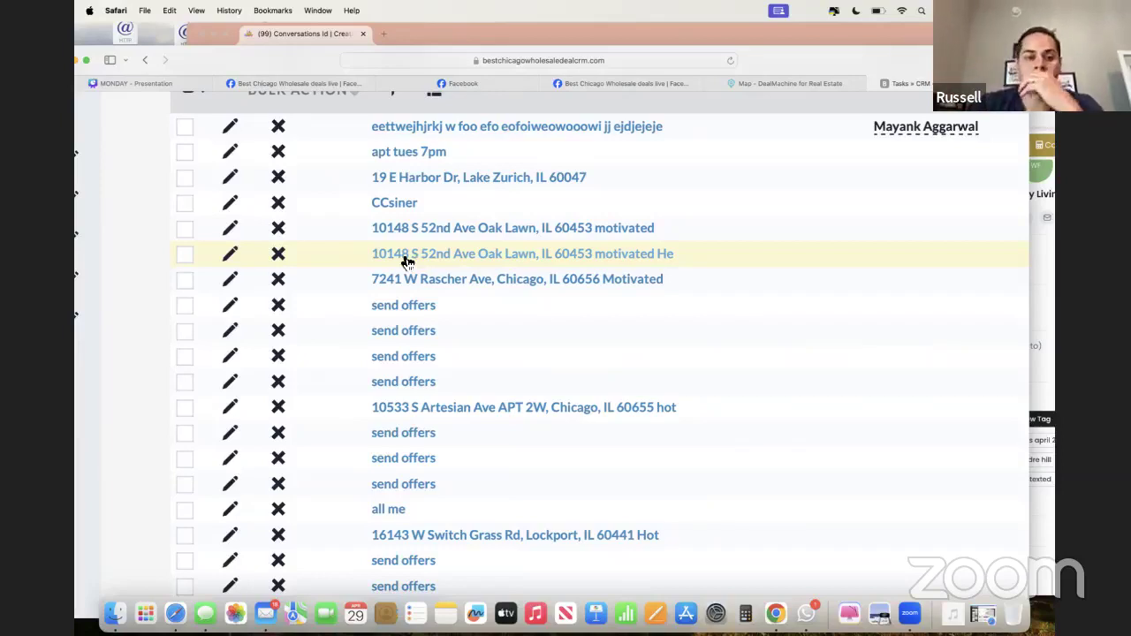
scroll(404, 259, "up", 5)
mouse_move(627, 141)
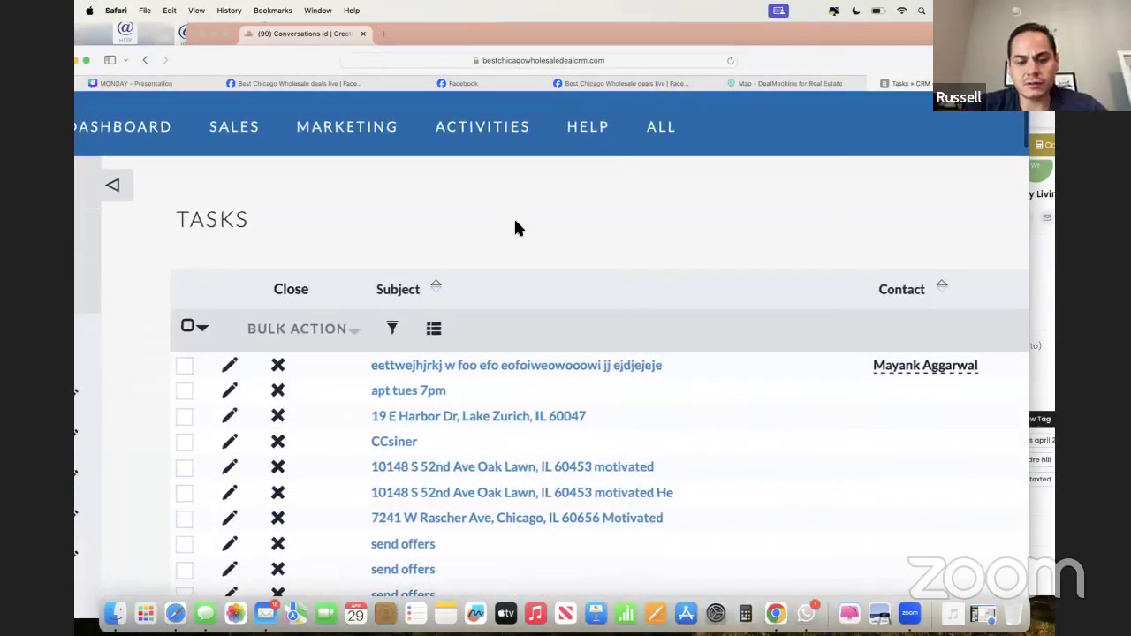
scroll(517, 227, "down", 6)
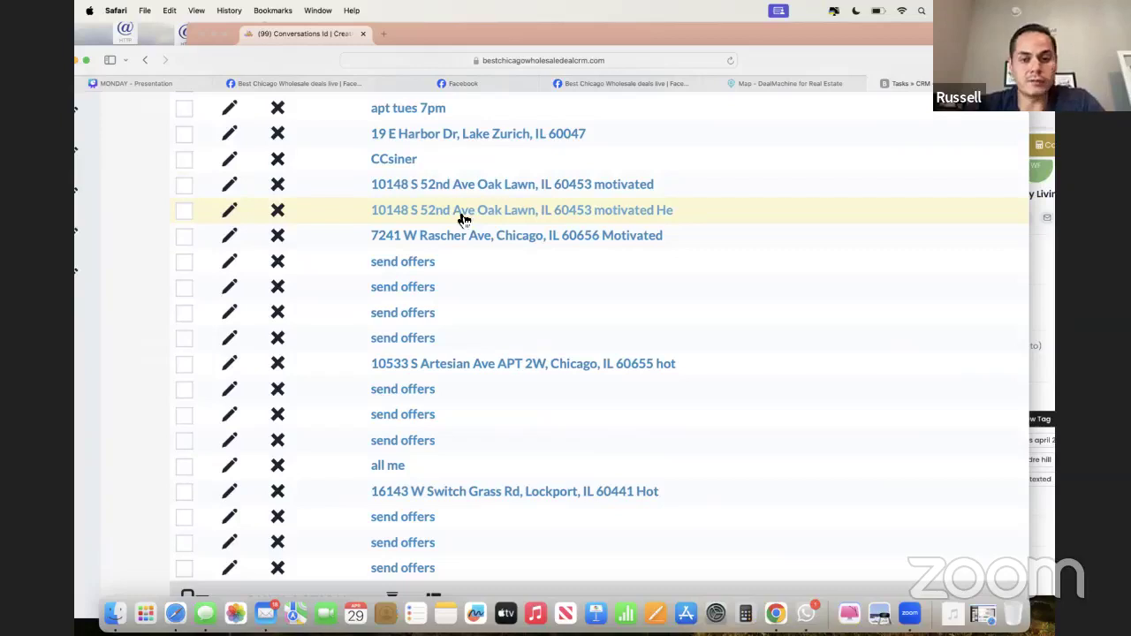
scroll(461, 218, "up", 1)
scroll(461, 218, "down", 3)
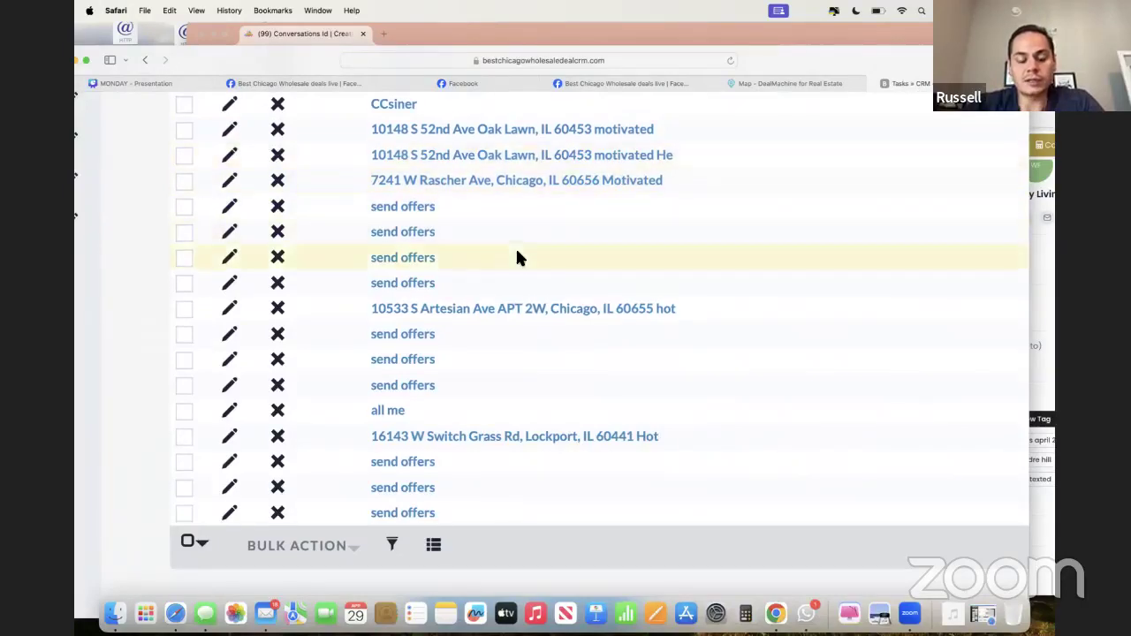
scroll(518, 255, "up", 1)
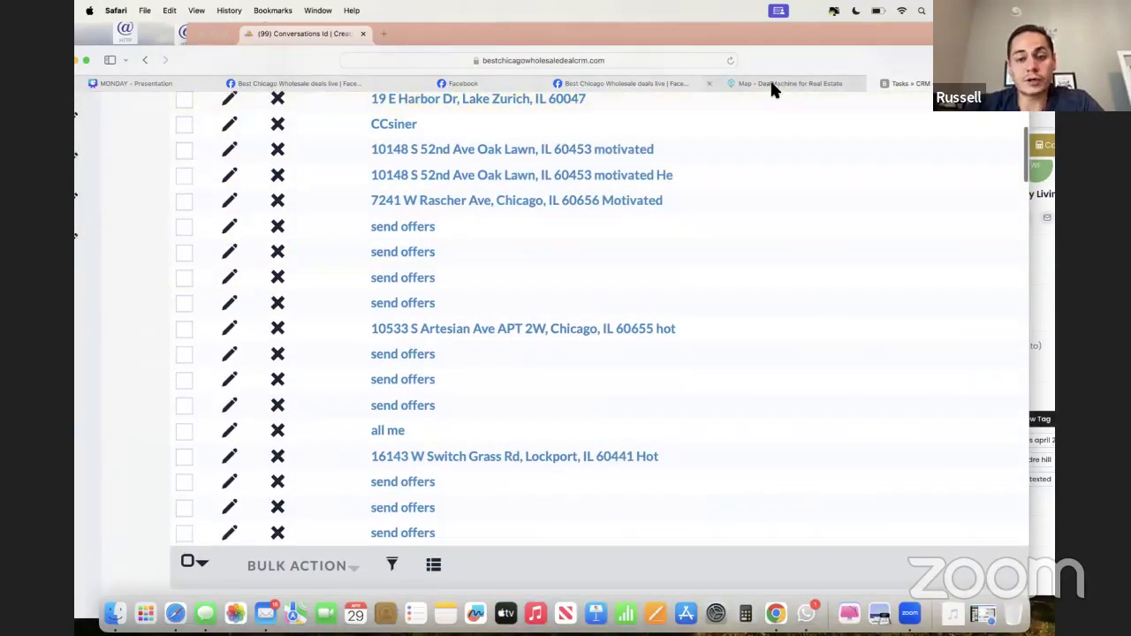
mouse_move(770, 85)
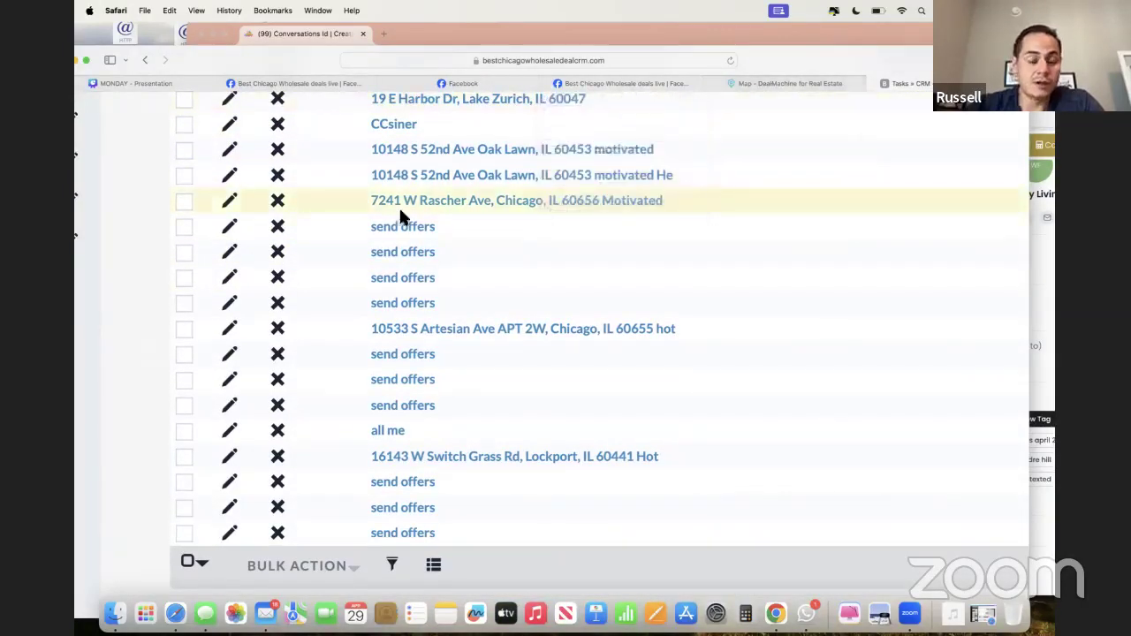